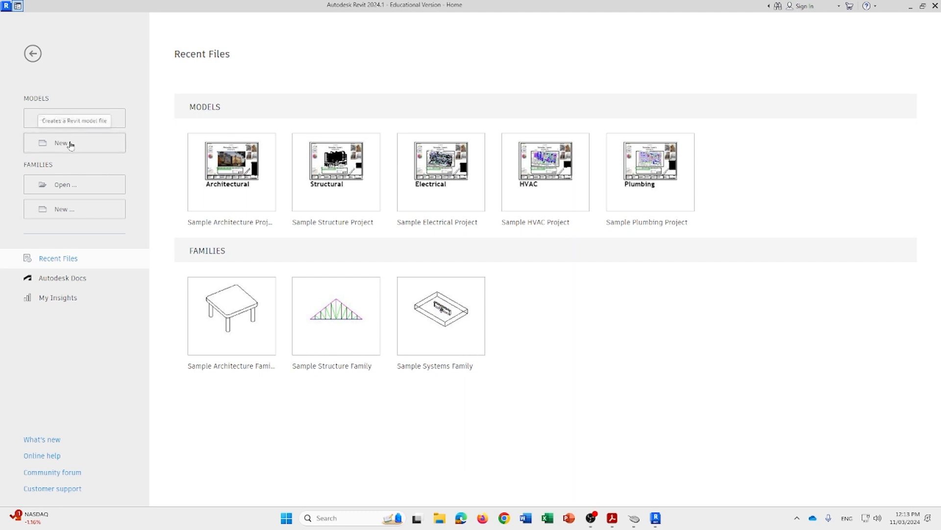
Create a new project based on the Metric Multi-discipline template
left_click(70, 144)
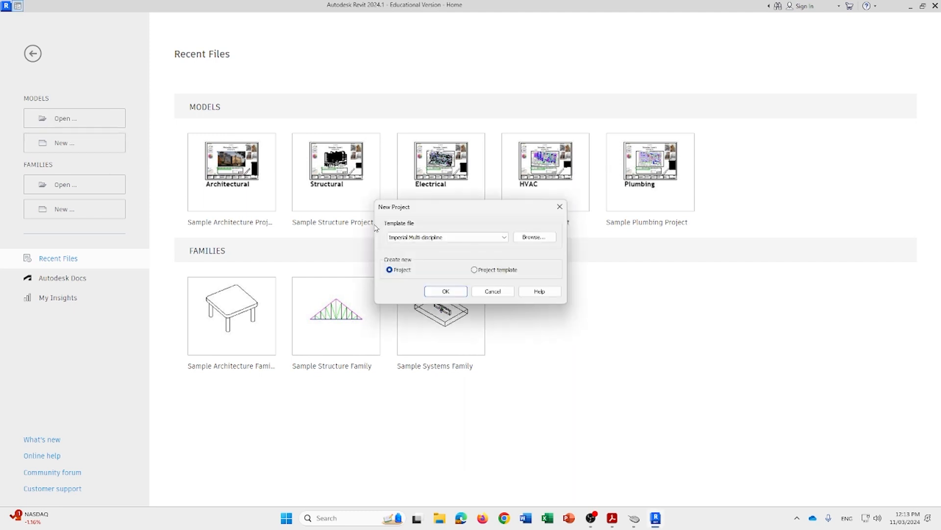
left_click(429, 238)
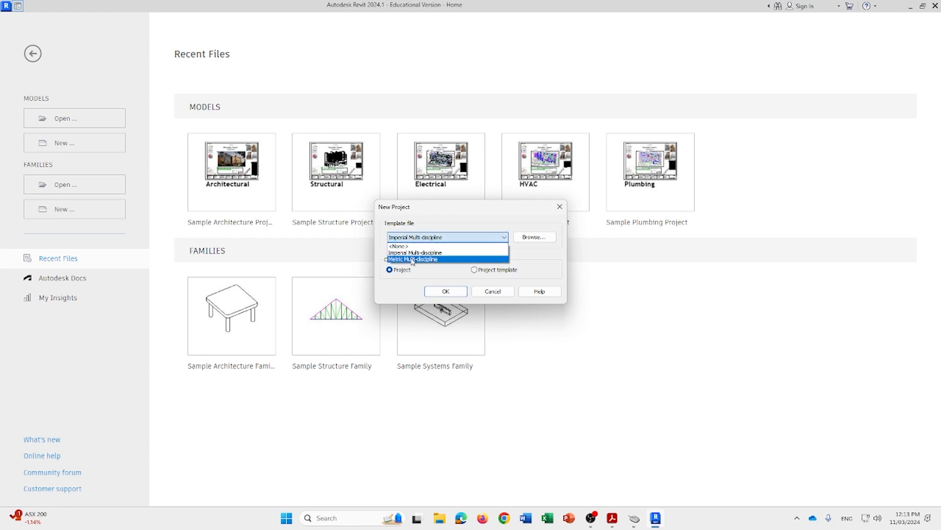
left_click(412, 259)
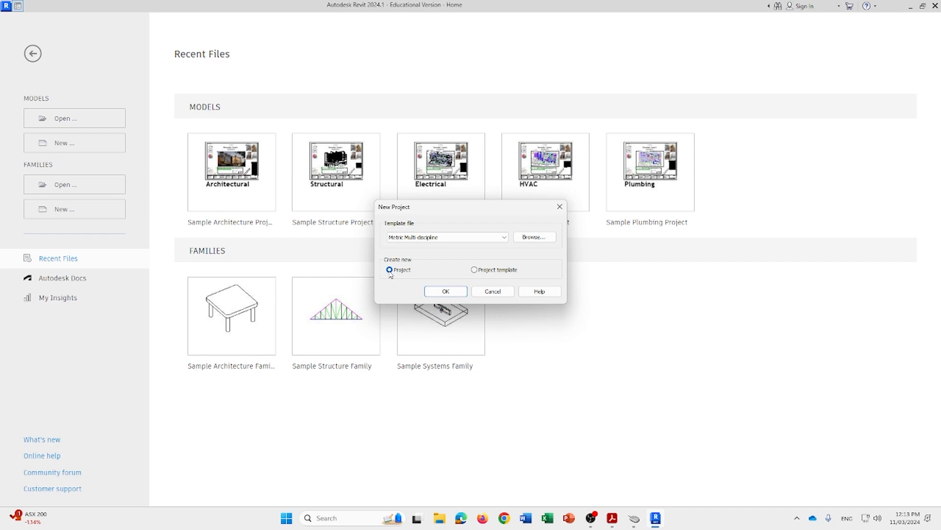
left_click(446, 291)
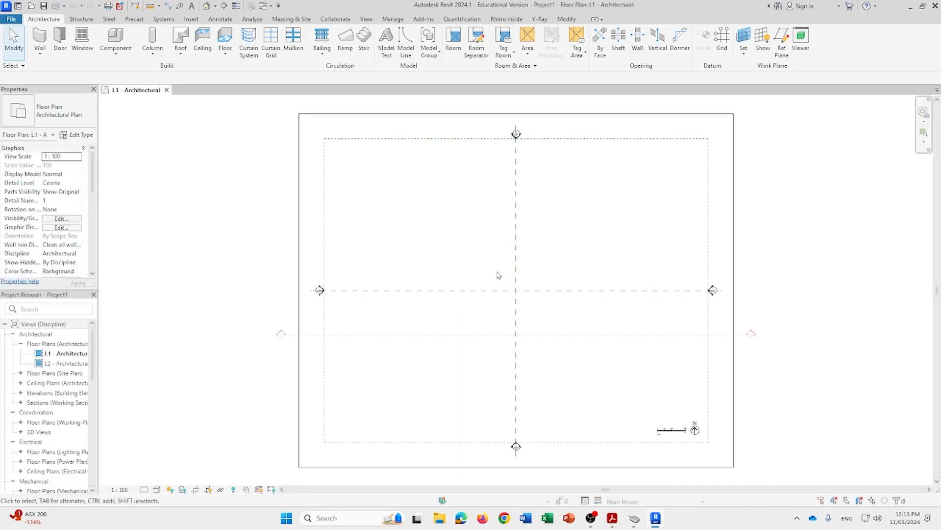
Hide the two crossing reference planes and the horizontal section line as elements in the L1 floor plan
scroll(586, 362, "down", 1)
middle_click_drag(588, 363, 462, 366)
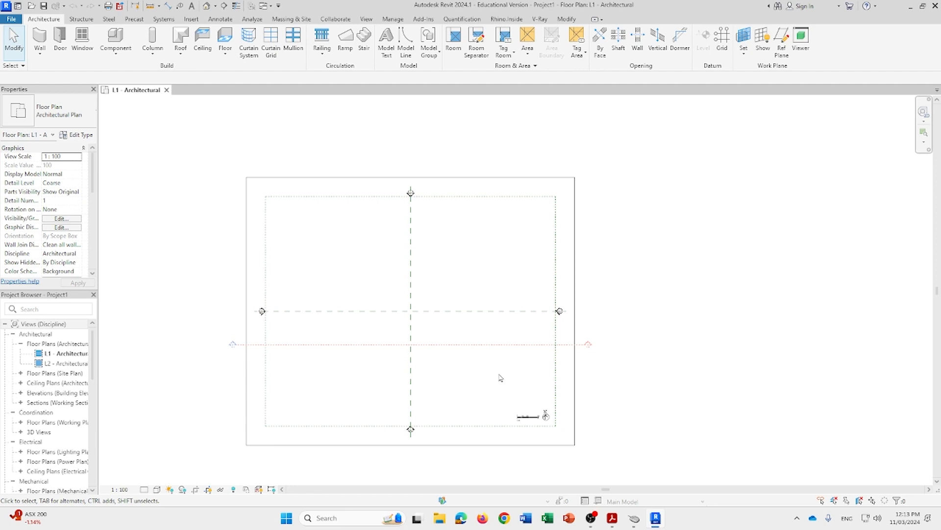
left_click_drag(509, 377, 324, 222)
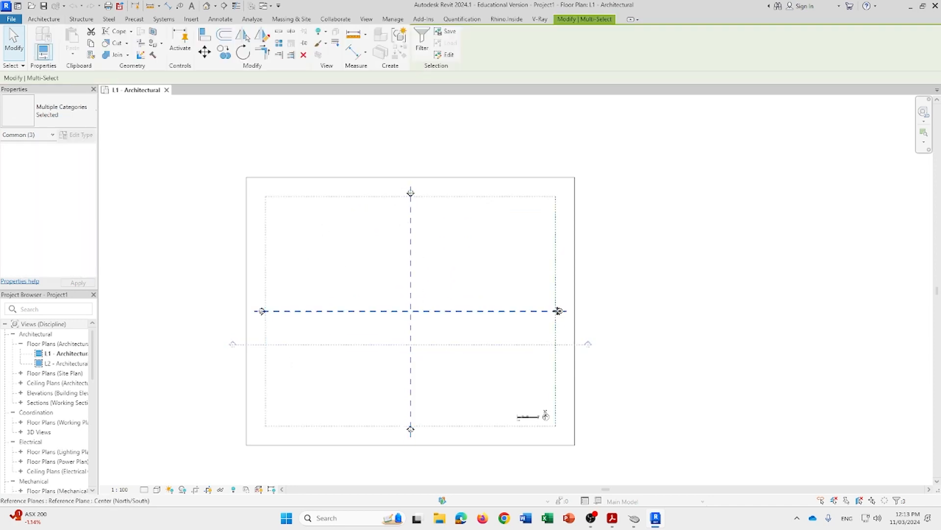
right_click(411, 311)
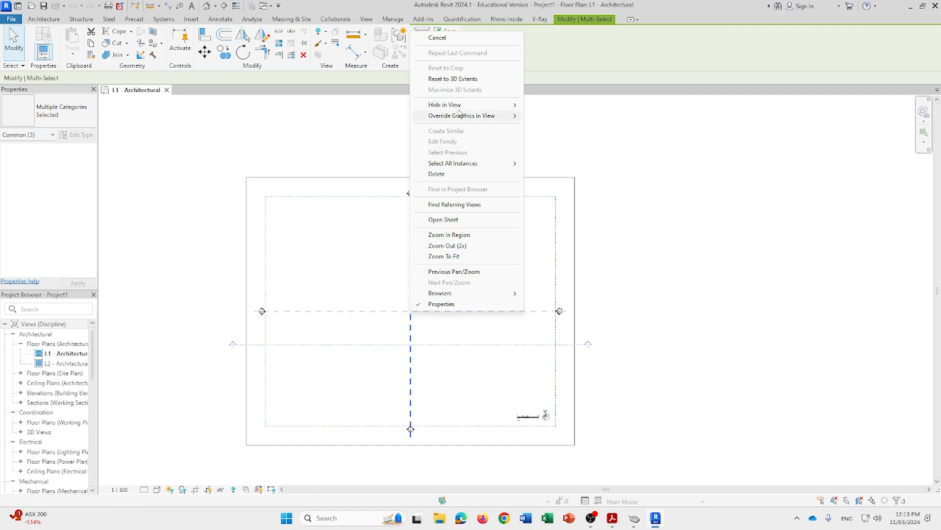
mouse_move(490, 104)
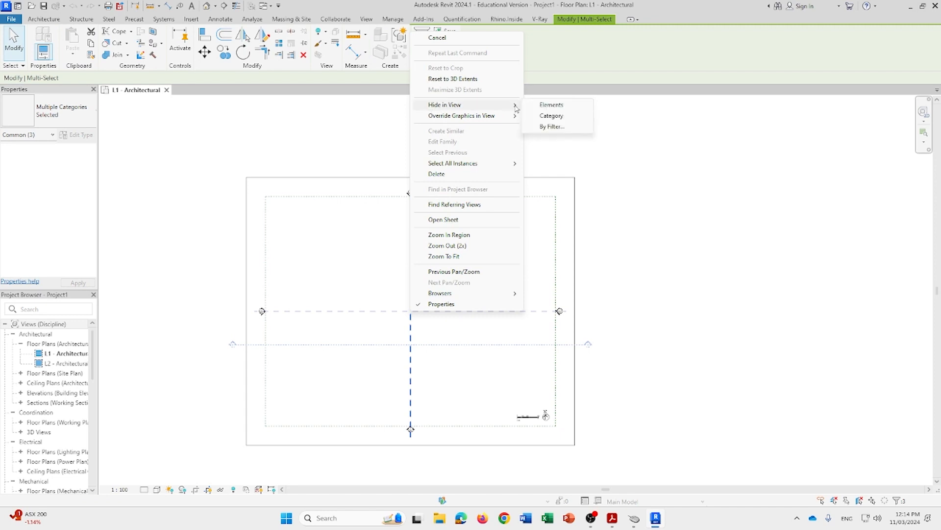
left_click(545, 106)
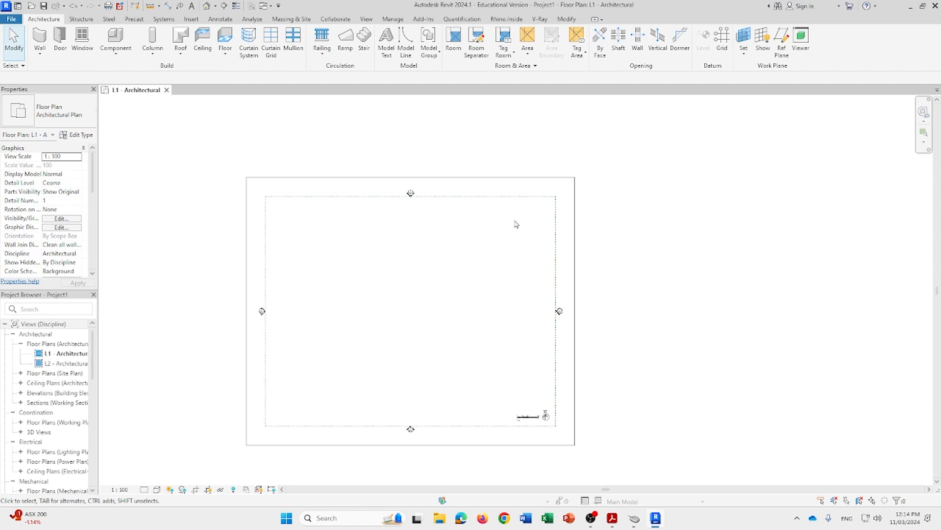
Hide the dotted Grids and Levels scope box as an element in the L1 floor plan
right_click(485, 196)
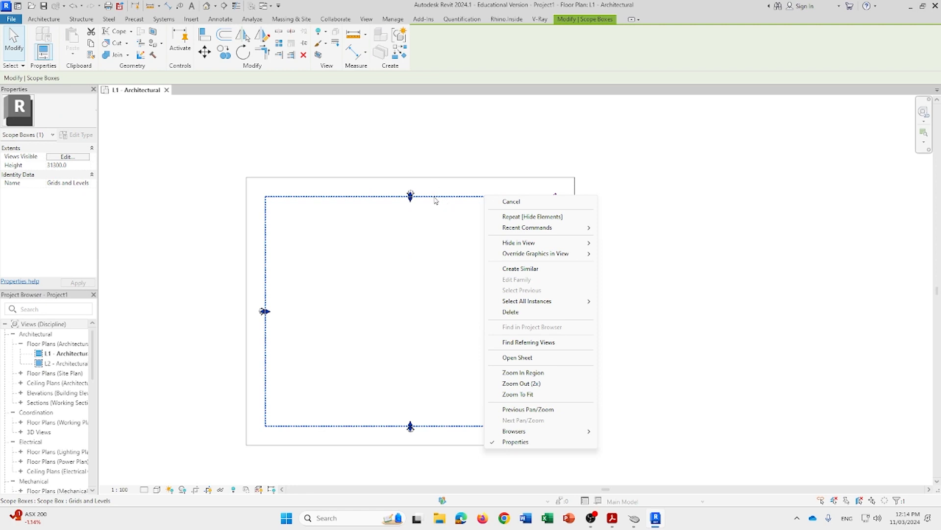
mouse_move(525, 242)
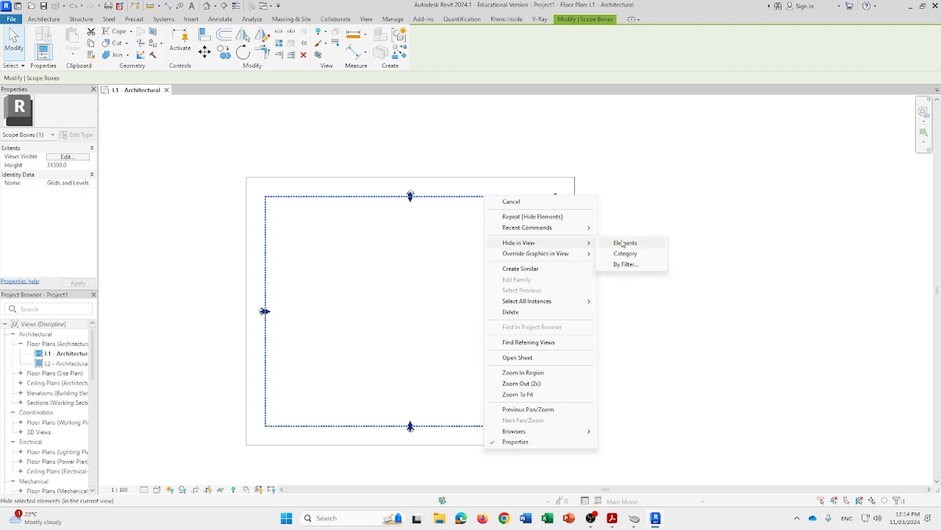
left_click(625, 243)
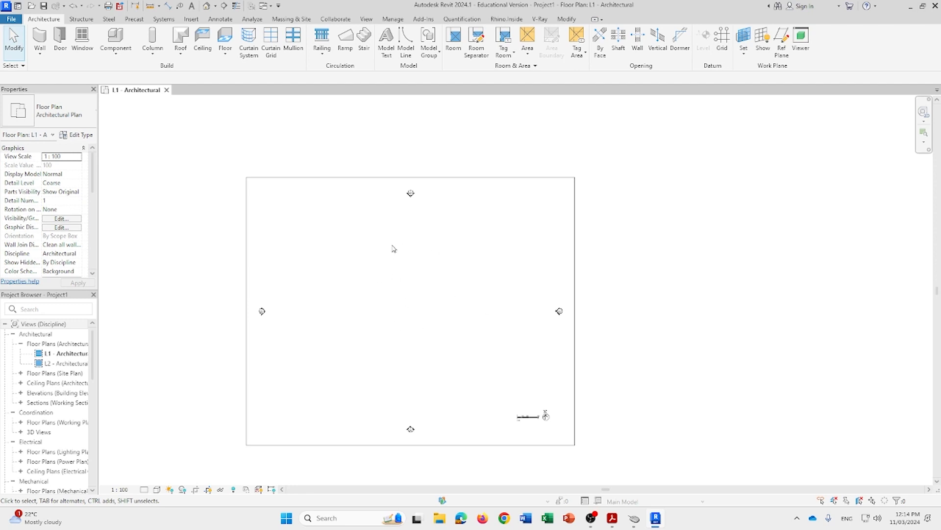
Draw a vertical grid line upward between the elevation markers, in the west half of the plan, and end the Grid command
scroll(418, 311, "up", 1)
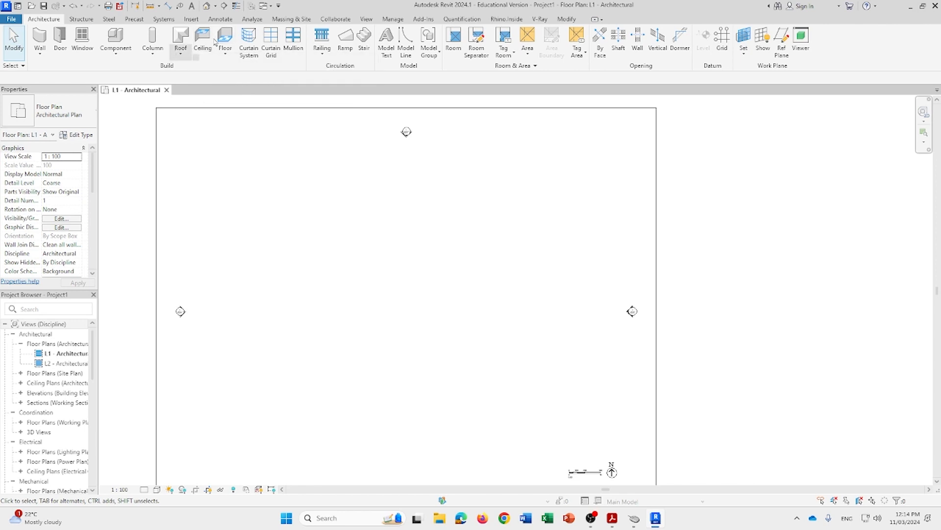
left_click(725, 42)
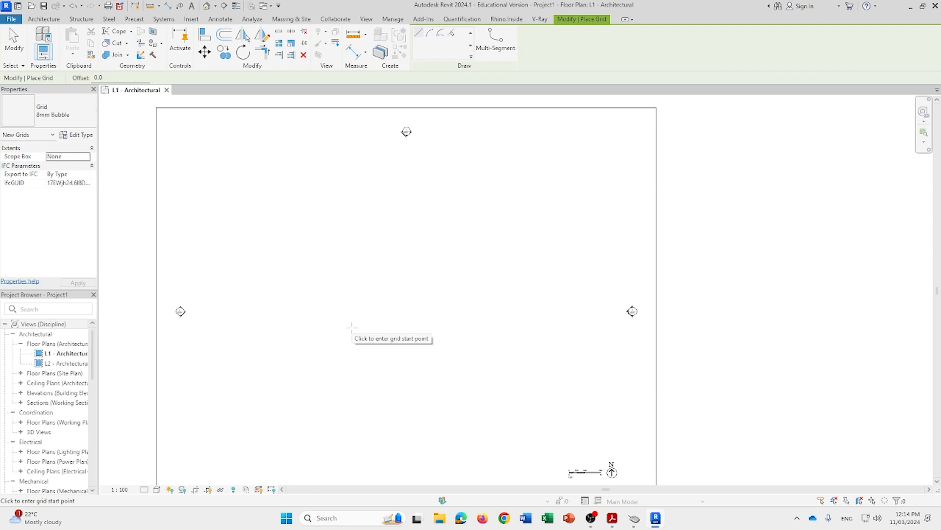
scroll(352, 327, "up", 4)
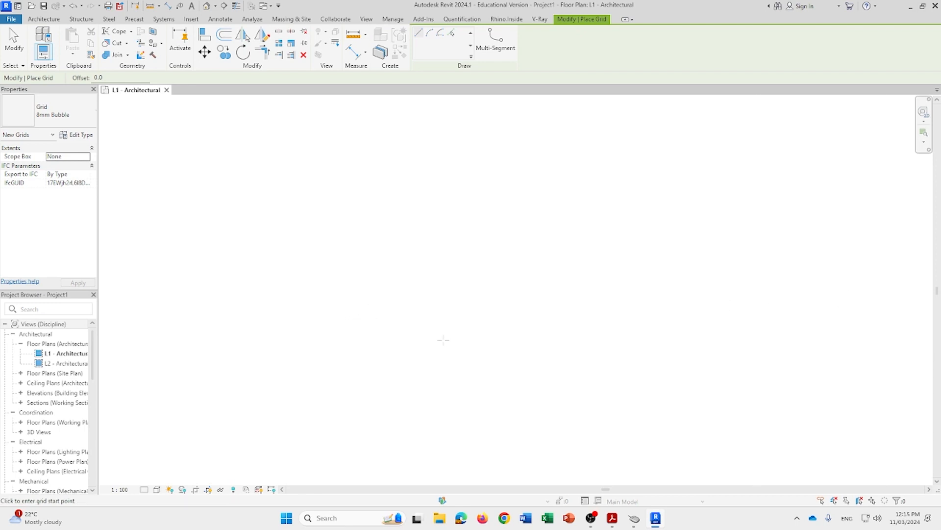
scroll(452, 331, "down", 4)
middle_click_drag(468, 331, 417, 336)
scroll(374, 332, "up", 1)
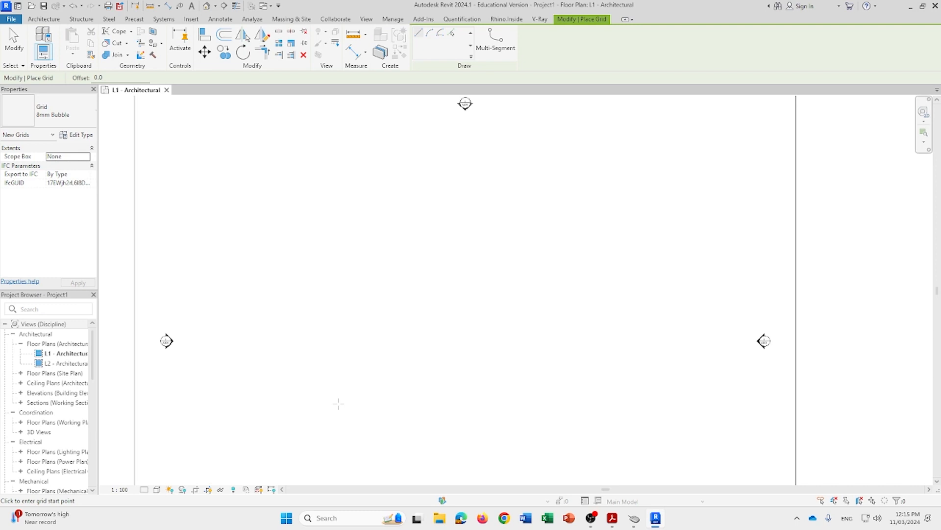
left_click(339, 403)
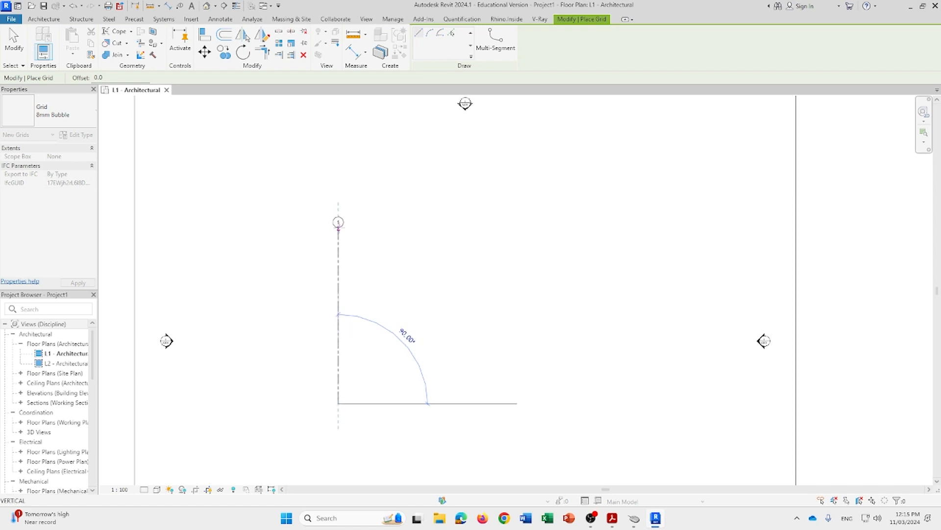
left_click(338, 218)
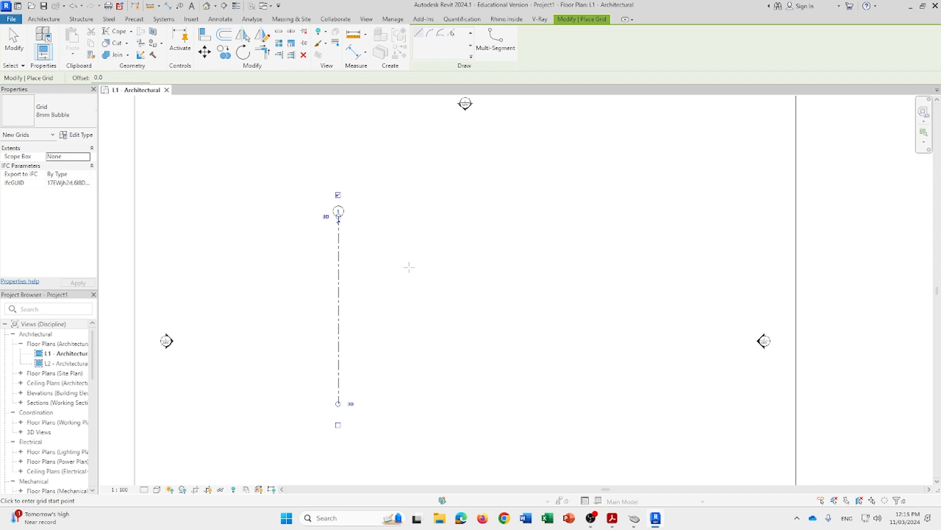
scroll(345, 248, "up", 2)
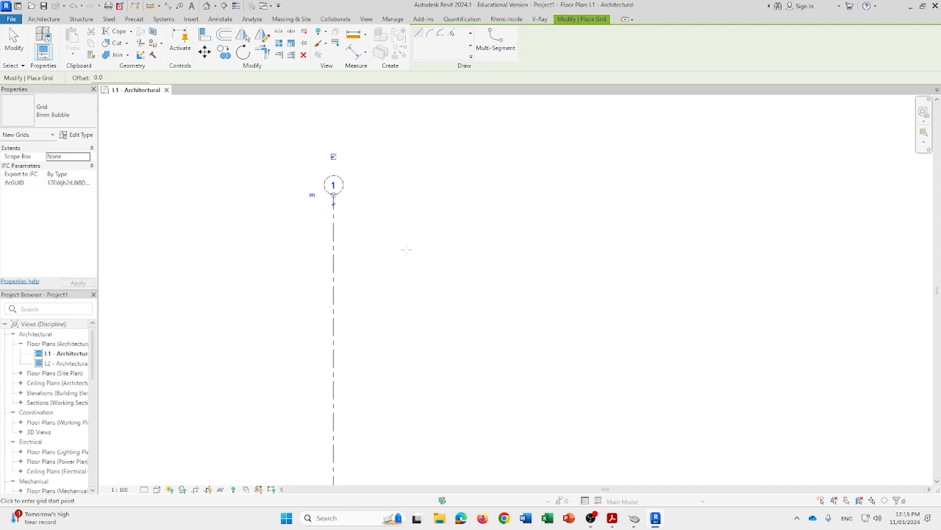
key("Escape")
key("Escape")
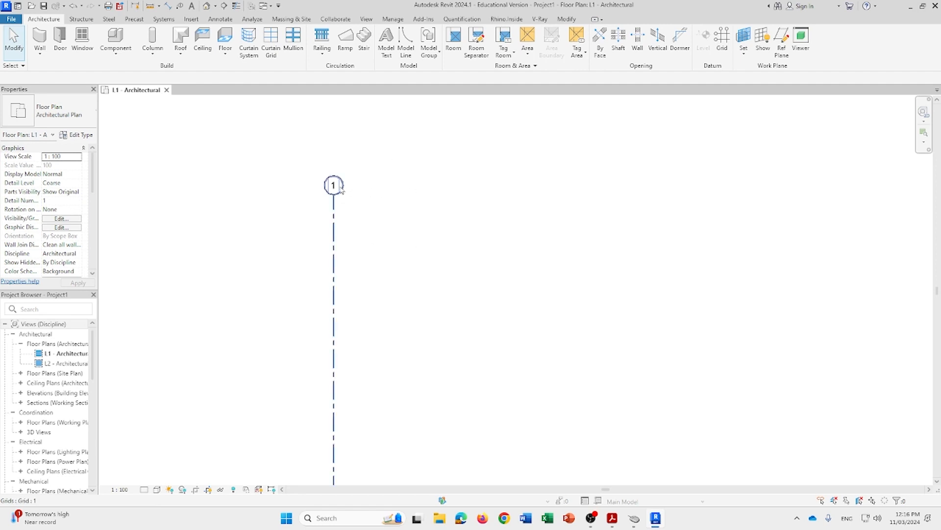
Rename the vertical grid line as A in its bubble
scroll(333, 203, "up", 1)
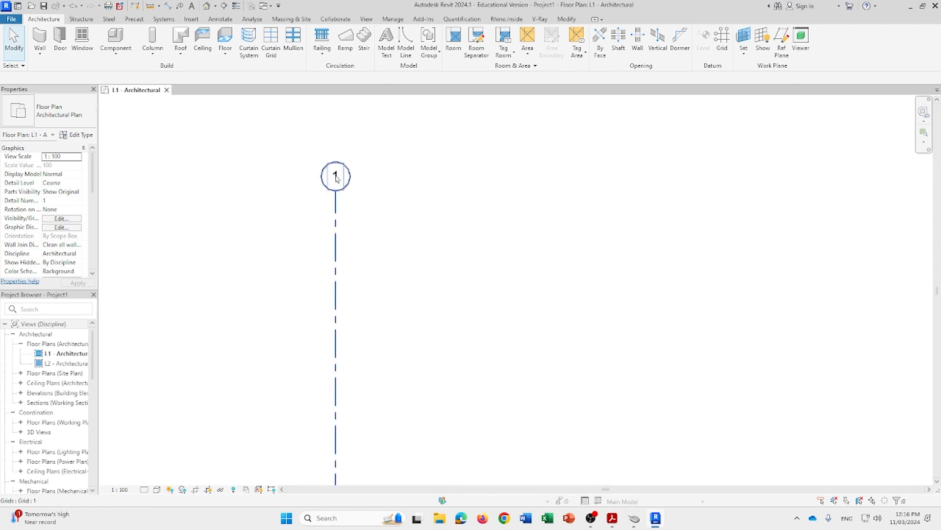
left_click(336, 176)
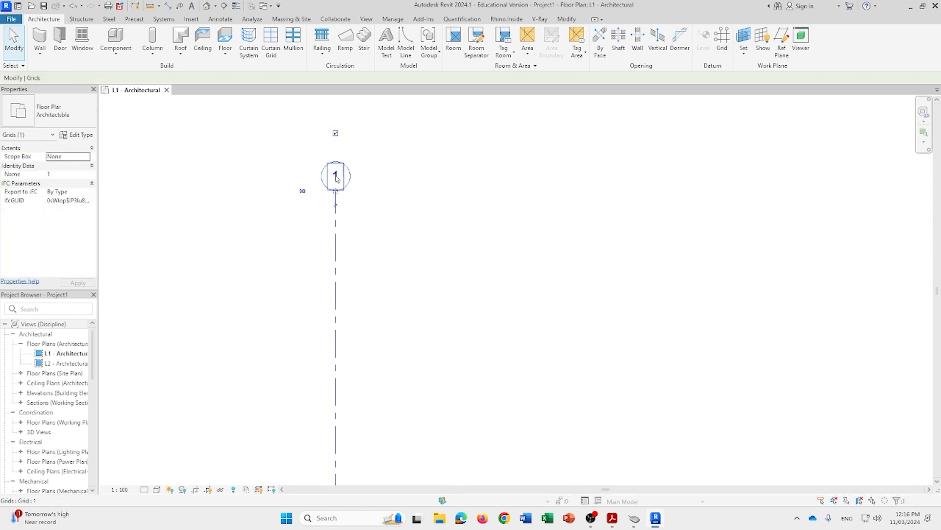
left_click(335, 177)
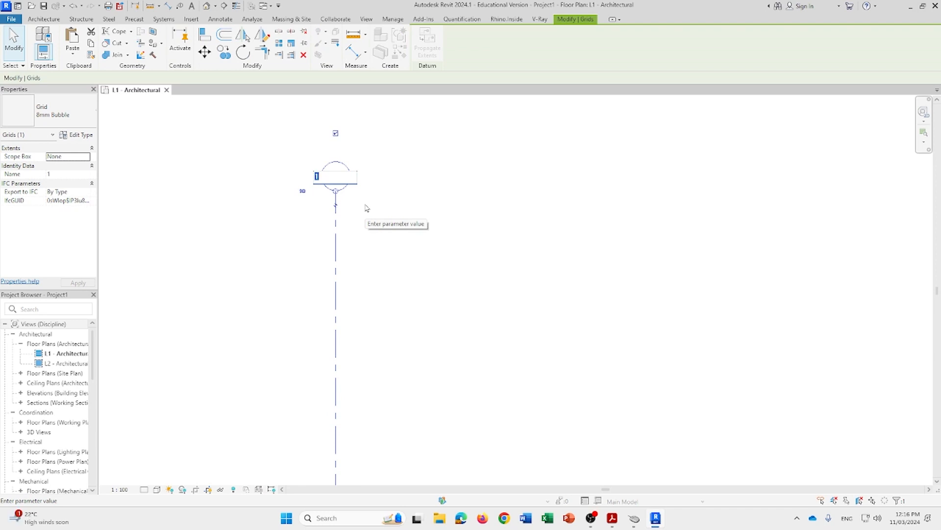
type("A")
key("Return")
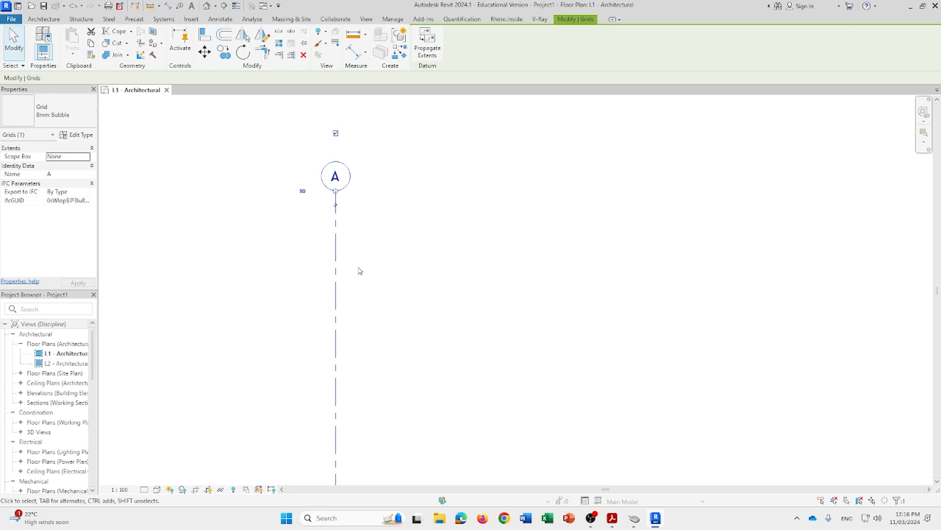
Draw a vertical grid line 3000 mm to the right of grid A, with both ends aligned to grid A's ends
scroll(368, 244, "down", 2)
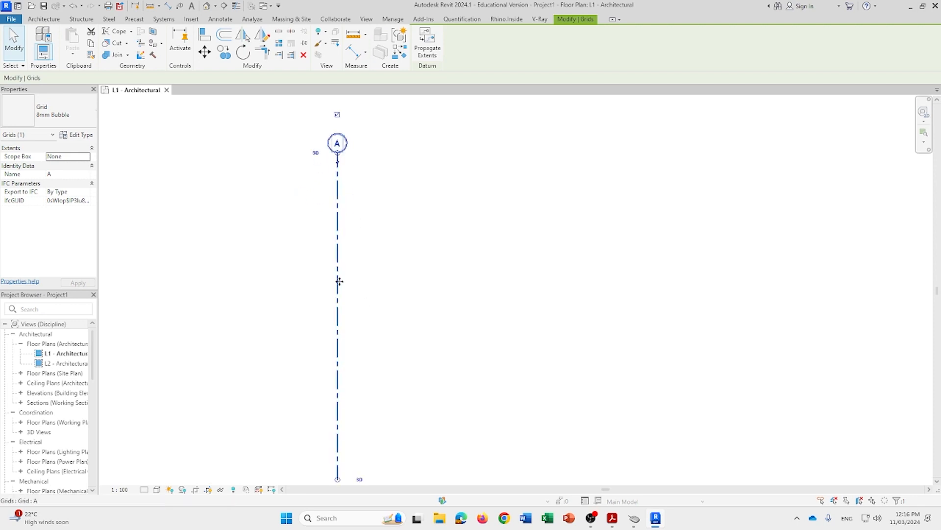
middle_click_drag(401, 330, 389, 280)
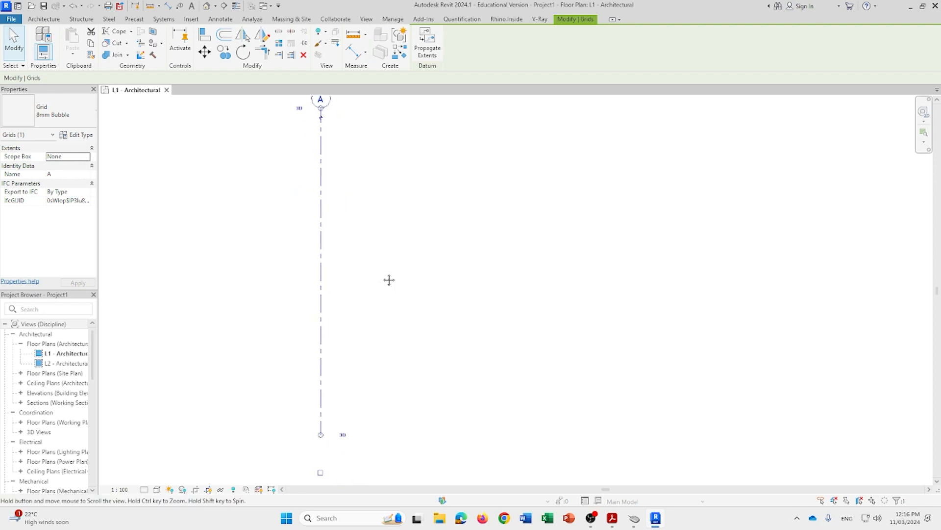
scroll(379, 354, "down", 1)
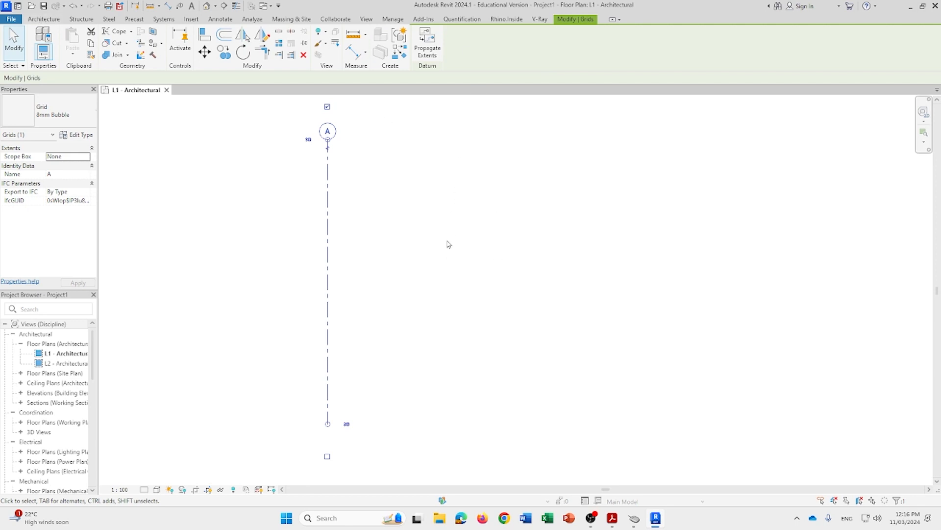
key("g")
key("r")
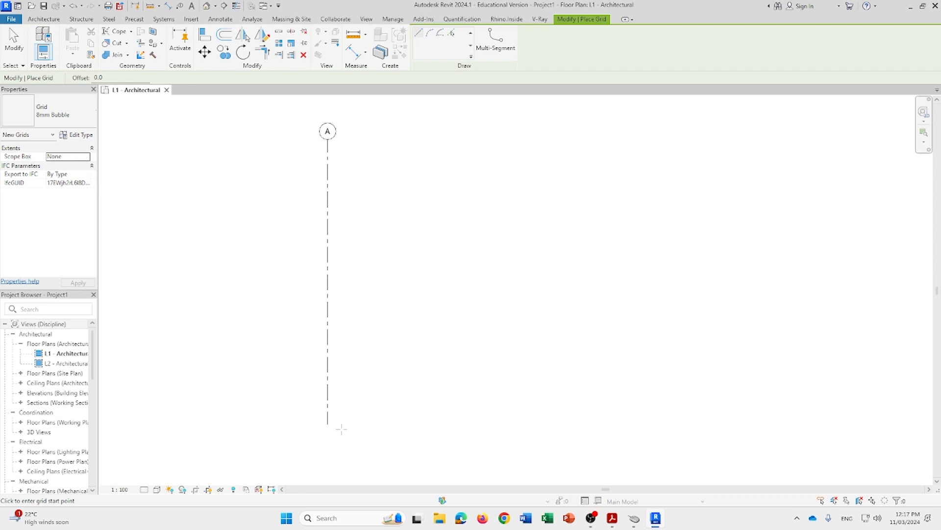
scroll(337, 427, "up", 3)
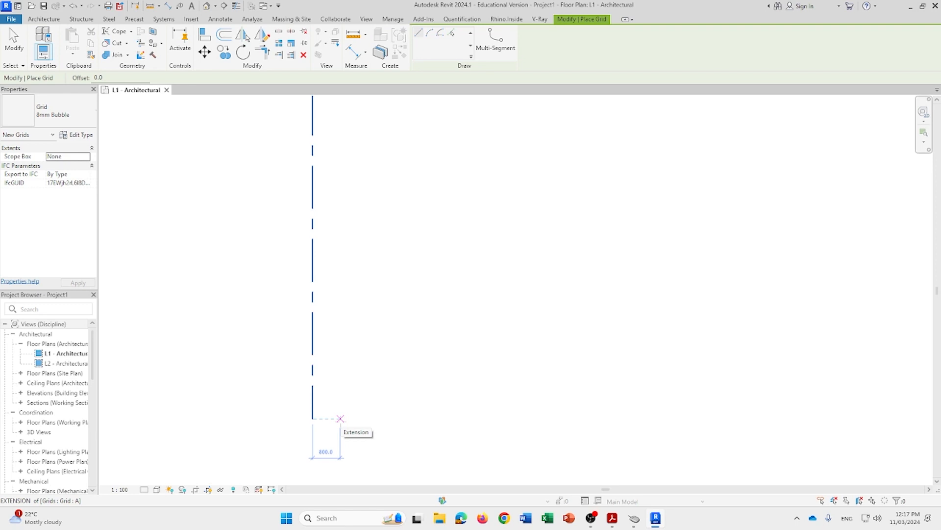
type("3000")
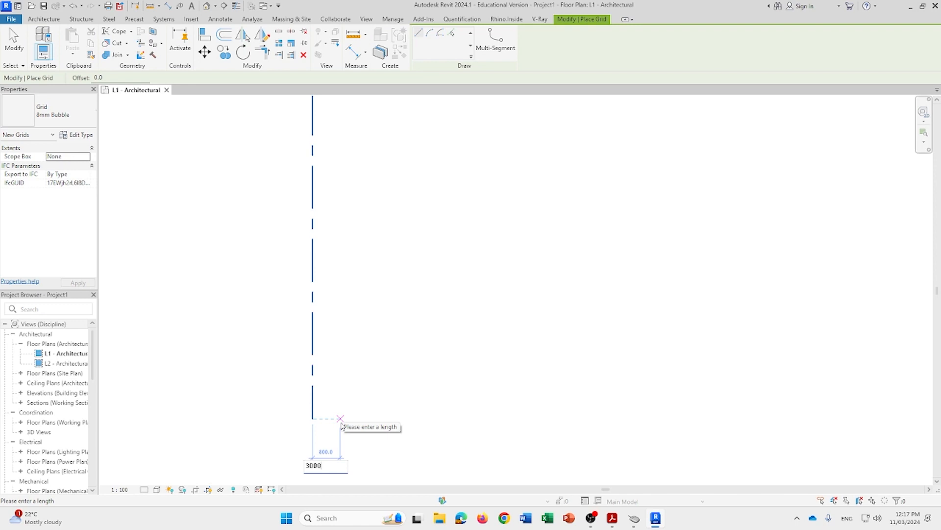
key("Return")
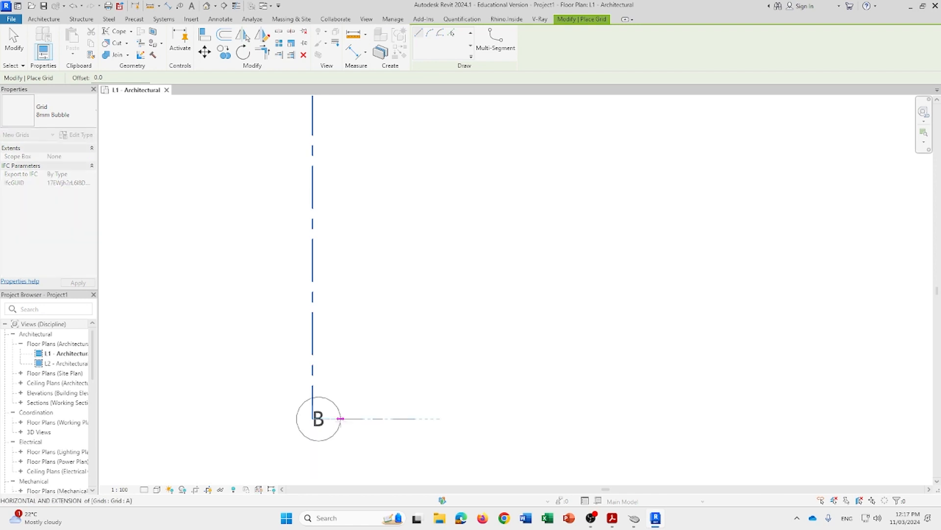
left_click(415, 419)
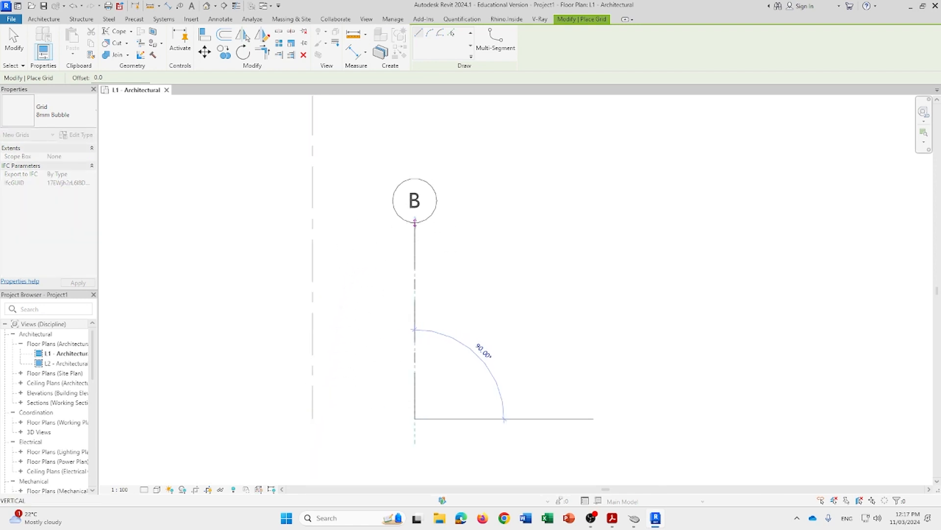
scroll(416, 220, "down", 1)
middle_click_drag(423, 231, 390, 328)
scroll(377, 231, "down", 1)
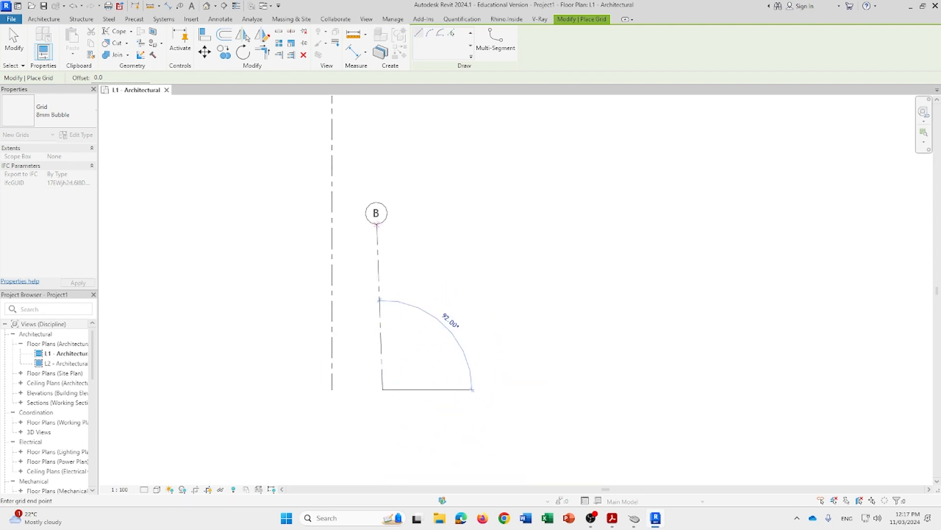
middle_click_drag(381, 215, 384, 274)
scroll(382, 272, "down", 1)
scroll(381, 247, "down", 1)
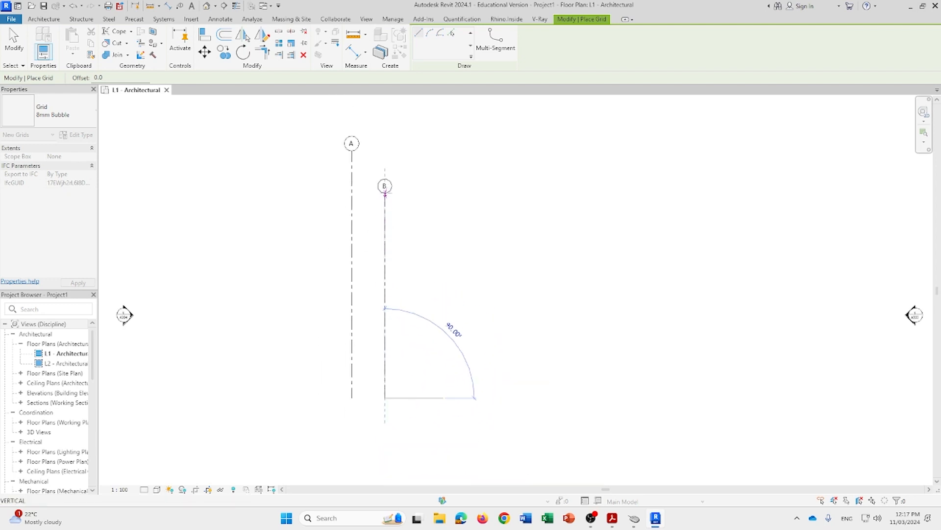
middle_click_drag(391, 197, 393, 235)
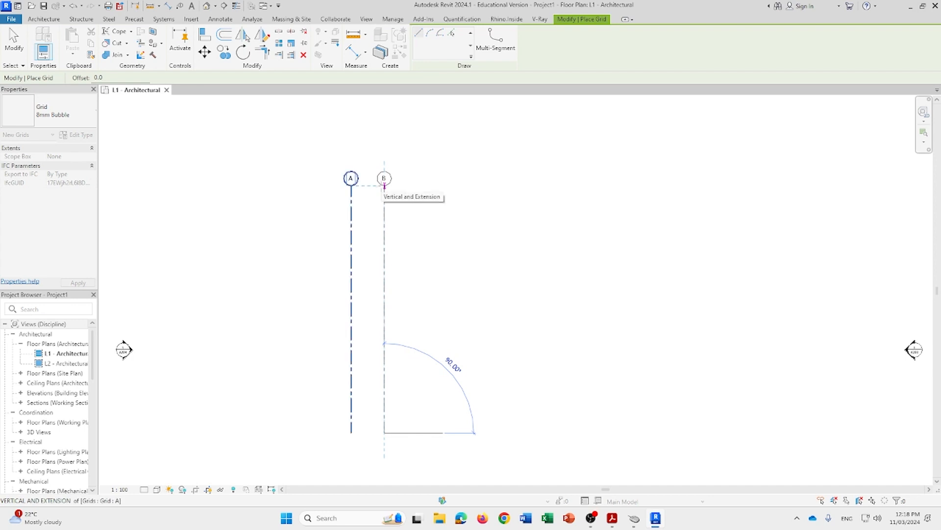
left_click(385, 186)
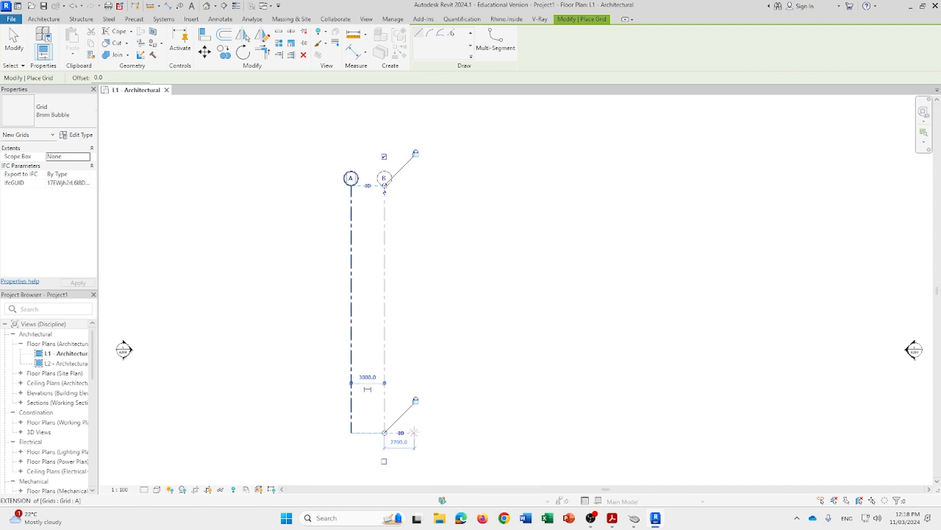
Draw a vertical grid line 1500 mm to the right of grid B, aligned with the existing grids at both ends
scroll(414, 431, "up", 2)
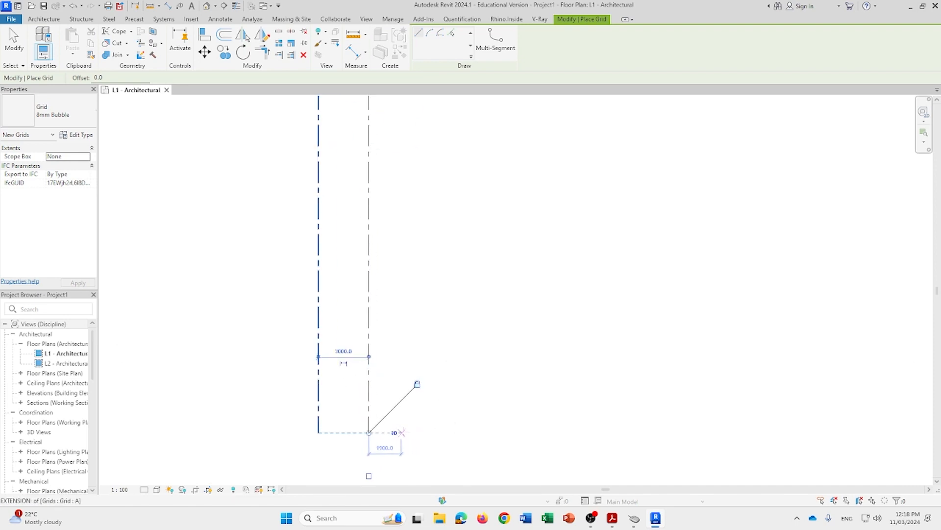
scroll(395, 432, "up", 2)
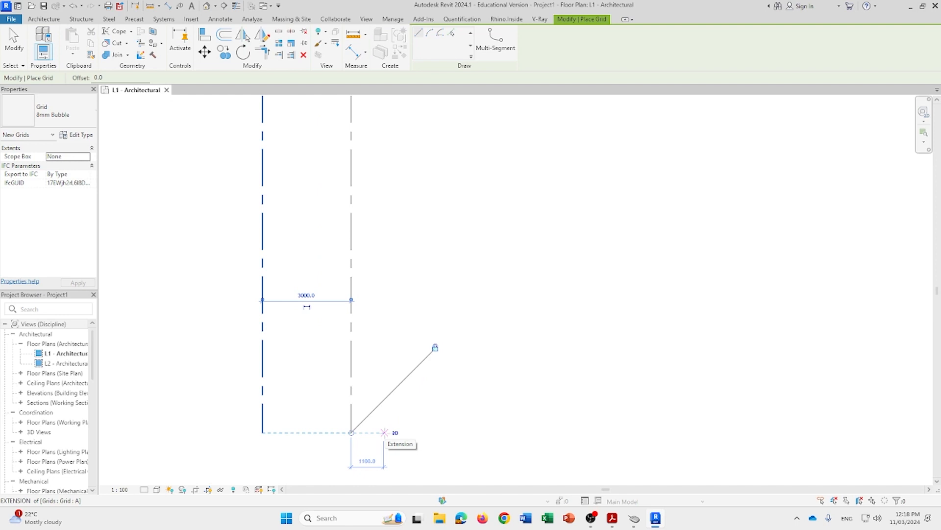
type("1500")
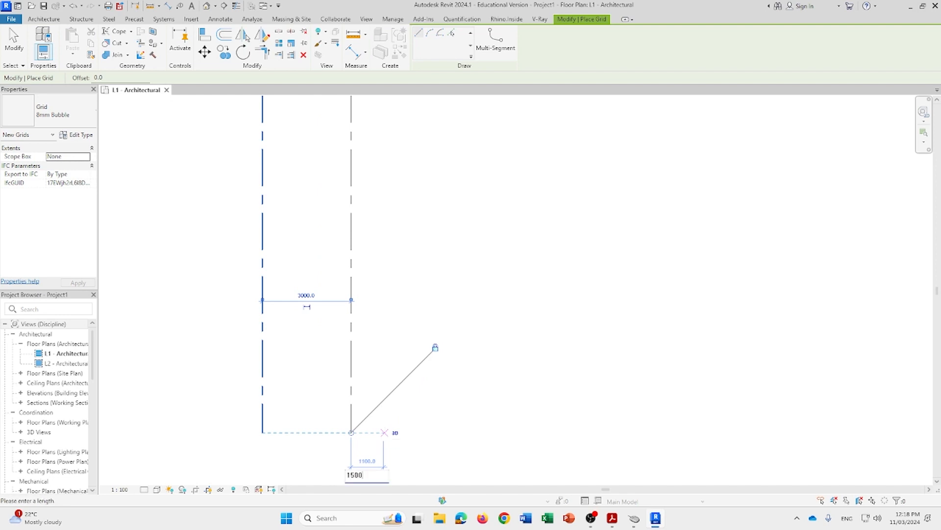
key("Return")
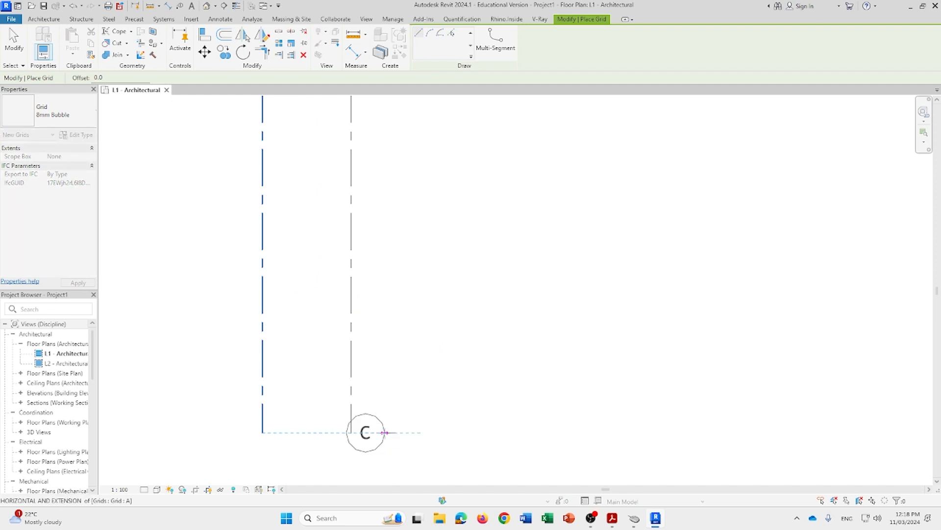
scroll(386, 232, "down", 2)
middle_click_drag(399, 201, 386, 364)
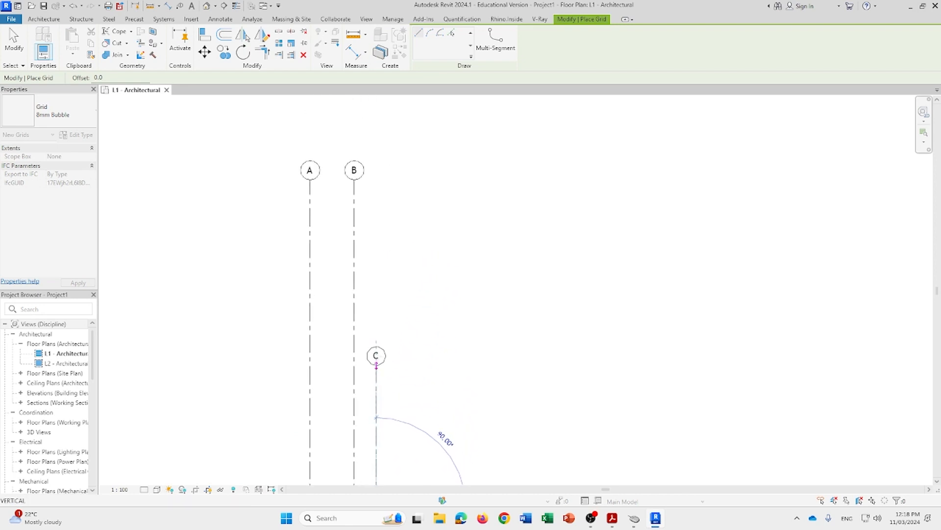
left_click(376, 180)
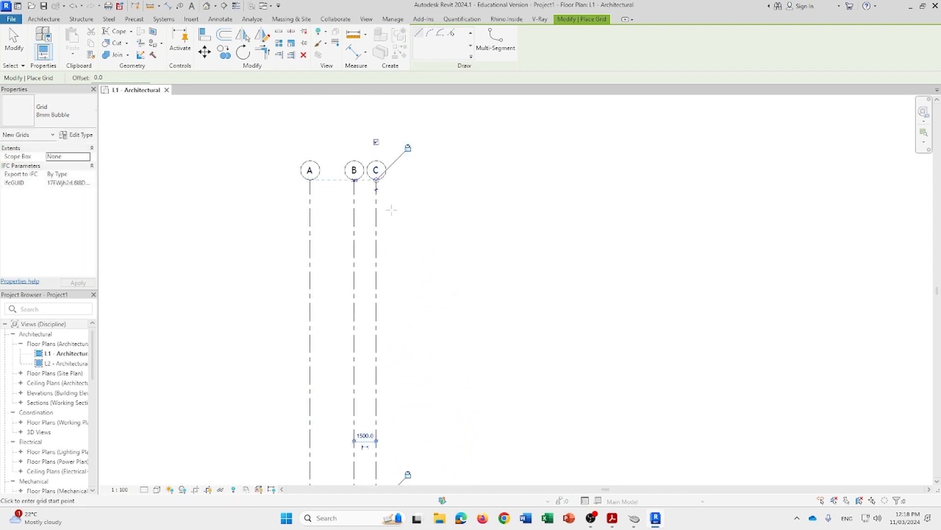
Draw a vertical grid line 1500 mm to the right of grid C, with both ends aligned to the existing grids
scroll(432, 238, "down", 1)
middle_click_drag(456, 330, 421, 277)
scroll(382, 379, "up", 3)
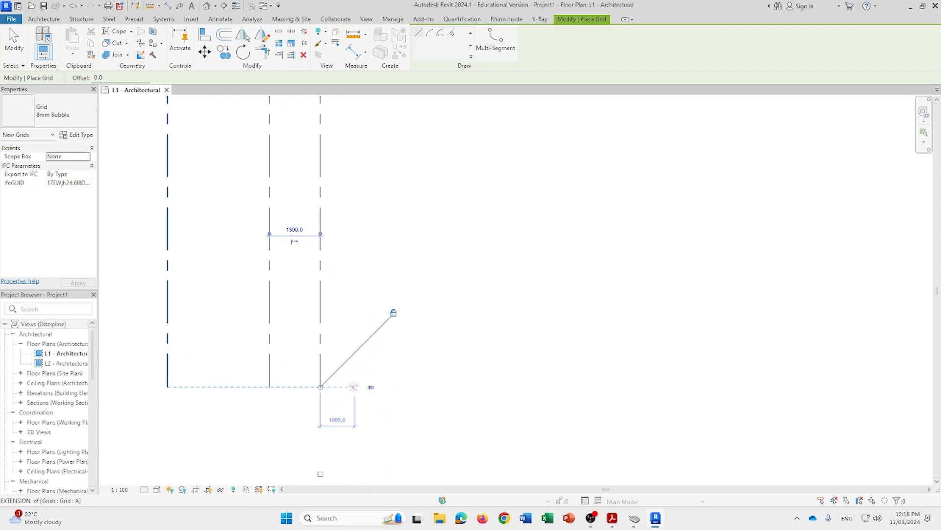
scroll(353, 385, "down", 1)
middle_click_drag(353, 386, 340, 387)
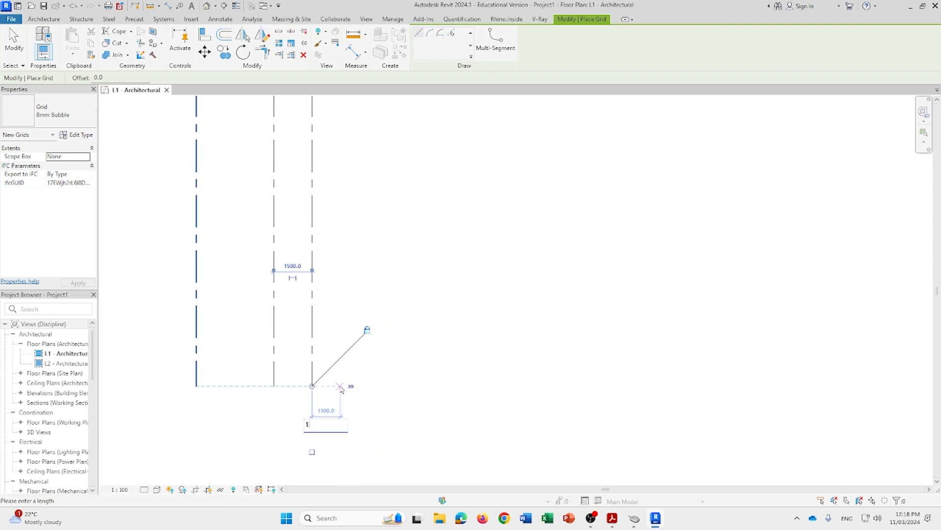
type("1500")
key("Return")
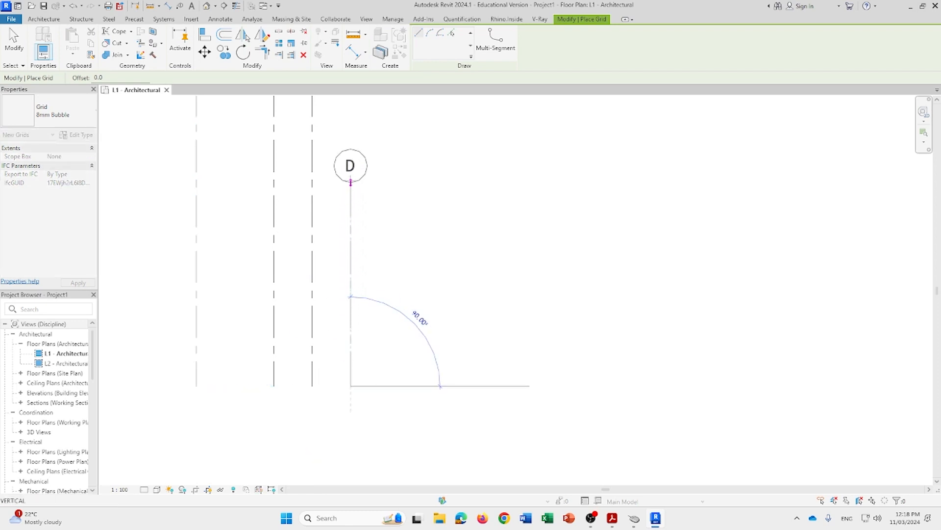
middle_click_drag(368, 167, 387, 310)
scroll(387, 310, "down", 2)
middle_click_drag(371, 201, 359, 355)
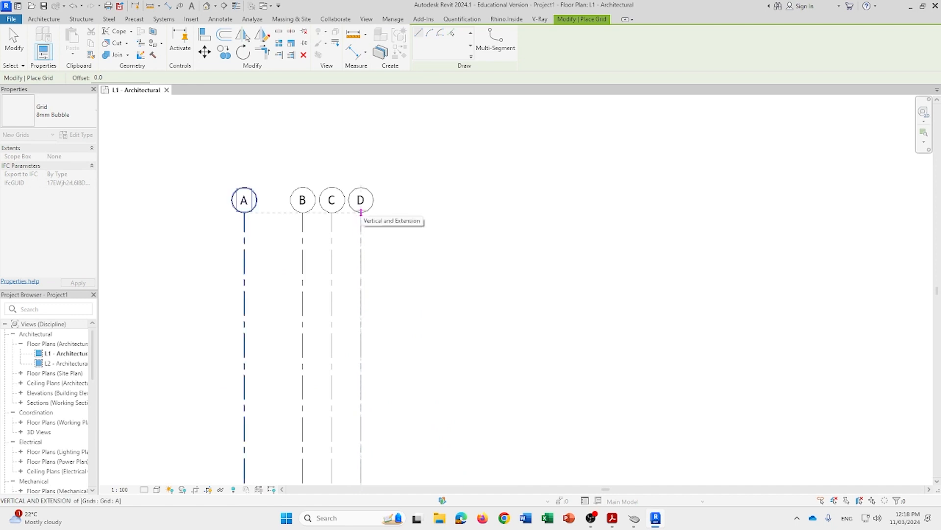
left_click(361, 212)
Draw a vertical grid line 2500 mm to the right of grid D, aligned with the other grids at both ends
scroll(364, 218, "down", 2)
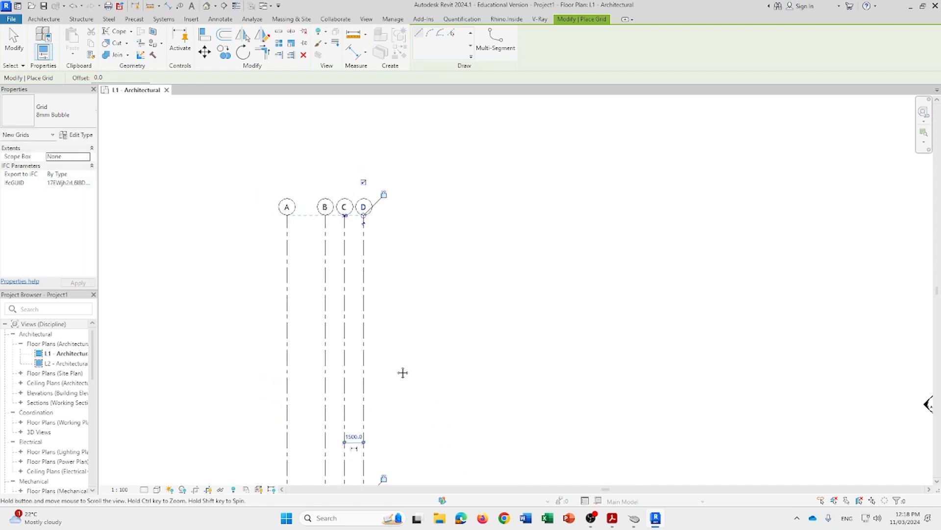
middle_click_drag(403, 372, 361, 242)
scroll(323, 353, "up", 3)
scroll(346, 380, "up", 4)
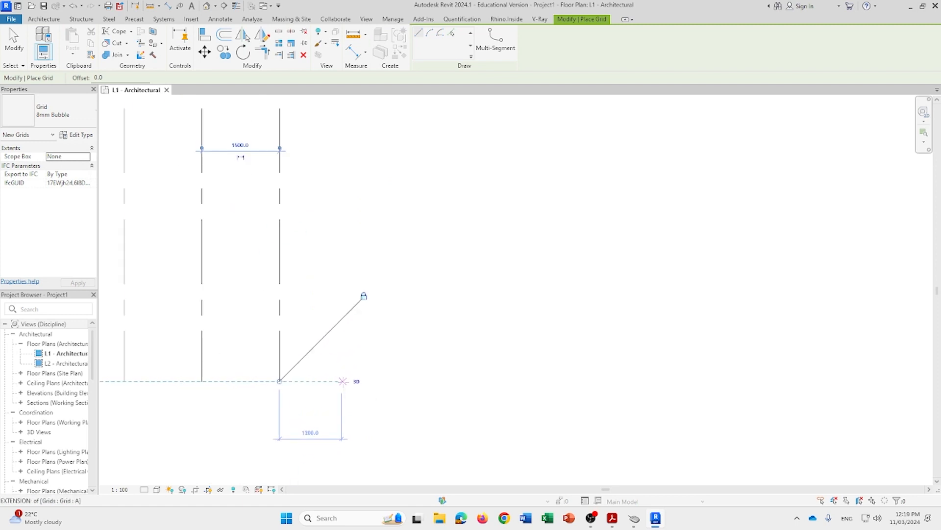
type("2500")
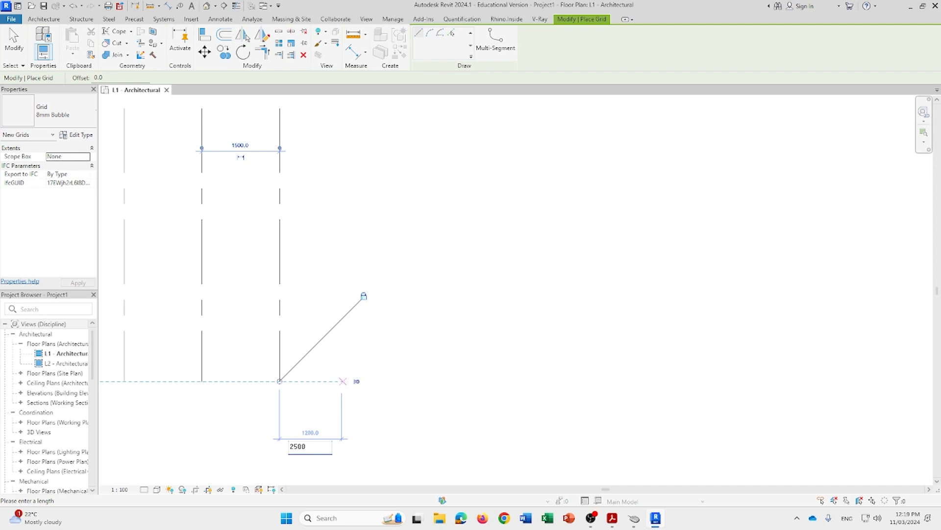
key("Return")
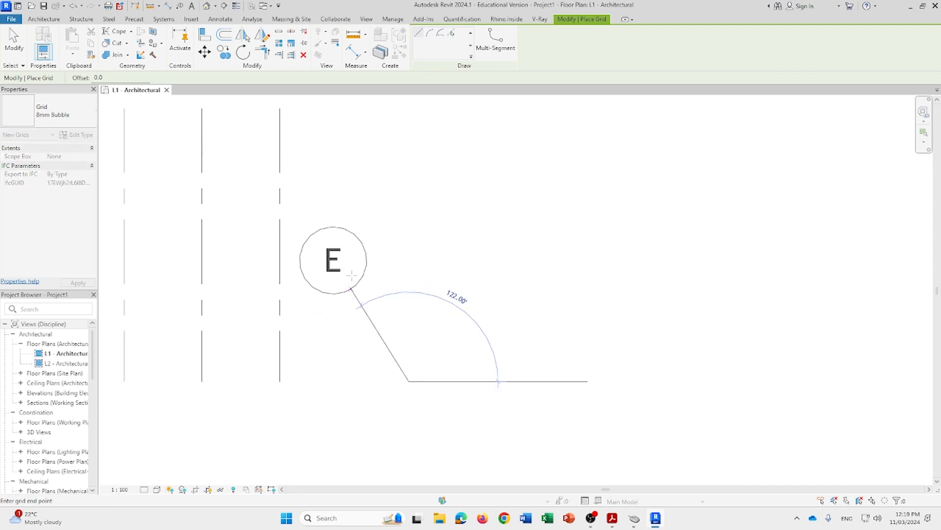
scroll(338, 275, "down", 2)
middle_click_drag(361, 221, 392, 406)
scroll(390, 327, "down", 2)
middle_click_drag(401, 235, 364, 276)
left_click(405, 136)
Draw a vertical grid line 4000 mm to the right of grid E, with its ends aligned to the other grids
scroll(439, 211, "down", 2)
scroll(358, 352, "up", 3)
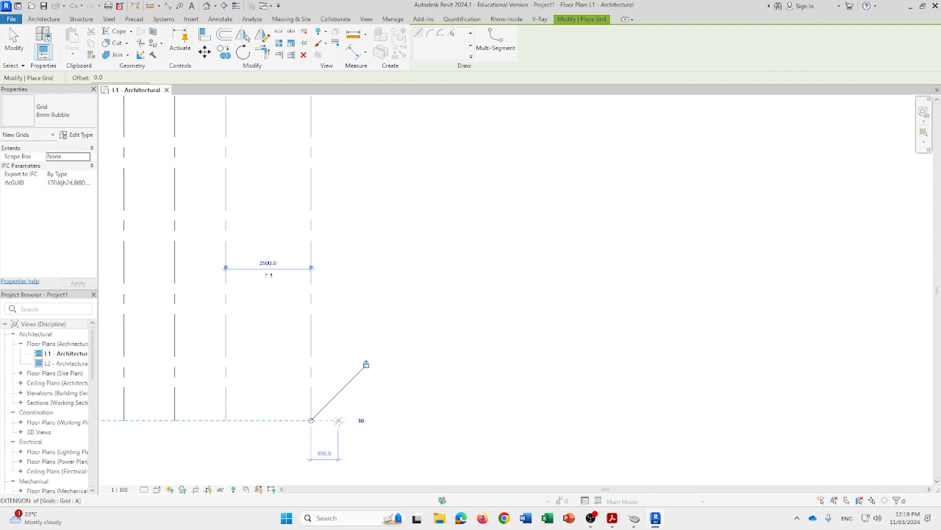
type("4000")
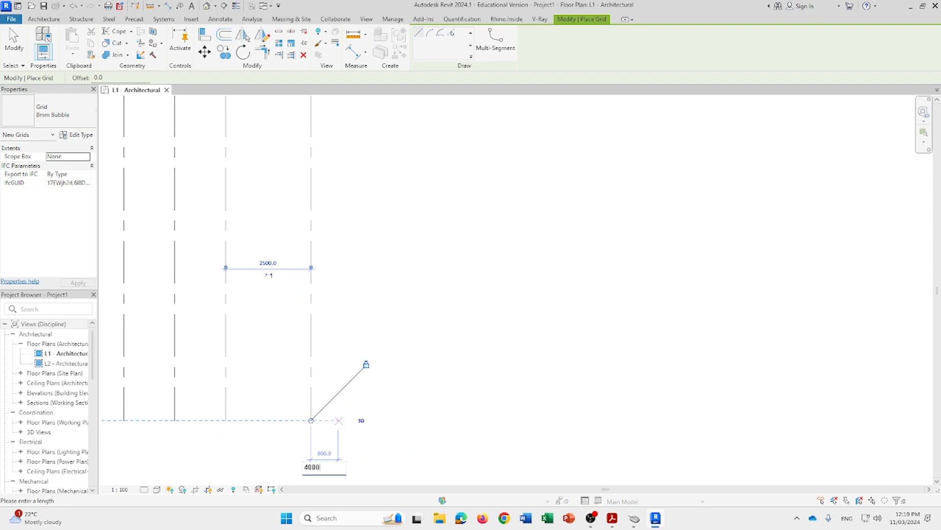
key("Return")
scroll(422, 230, "down", 2)
middle_click_drag(436, 177, 418, 369)
middle_click_drag(393, 169, 408, 318)
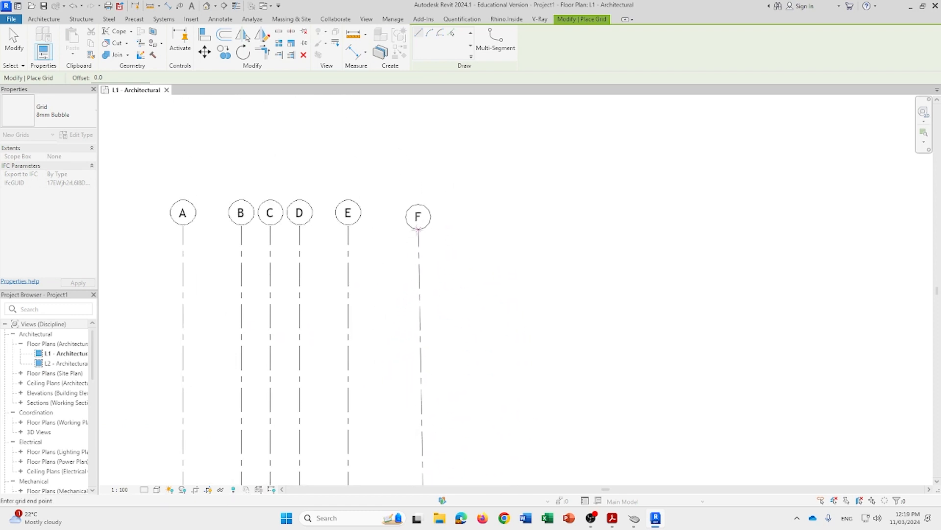
left_click(426, 226)
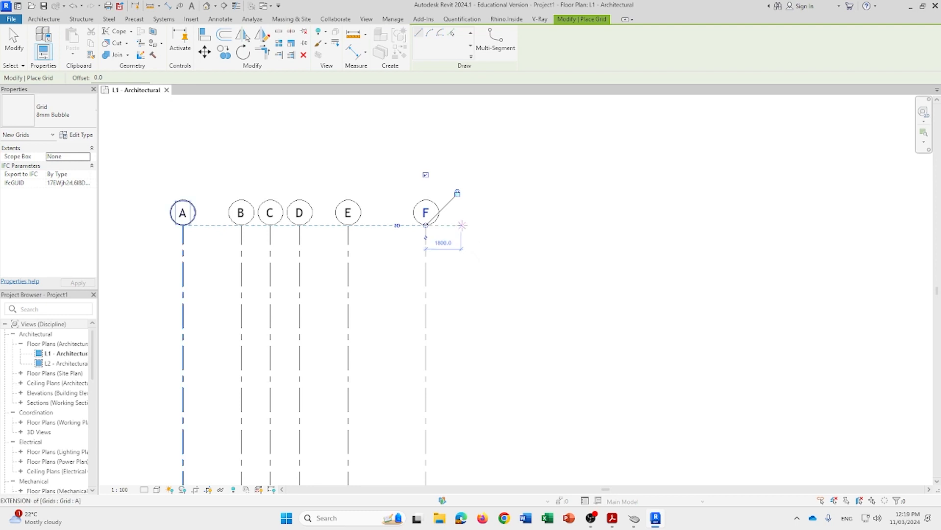
Draw a horizontal grid line just below the bubbles, from right of grid F to left of grid A, and end the Grid command
left_click(475, 265)
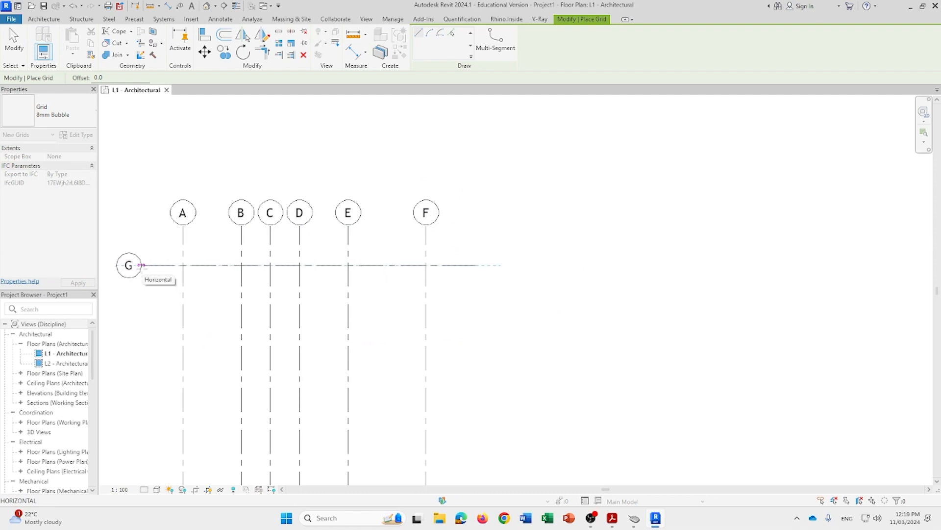
left_click(140, 265)
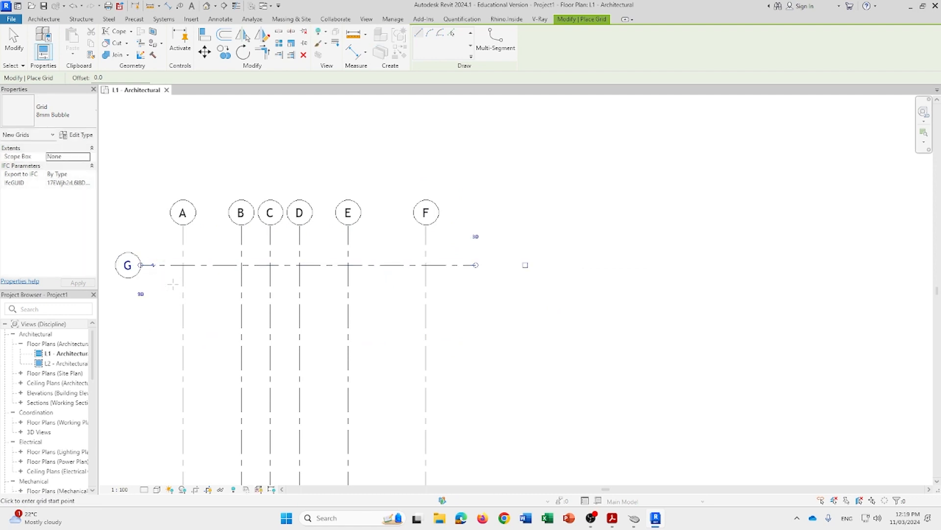
middle_click_drag(173, 283, 291, 280)
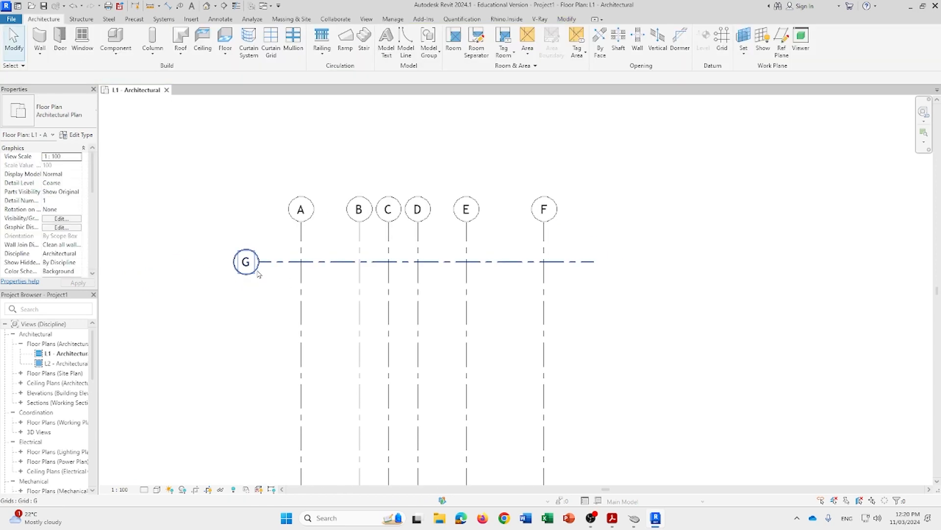
key("Escape")
key("Escape")
Rename the horizontal grid line G as 1
left_click(242, 264)
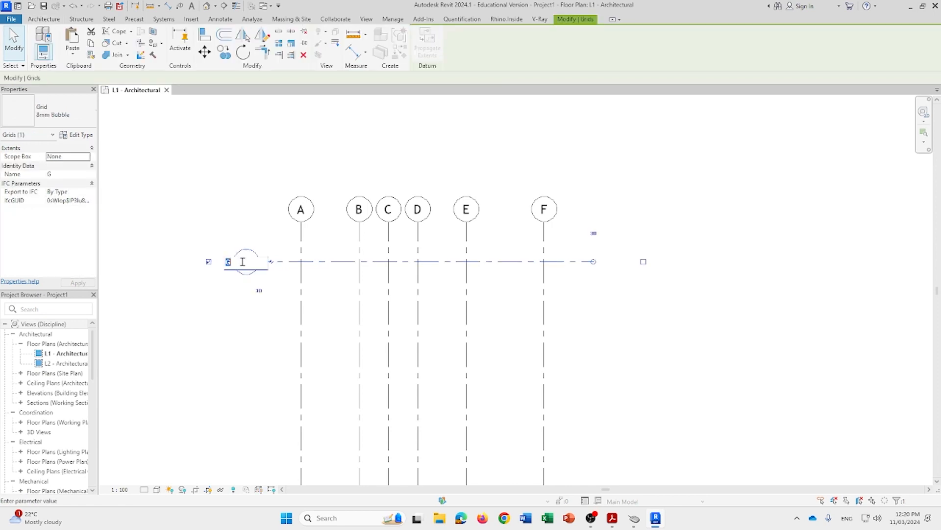
left_click(243, 263)
left_click(244, 291)
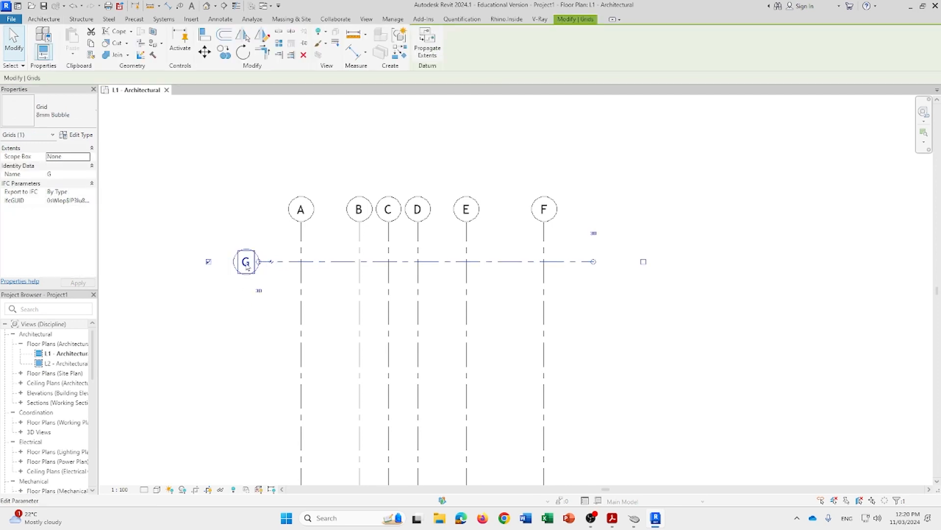
left_click(246, 266)
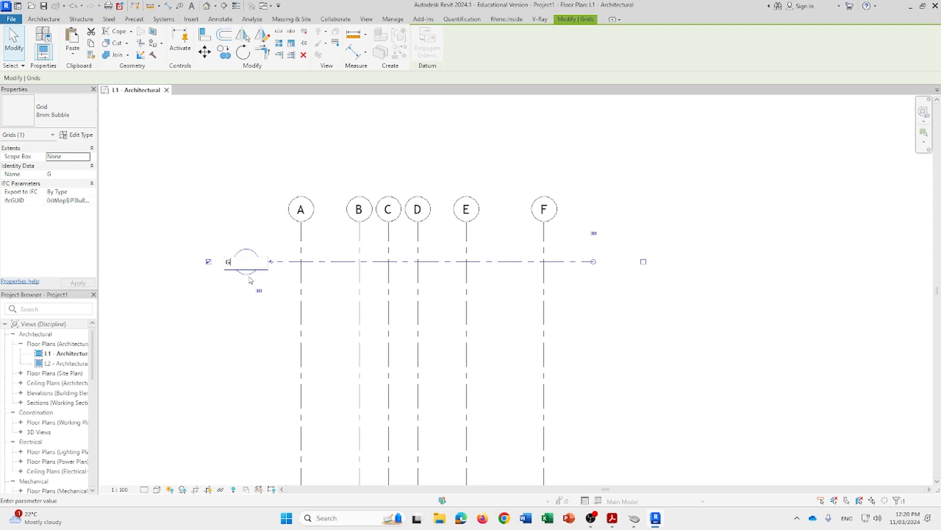
type("1")
key("Return")
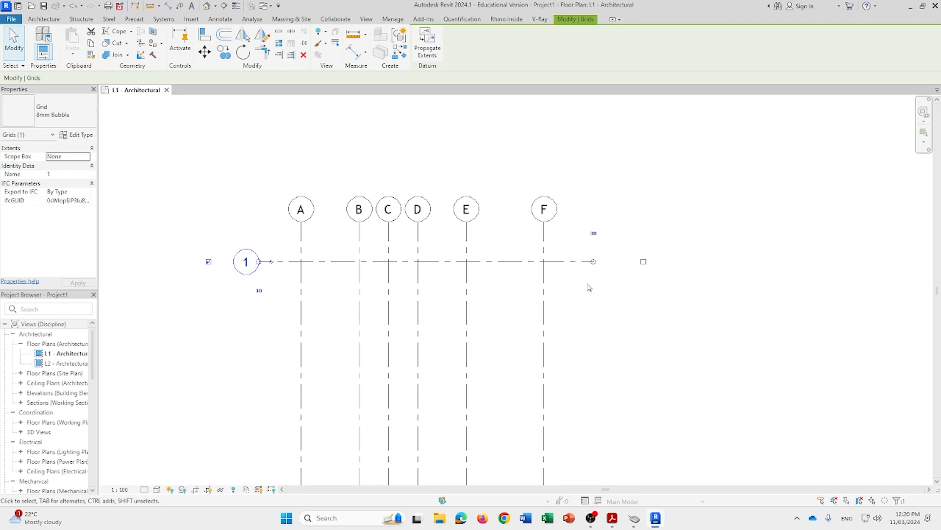
Draw a horizontal grid line 3000 mm below grid 1, with both ends aligned to grid 1
key("g")
key("r")
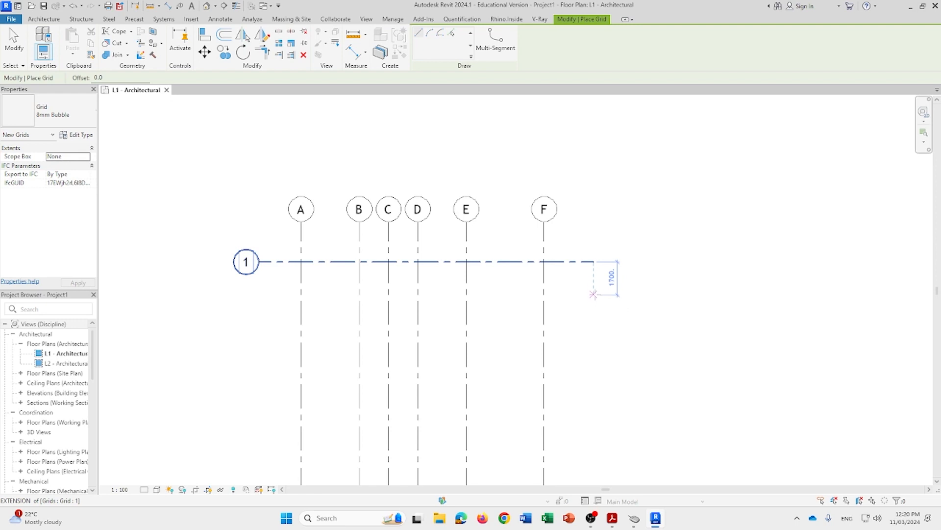
type("3")
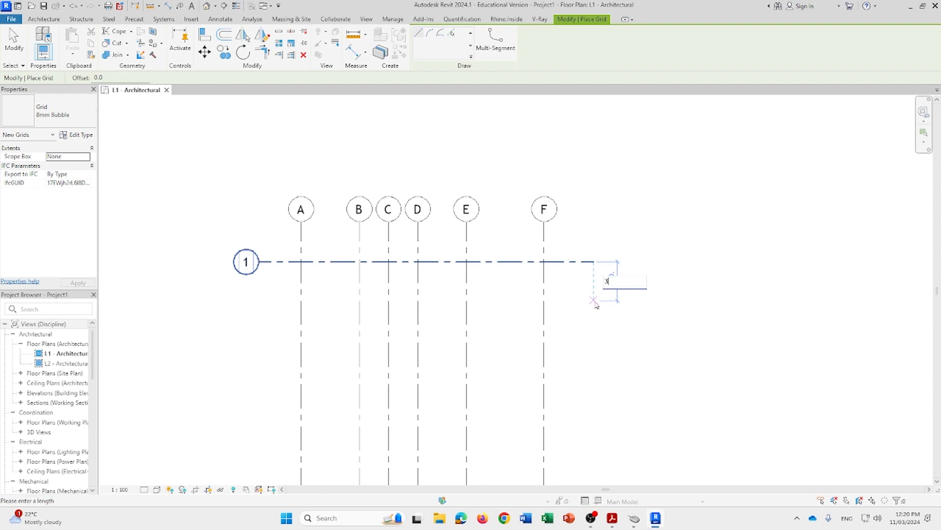
type("000")
key("Return")
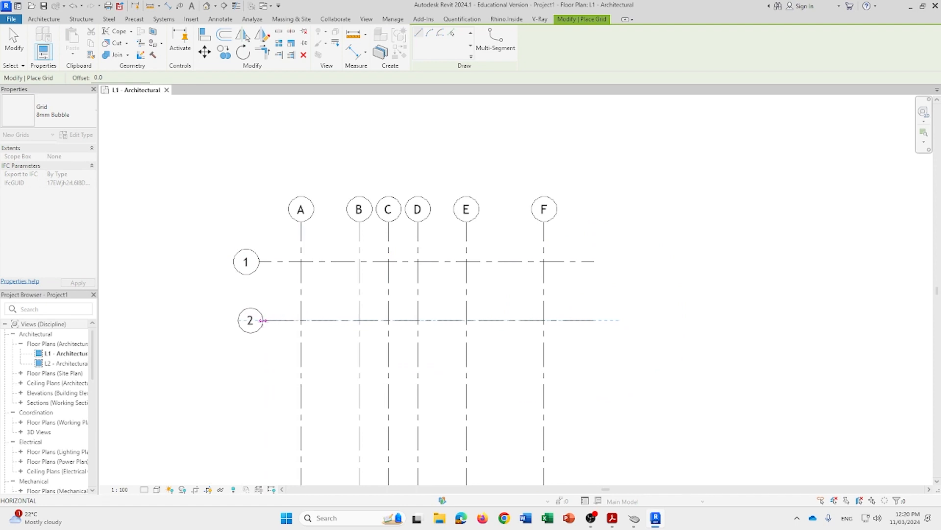
left_click(259, 321)
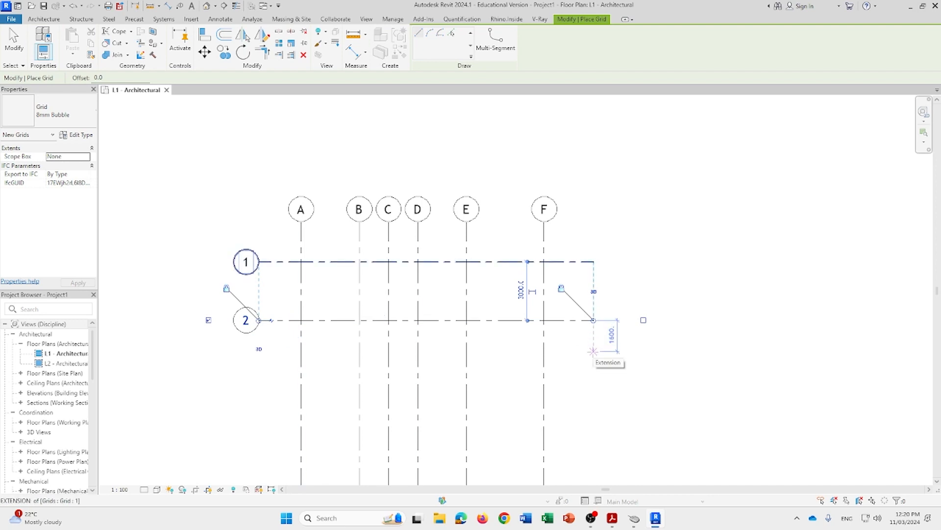
Draw a horizontal grid line 1500 mm below grid 2, aligned with the other horizontal grids at both ends
type("15")
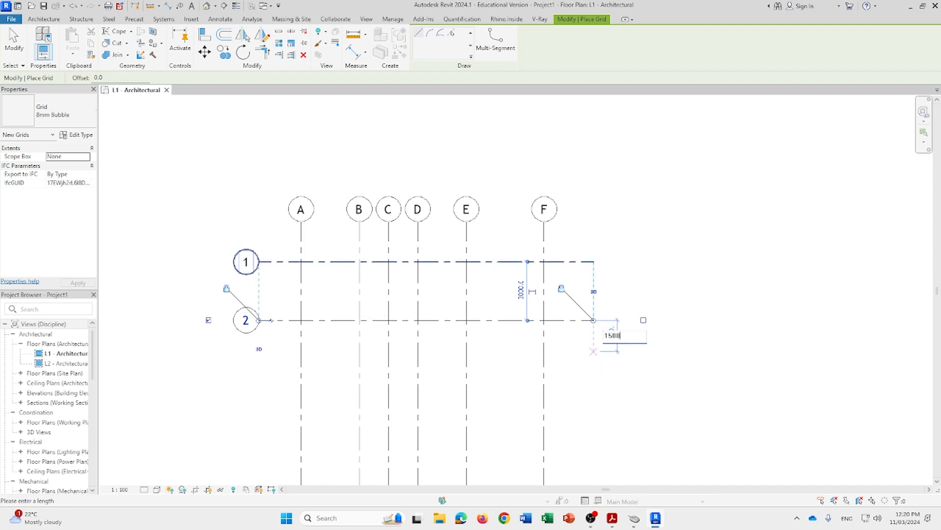
type("00")
key("Return")
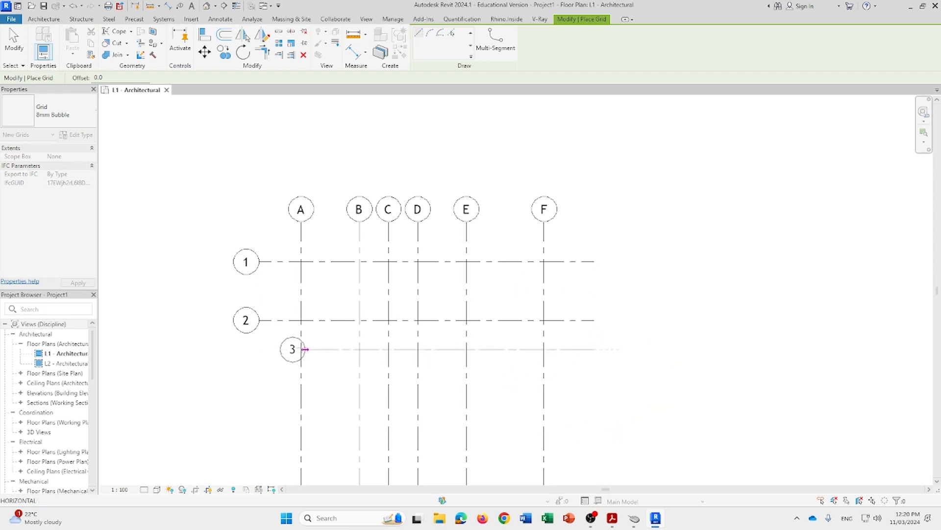
left_click(254, 349)
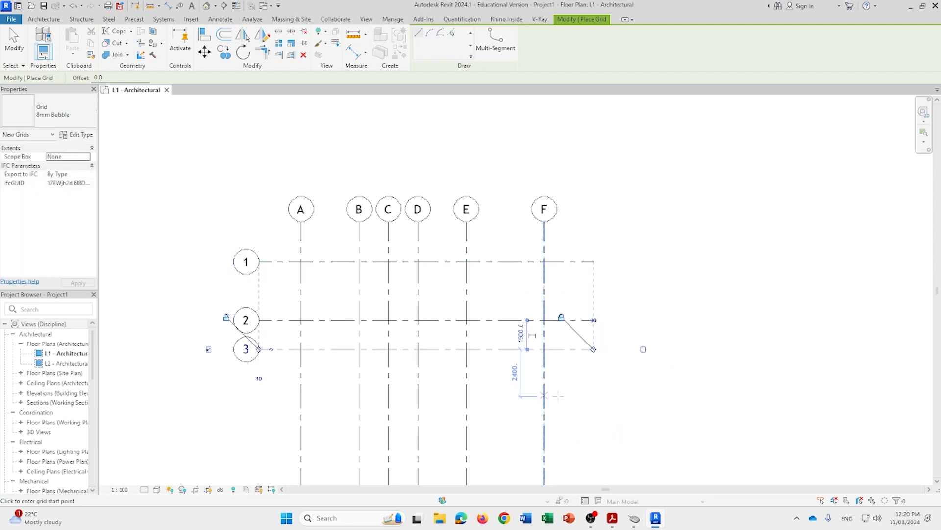
Draw a horizontal grid line 3000 mm below grid 3, its ends aligned to the grids above, and end the Grid command
type("3000")
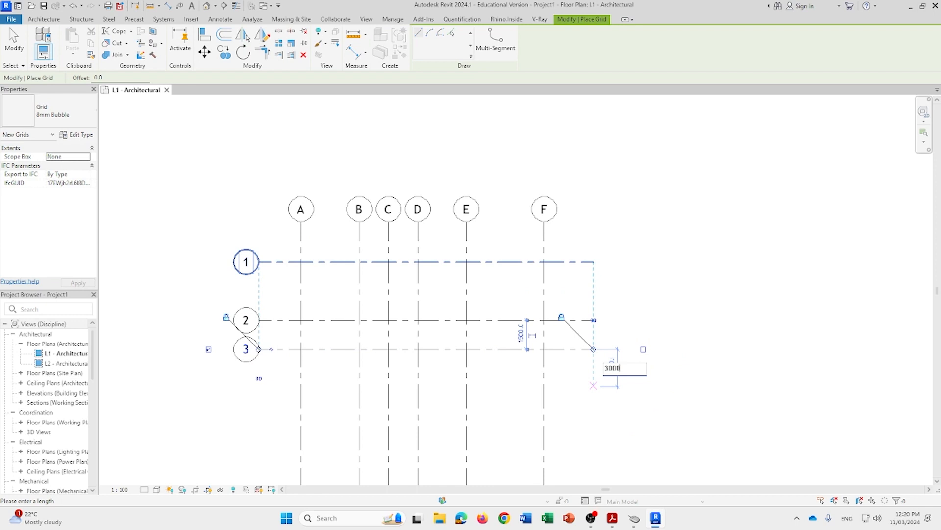
key("Return")
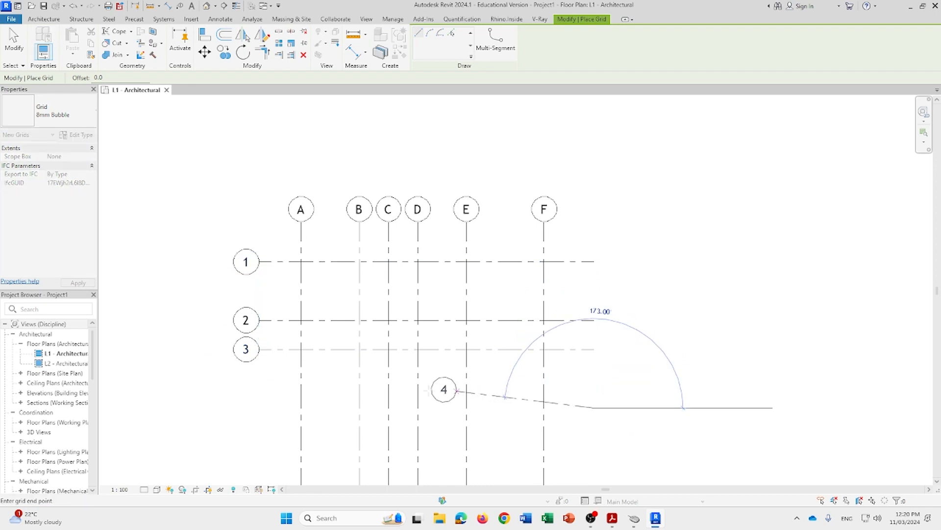
left_click(259, 408)
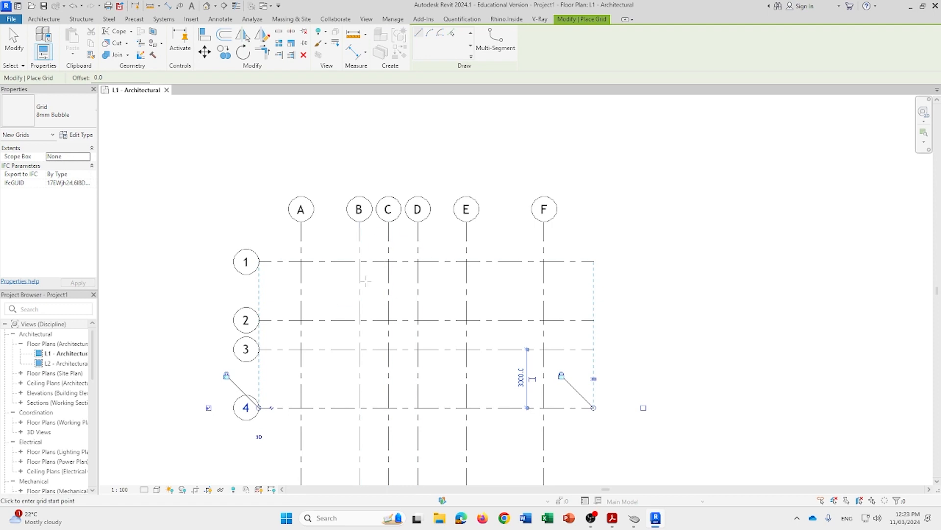
key("Escape")
key("Escape")
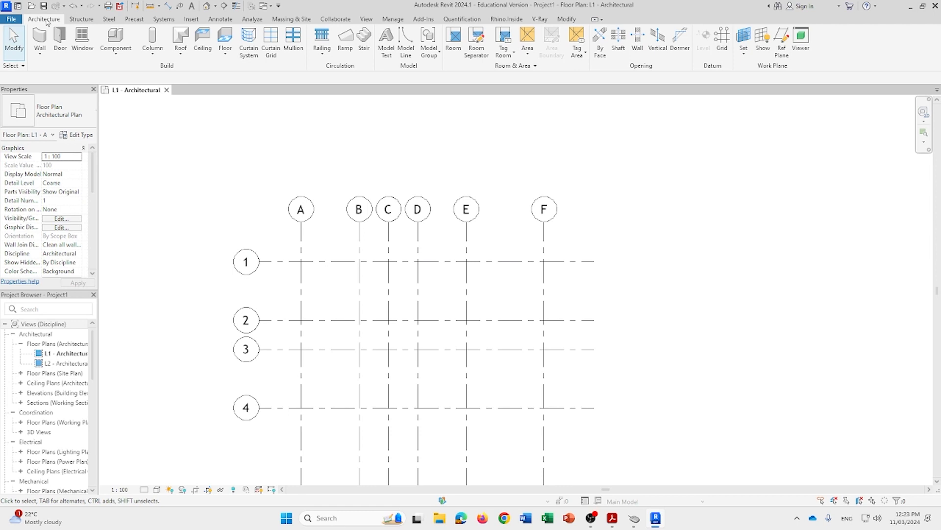
Start a floor boundary sketch on level L1 with the Generic - 12" floor type
left_click(224, 39)
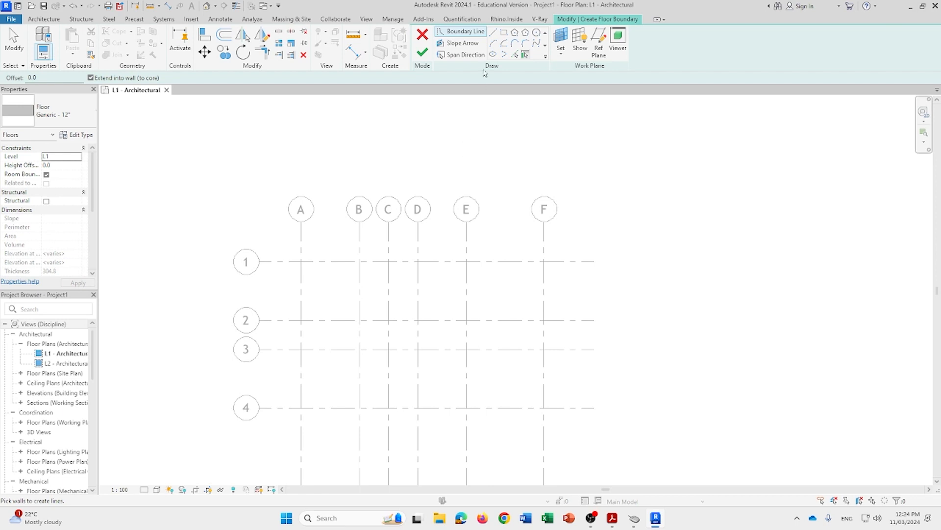
left_click(493, 33)
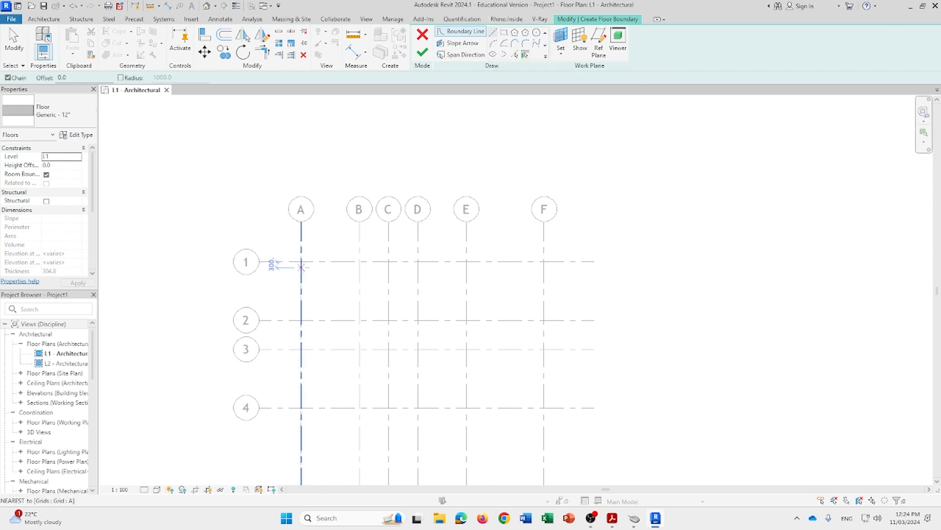
left_click(301, 261)
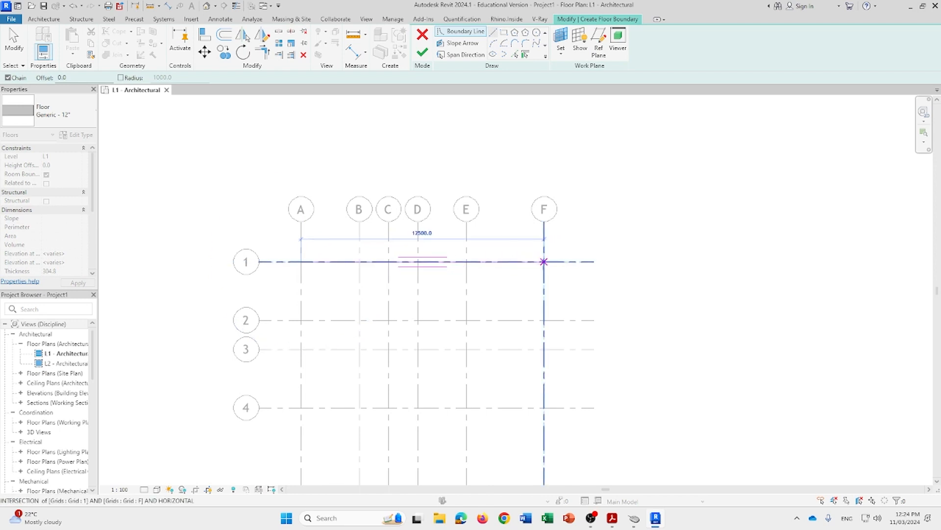
key("Escape")
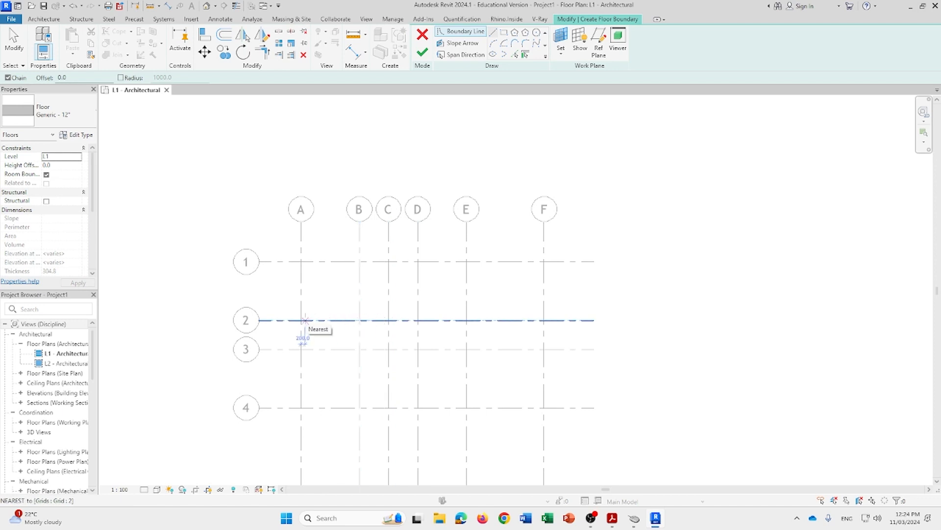
left_click(443, 261)
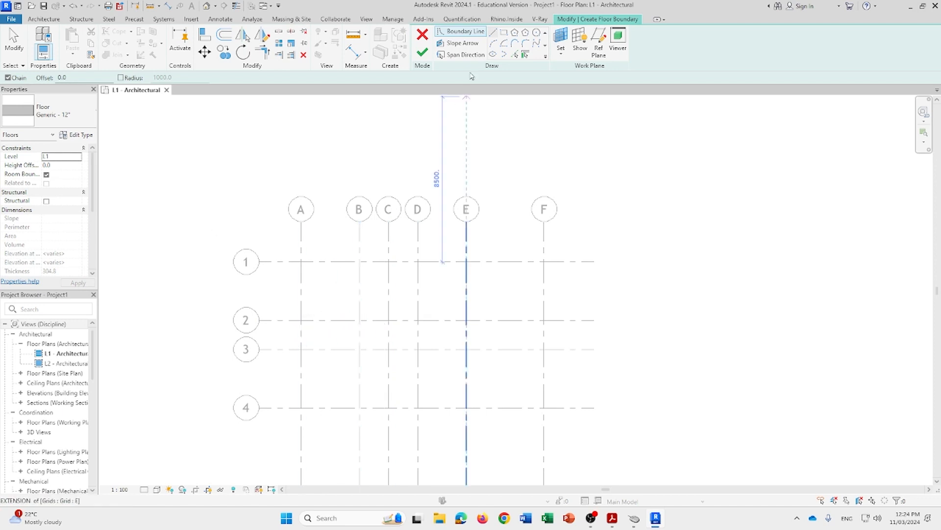
Try sketching the floor boundary as a rectangle from grid intersection A-1 to F-4, and leave the rectangle tool
left_click(504, 35)
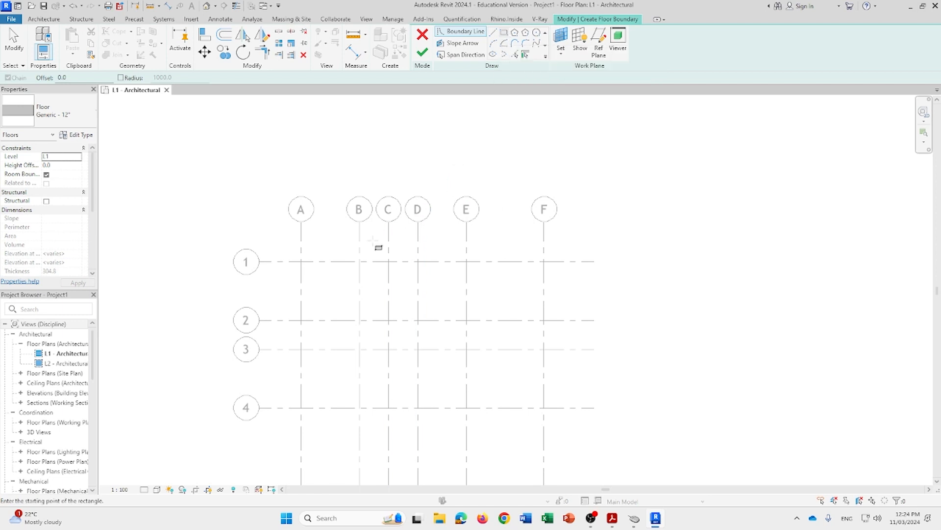
left_click(301, 261)
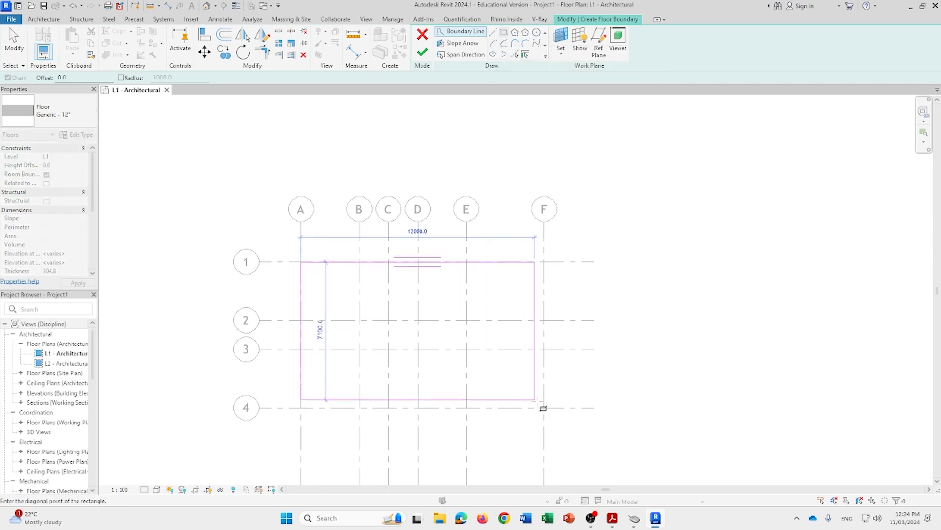
left_click(544, 408)
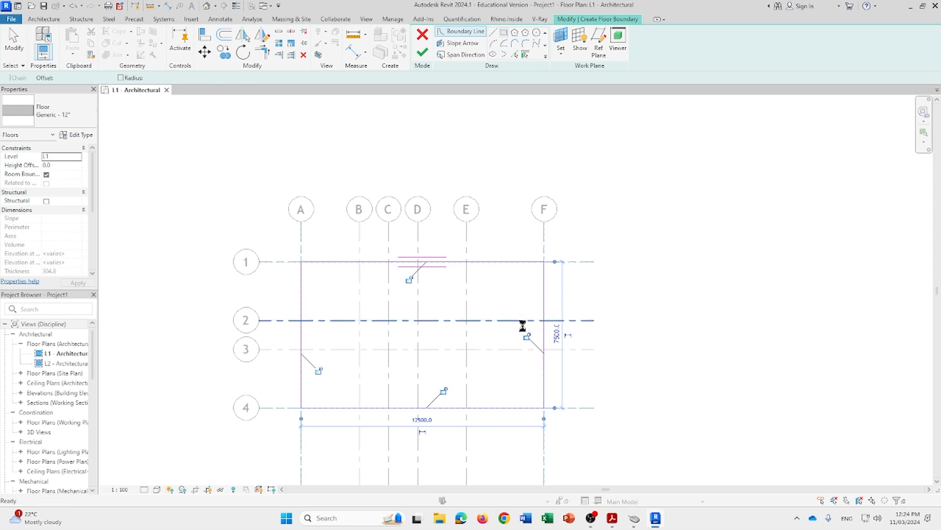
key("Escape")
key("Escape")
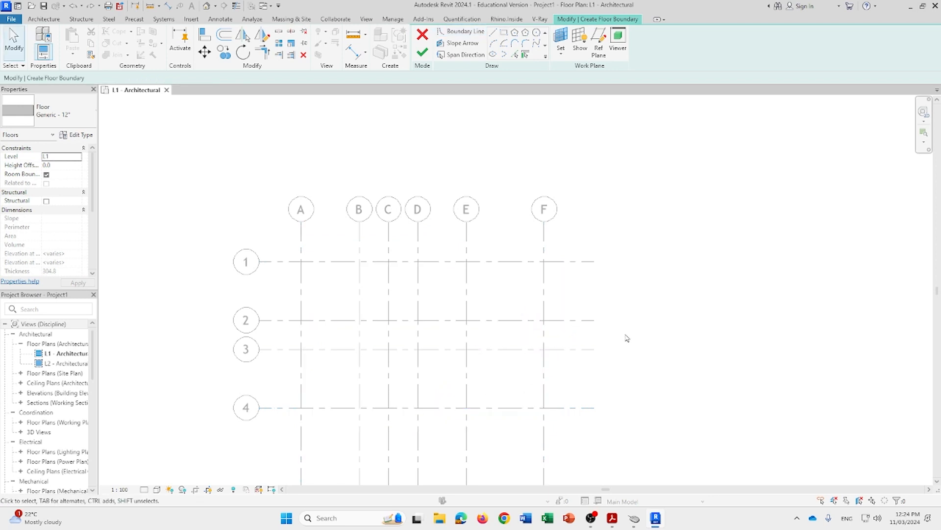
Sketch a rectangular floor boundary from grid intersection A-1 to F-4 and finish the floor
left_click(515, 55)
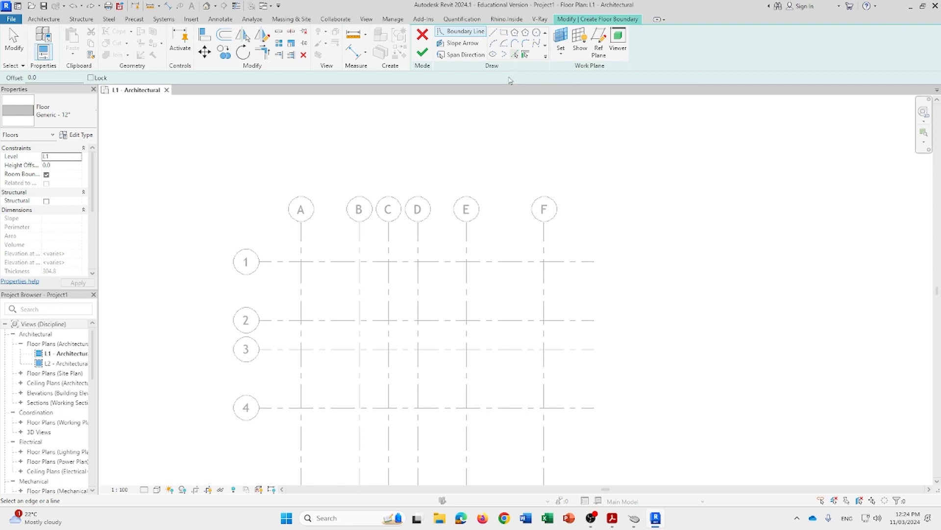
left_click(504, 32)
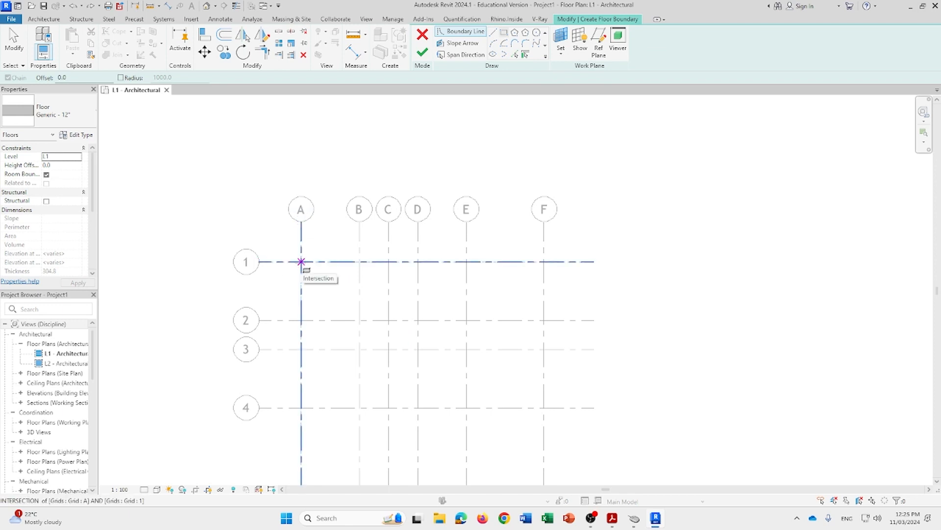
left_click(301, 262)
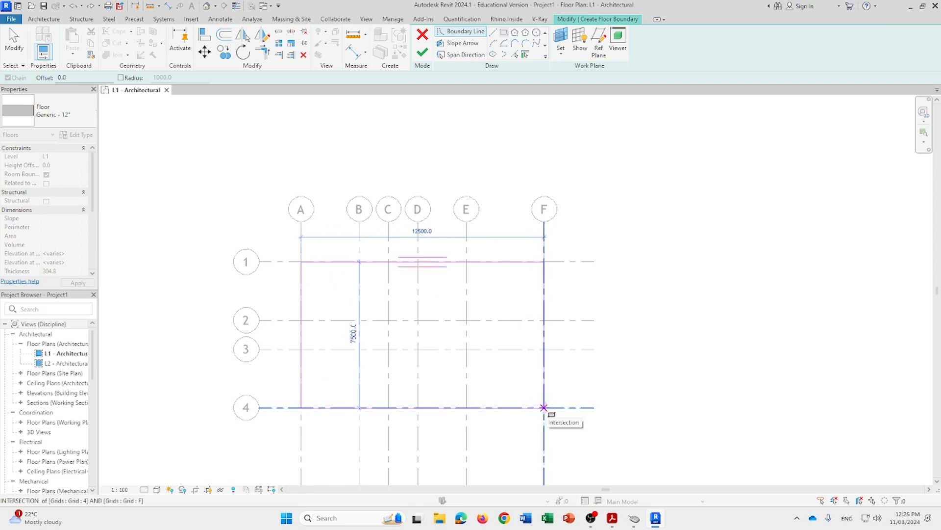
left_click(543, 406)
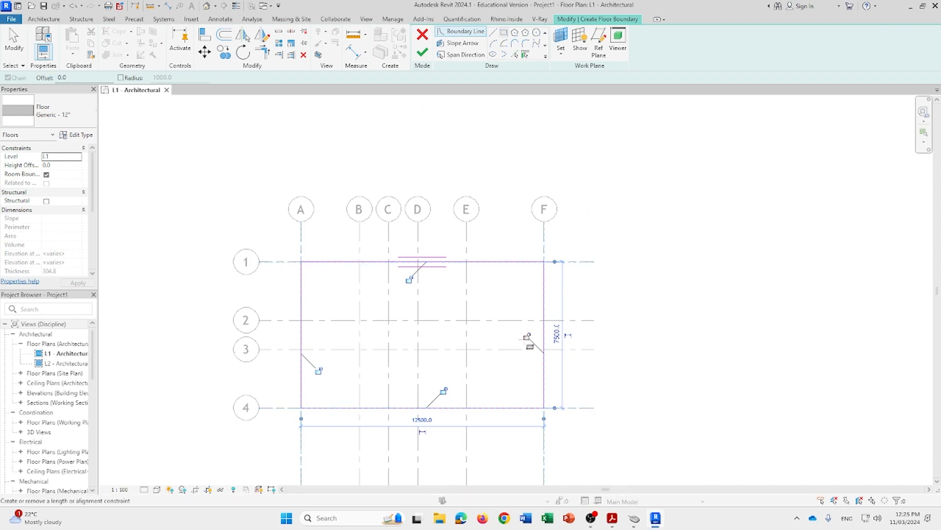
left_click(422, 54)
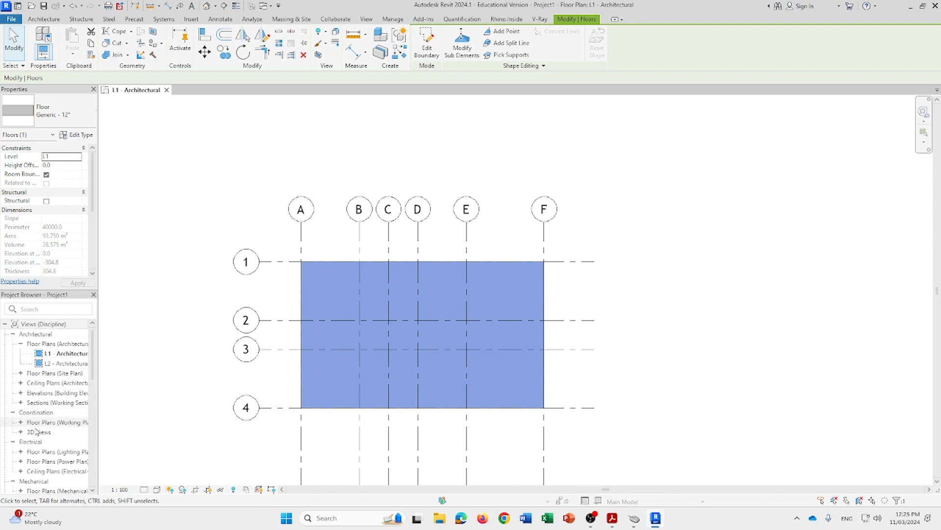
Open the {3D} view and examine the new floor slab together with the surrounding grids
double_click(21, 433)
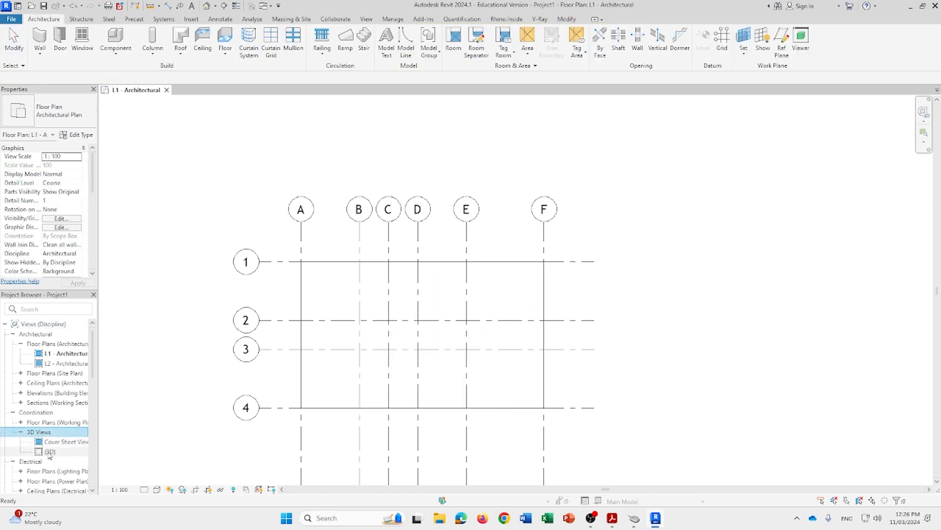
double_click(49, 452)
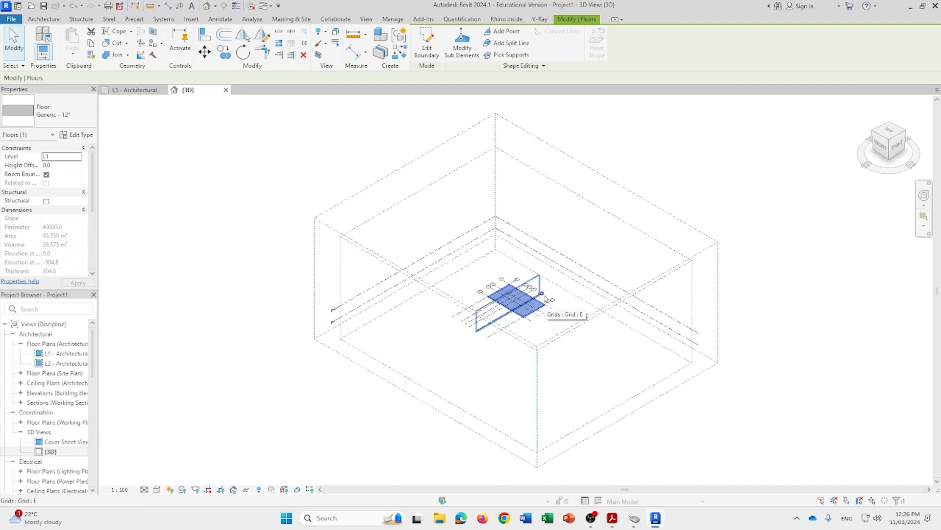
scroll(527, 294, "up", 5)
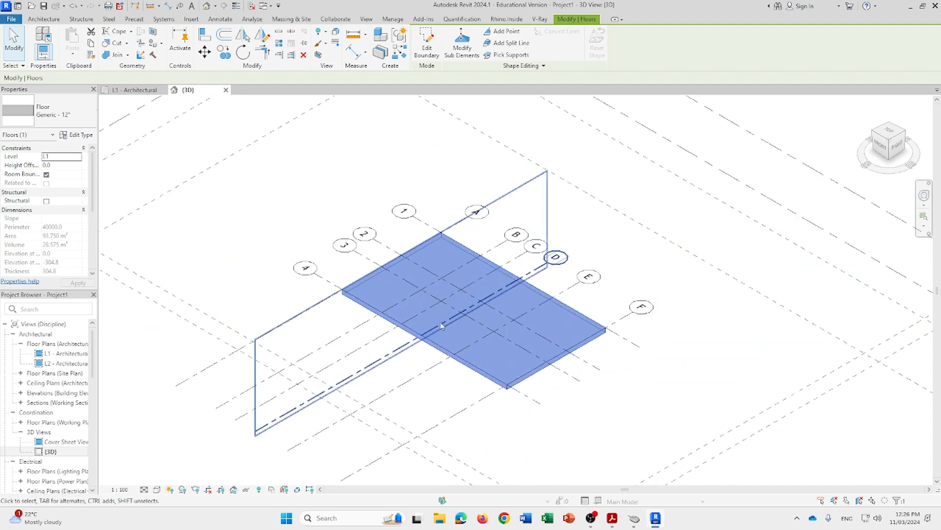
scroll(440, 322, "down", 3)
scroll(474, 324, "up", 6)
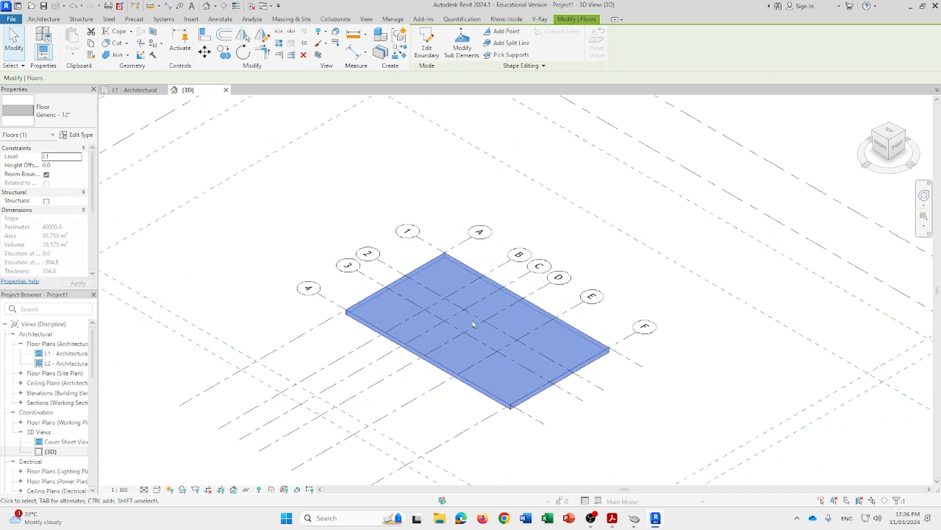
scroll(474, 323, "down", 3)
scroll(473, 324, "up", 5)
scroll(474, 323, "down", 3)
scroll(473, 324, "up", 1)
scroll(474, 324, "down", 3)
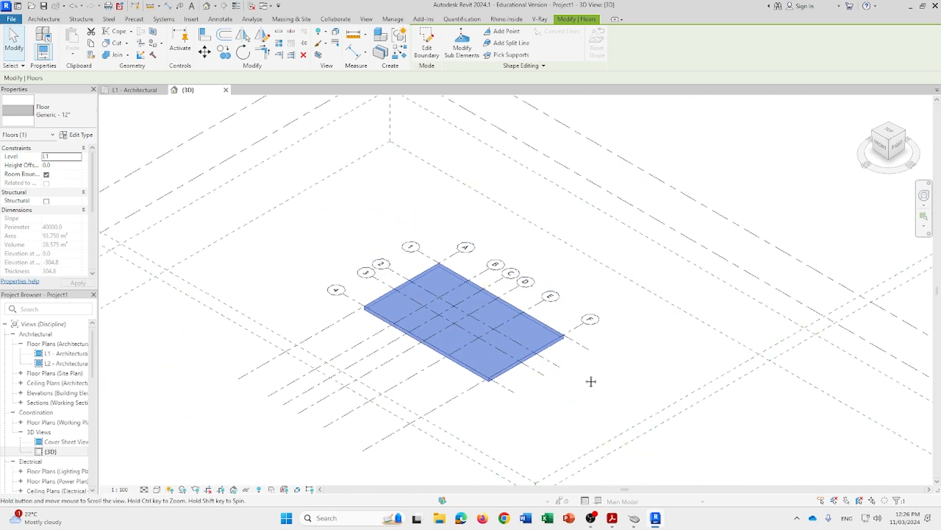
middle_click_drag(591, 380, 610, 355)
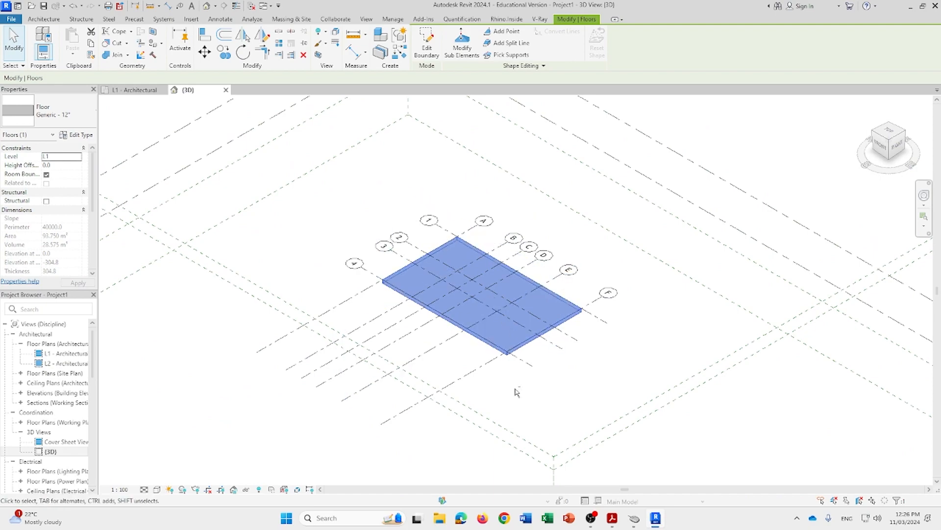
Examine the selected floor slab and its surrounding grids from slightly different angles and distances in the 3D view
middle_click_drag(514, 389, 526, 412, "shift")
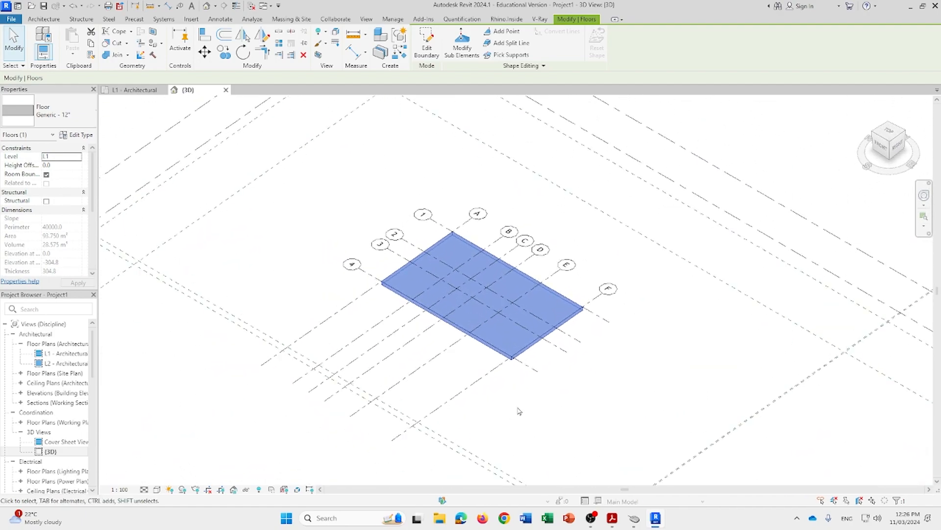
scroll(546, 374, "down", 2)
mouse_move(473, 327)
middle_mouse_down()
mouse_move(513, 326)
mouse_move(473, 324)
middle_mouse_up()
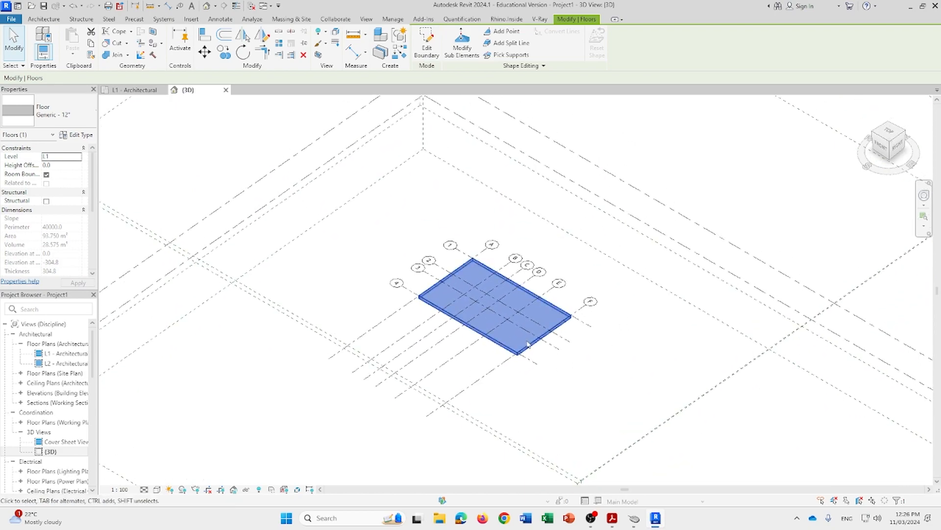
scroll(502, 301, "up", 2)
scroll(502, 301, "up", 3)
scroll(501, 301, "down", 3)
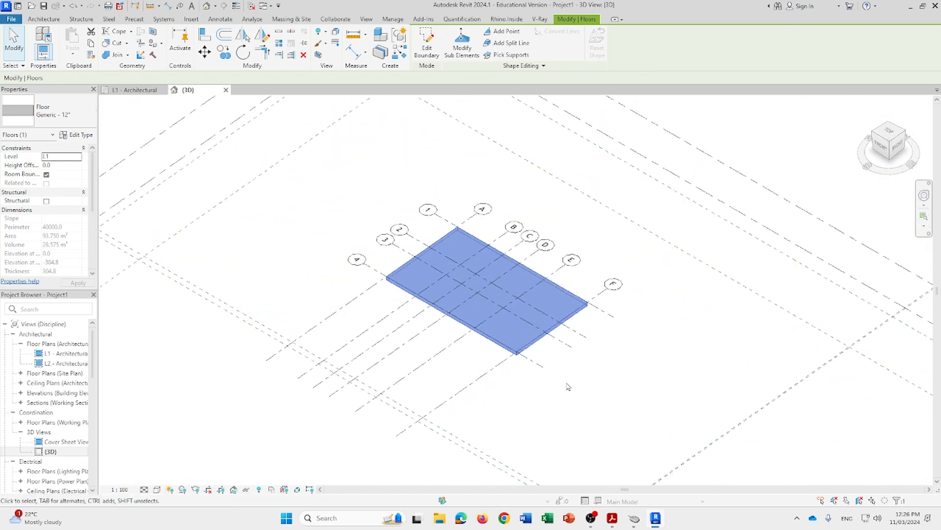
middle_click_drag(582, 380, 532, 362)
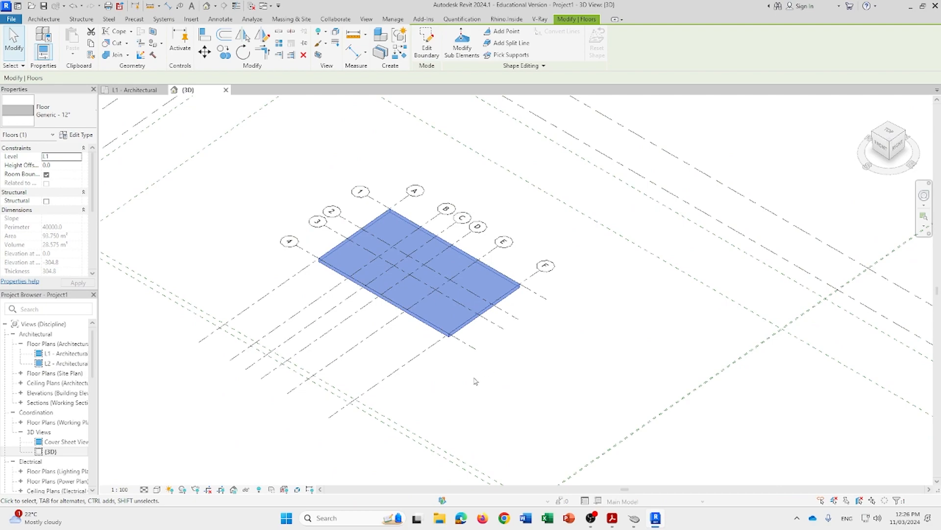
middle_click_drag(496, 396, 621, 255, "shift")
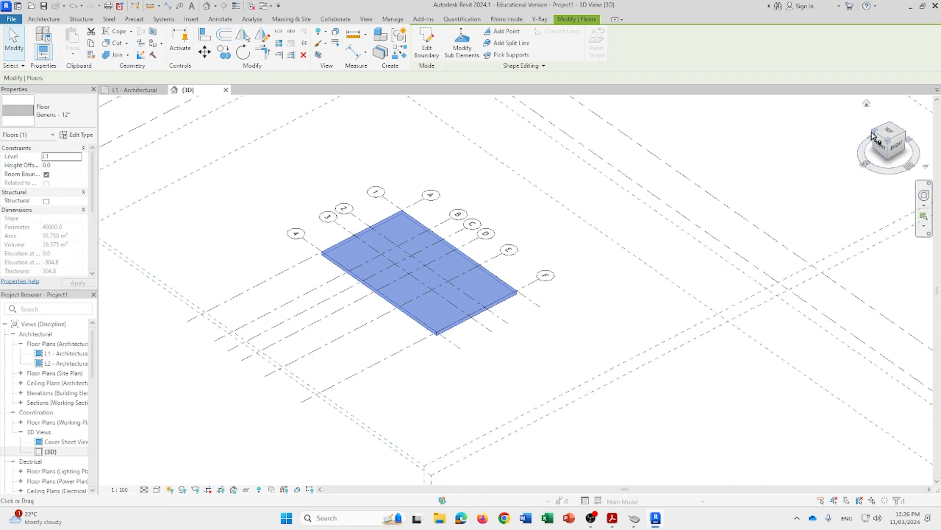
Deselect the floor and inspect the slab and grids from side, back, top and angled orientations, including the slab edge close up
left_click(897, 149)
left_click(907, 141)
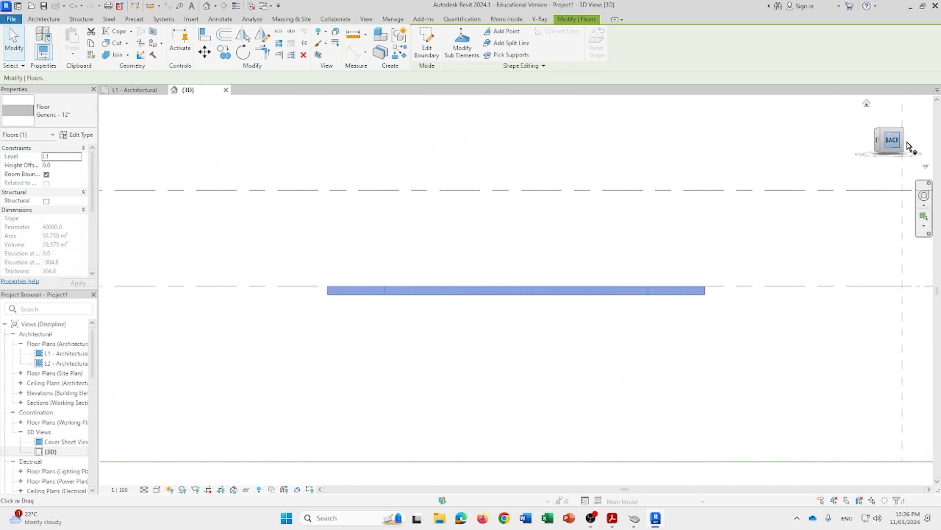
key("Escape")
left_click(900, 133)
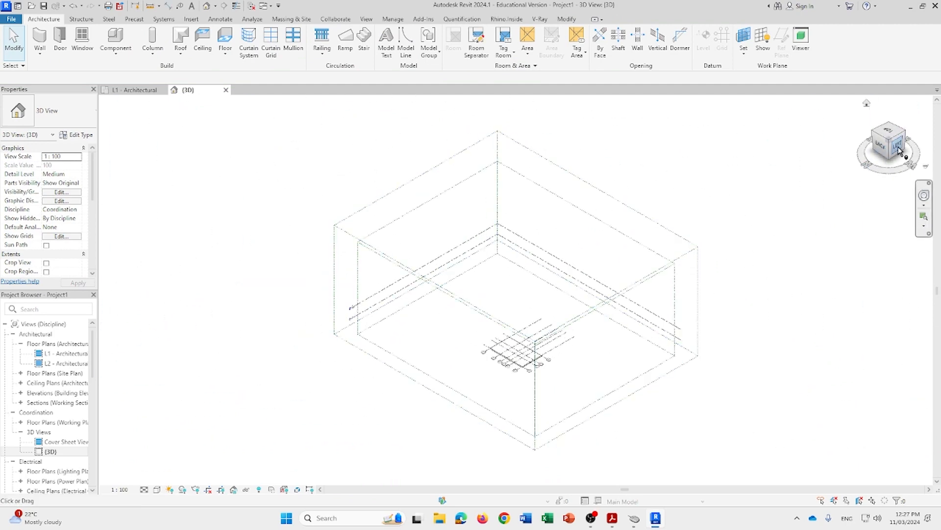
left_click(898, 147)
left_click(889, 122)
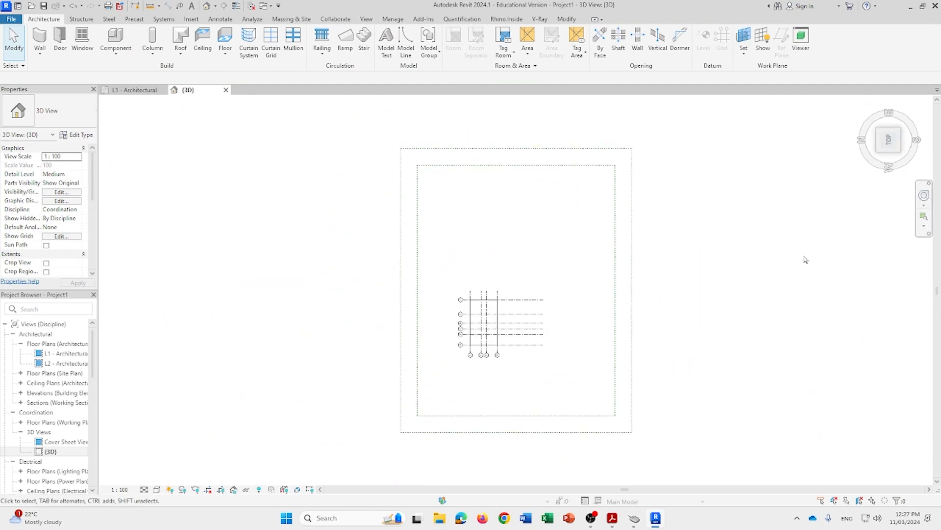
scroll(519, 343, "up", 5)
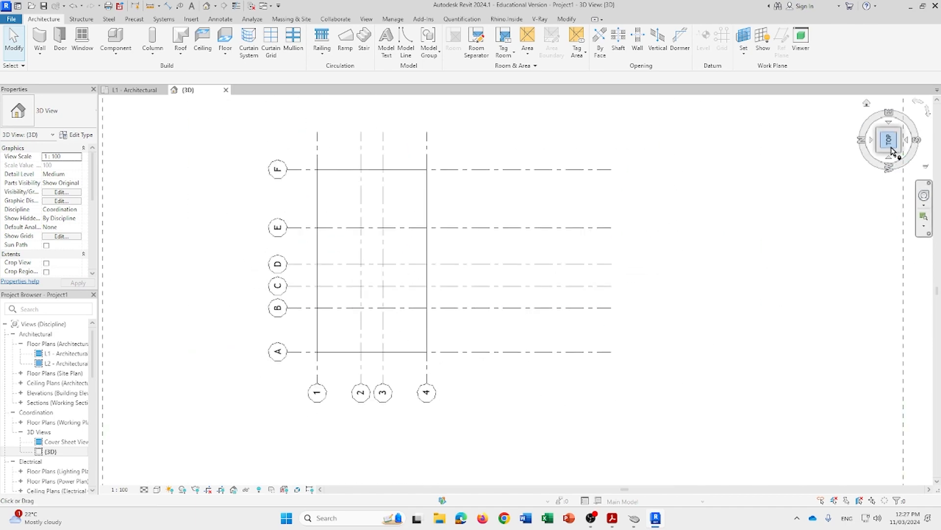
mouse_move(883, 153)
left_mouse_down()
mouse_move(907, 111)
mouse_move(838, 480)
mouse_move(759, 363)
mouse_move(867, 324)
mouse_move(852, 377)
mouse_move(764, 371)
mouse_move(651, 388)
mouse_move(881, 389)
mouse_move(127, 394)
mouse_move(540, 400)
mouse_move(557, 388)
left_mouse_up()
middle_click_drag(556, 388, 932, 393, "shift")
scroll(461, 133, "down", 3)
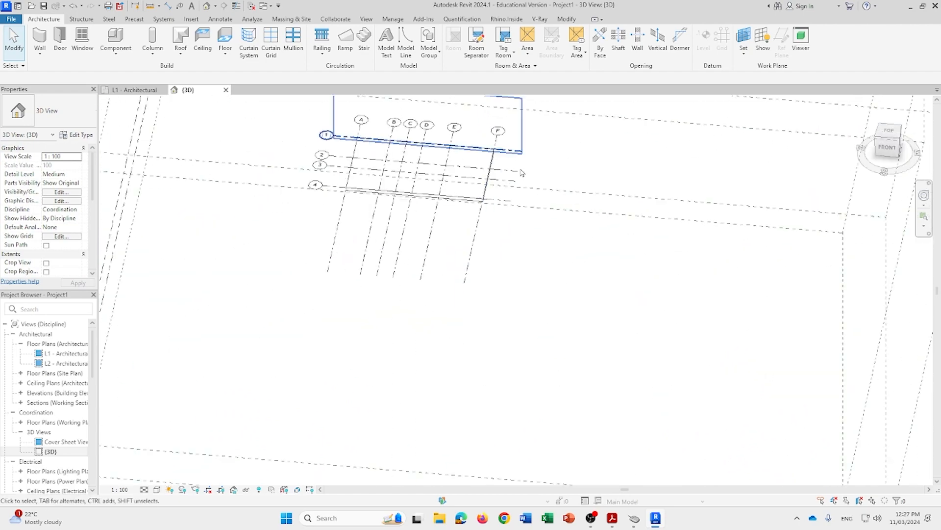
middle_click_drag(527, 233, 618, 288)
scroll(666, 269, "up", 5)
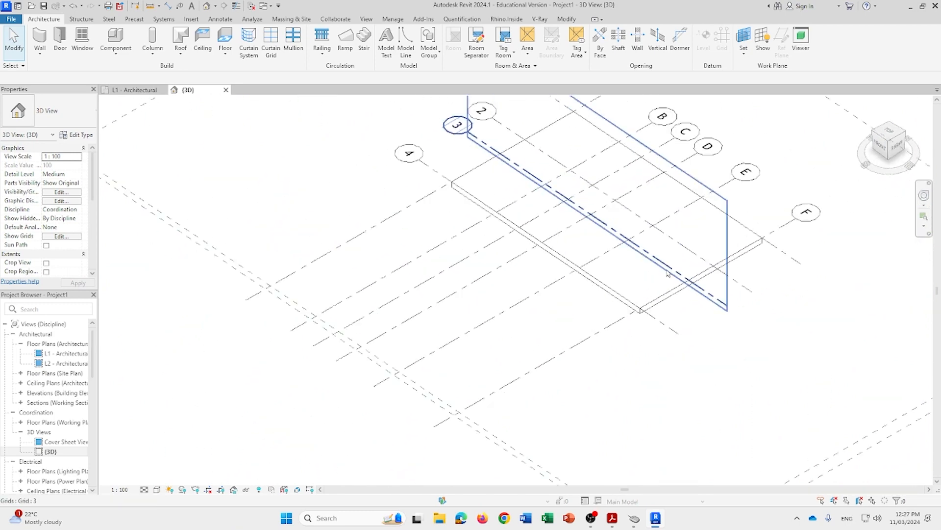
middle_click_drag(731, 336, 743, 320, "shift")
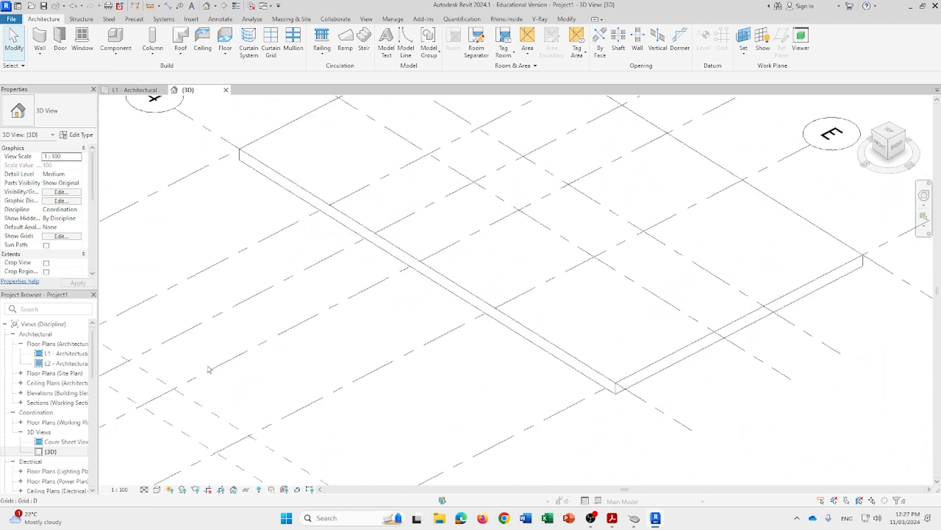
Open the L1 - Architectural floor plan
double_click(69, 355)
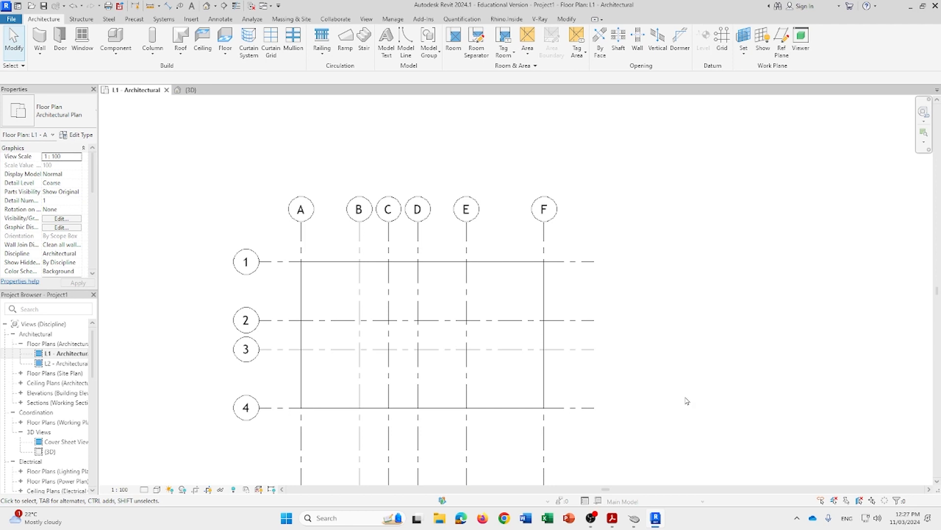
left_click(42, 38)
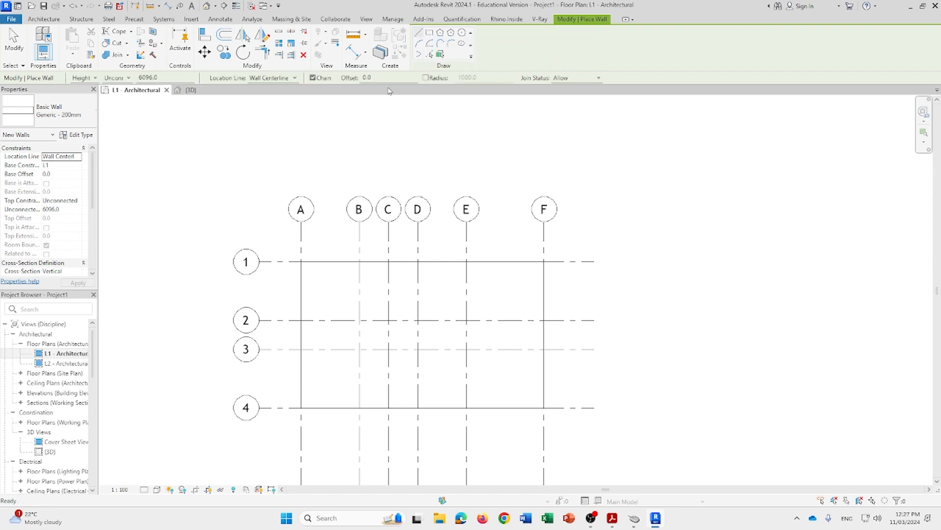
left_click(301, 261)
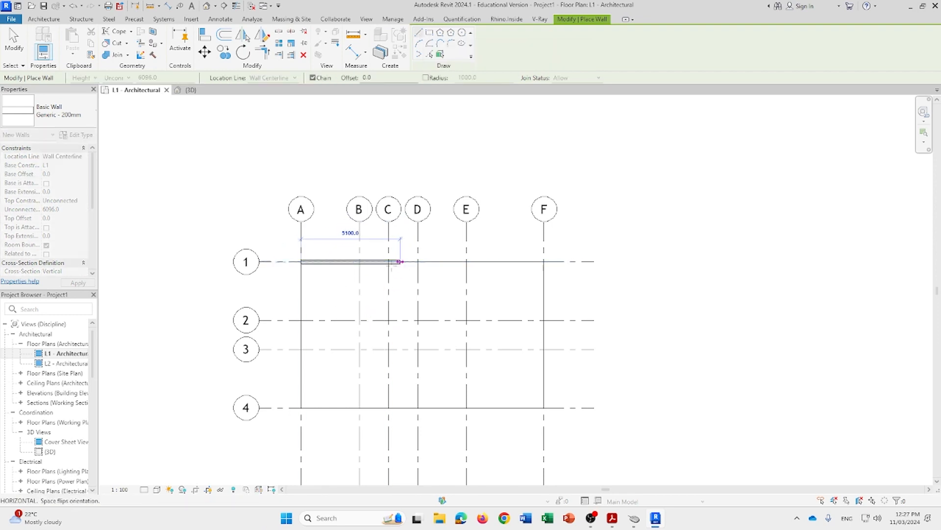
key("Escape")
key("Escape")
left_click(429, 33)
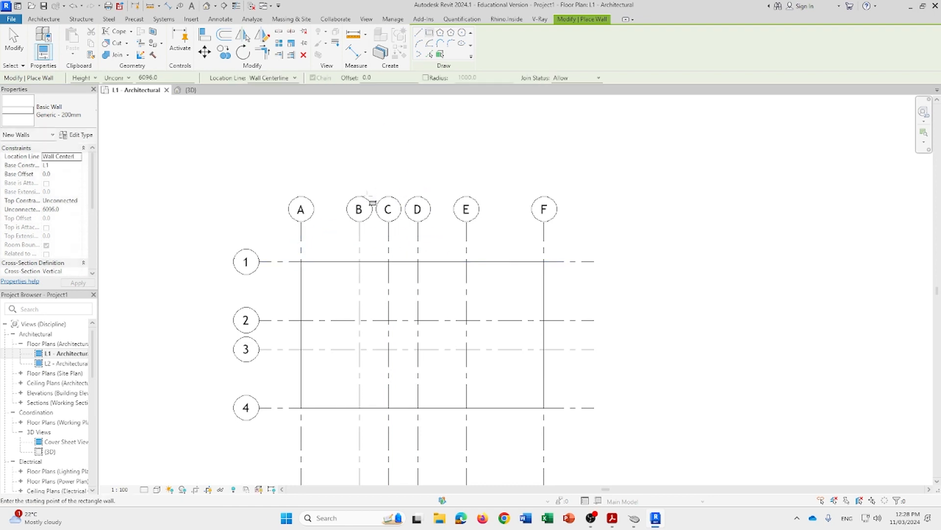
left_click(301, 261)
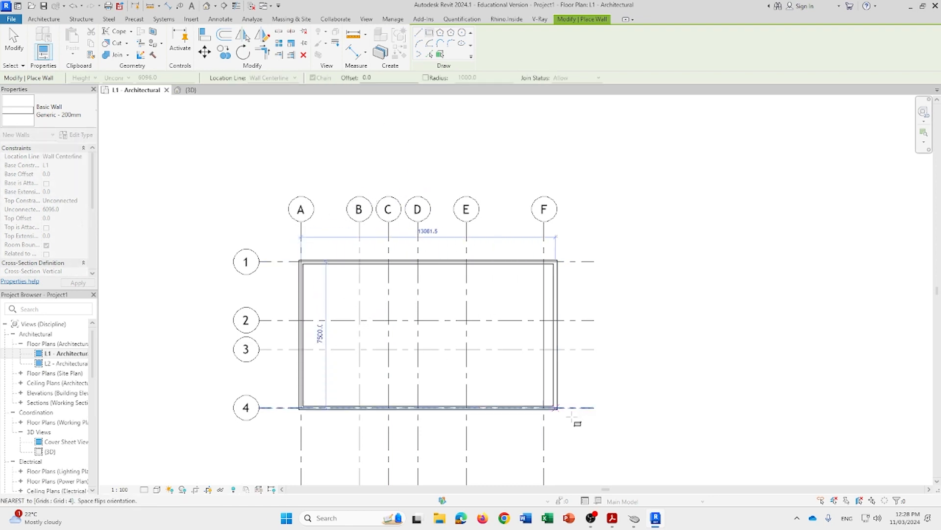
key("Escape")
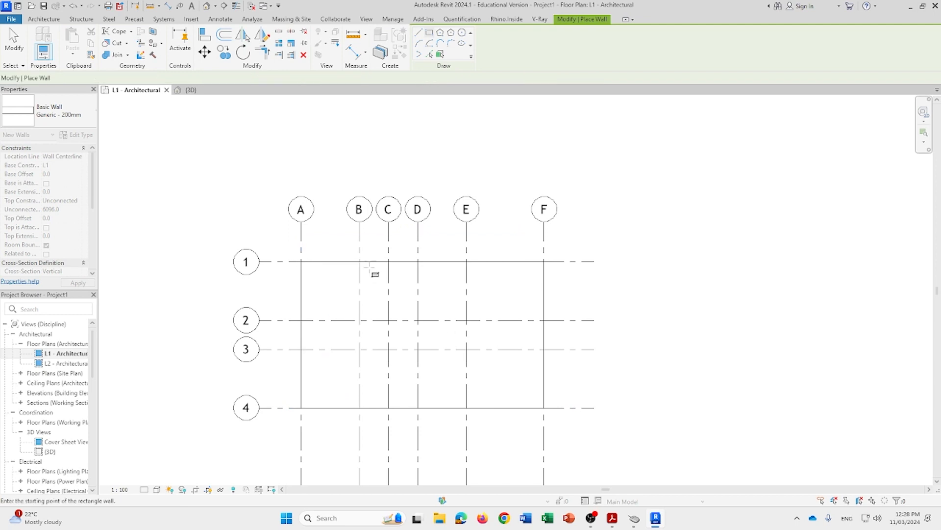
key("Escape")
Start a rectangular Generic - 200mm wall based on L1 and set its top constraint to Up to level: L2
left_click(42, 37)
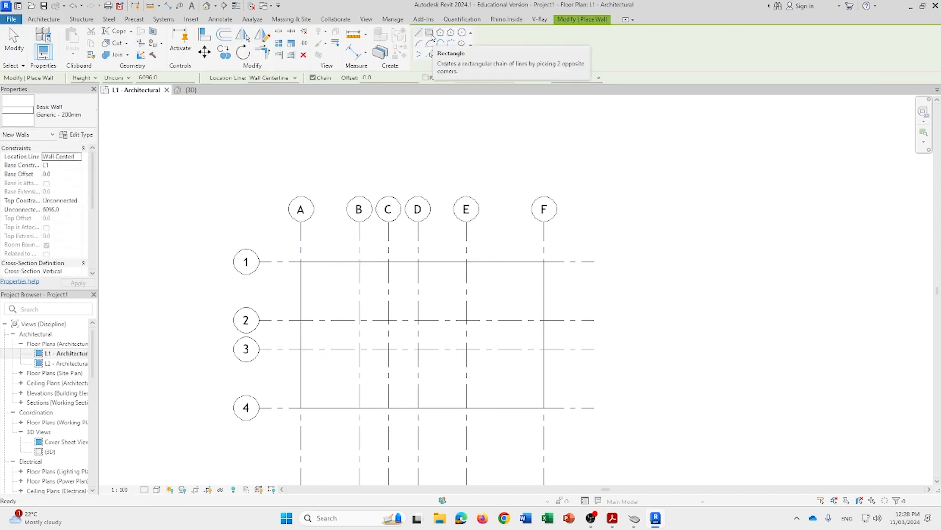
left_click(430, 33)
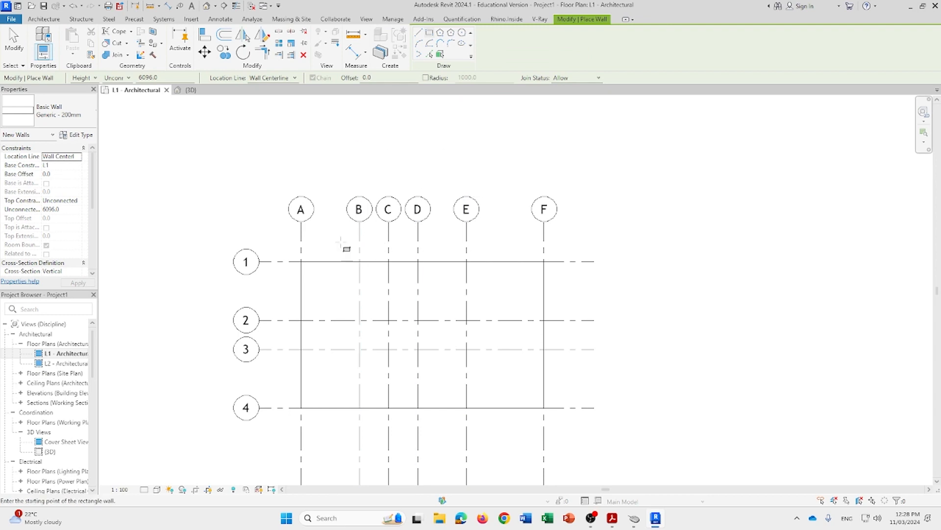
left_click(52, 201)
left_click(77, 201)
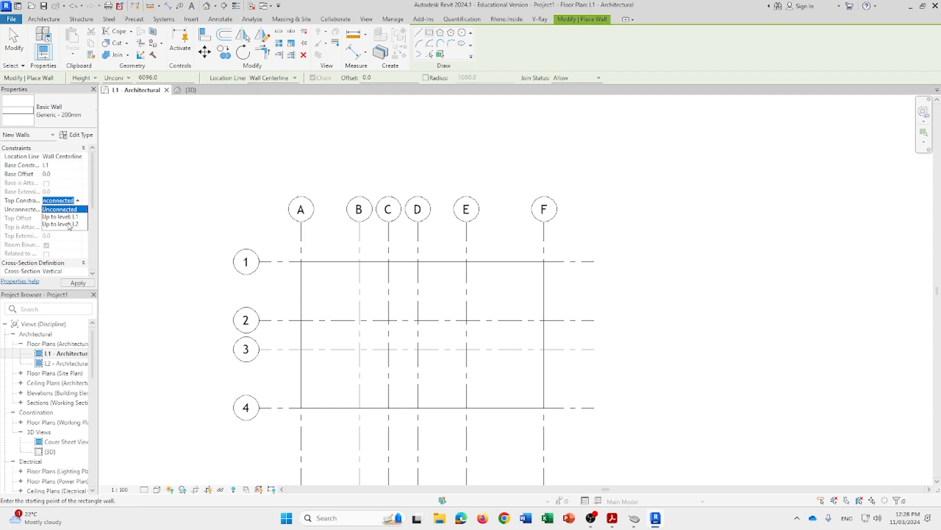
left_click(69, 224)
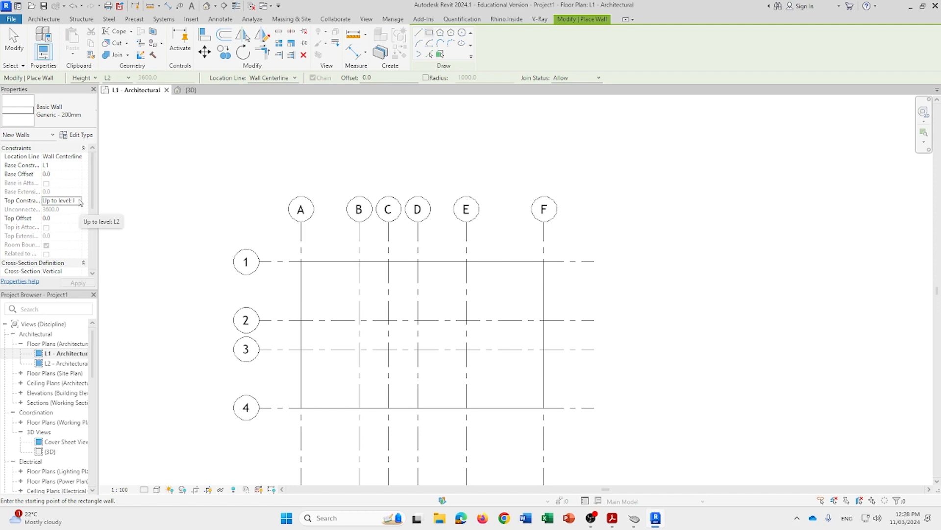
left_click(79, 201)
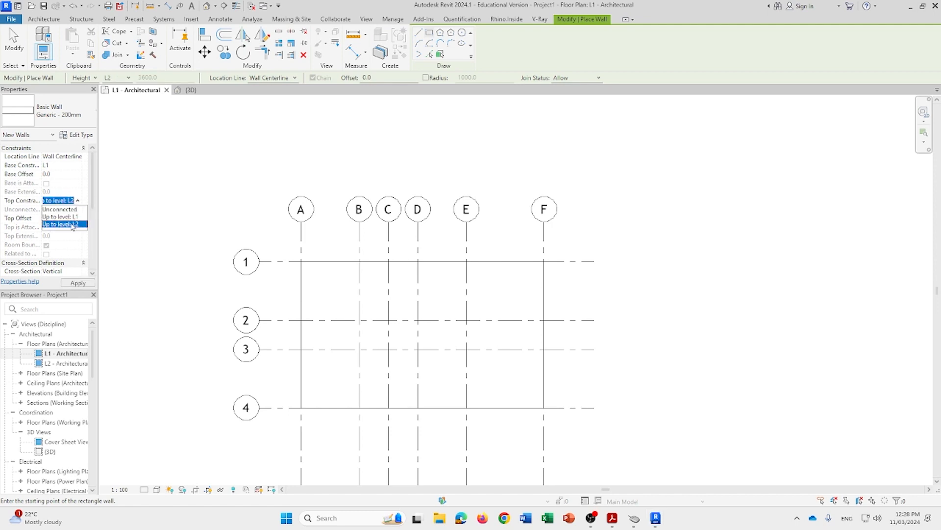
left_click(72, 225)
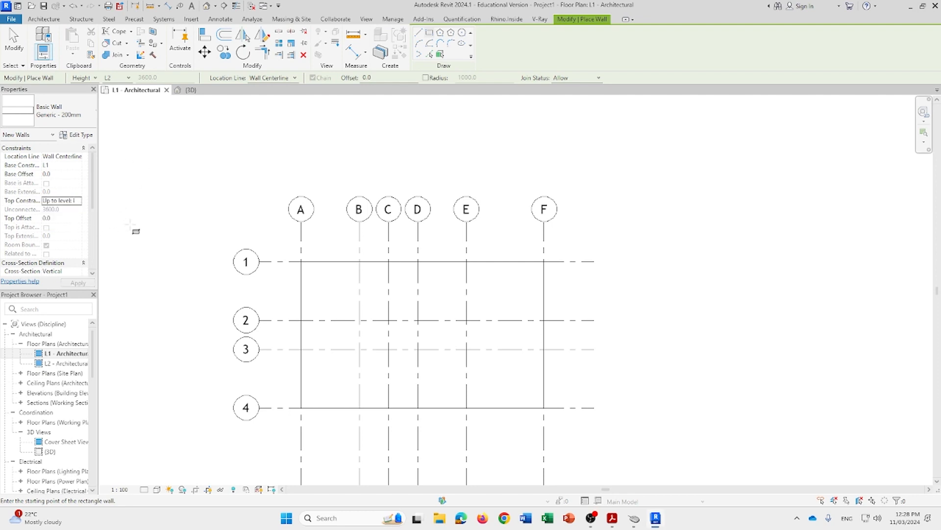
Draw the rectangular perimeter walls from grid intersection A-1 to grid intersection F-4
middle_click_drag(311, 276, 277, 223)
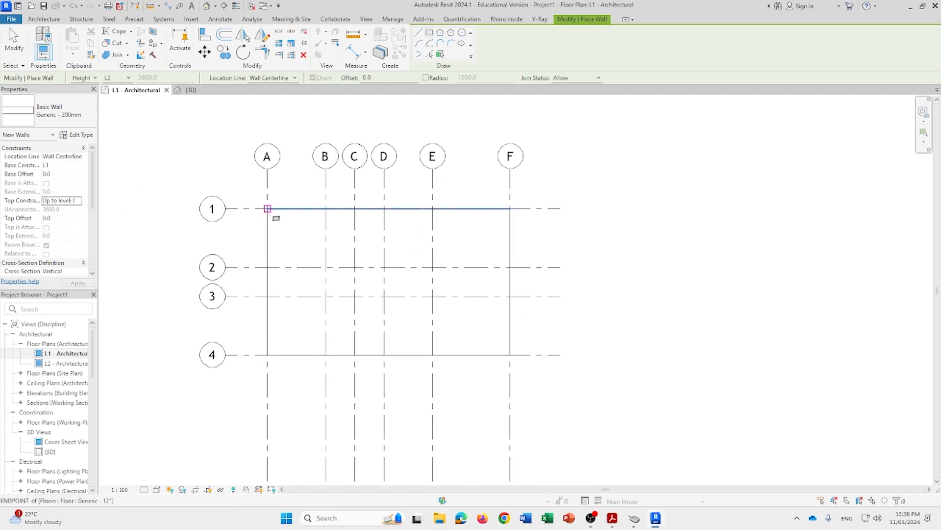
left_click(267, 208)
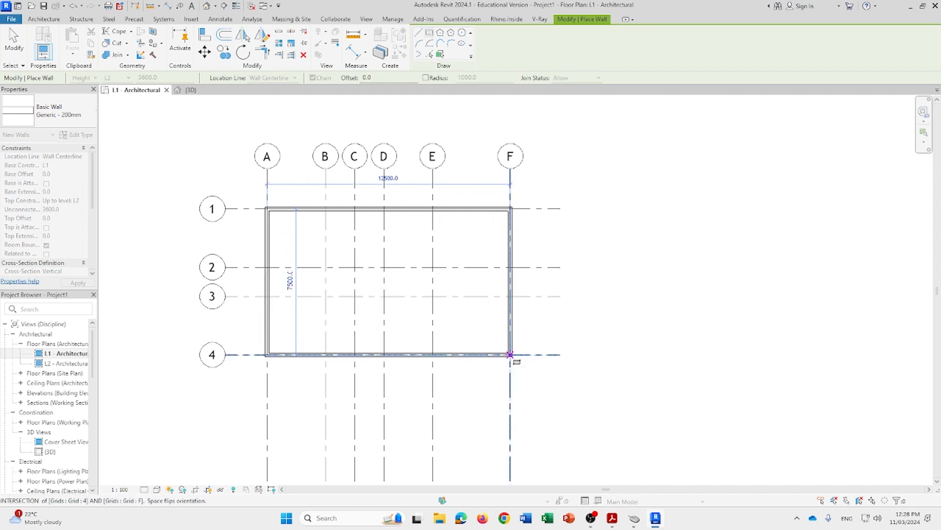
left_click(509, 354)
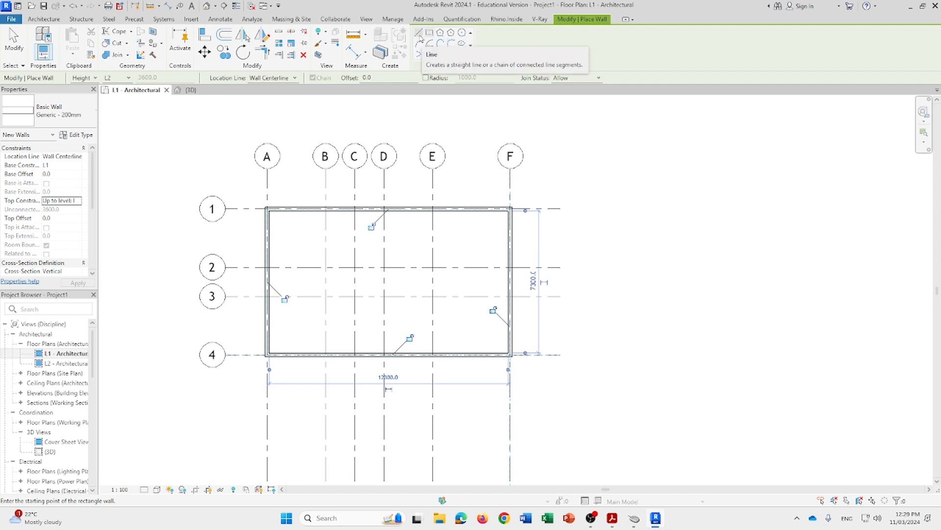
Draw a chain of straight interior walls from grid intersection C-1 to C-2 and on to A-2
left_click(419, 34)
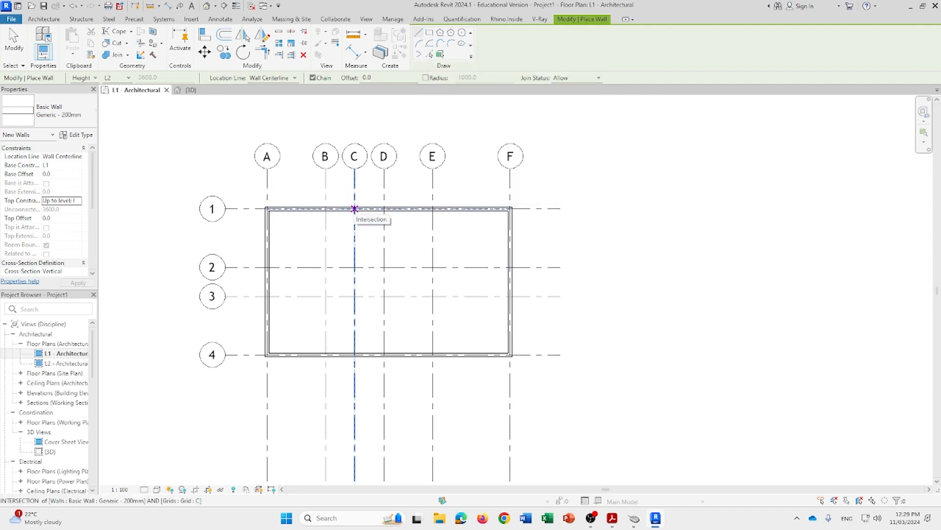
left_click(354, 209)
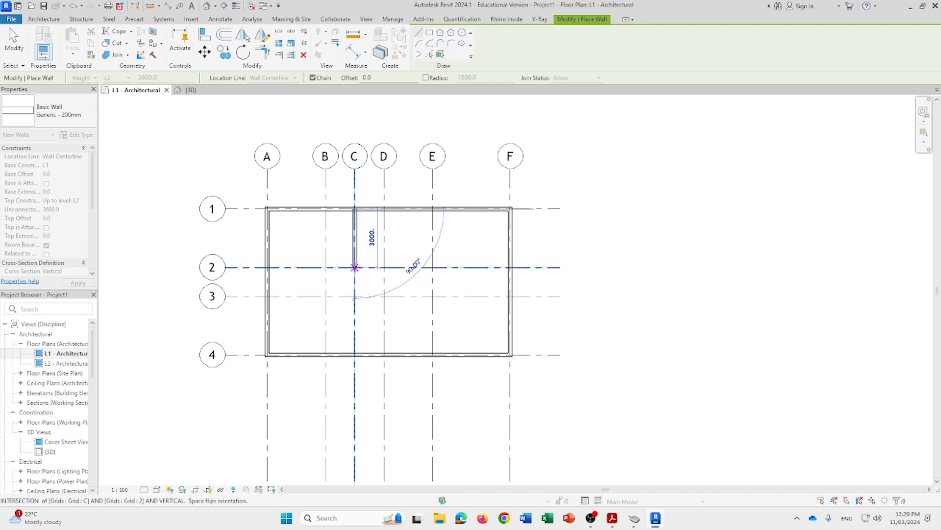
left_click(355, 267)
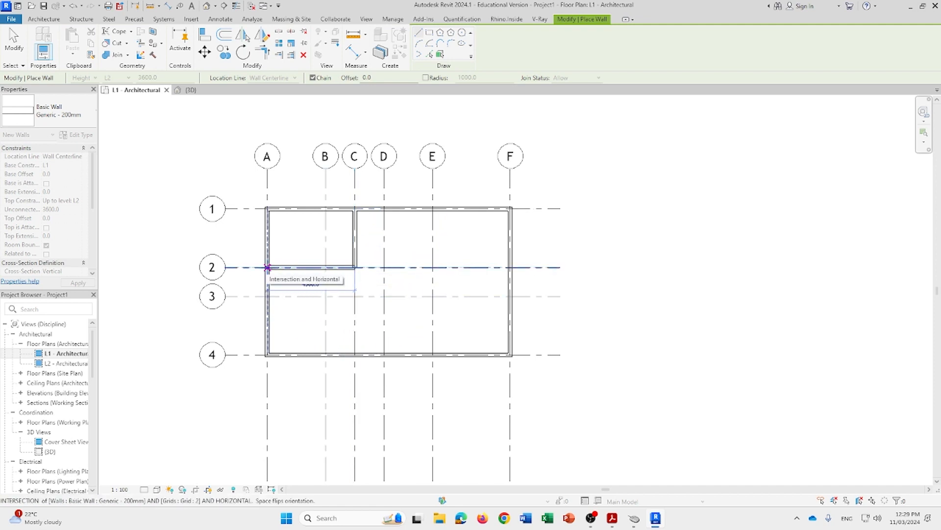
left_click(267, 267)
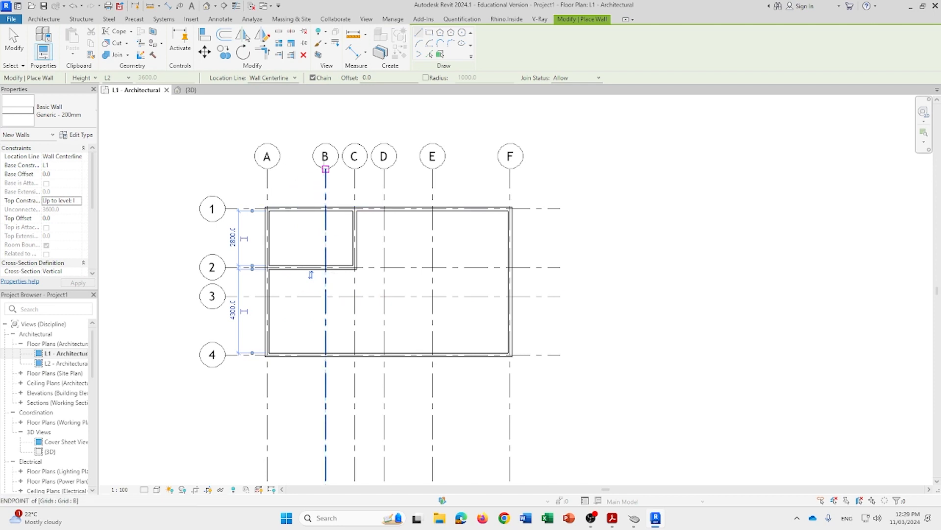
Draw an interior wall along grid B from grid 2 to the perimeter wall on grid 4, ending the chain there
left_click(326, 266)
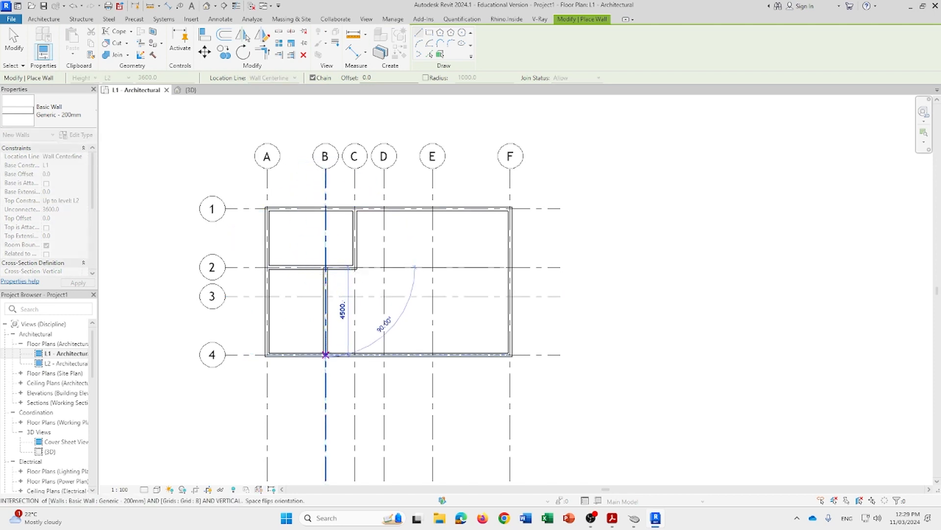
left_click(325, 354)
key("Escape")
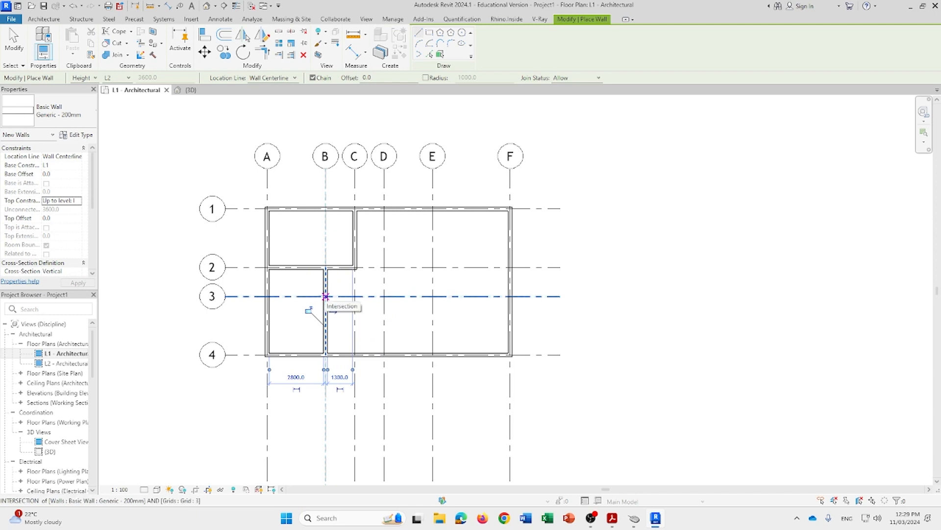
Draw a chain of interior walls from grid intersection B-3 to D-3 and on to D-4, ending the chain there
left_click(326, 296)
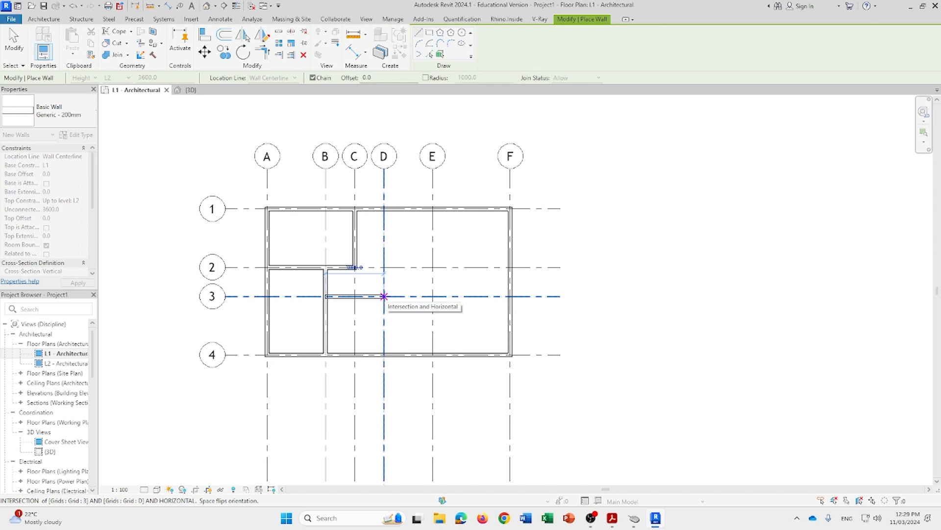
left_click(384, 297)
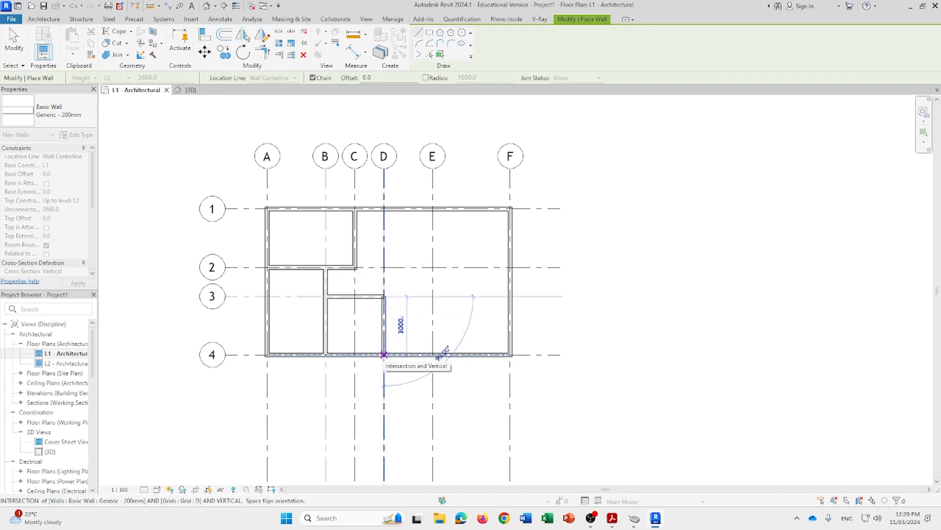
left_click(384, 354)
key("Escape")
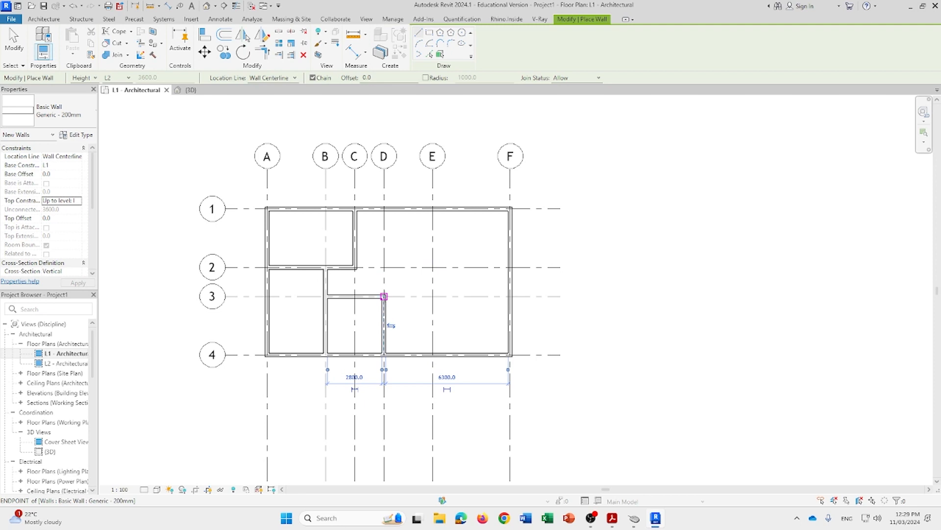
Draw a chain of interior walls from grid intersection D-3 to E-3 and on to E-4, ending the chain there
left_click(384, 296)
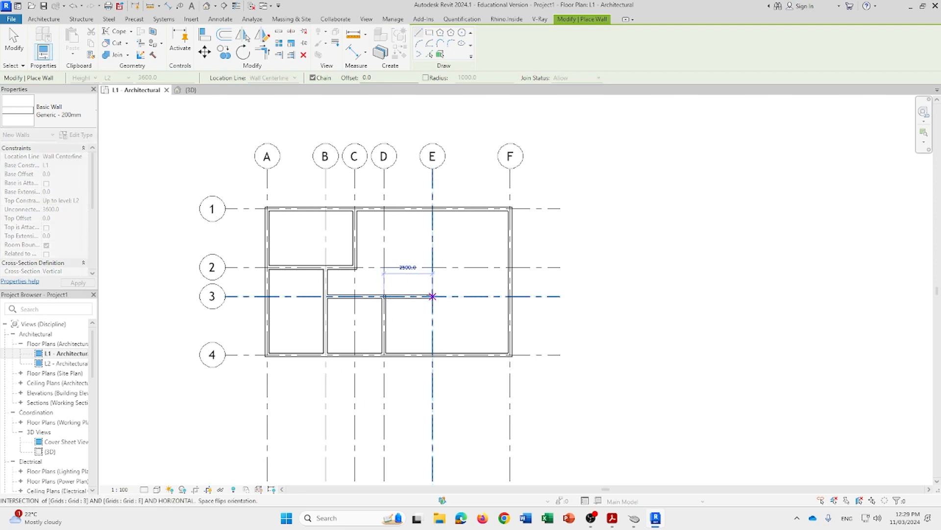
left_click(432, 296)
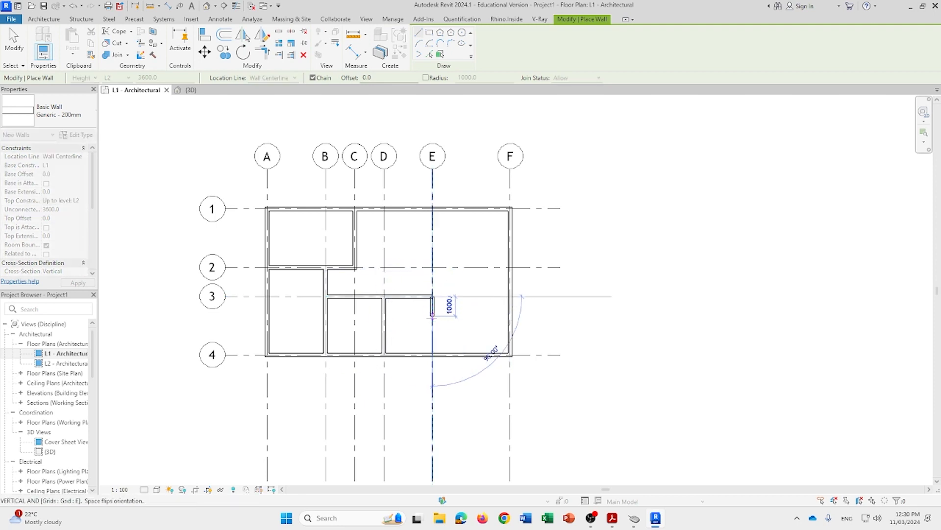
left_click(432, 354)
key("Escape")
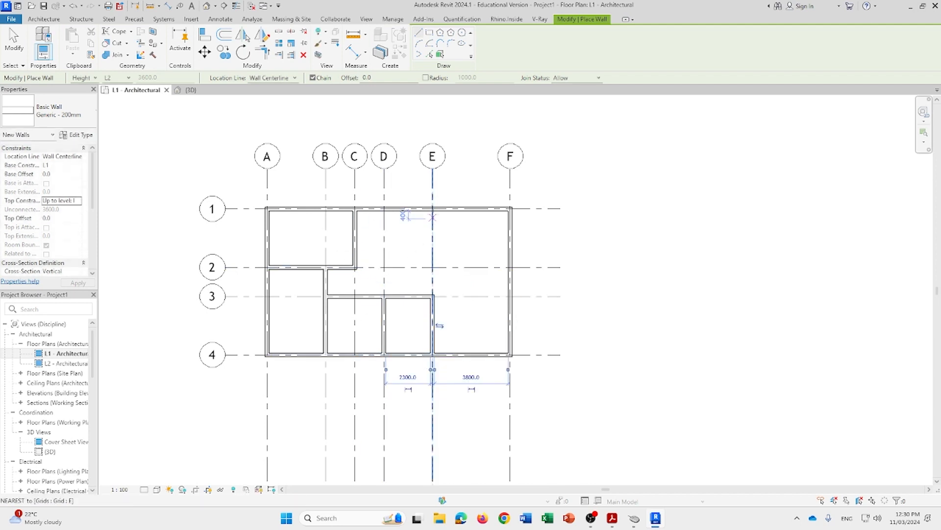
Draw a chain of interior walls from grid intersection E-1 to E-2 and on to C-2, ending the chain there
left_click(432, 209)
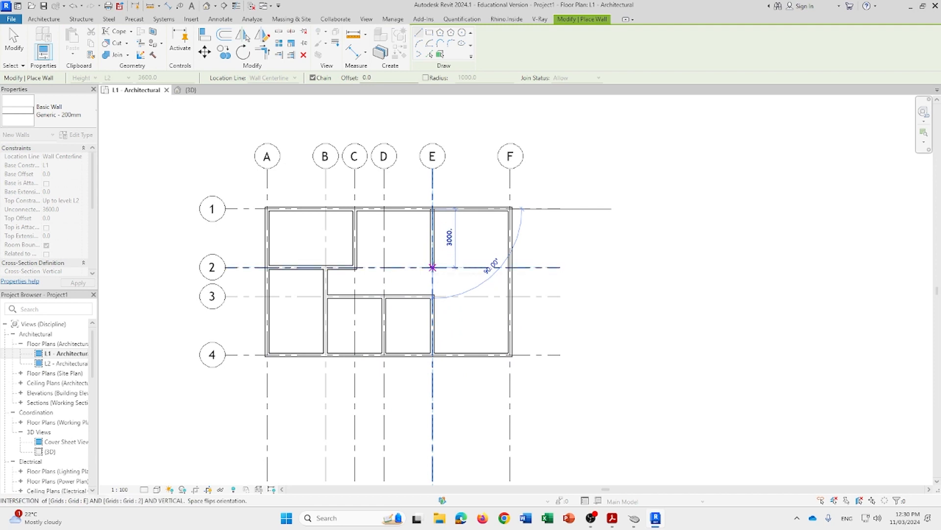
left_click(432, 267)
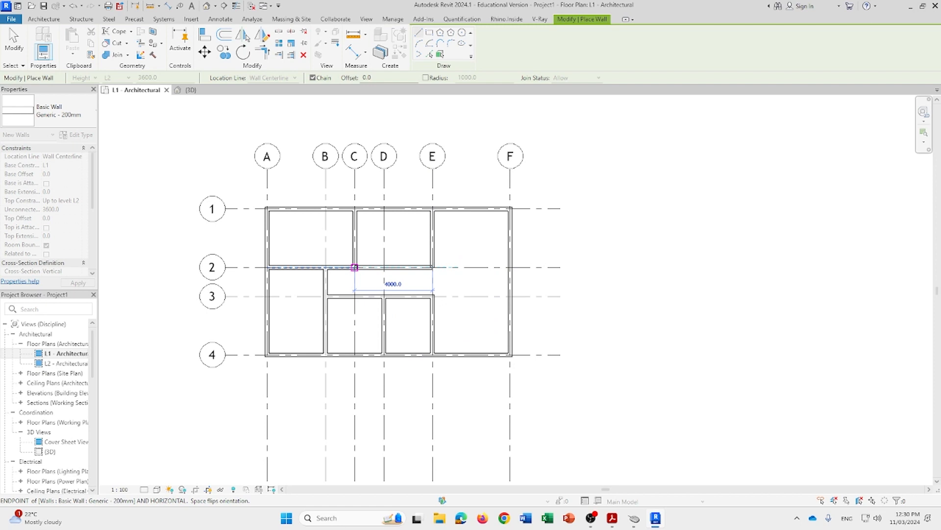
left_click(354, 268)
key("Escape")
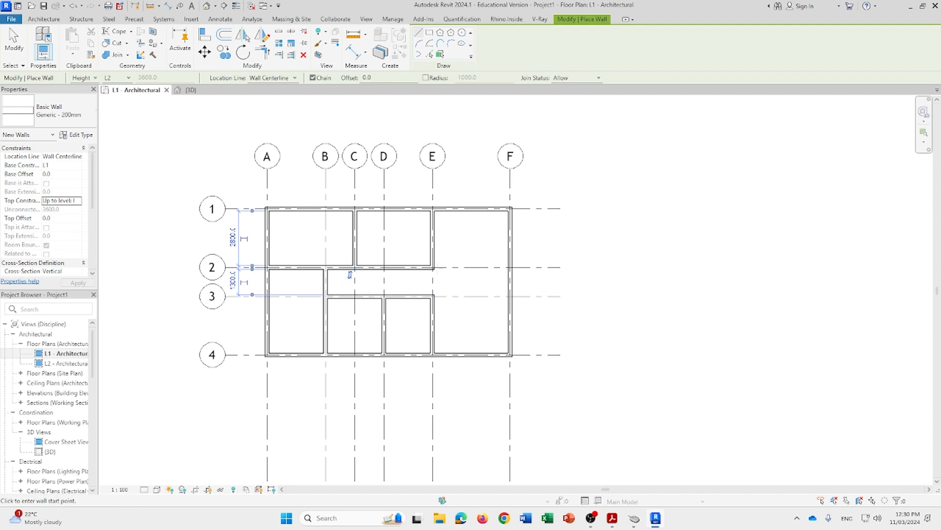
Open the default 3D view and examine the perimeter and interior walls from an angle
middle_click_drag(441, 298, 458, 259)
scroll(459, 259, "up", 1)
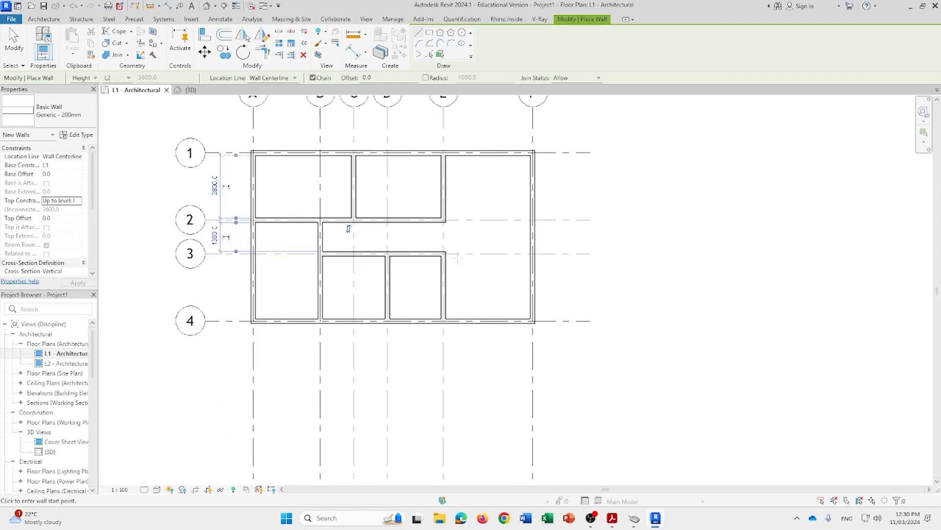
double_click(55, 455)
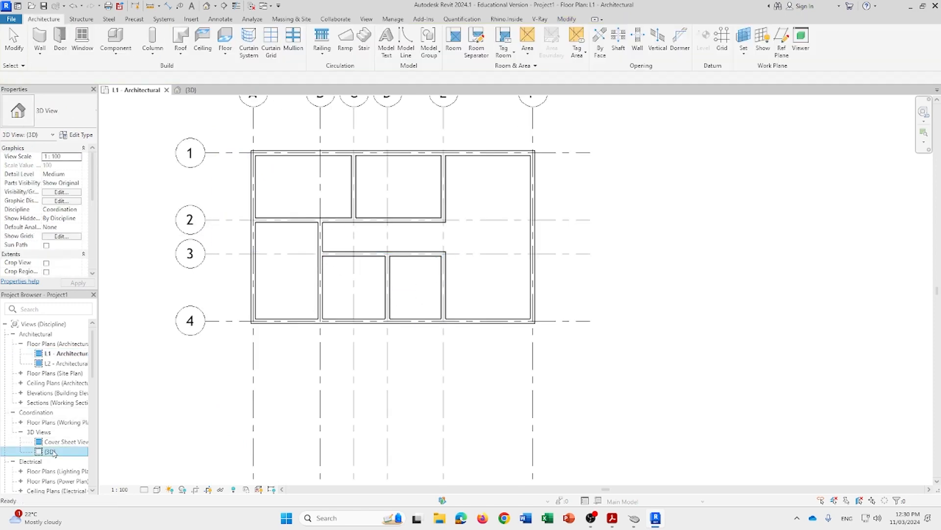
scroll(524, 287, "down", 4)
middle_click_drag(523, 282, 272, 368, "shift")
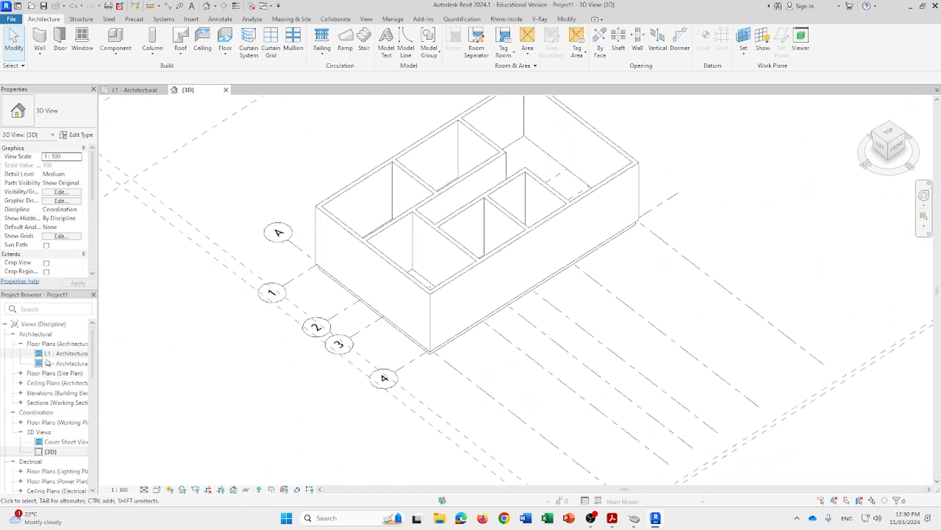
In the L1 plan, place five 750 x 2000mm passage doors around the corridor: one on grid B, two on grid 2 and two on grid 3
double_click(54, 354)
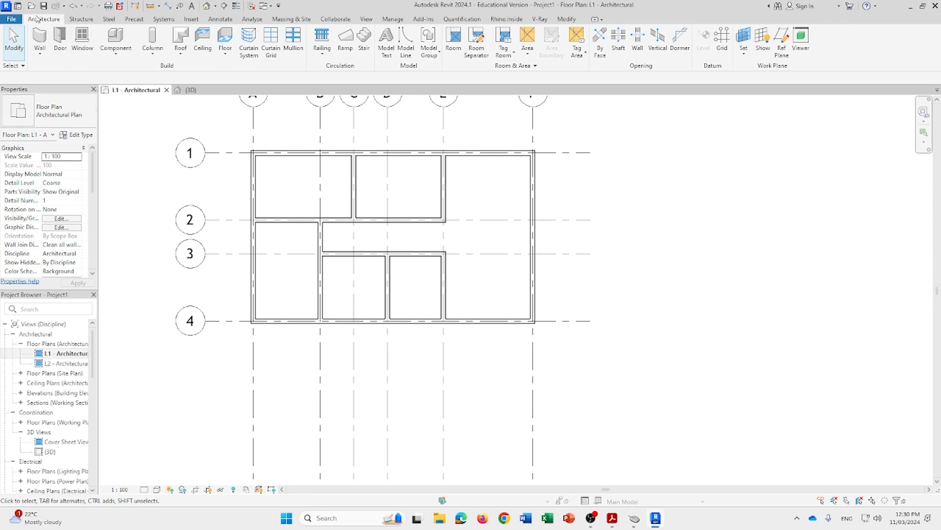
left_click(60, 37)
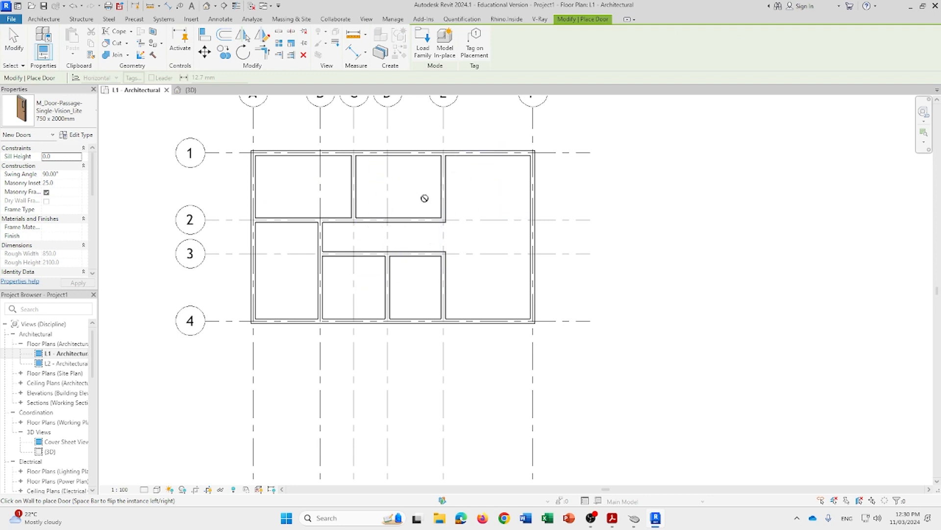
scroll(343, 231, "up", 3)
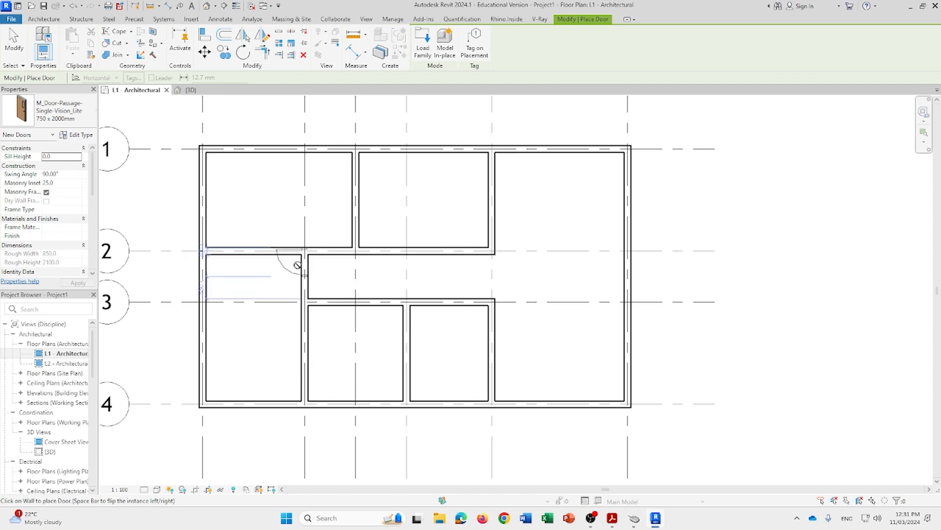
left_click(301, 275)
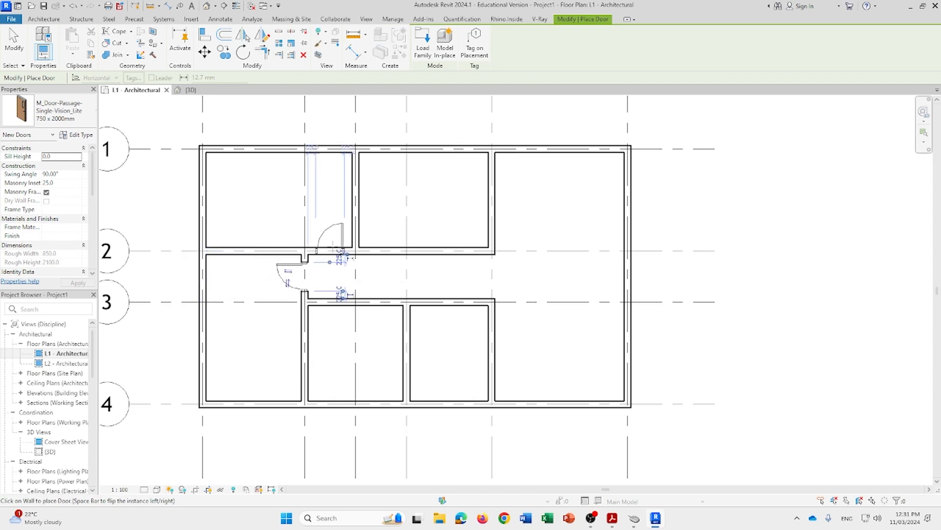
left_click(332, 242)
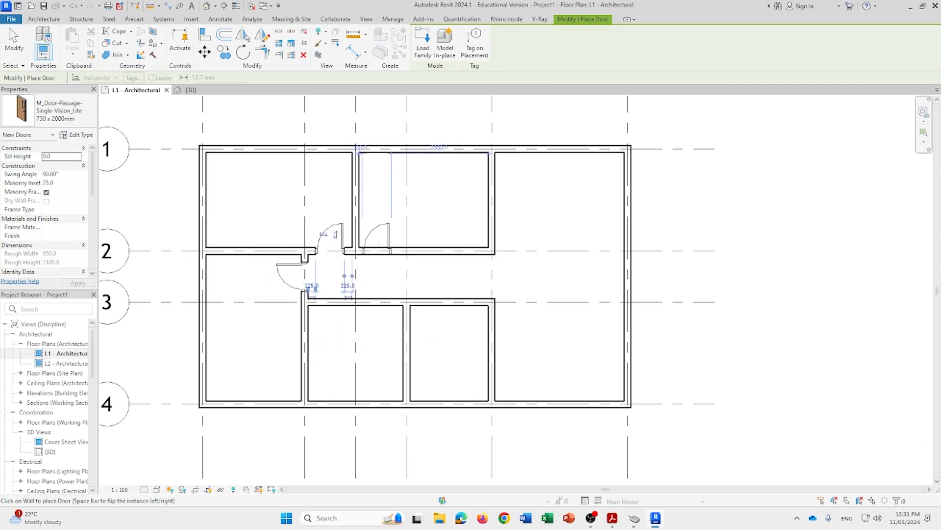
left_click(380, 250)
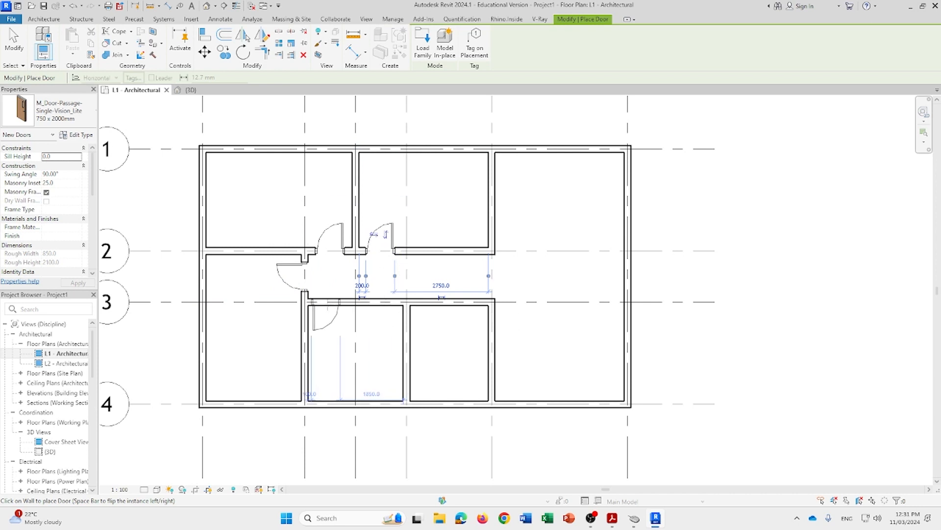
left_click(323, 303)
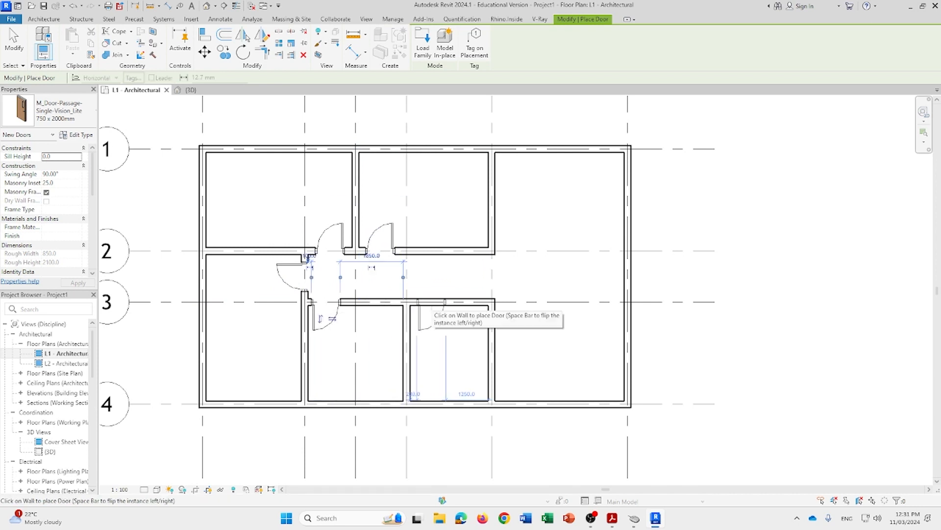
left_click(431, 307)
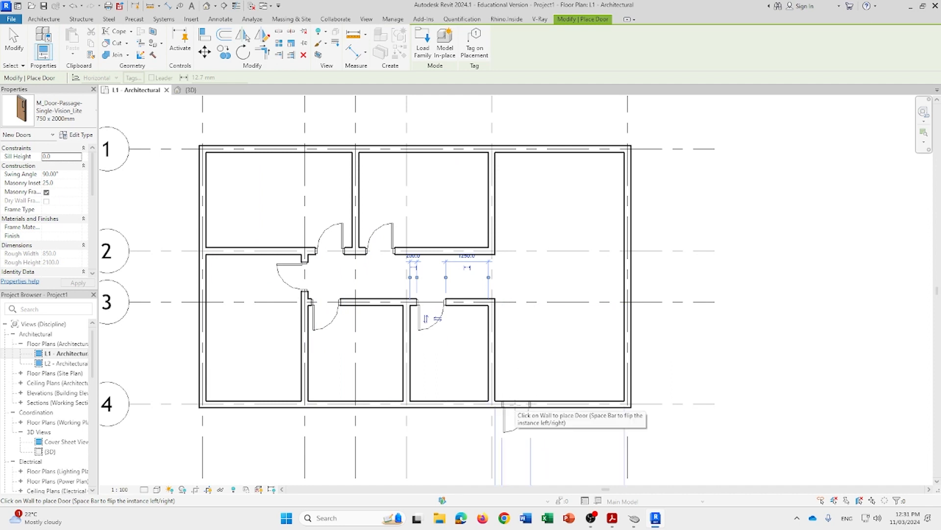
Place exterior doors in the grid 4 wall just past grid E and in the grid F wall near grid 1, ending door placement
left_click(511, 404)
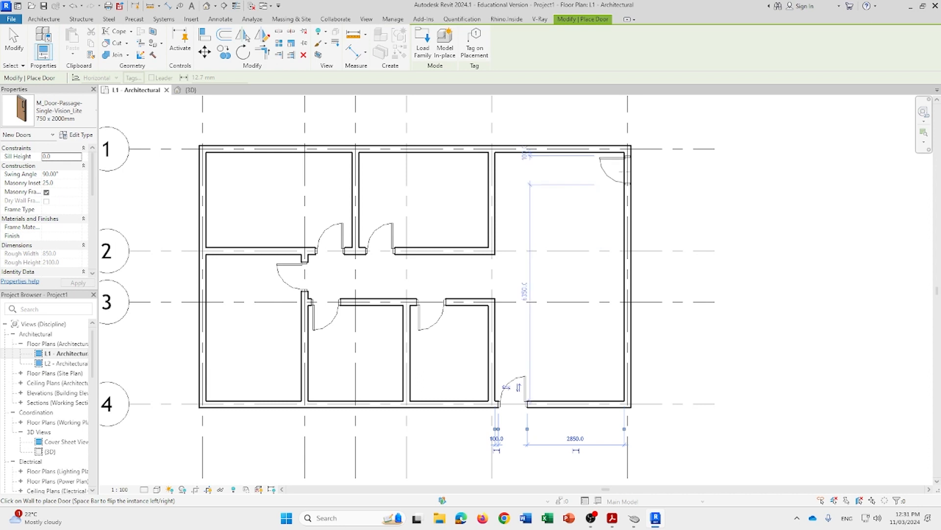
left_click(624, 171)
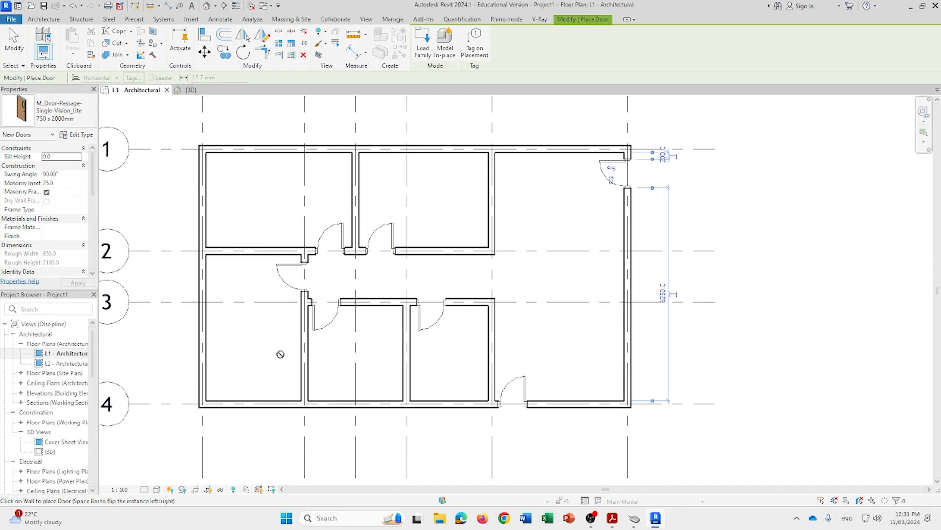
left_click(617, 188)
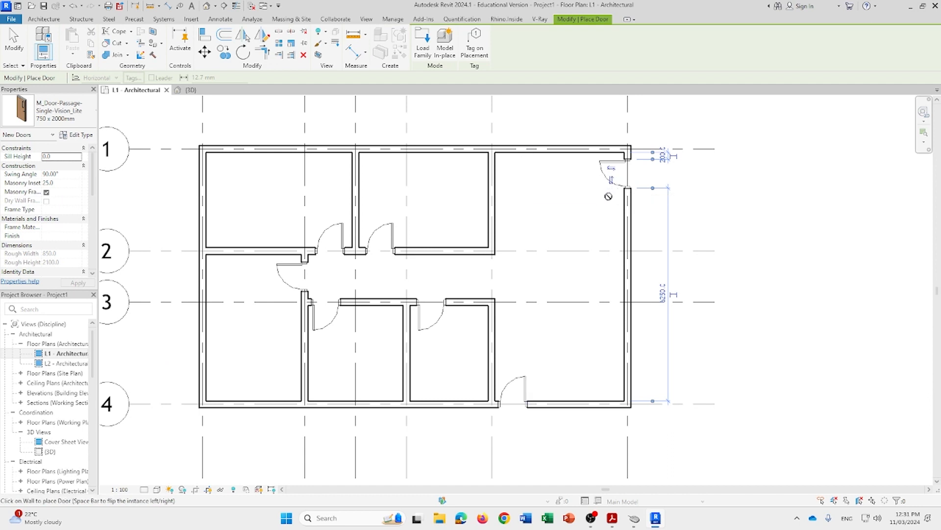
key("Escape")
key("Escape")
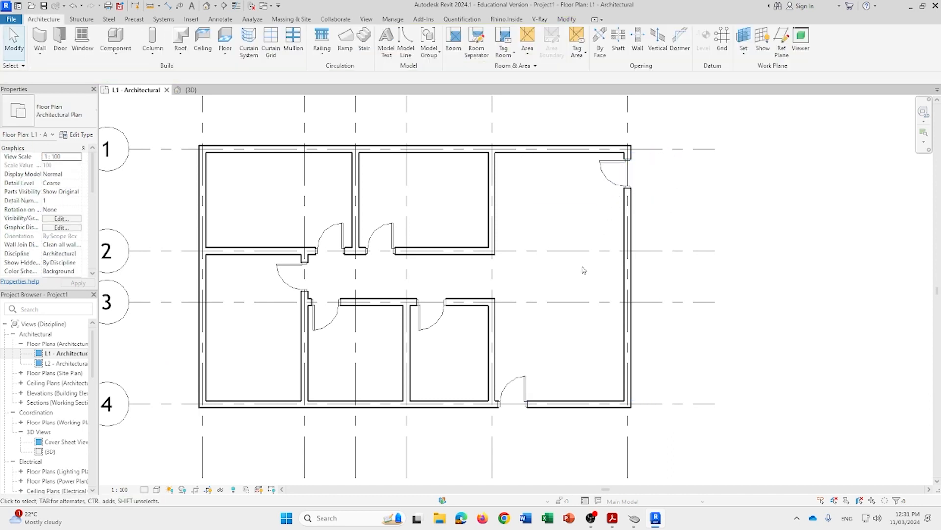
Try flipping the facing and the hinge side of the grid F door back and forth, restoring its original inward swing
scroll(654, 158, "up", 3)
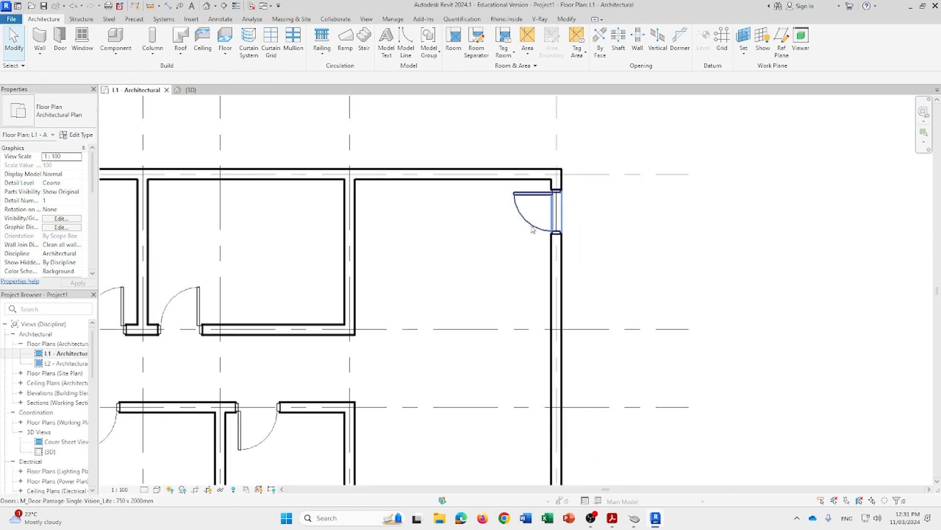
left_click(530, 231)
scroll(535, 218, "up", 3)
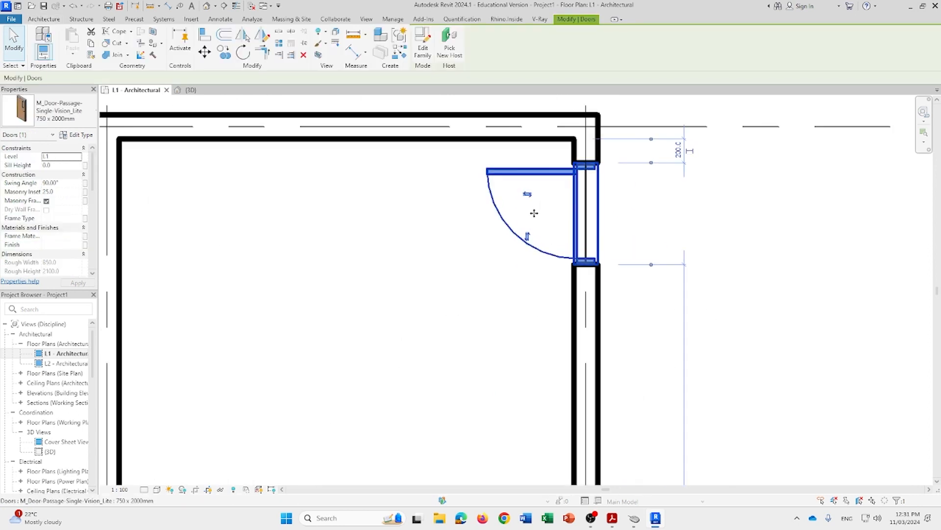
left_click(529, 196)
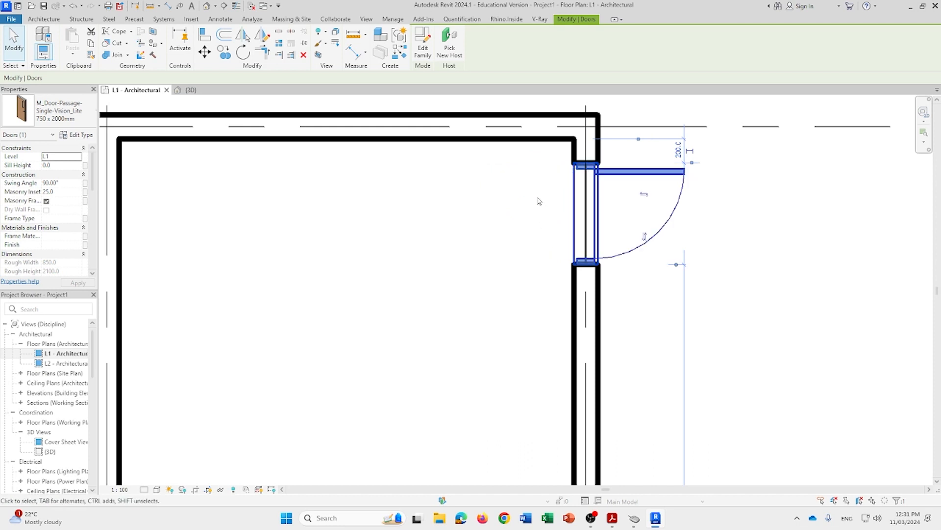
left_click(624, 196)
left_click(528, 237)
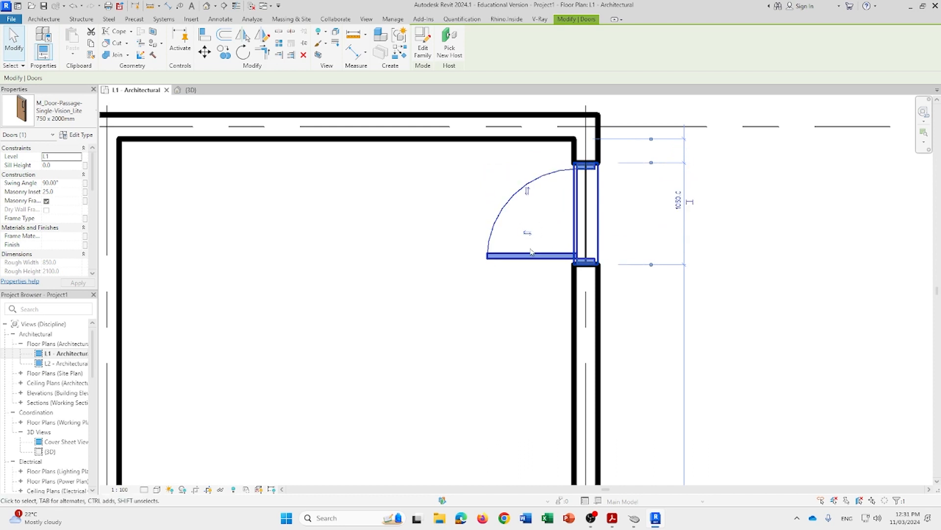
left_click(528, 193)
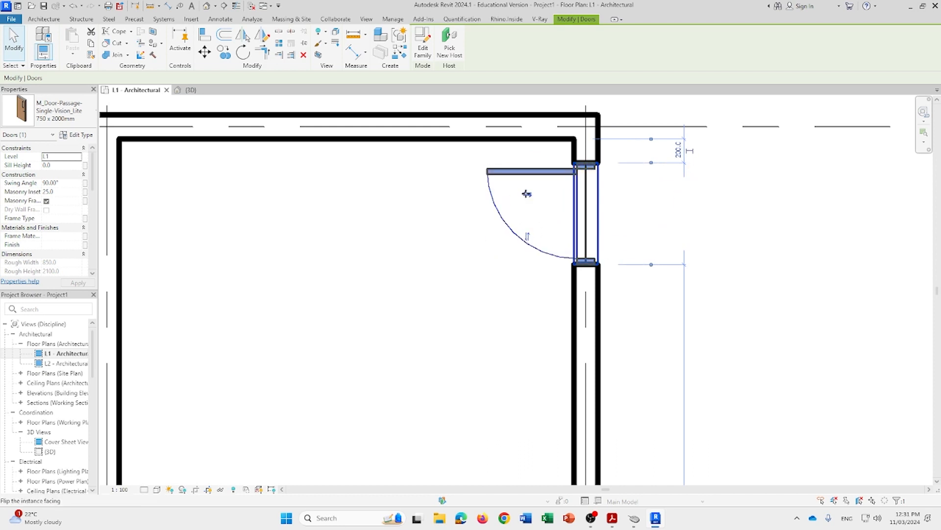
left_click(528, 235)
left_click(527, 235)
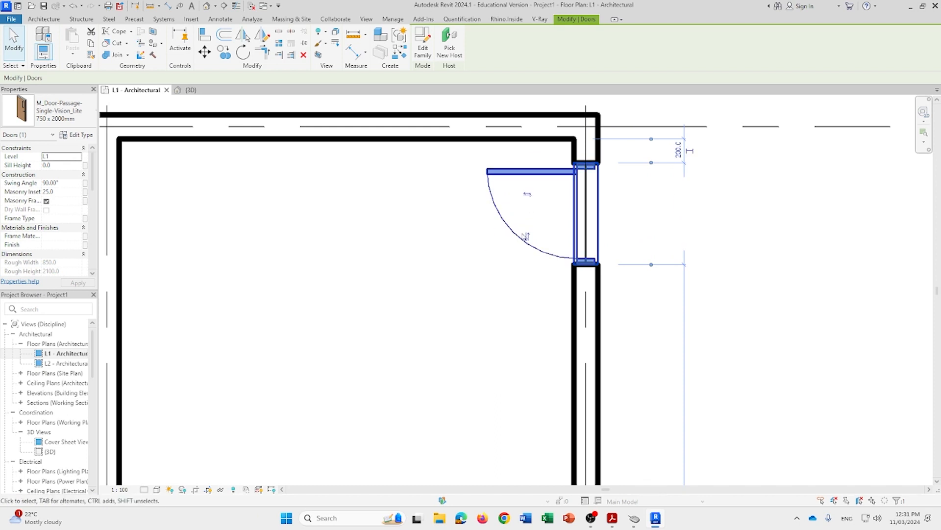
left_click(526, 236)
left_click(528, 194)
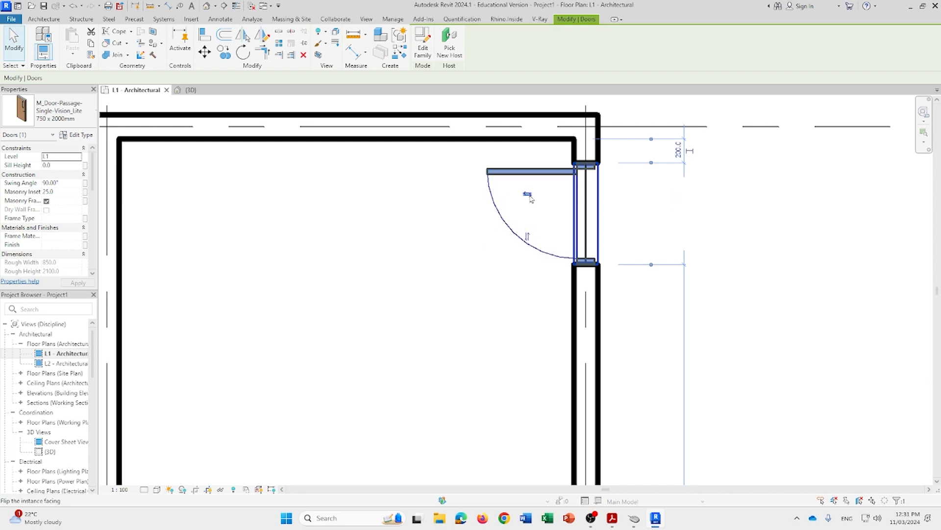
scroll(569, 213, "down", 3)
middle_click_drag(570, 224, 501, 265)
left_click(463, 311)
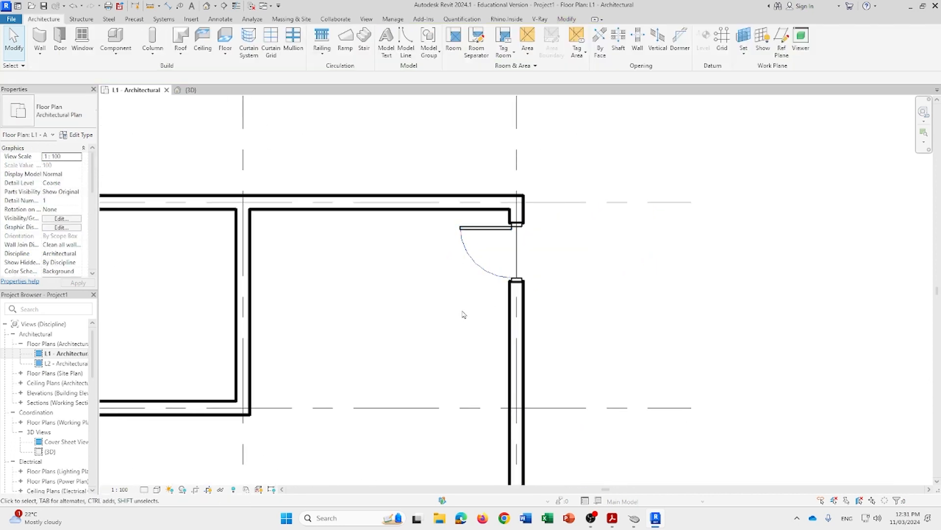
Move the grid F door along its wall and nudge it back toward grid 1 until it is 330 mm from the inner corner
left_click(495, 228)
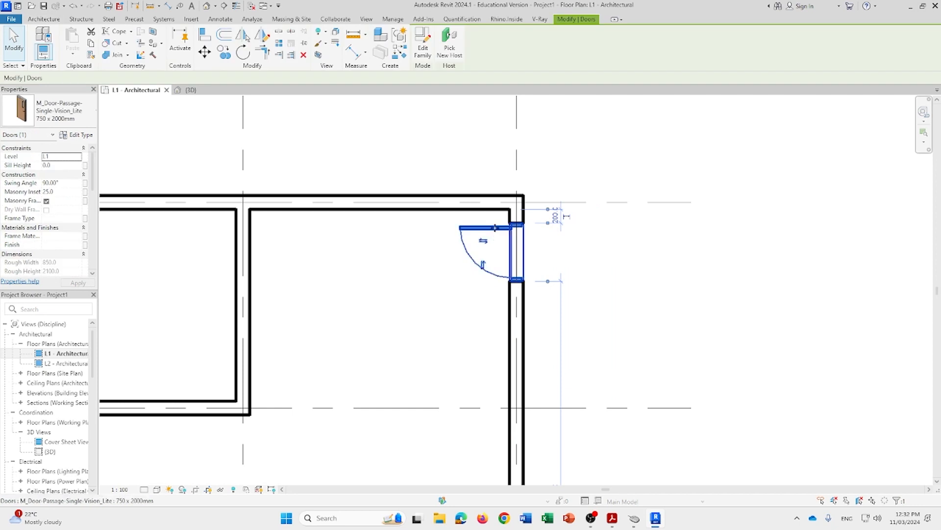
left_click_drag(495, 228, 452, 245)
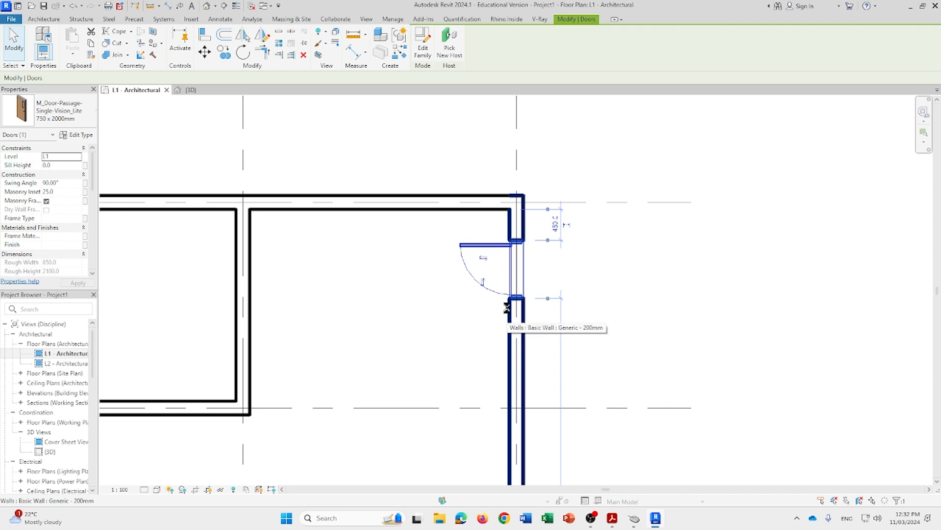
key("Up")
key("Up")
key("Up")
key("Up")
key("Up")
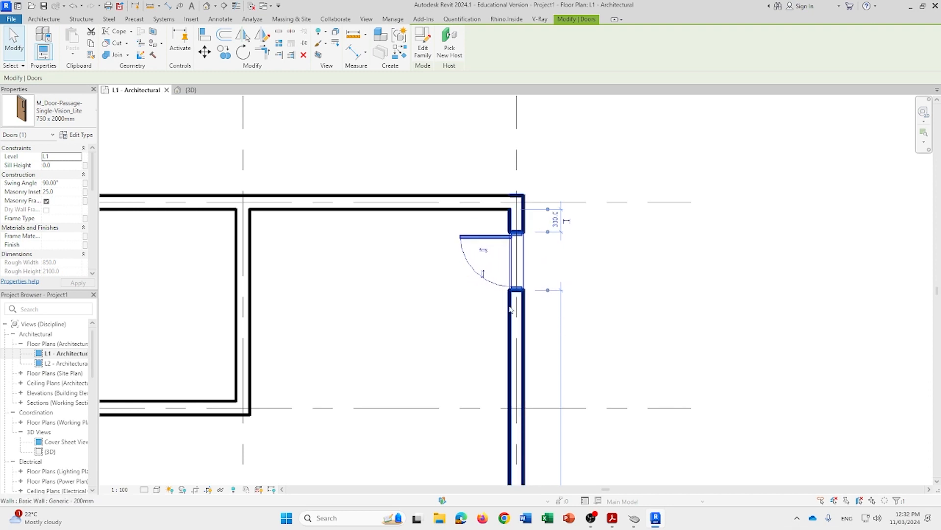
Nudge the grid F door away from grid 1, and set its distance from the inner corner to 250 mm
key("Down")
key("Down")
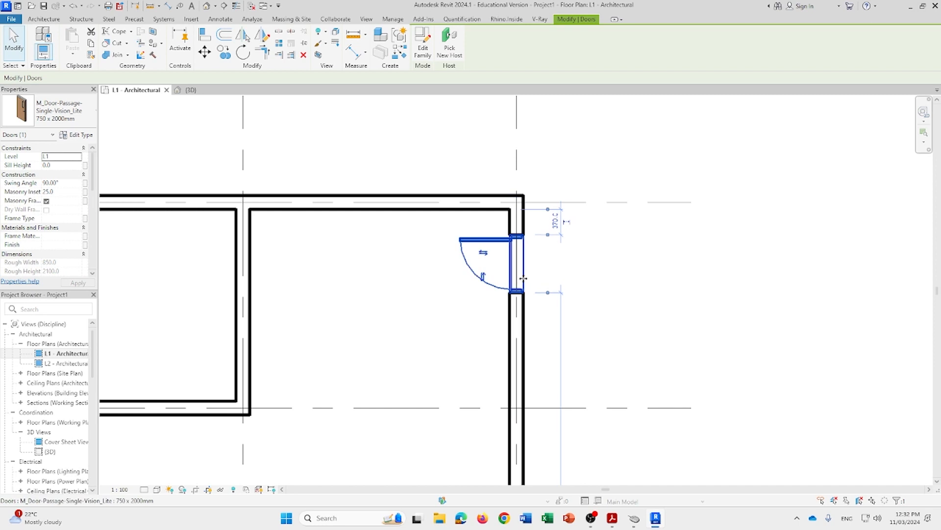
left_click(557, 230)
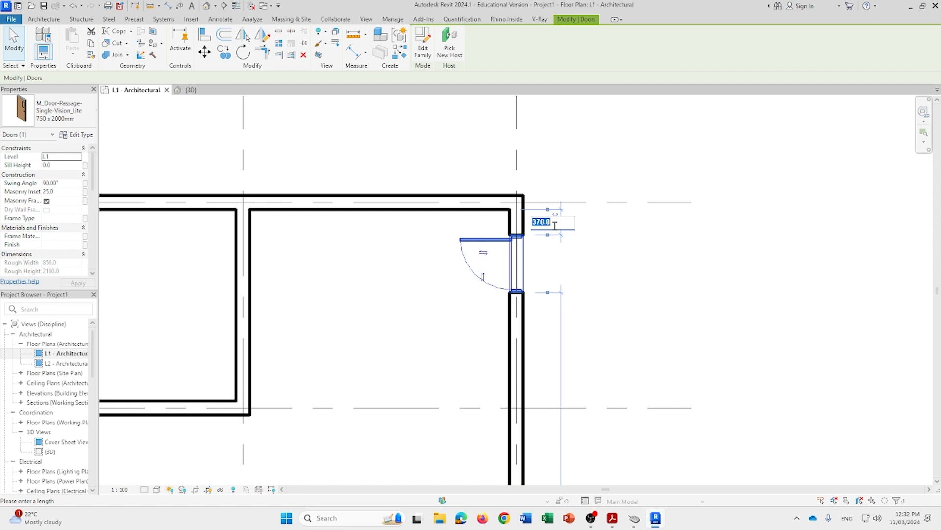
type("1")
type("50")
key("Return")
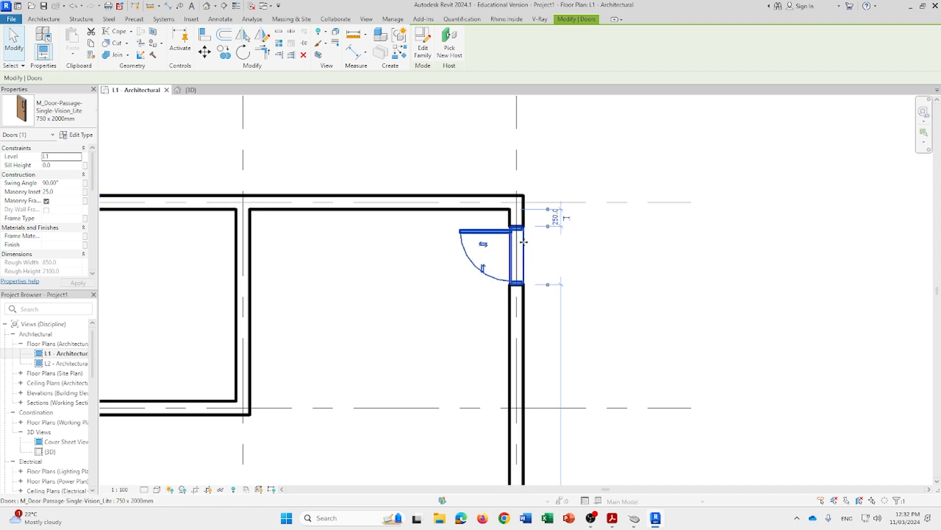
Change the grid F door's type to M_Door-Passage-Double-Flush 1800 x 2000mm
scroll(524, 241, "down", 2)
middle_click_drag(471, 280, 599, 269)
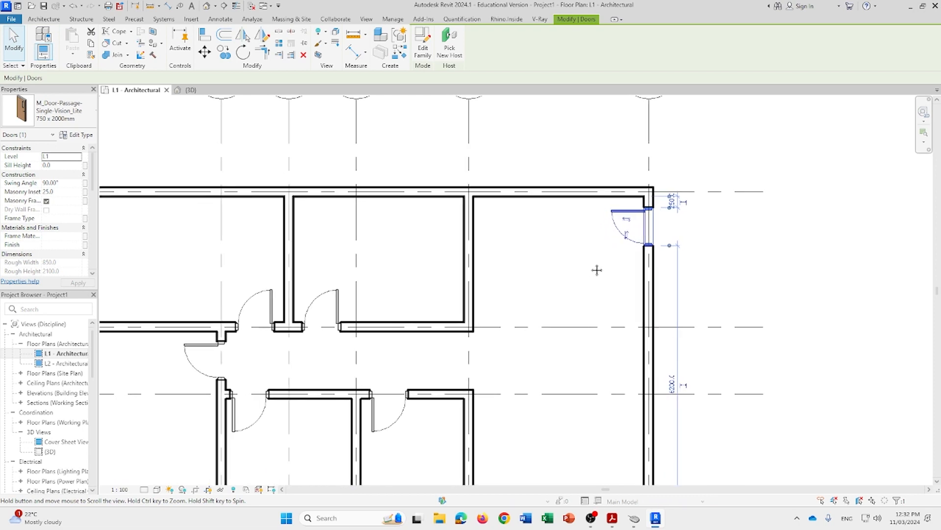
middle_click_drag(282, 235, 392, 242)
scroll(401, 258, "down", 3)
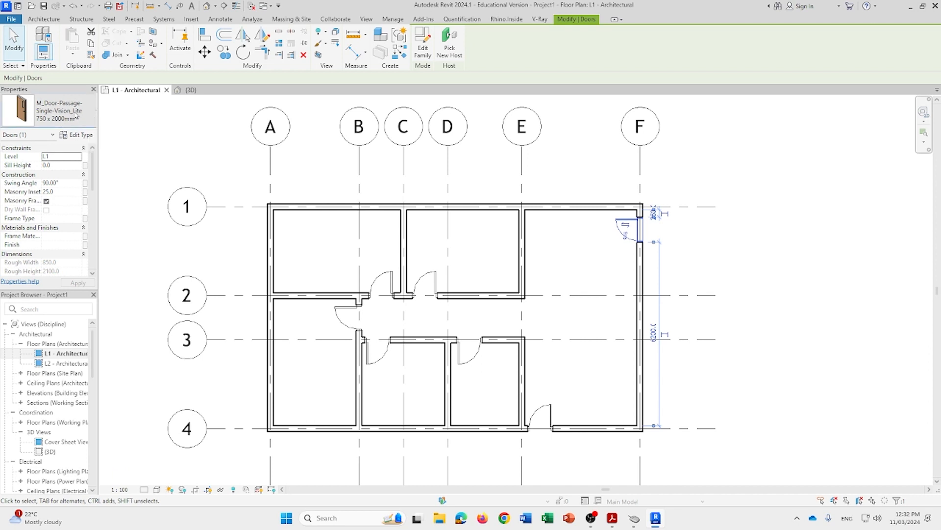
left_click(73, 119)
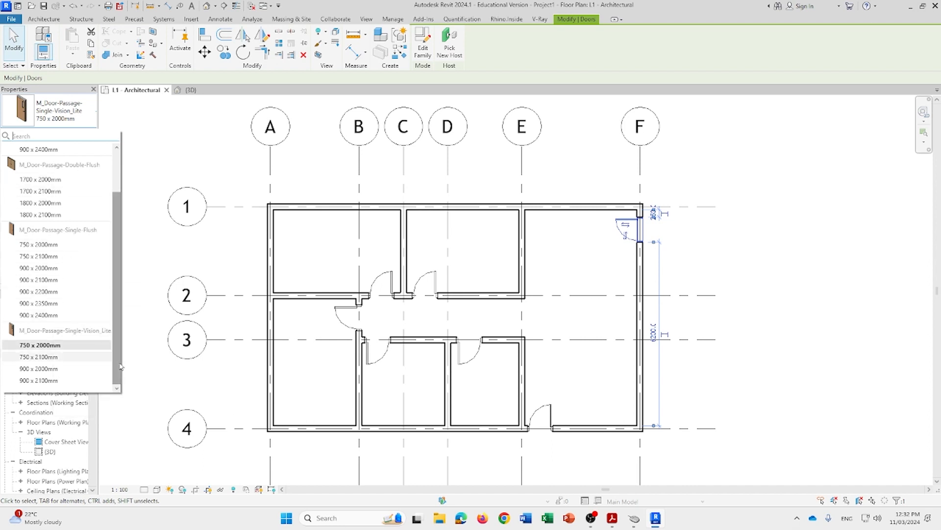
left_click(54, 204)
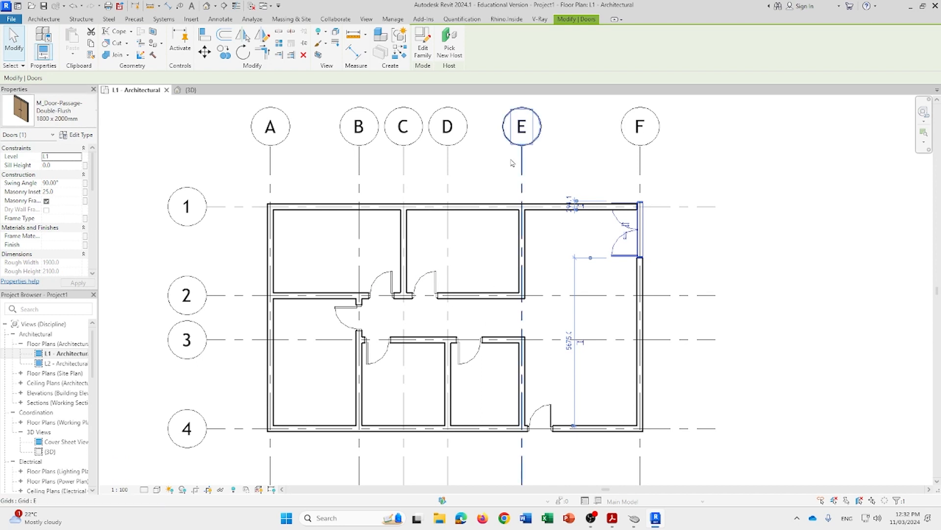
key("d")
key("r")
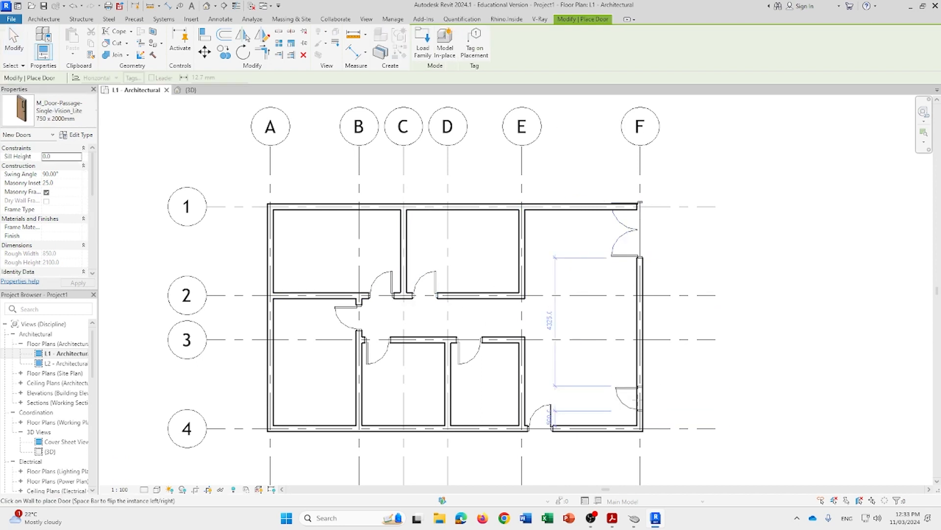
left_click(69, 116)
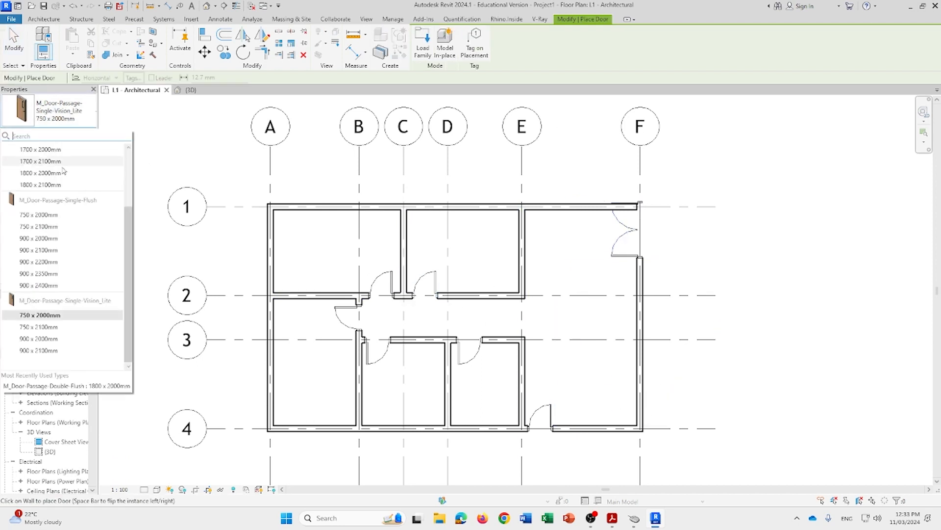
left_click(45, 185)
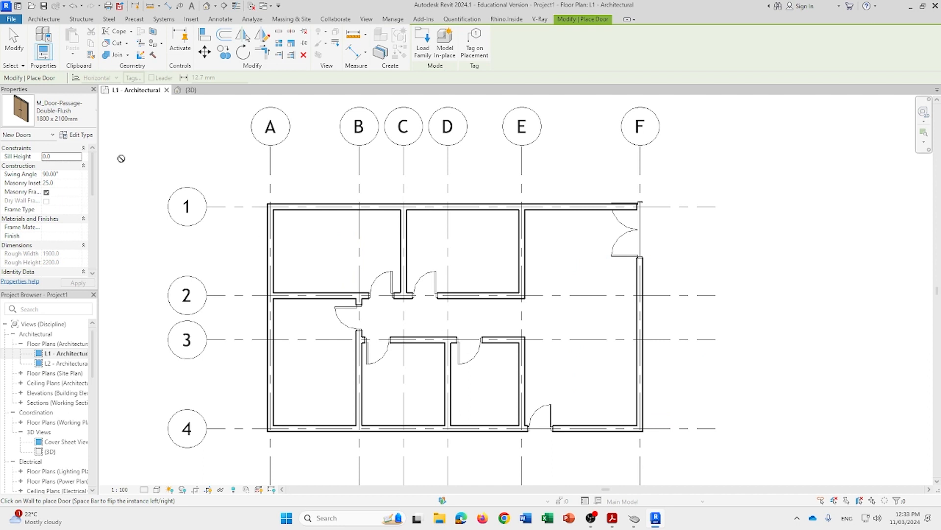
left_click(52, 20)
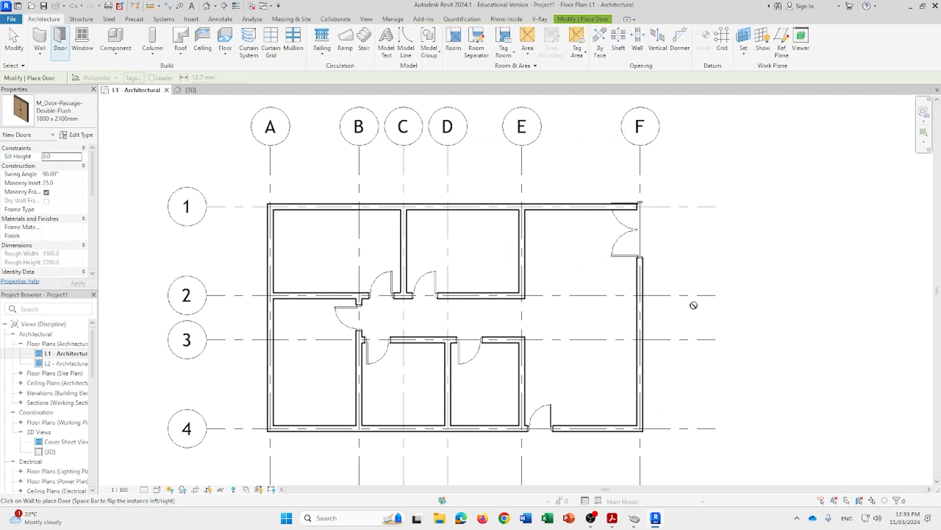
scroll(694, 305, "down", 2)
middle_click_drag(690, 309, 672, 328)
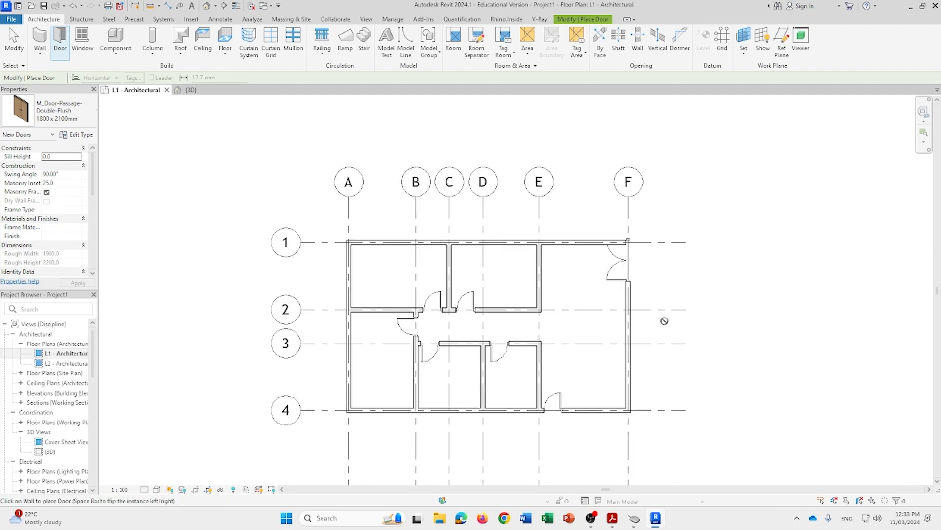
scroll(665, 321, "up", 1)
key("Escape")
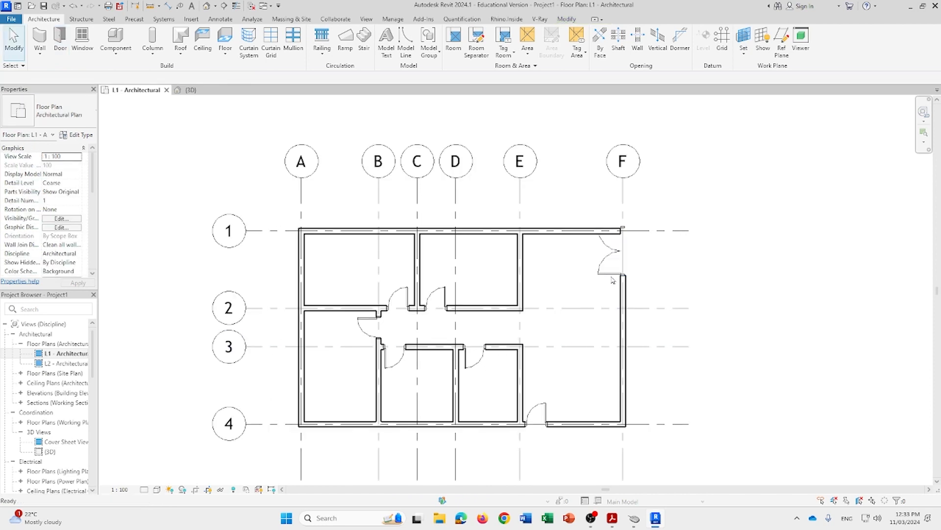
Move the double door along the grid F wall, clear of the grid 1 corner, to about 5200 mm from the grid 4 wall
scroll(613, 275, "up", 1)
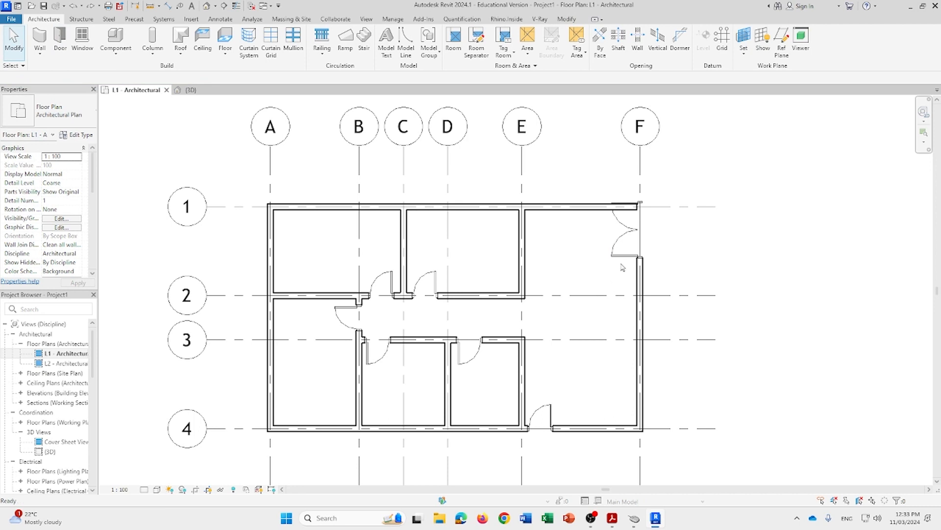
left_click(625, 259)
left_click_drag(639, 240, 641, 257)
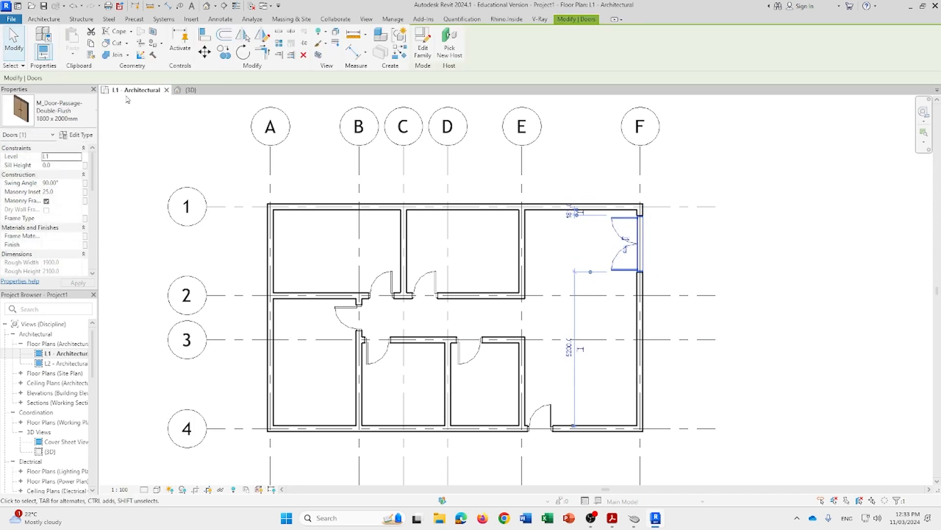
Place 1400 x 1800mm double casement windows around the grid A–C upper room: two on grid 1, one on grid A and one on grid C
left_click(44, 19)
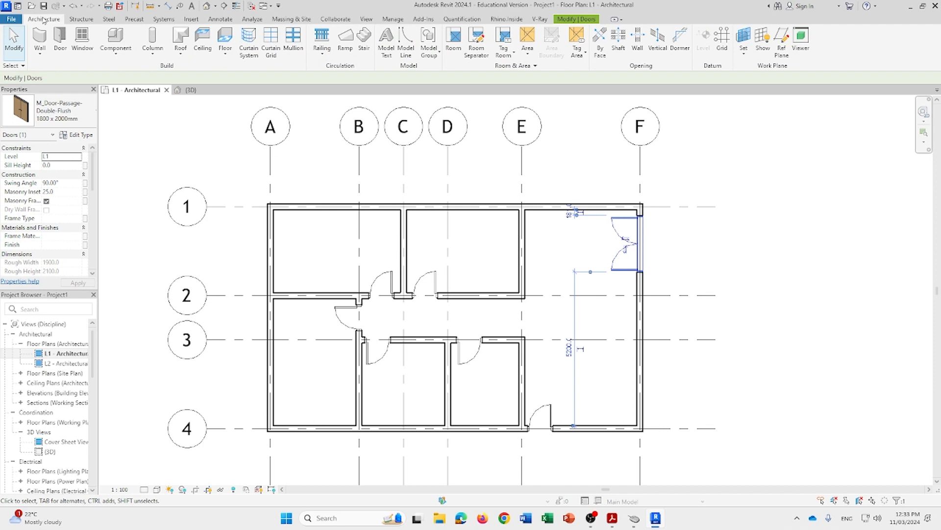
left_click(90, 52)
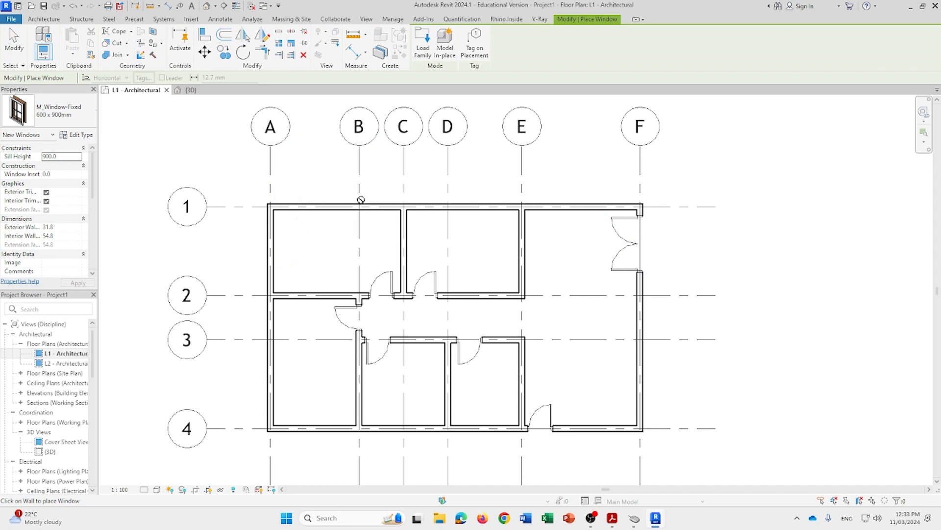
left_click(59, 113)
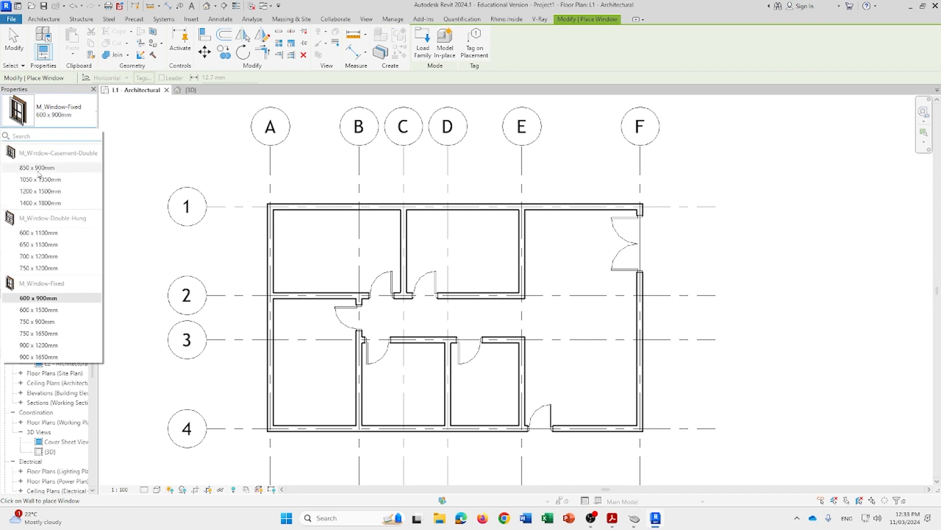
left_click(48, 203)
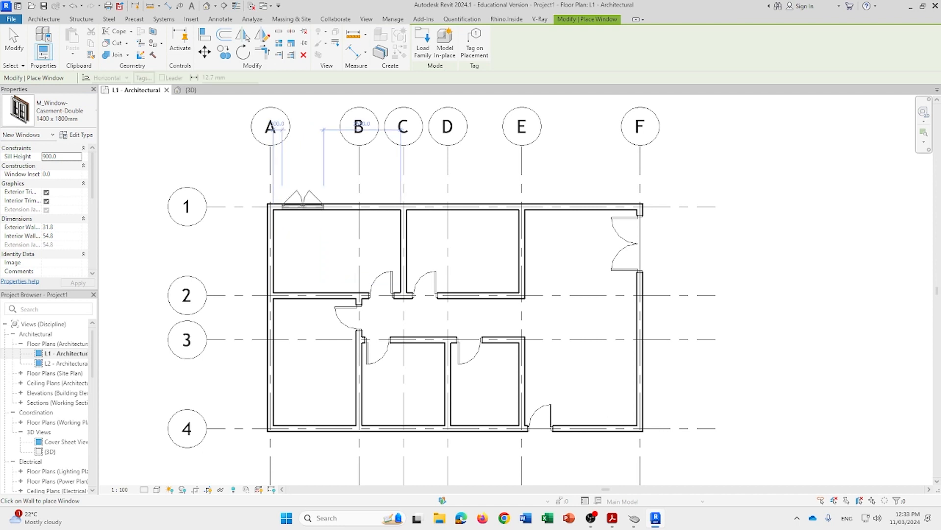
left_click(303, 205)
left_click(374, 205)
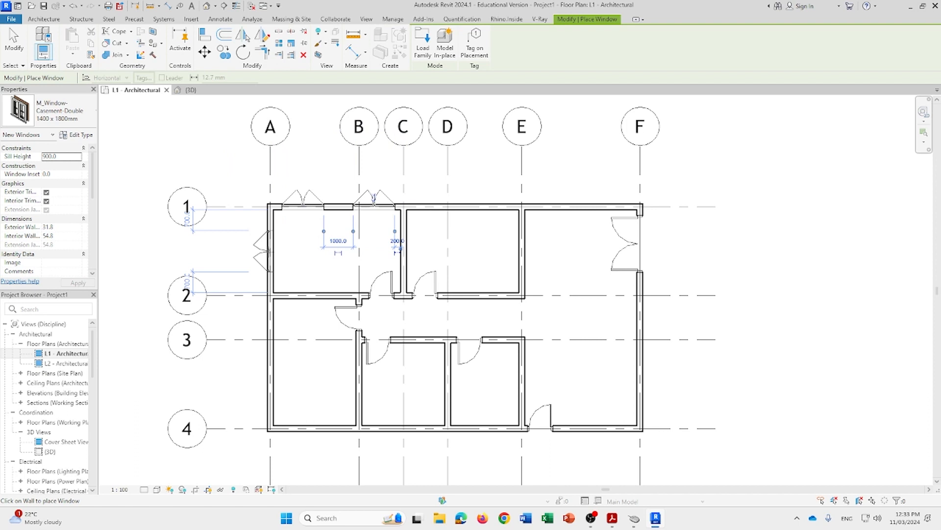
left_click(410, 245)
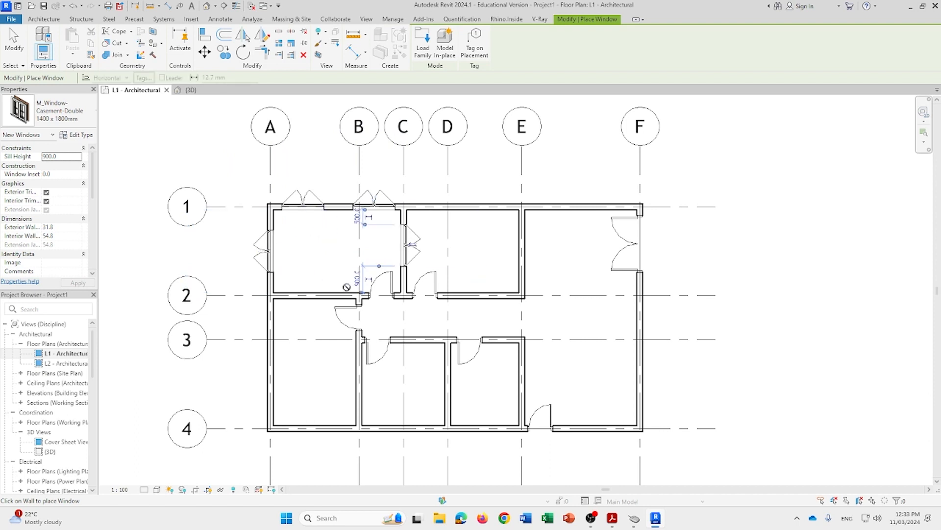
Place 600 x 1500mm fixed windows in the lower-left room: three in the grid A wall and two in the grid 4 wall
left_click(64, 111)
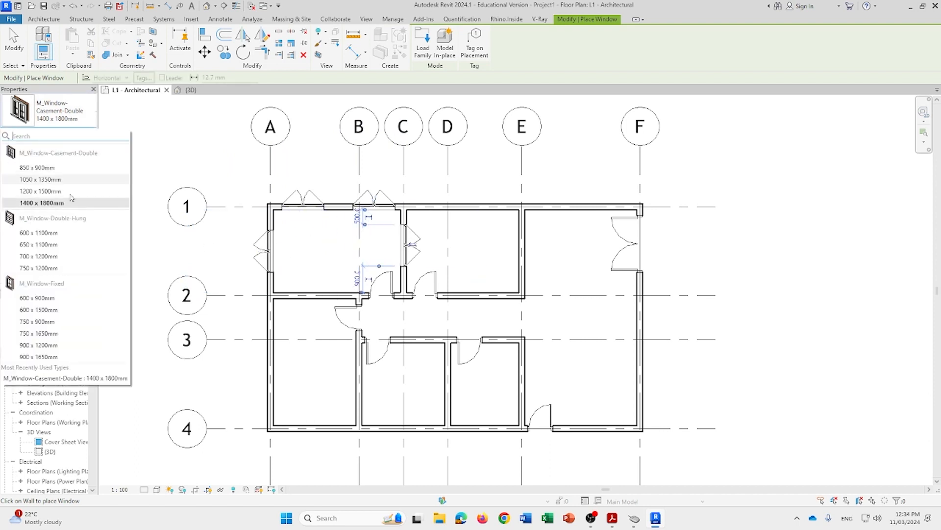
left_click(89, 308)
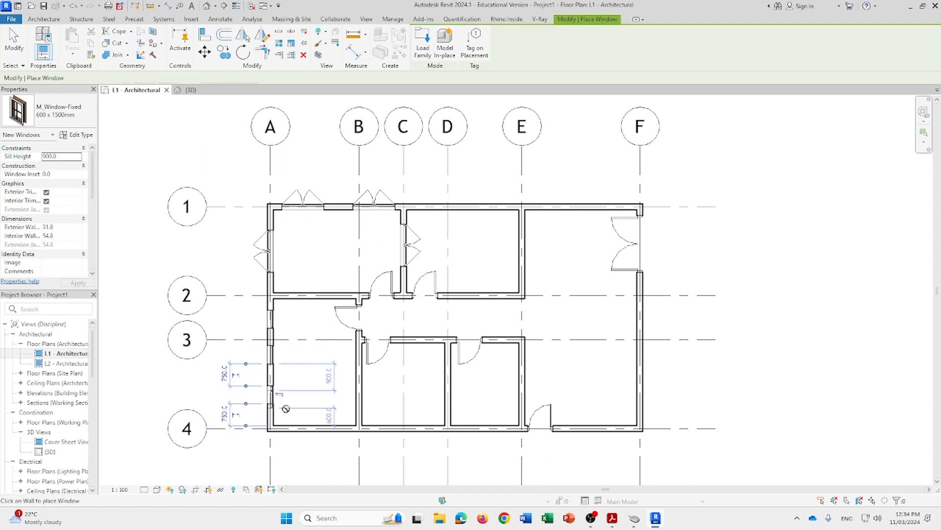
left_click(336, 428)
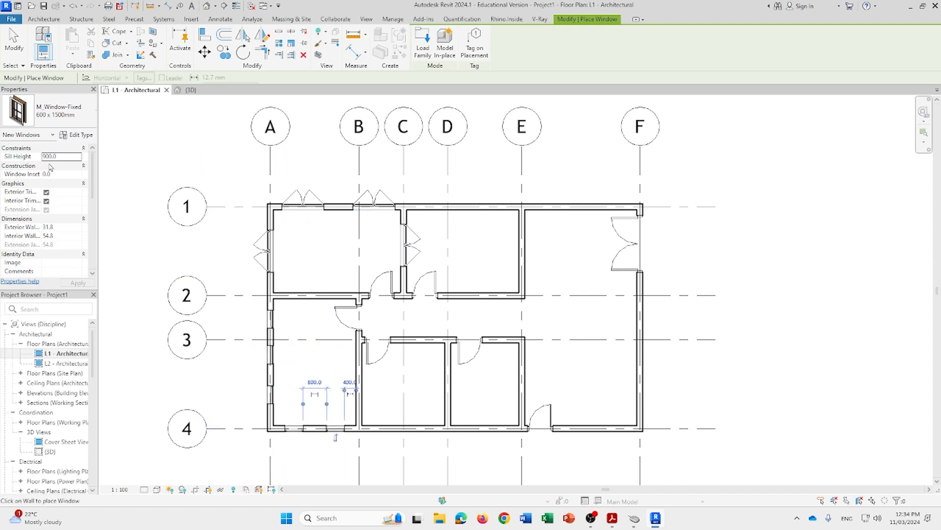
Place a 1200 x 1500mm double casement window in the grid 4 wall at grid C, and end window placement
left_click(54, 111)
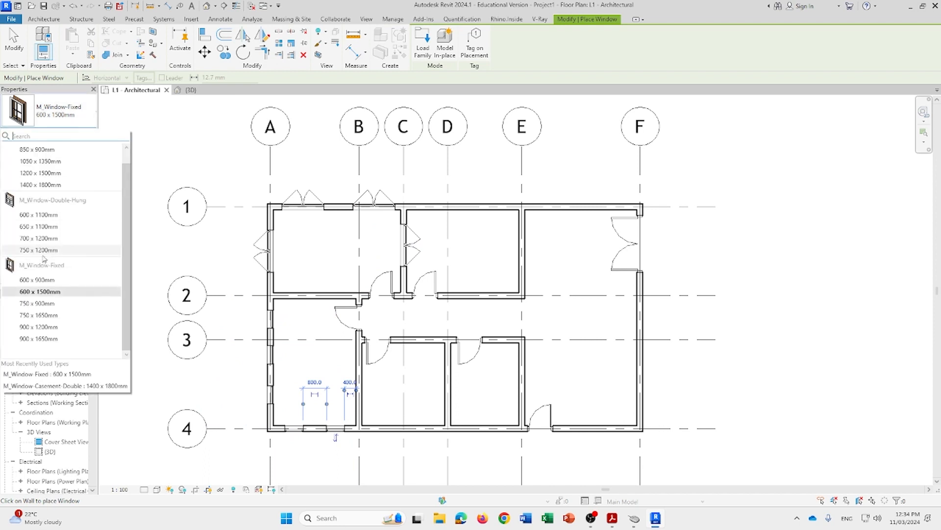
left_click(40, 172)
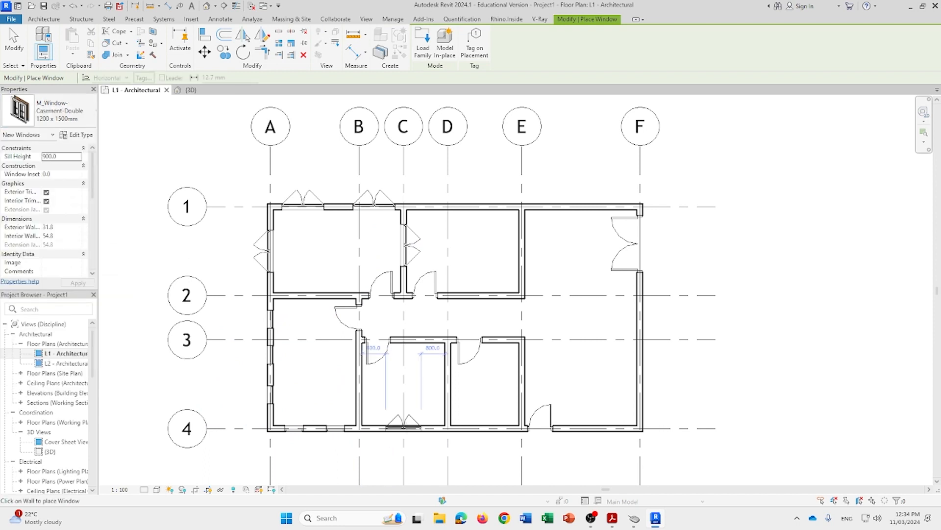
left_click(403, 428)
left_click(54, 111)
scroll(391, 325, "up", 2)
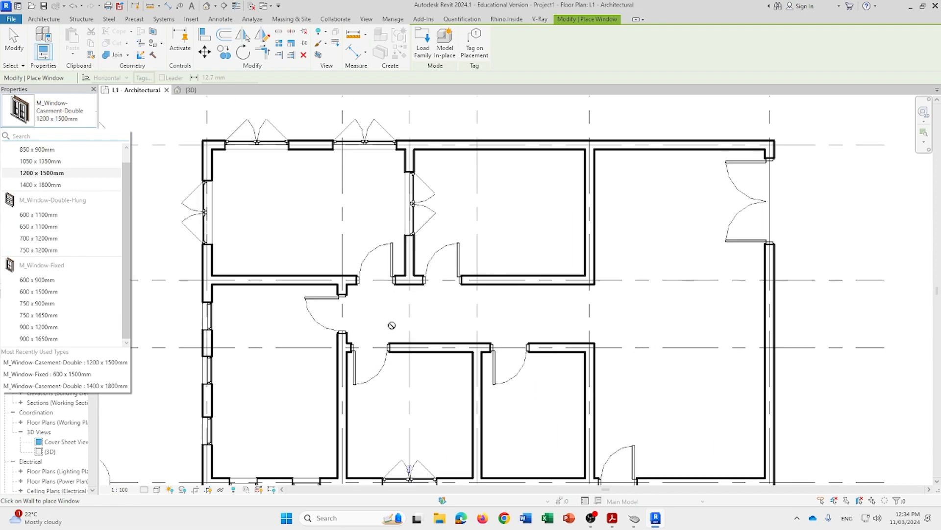
middle_click_drag(425, 397, 421, 321)
key("Escape")
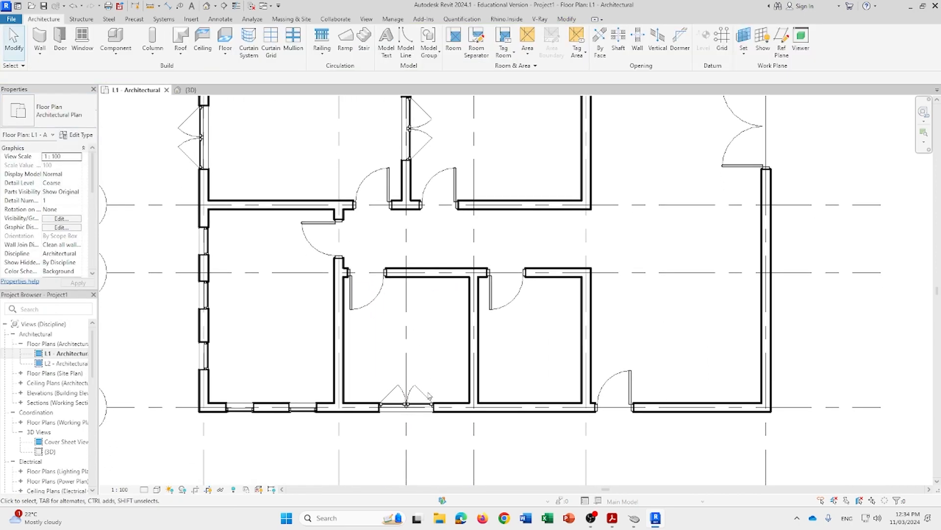
Flip the facing of the casement window at grid C so that it opens to the outside
left_click(424, 396)
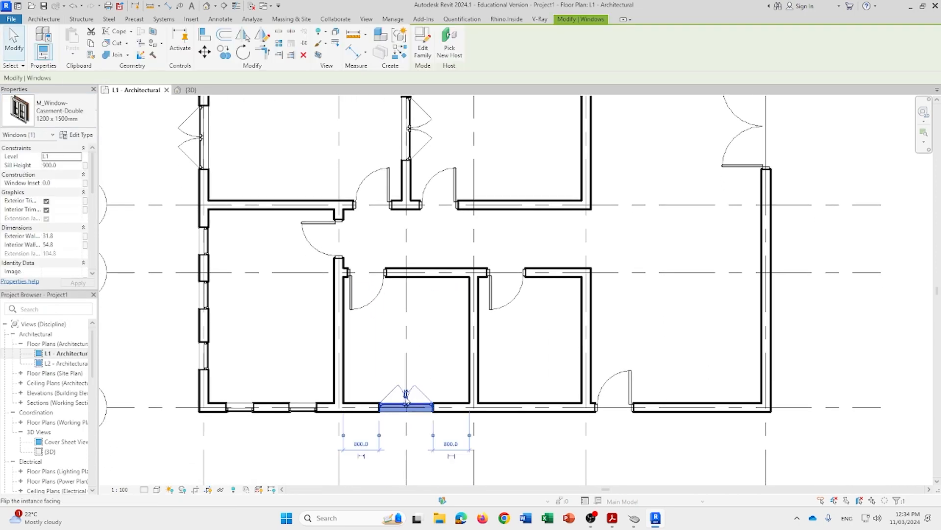
left_click(406, 393)
left_click(406, 421)
left_click(407, 394)
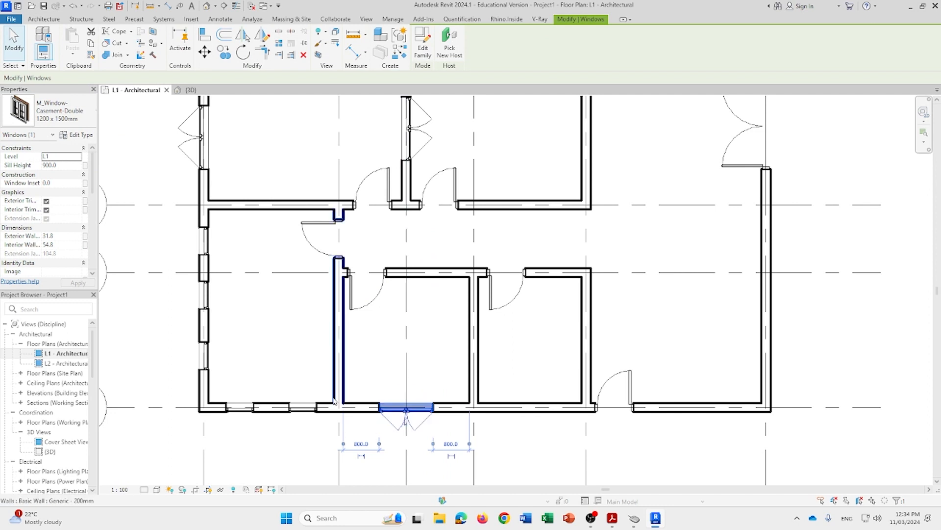
Change the type of the grid C window in the grid 4 wall to M_Window-Double-Hung 750 x 1200mm
middle_click_drag(221, 367, 196, 334)
left_click(67, 111)
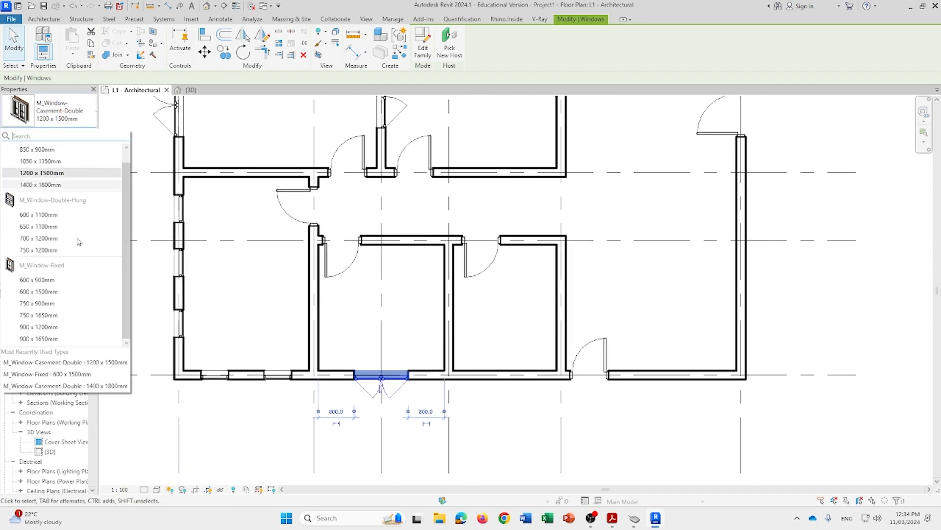
left_click(54, 250)
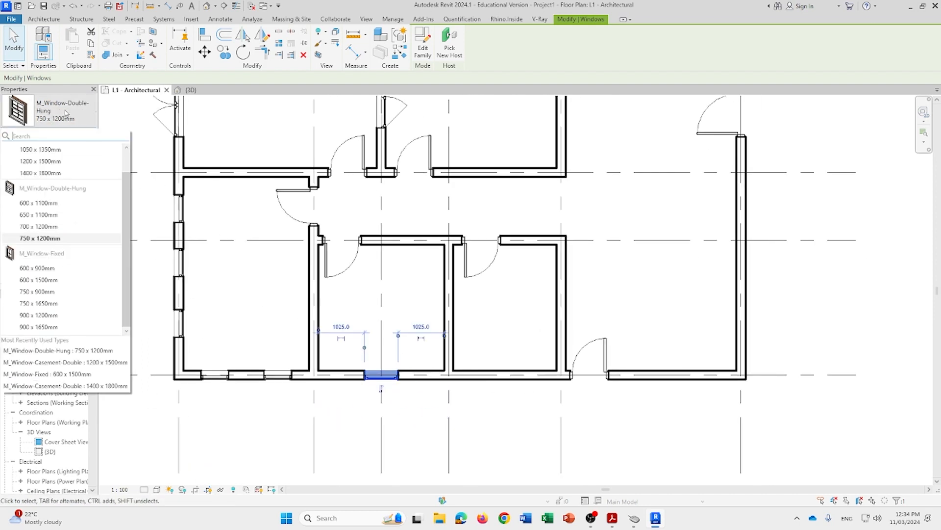
left_click(500, 374)
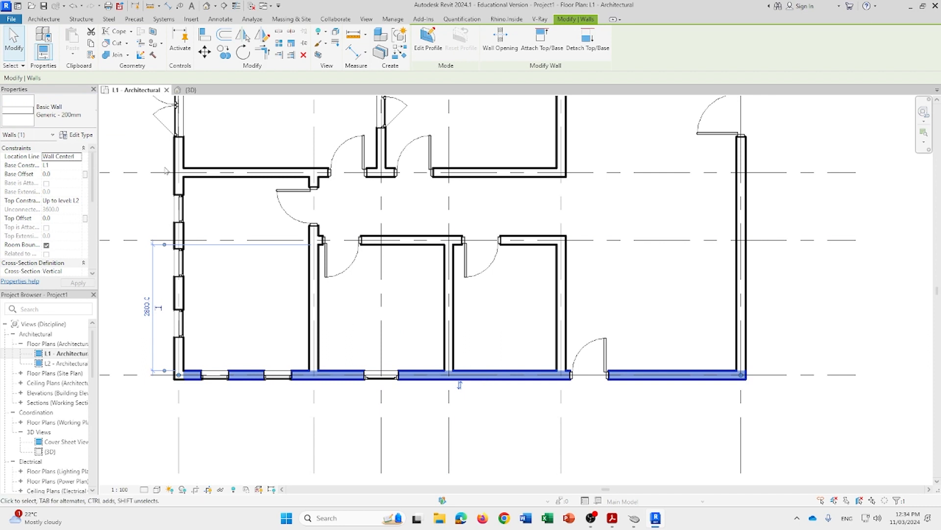
Place a 1200 x 1500mm double casement window in the grid 4 wall, centred in the room between grids D and E
left_click(43, 19)
left_click(81, 38)
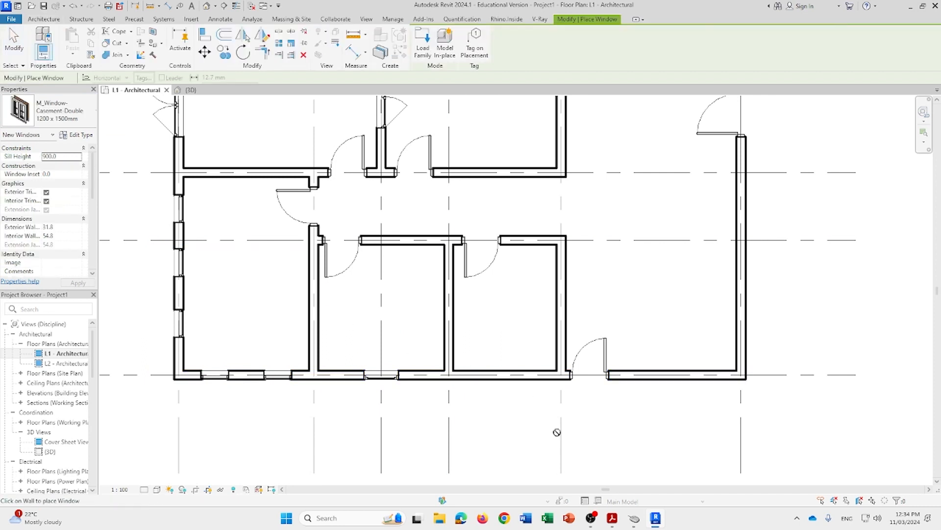
left_click(505, 377)
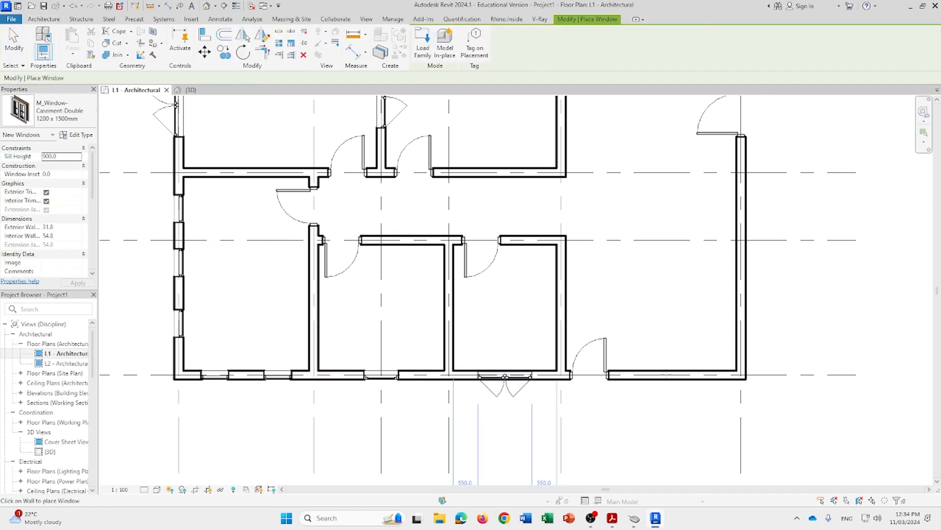
Place 1200 x 1500mm double casement windows: one in the grid 4 wall between grids E and F, and two in the grid F wall
left_click(678, 376)
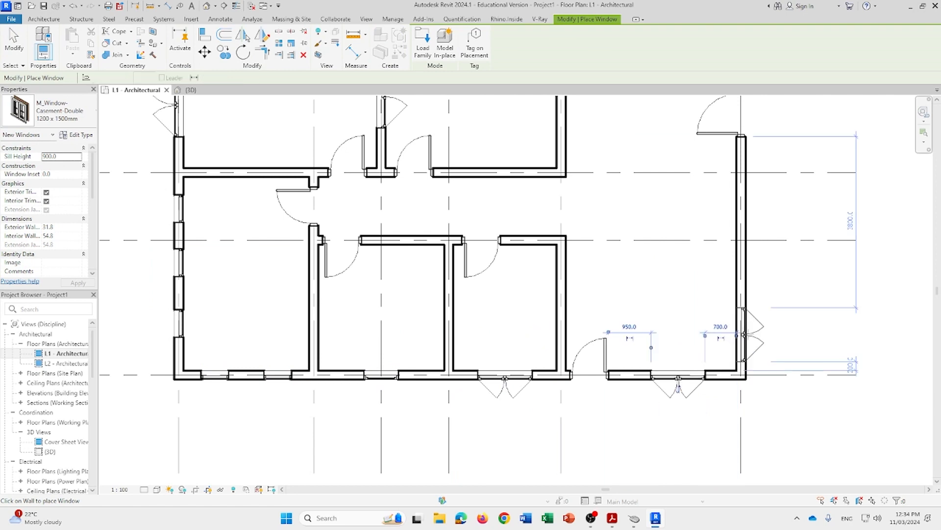
left_click(744, 335)
left_click(742, 222)
Place 1200 x 1500mm double casement windows in the grid 1 wall between grids D and E and between E and F, and end window placement
scroll(743, 246, "down", 2)
middle_click_drag(657, 268, 596, 365)
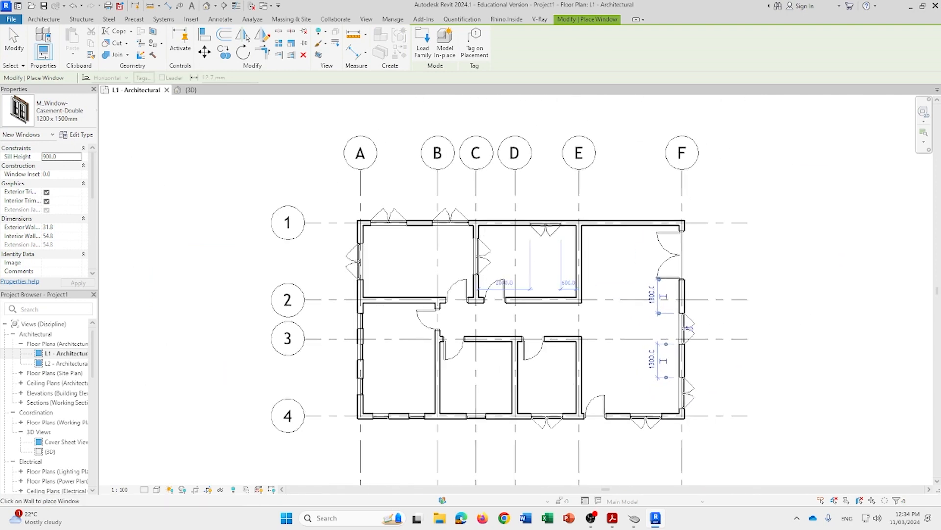
left_click(545, 226)
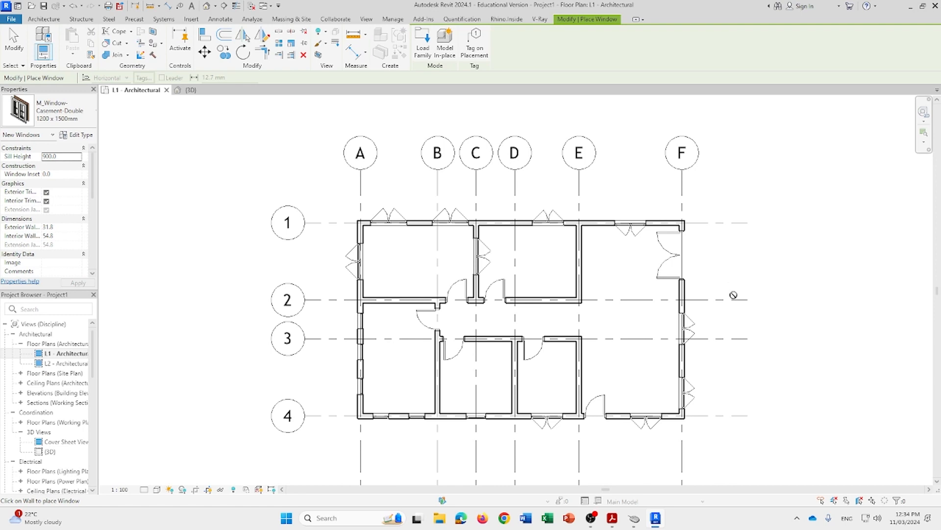
scroll(733, 295, "down", 1)
middle_click_drag(725, 319, 662, 305)
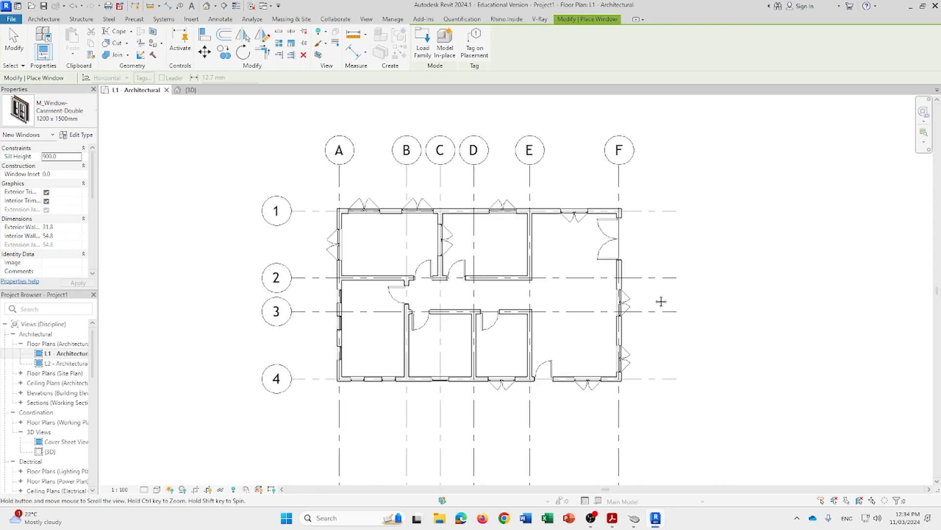
key("Escape")
In the 3D view, delete the 600 x 1500mm fixed window nearer grid B in the grid 4 wall between grids A and B
double_click(50, 451)
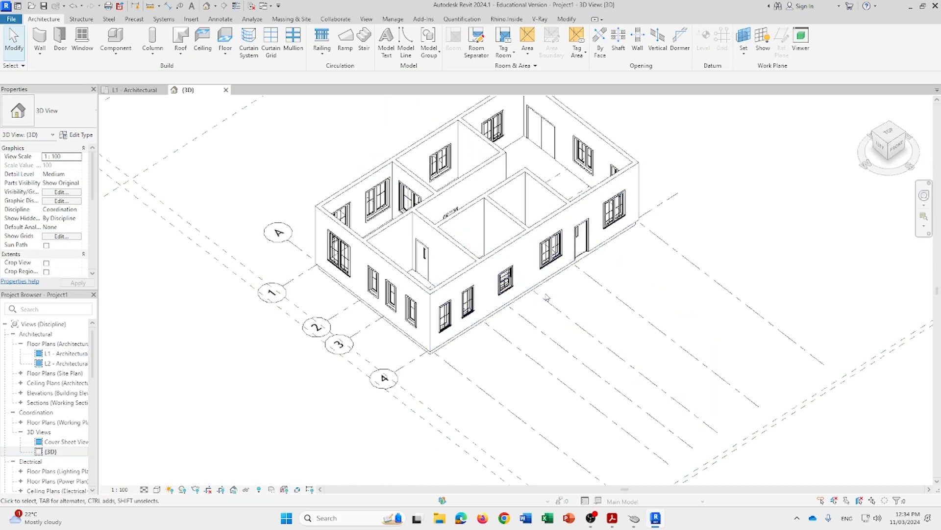
middle_click_drag(543, 307, 451, 289, "shift")
left_click(451, 289)
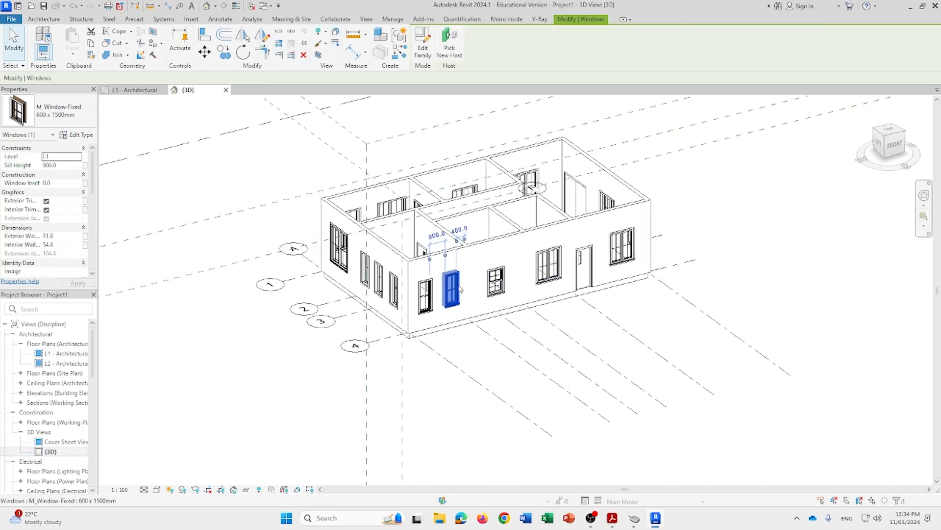
key("Escape")
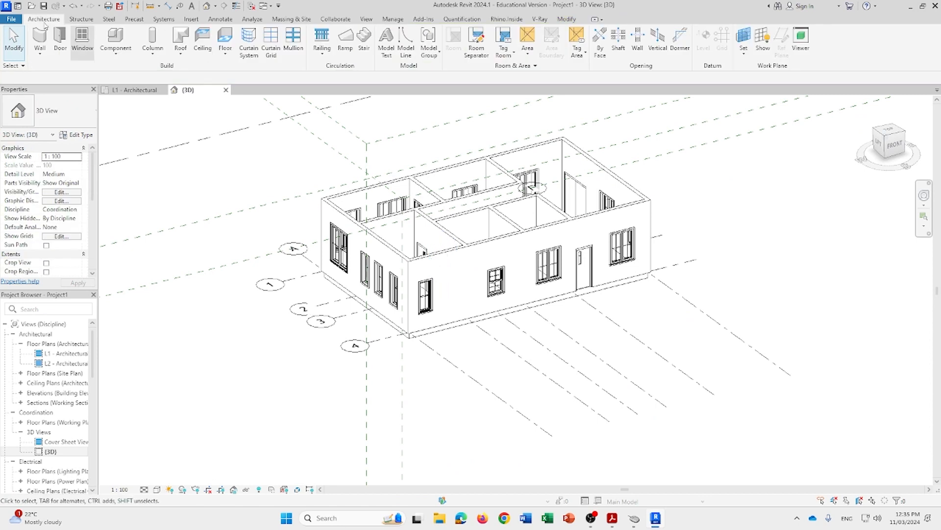
left_click(82, 36)
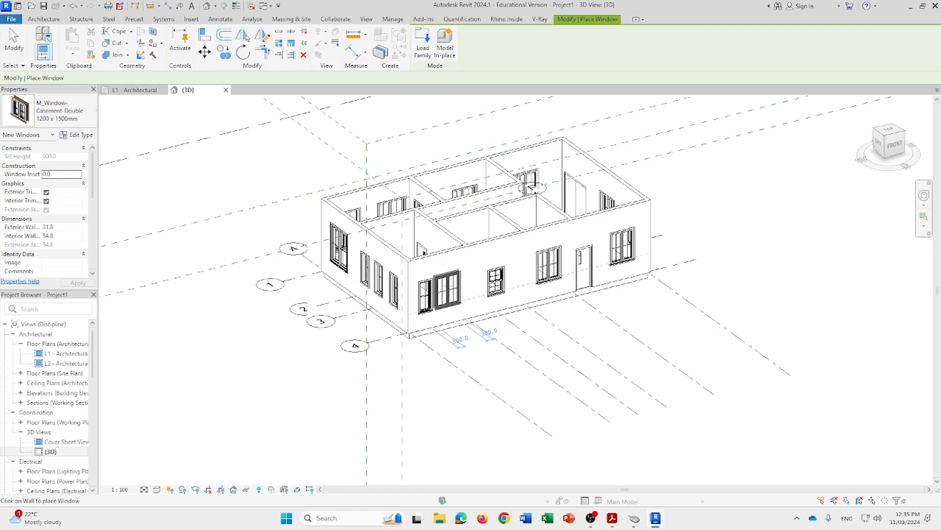
key("Escape")
key("Escape")
scroll(441, 294, "up", 5)
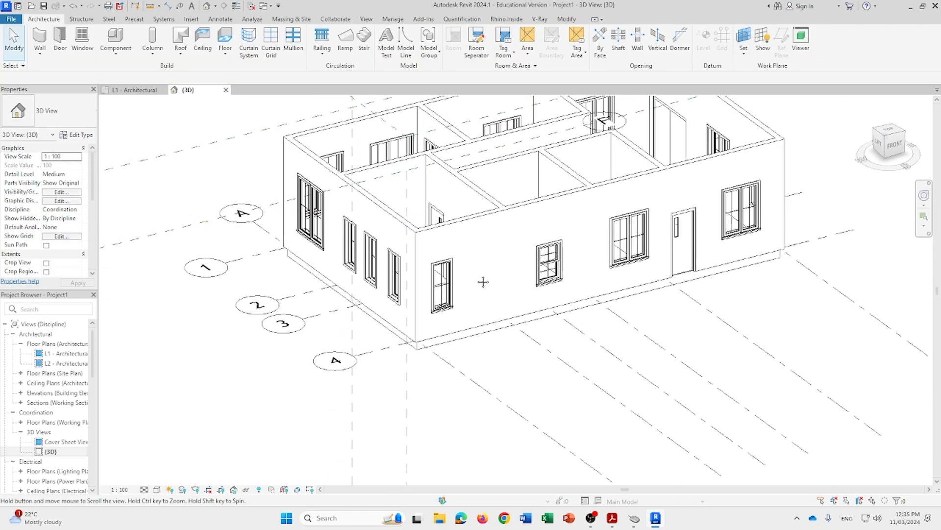
middle_click_drag(507, 275, 478, 344)
middle_click_drag(440, 396, 463, 388, "shift")
middle_click_drag(447, 278, 450, 255)
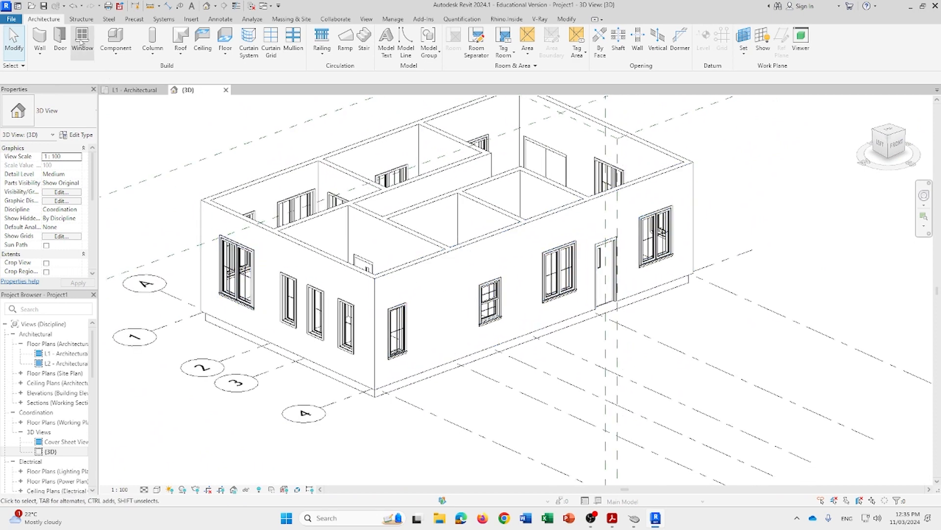
left_click(59, 38)
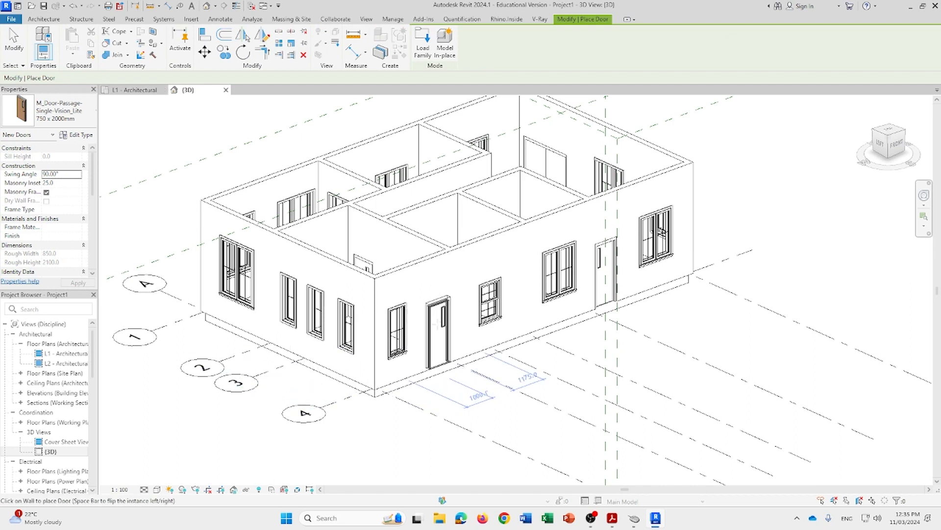
Place a 1200 x 1500mm double casement window in the grid 4 wall beside the corner fixed window, and end window placement
left_click(34, 19)
left_click(83, 39)
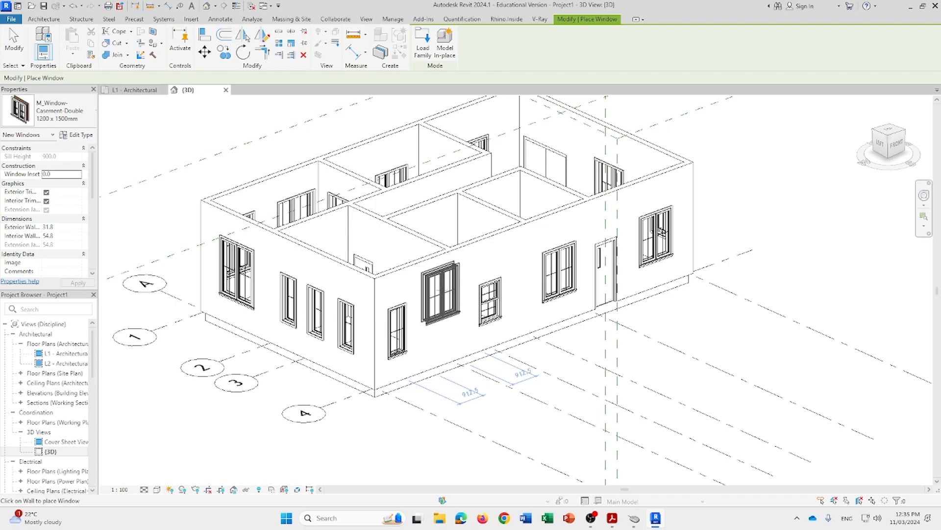
middle_click_drag(441, 294, 429, 326, "shift")
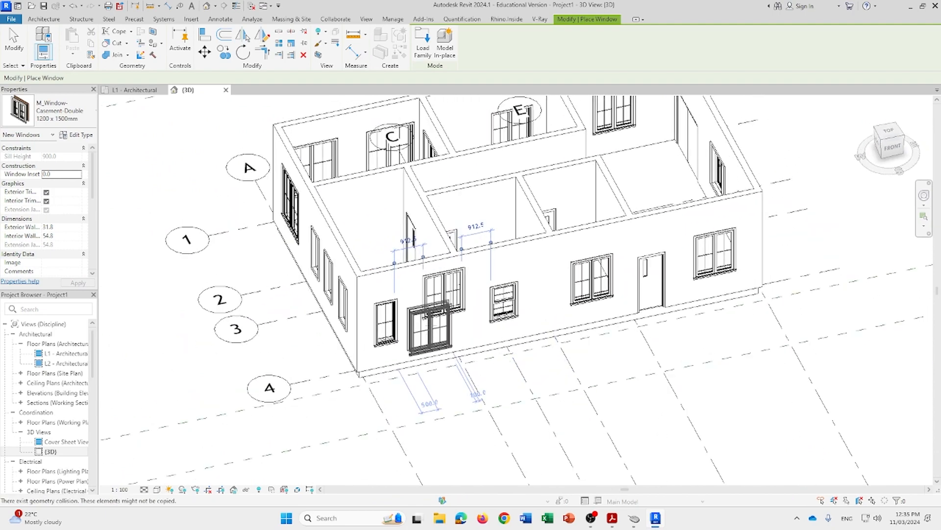
key("Escape")
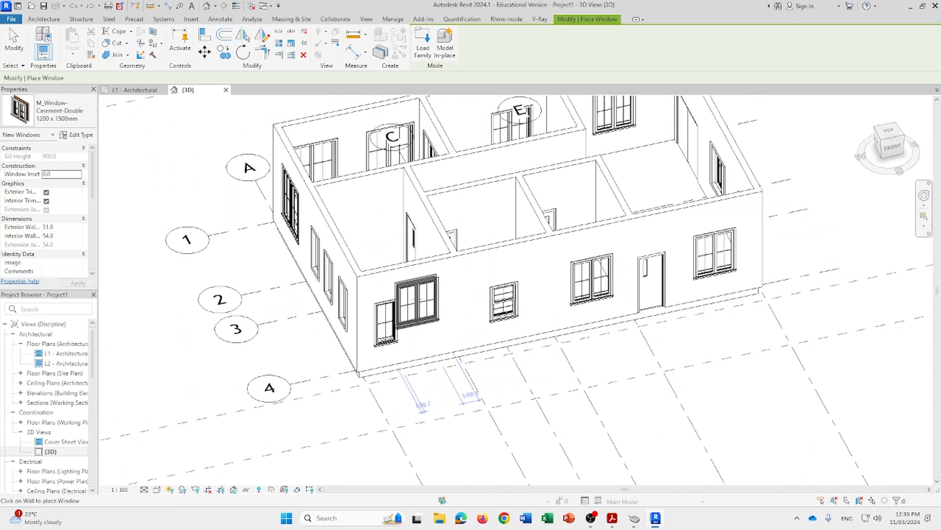
middle_click_drag(443, 306, 417, 230, "shift")
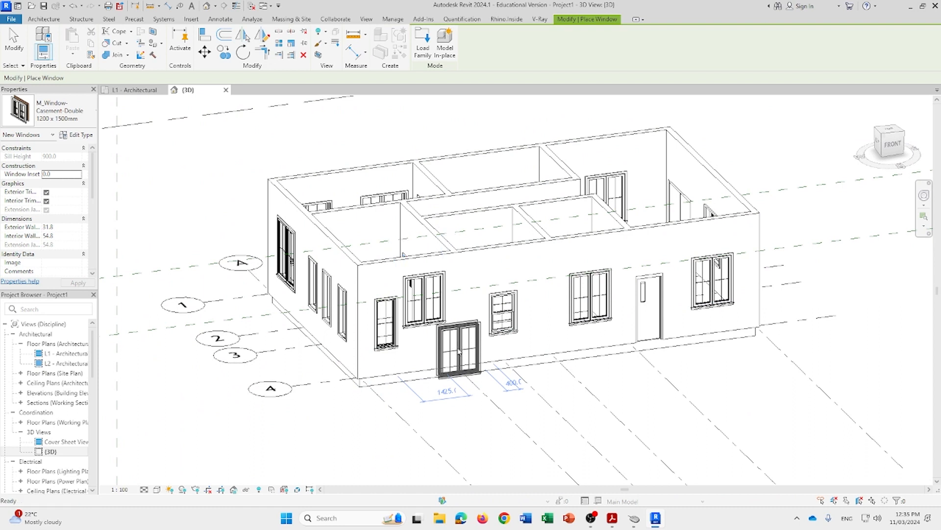
key("Escape")
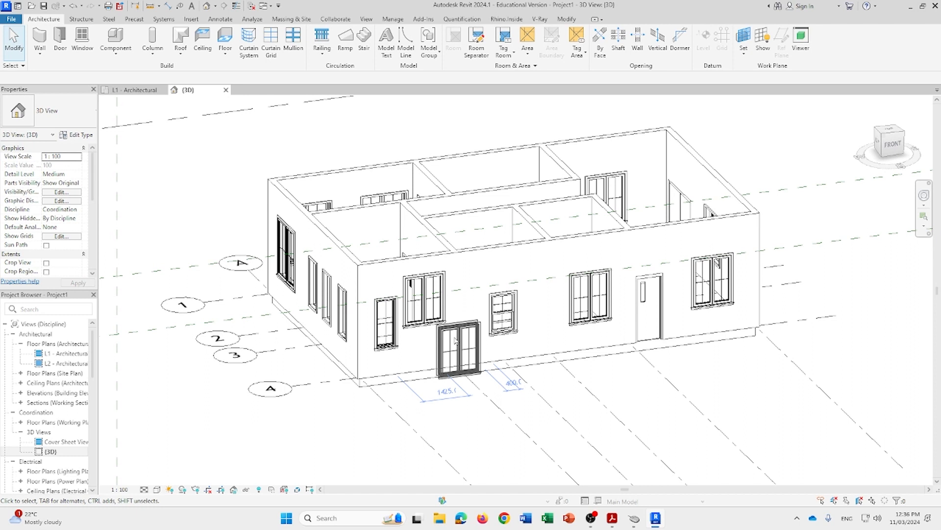
key("Delete")
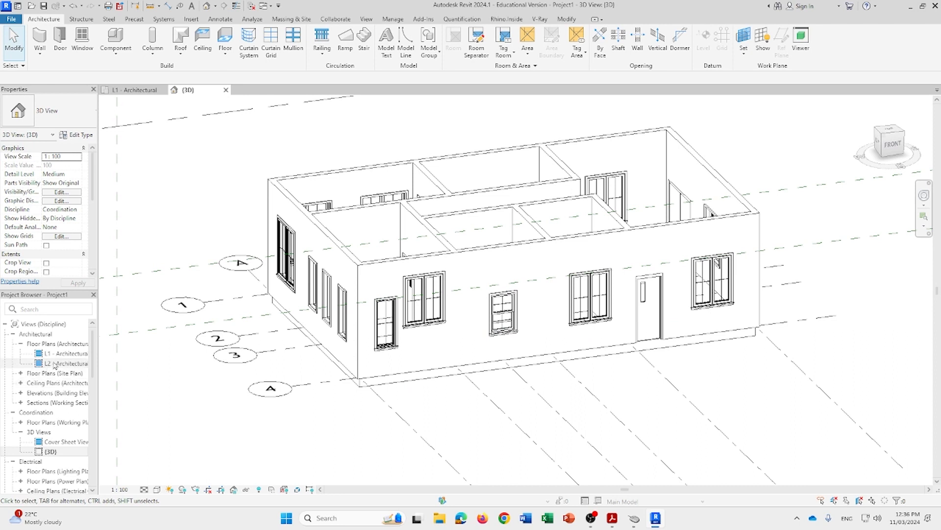
Open the L2 - Architectural floor plan with the building and its grids in view
double_click(67, 363)
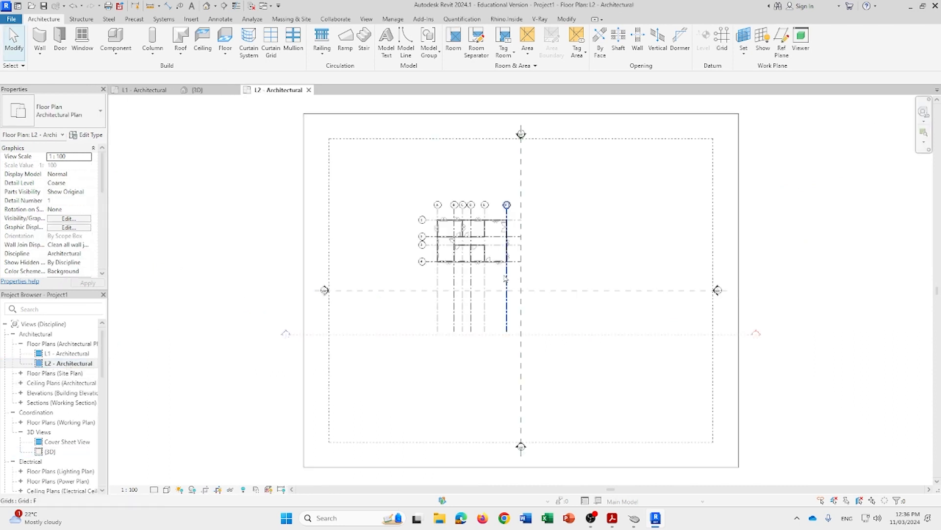
scroll(479, 228, "up", 6)
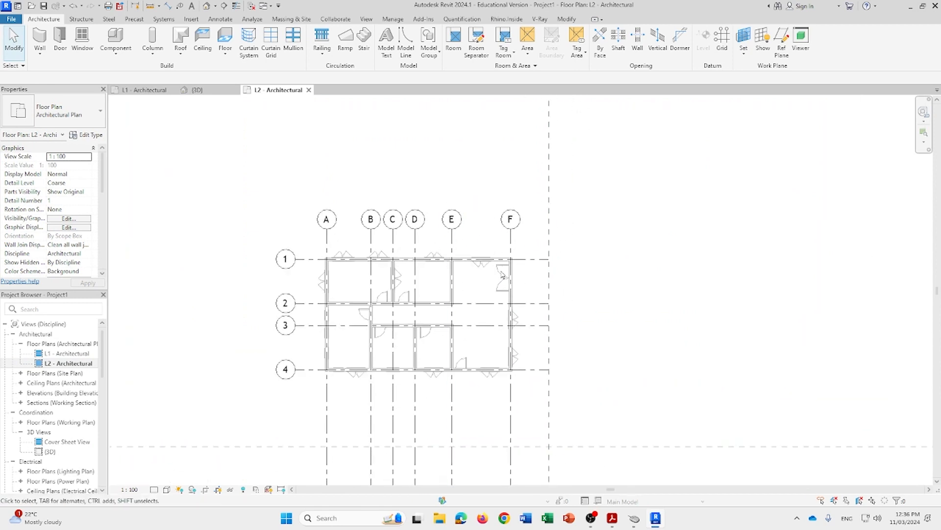
middle_click_drag(327, 240, 260, 212)
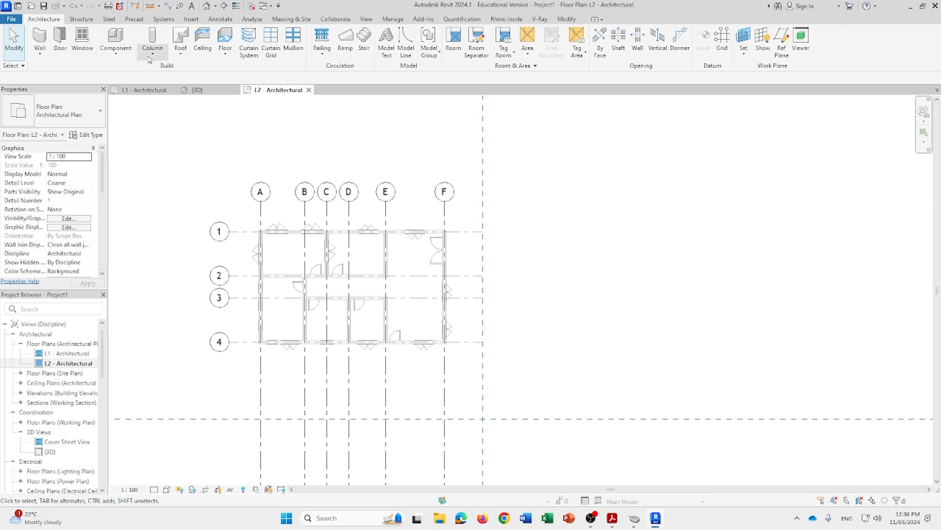
left_click(181, 39)
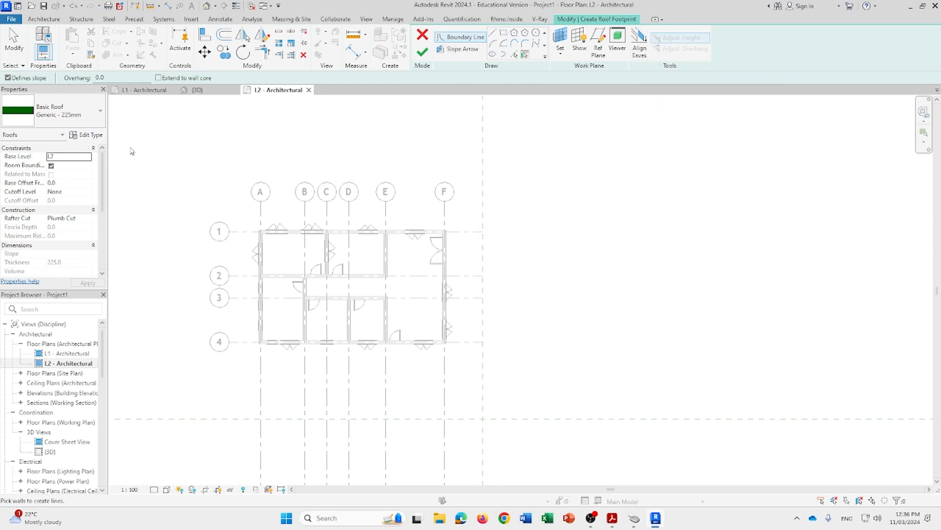
left_click(57, 21)
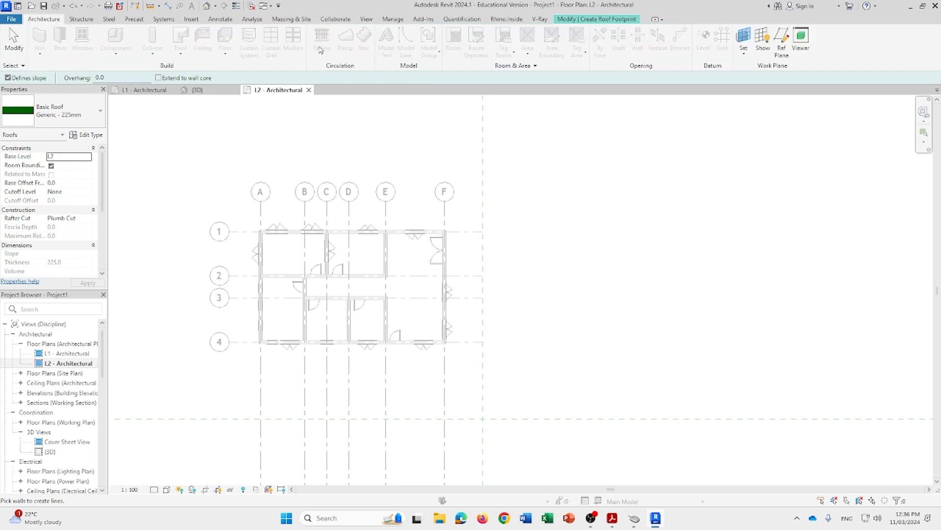
left_click(570, 19)
left_click(422, 36)
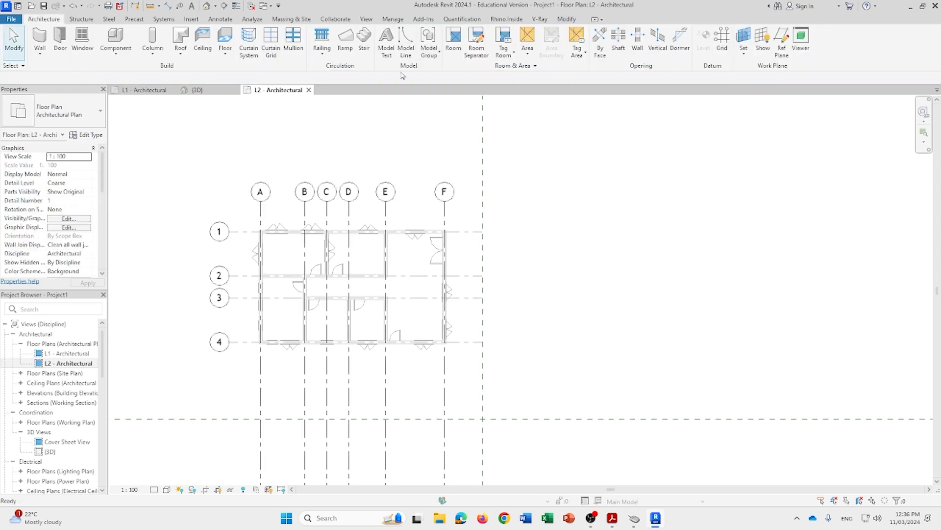
Start the Roof command in the L2 floor plan
left_click(178, 38)
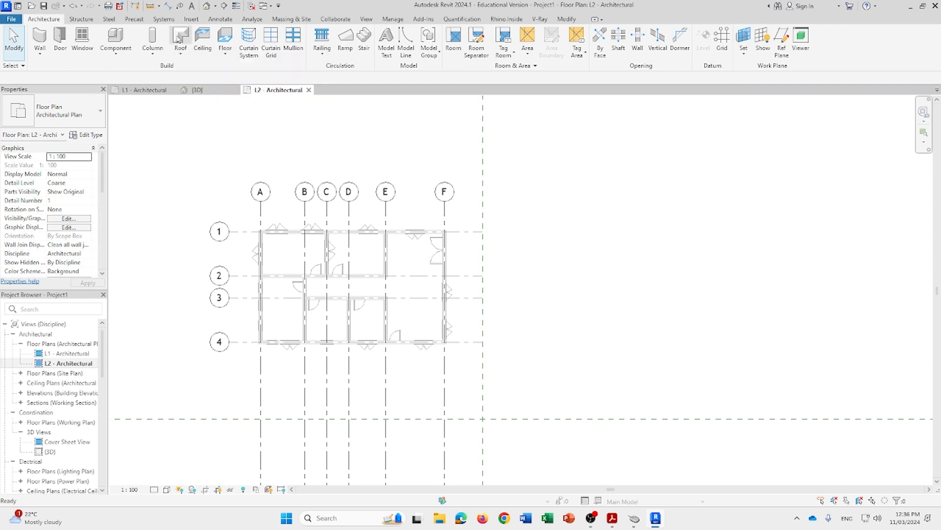
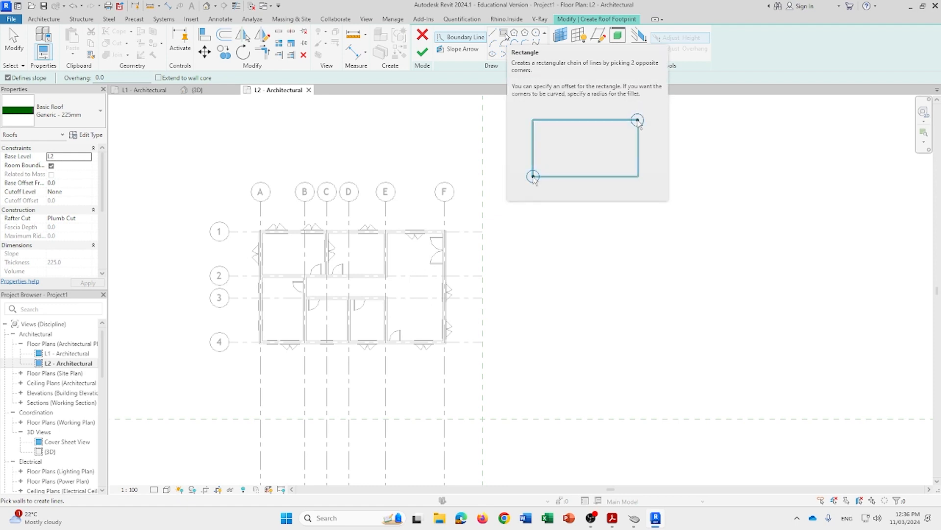
Create a roof from a rectangular footprint about 14600 by 9800 mm overhanging the outer walls, and inspect it in 3D
left_click(504, 33)
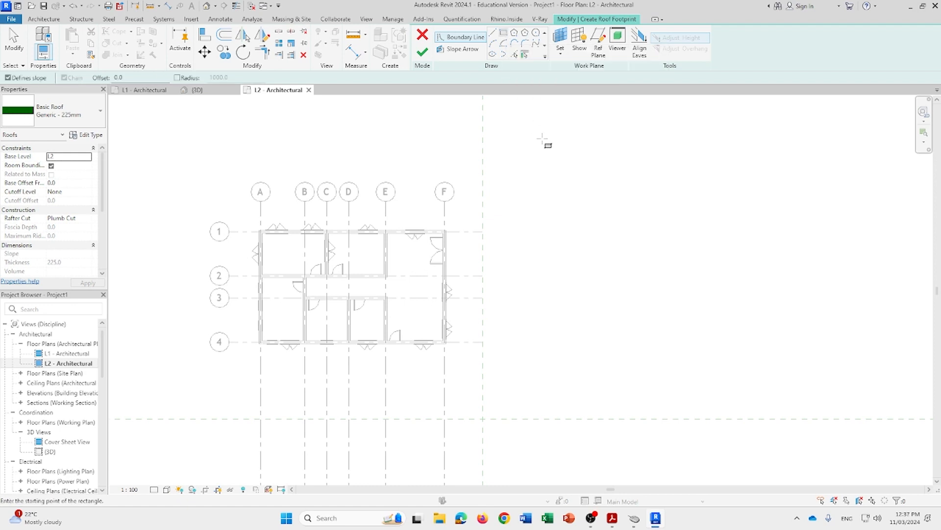
scroll(266, 224, "up", 2)
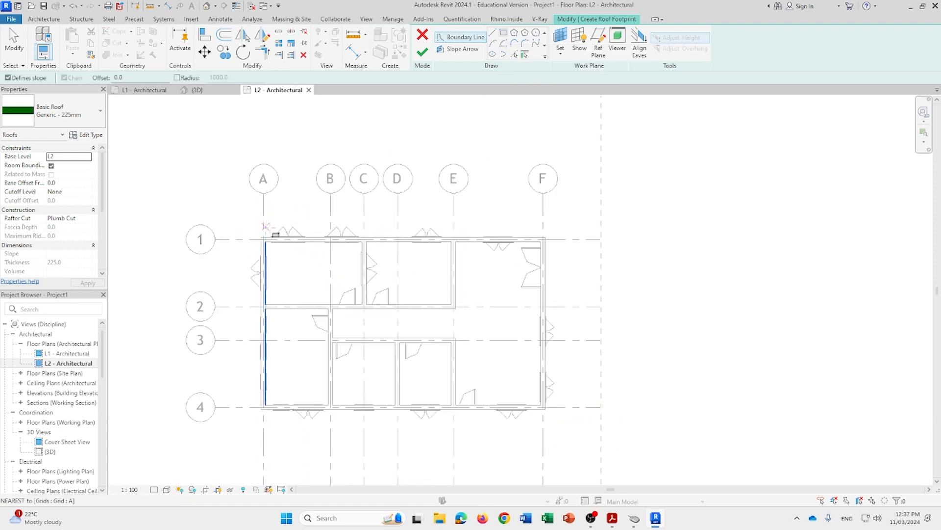
middle_click_drag(294, 225, 238, 210)
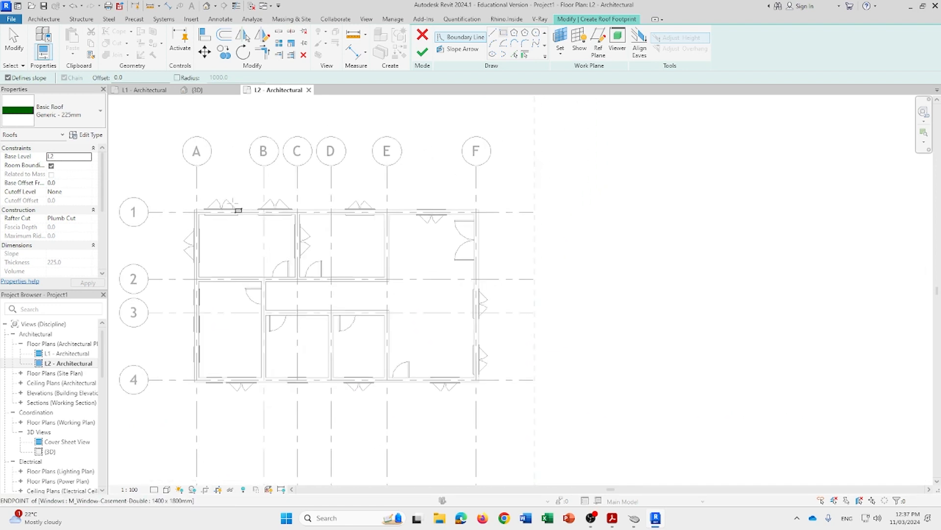
left_click(180, 188)
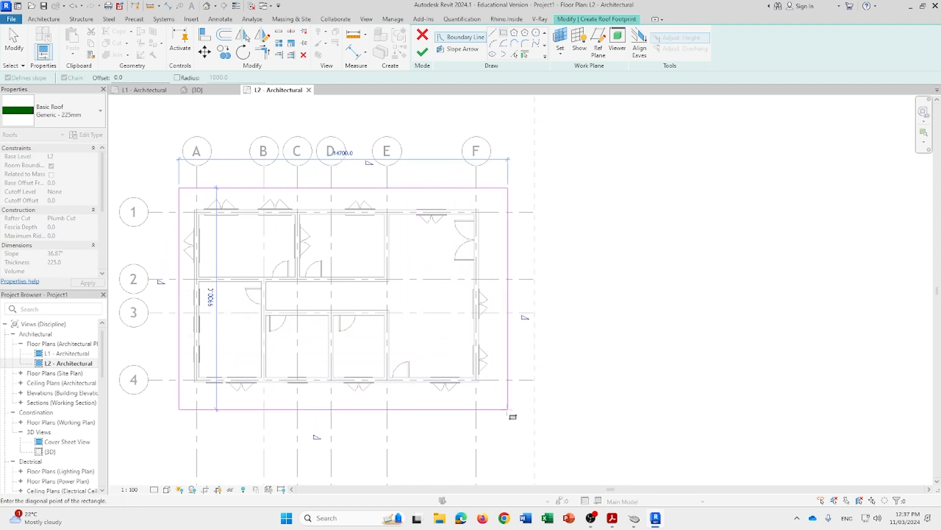
left_click(506, 407)
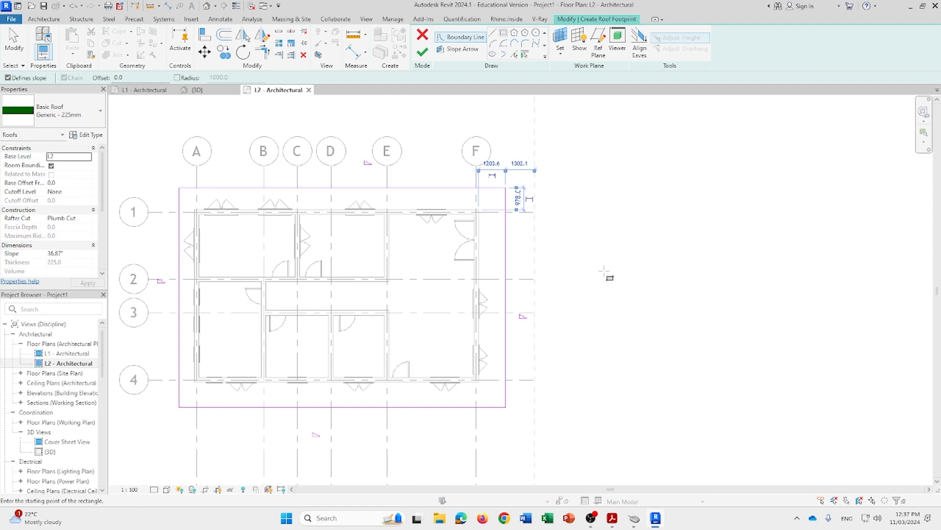
key("Escape")
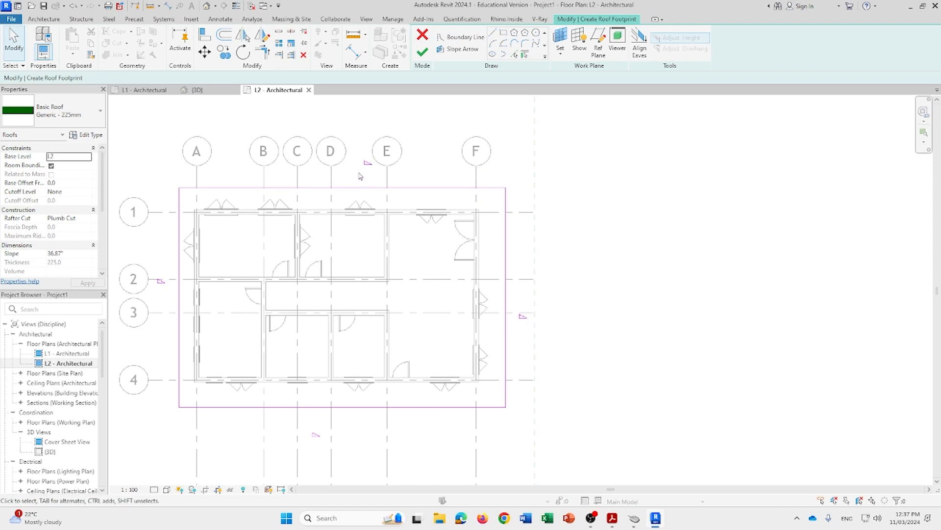
left_click(365, 187)
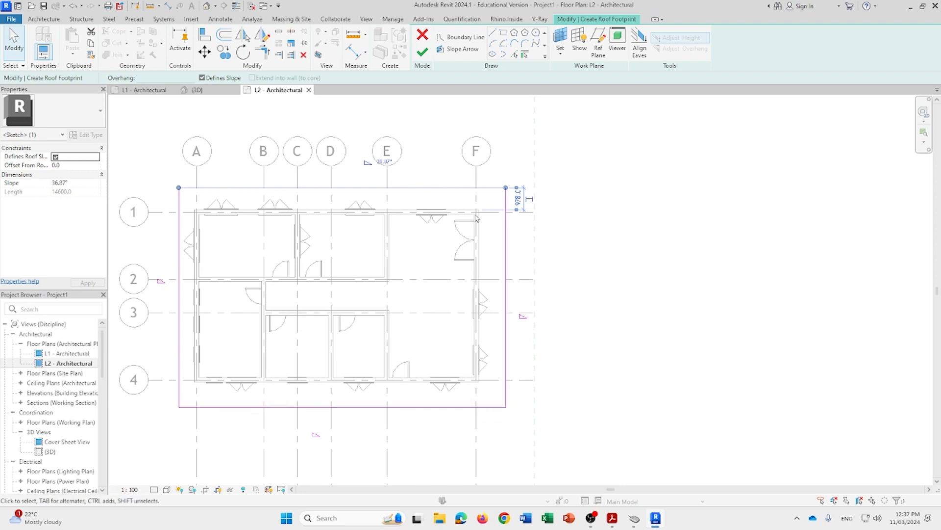
left_click(424, 53)
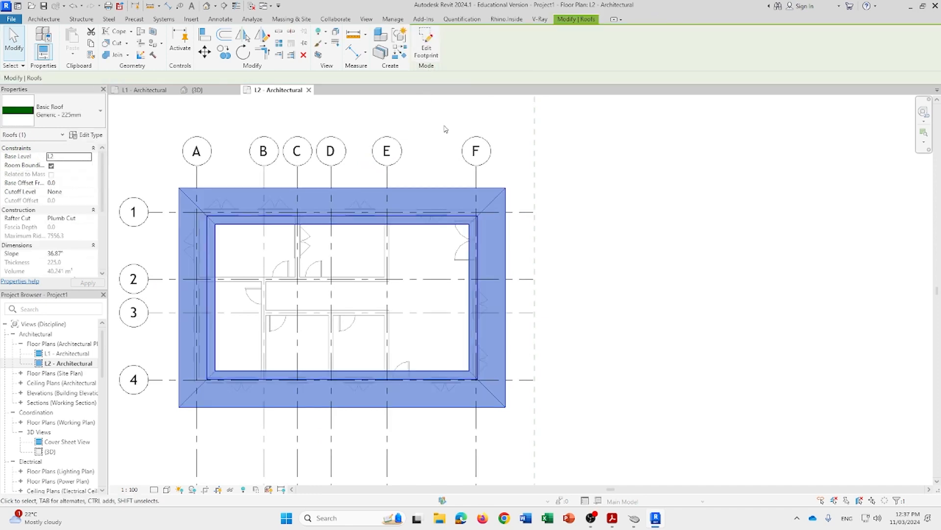
double_click(49, 451)
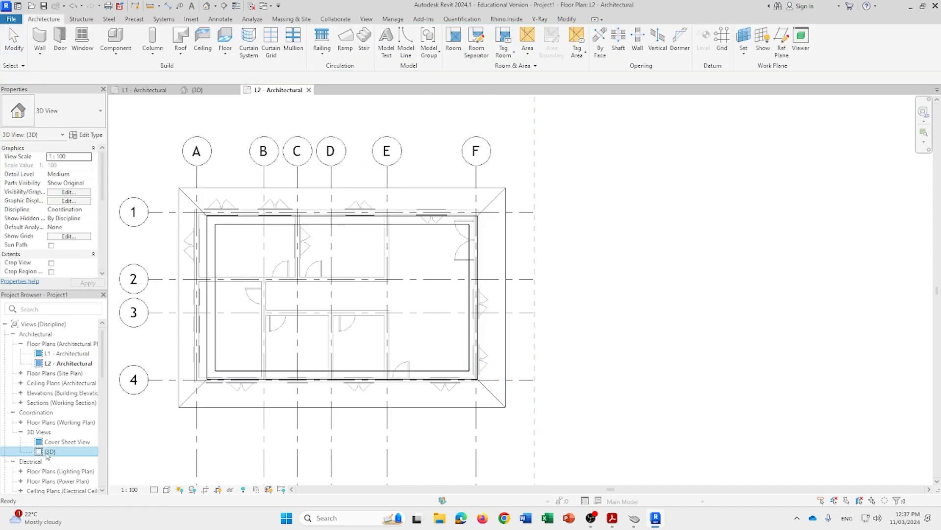
middle_click_drag(551, 287, 617, 347, "shift")
Turn off slope definition on the roof footprint's two short edges, beside grids F and A, and view the resulting roof in 3D
left_click(426, 46)
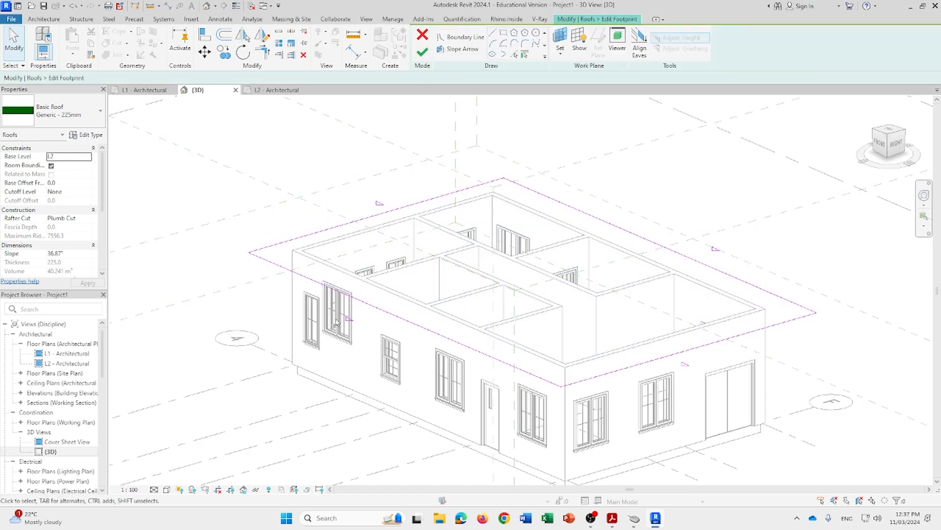
double_click(73, 363)
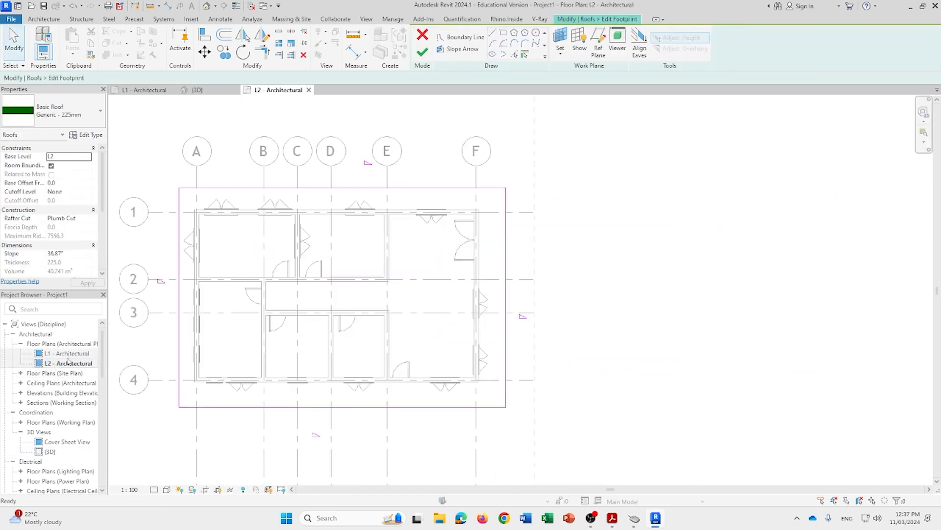
left_click(506, 318)
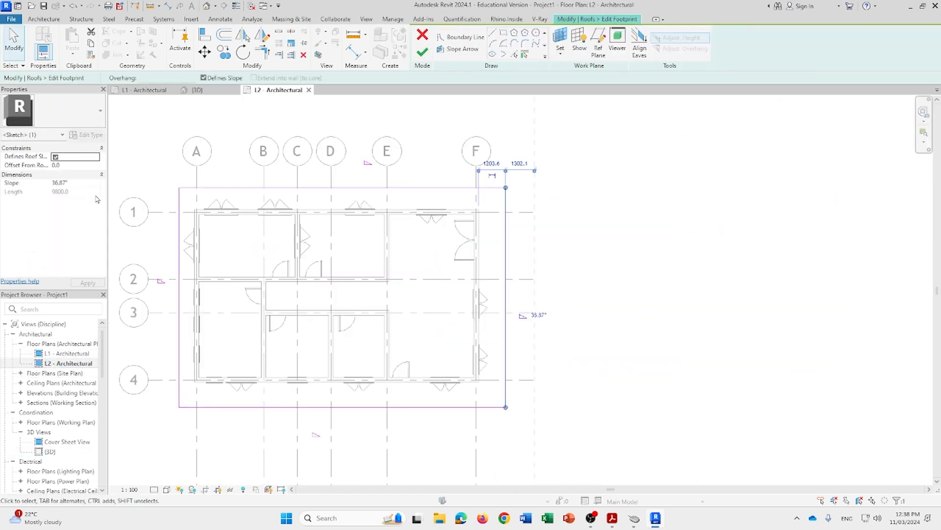
left_click(54, 157)
left_click(179, 319)
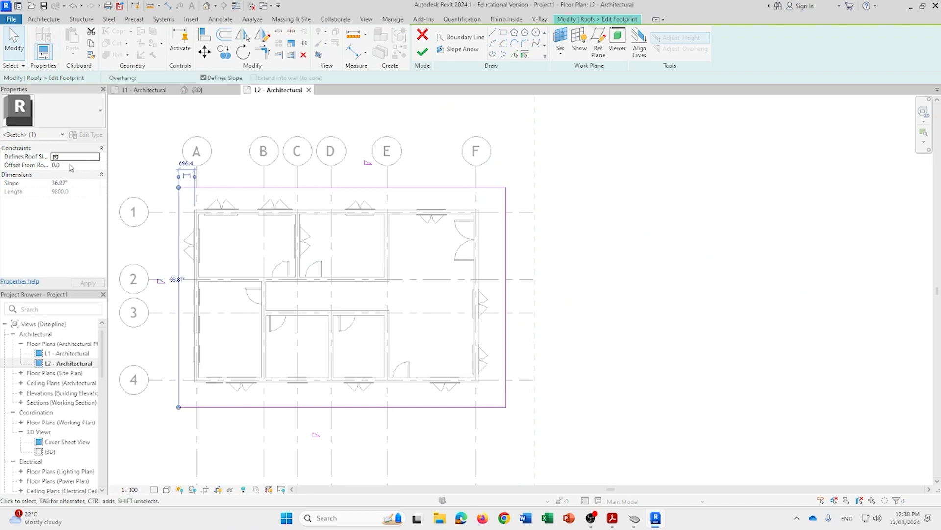
left_click(54, 157)
left_click(55, 157)
left_click(421, 51)
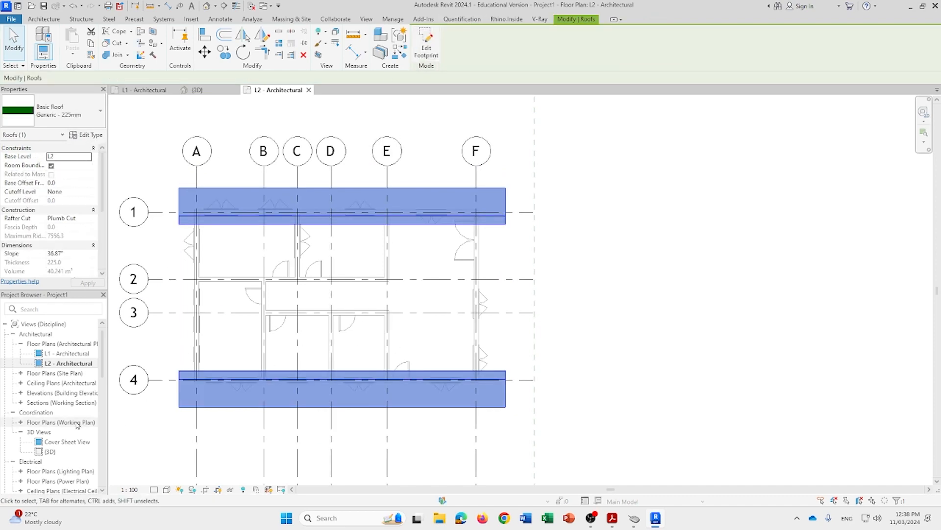
double_click(49, 452)
middle_click_drag(373, 275, 547, 360, "shift")
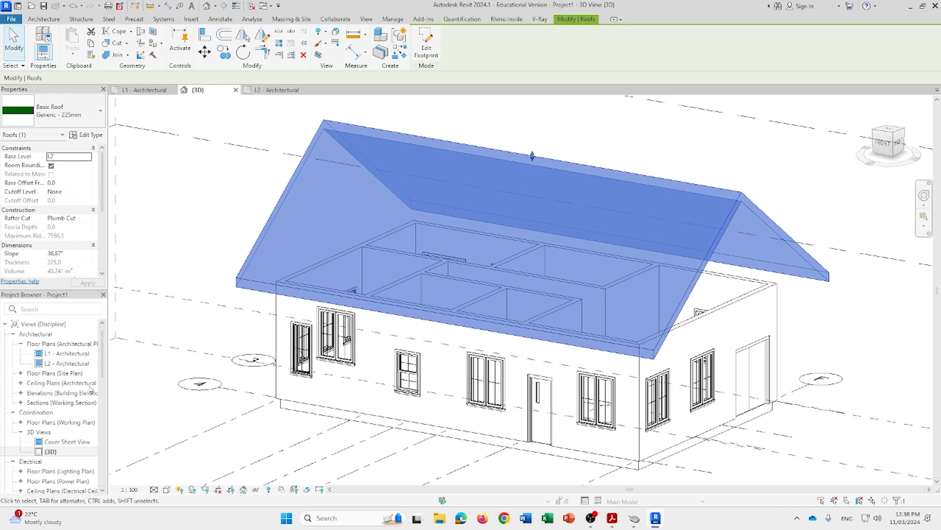
Reopen the roof's footprint sketch for editing in the L2 - Architectural floor plan
double_click(69, 363)
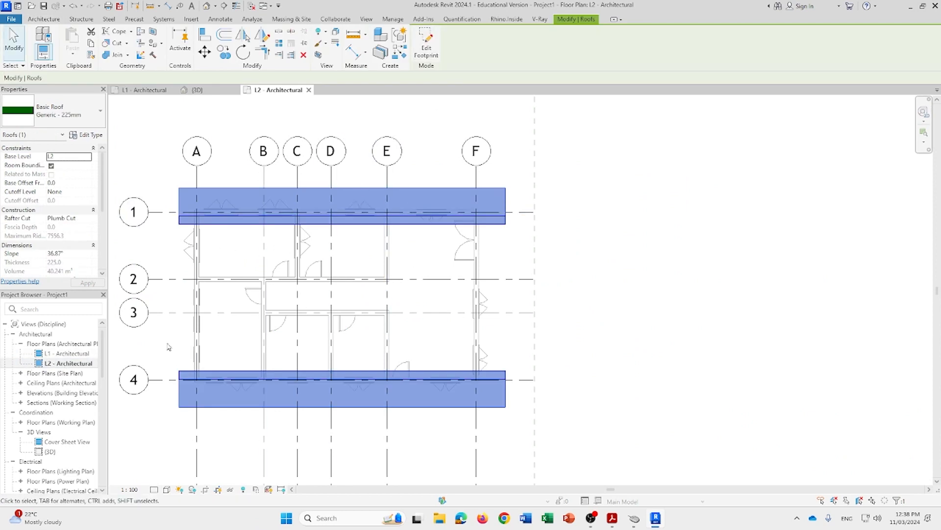
left_click(431, 178)
left_click(431, 193)
left_click(427, 46)
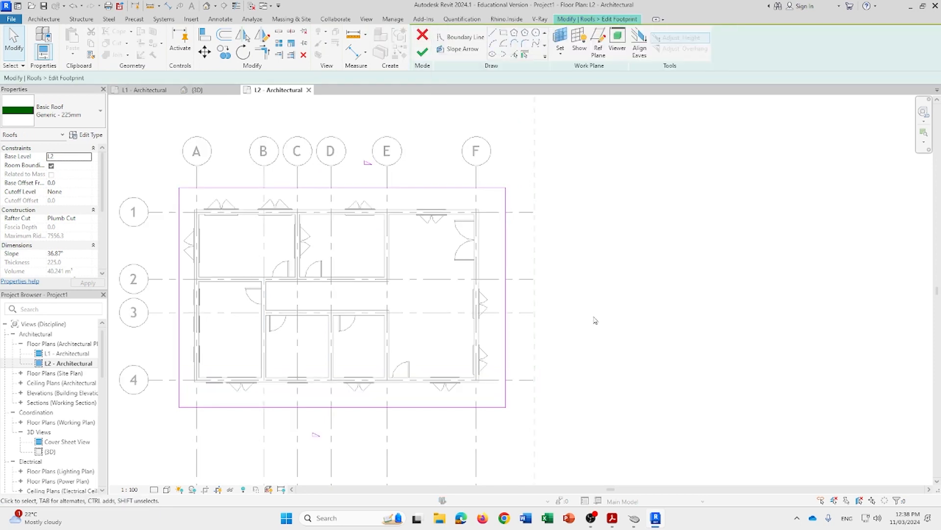
Turn slope definition back on for the footprint's short edges beside grids F and A
left_click(507, 327)
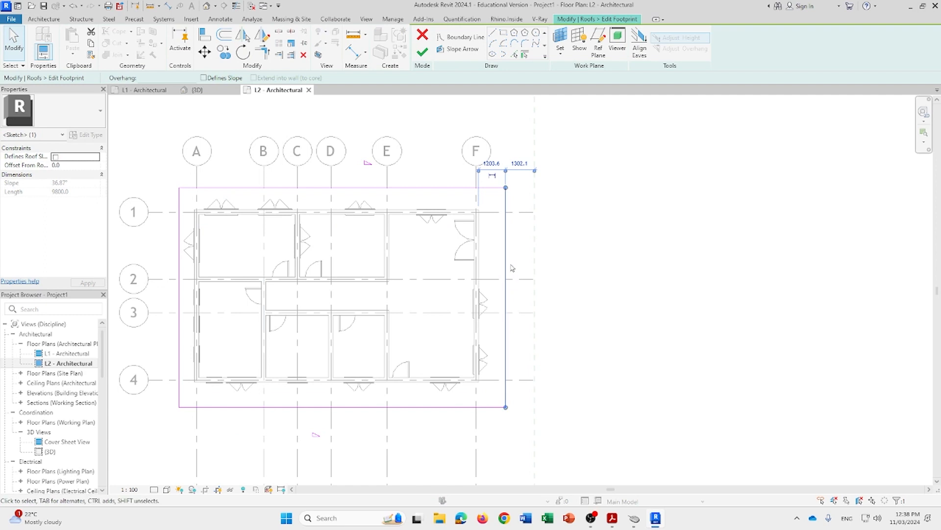
left_click(55, 157)
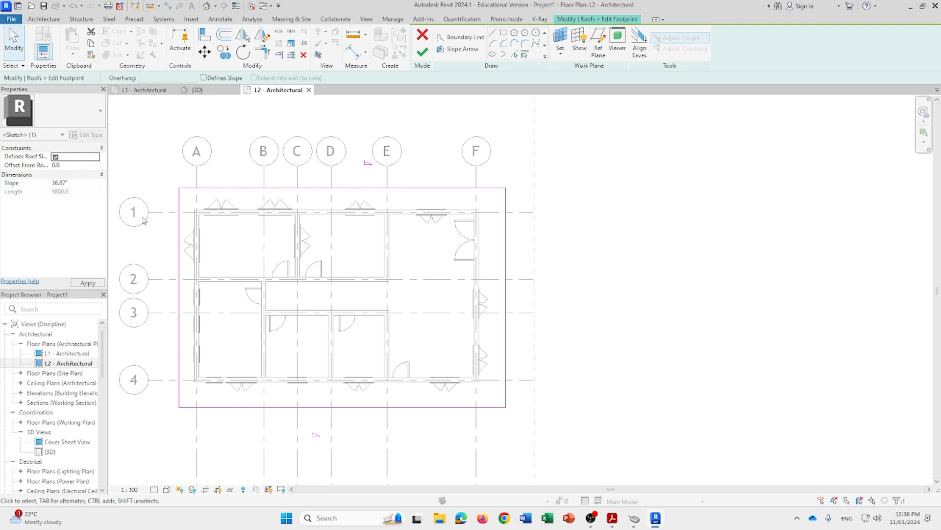
left_click(179, 218)
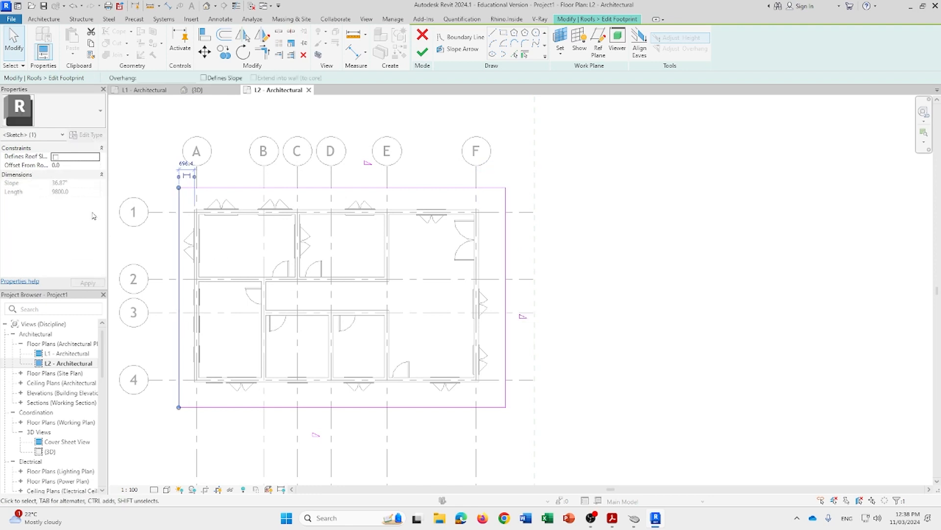
left_click(55, 157)
left_click(530, 321)
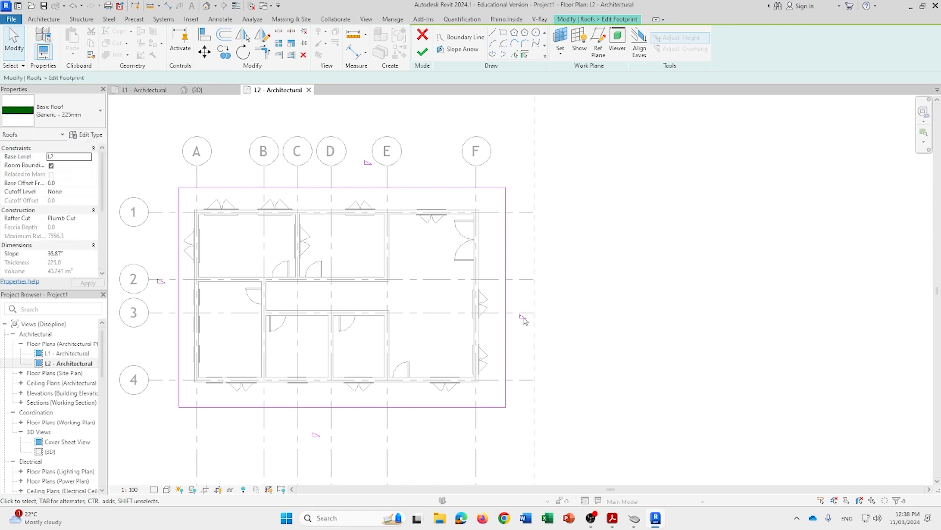
left_click(508, 324)
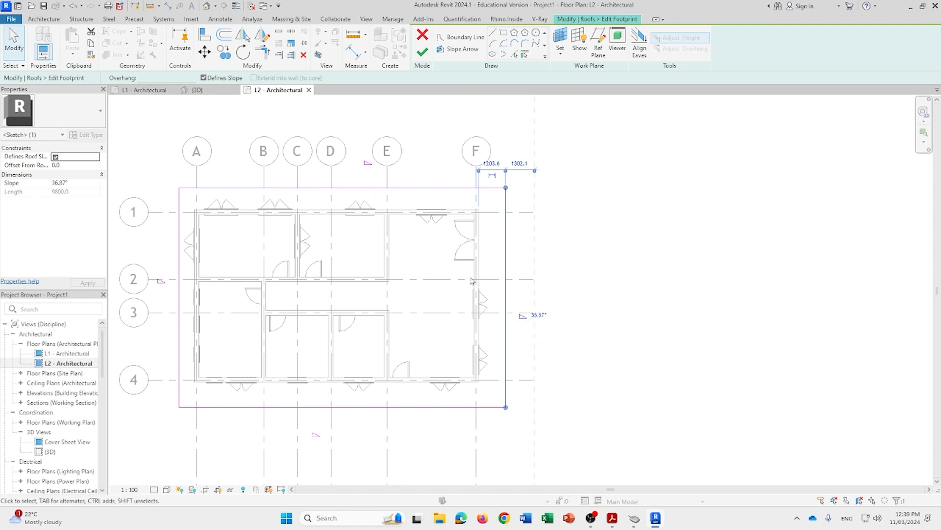
left_click(580, 282)
left_click(506, 288)
left_click(524, 301)
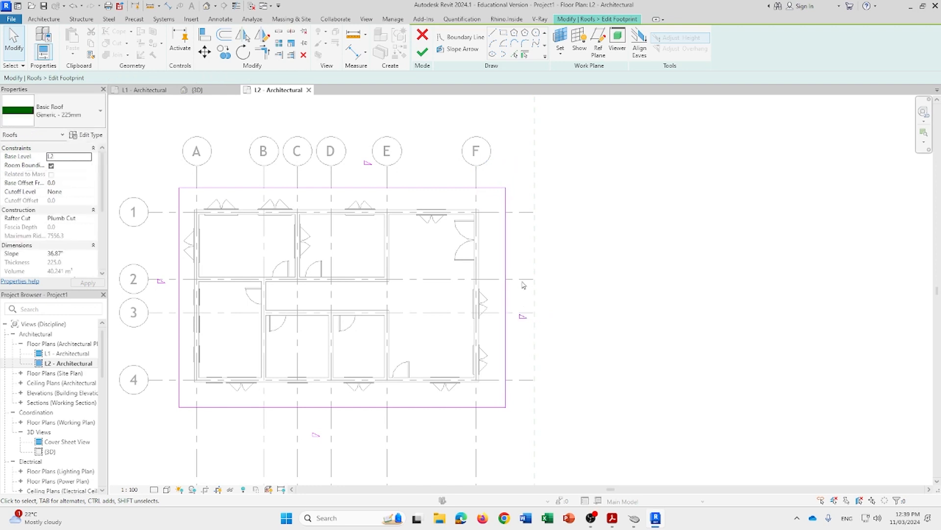
Remove the slope definition from the short footprint edges beside grids F and A, leaving only the long edges sloped
left_click(507, 284)
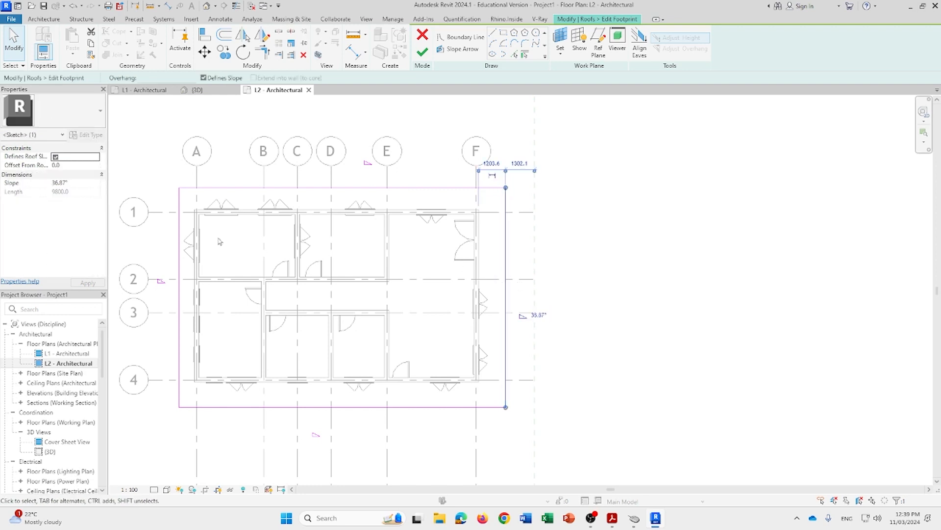
left_click(55, 156)
left_click(181, 309)
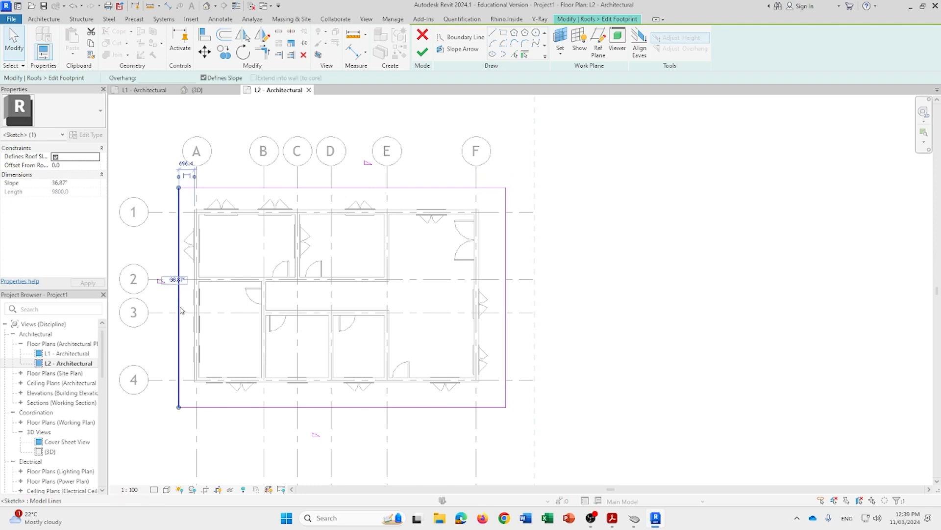
left_click(55, 157)
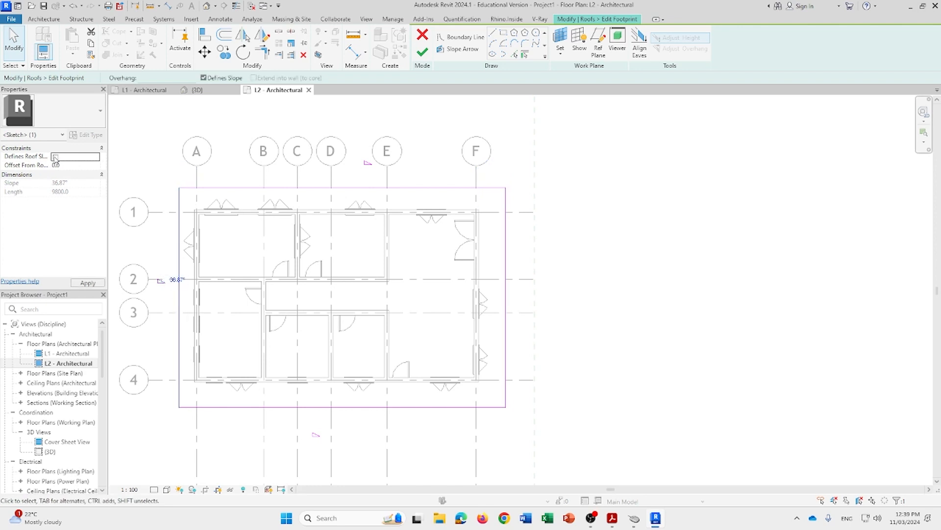
left_click(88, 283)
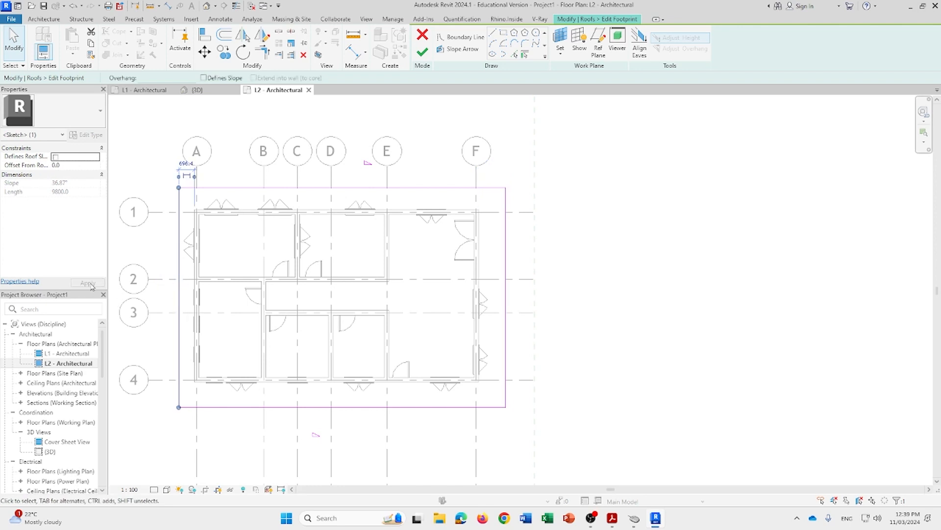
left_click(176, 444)
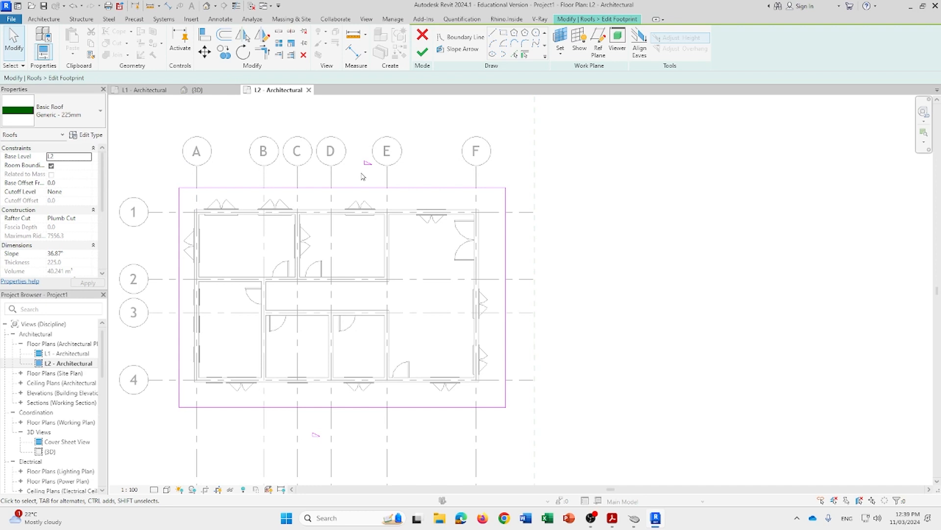
Set the slope of the long footprint edge outside grid 4 to 8°
left_click(338, 408)
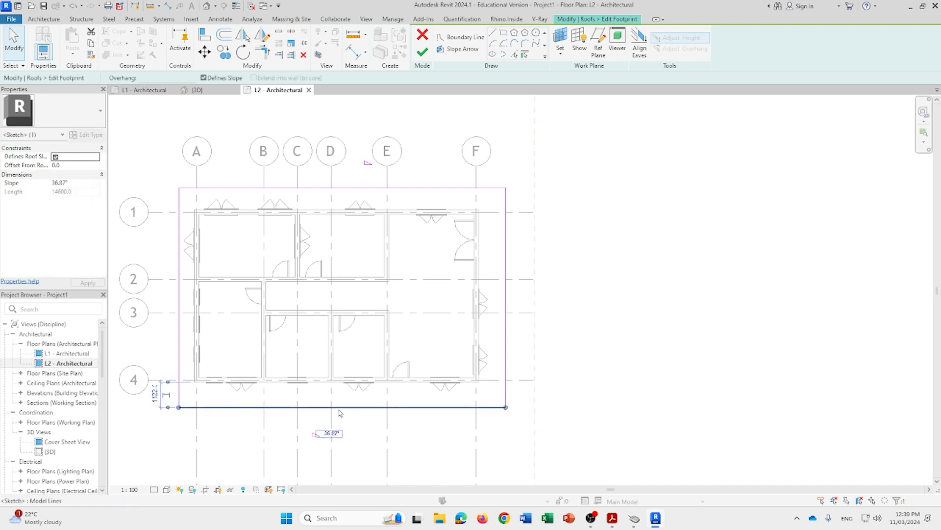
left_click(328, 435)
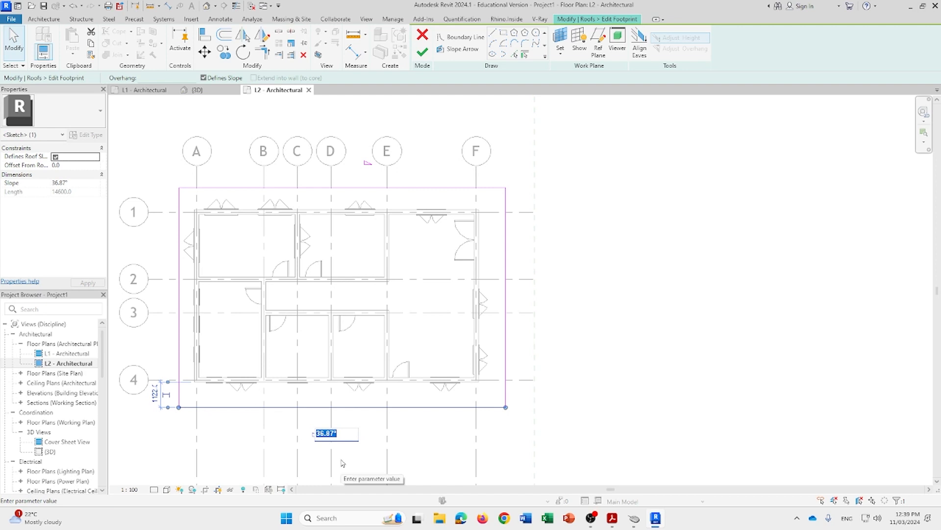
type("8")
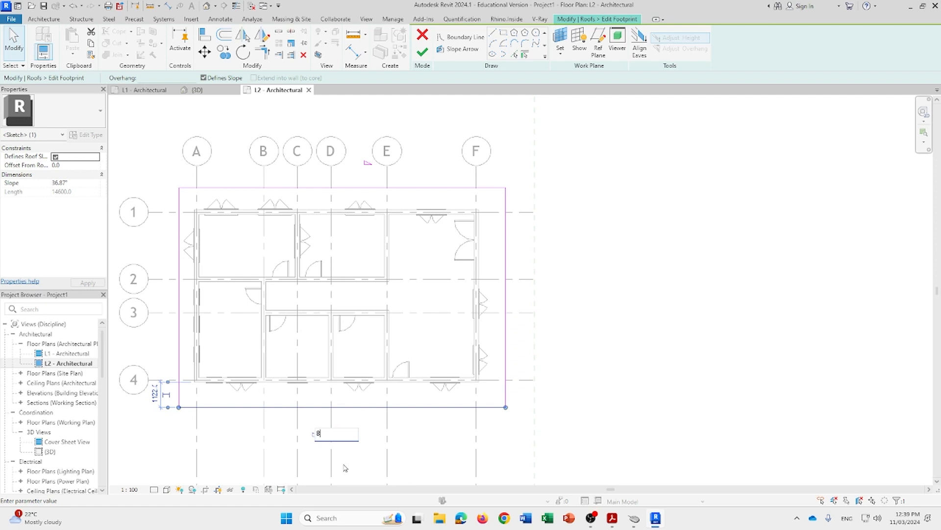
key("Return")
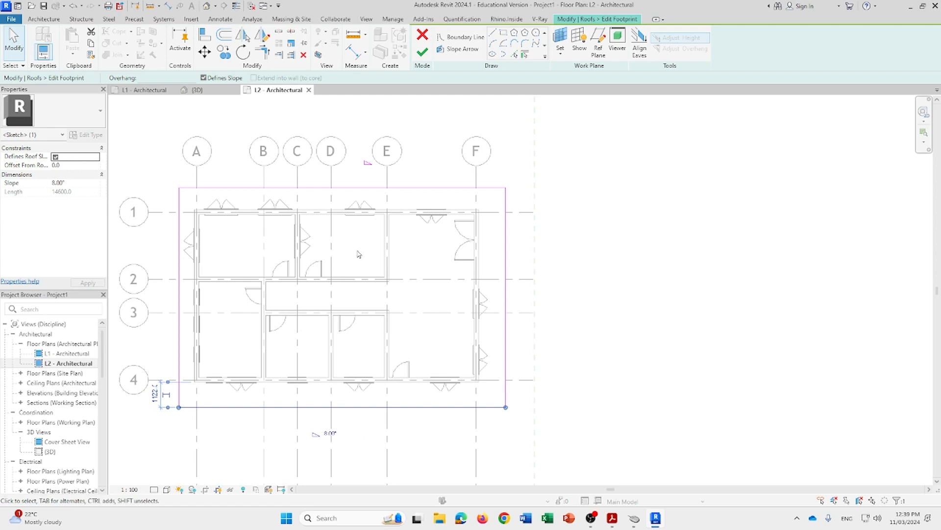
Set the slope of the long footprint edge outside grid 1 to 8° and finish the roof sketch
left_click(370, 189)
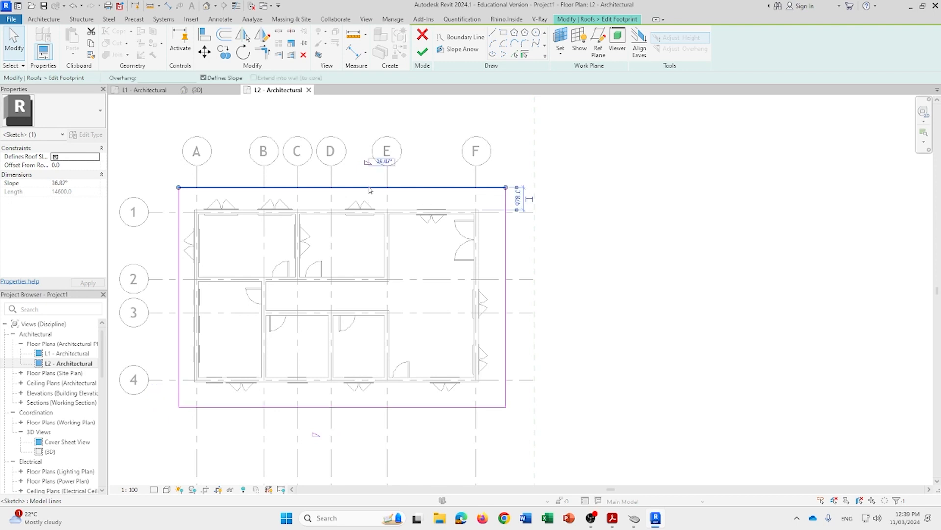
left_click(384, 163)
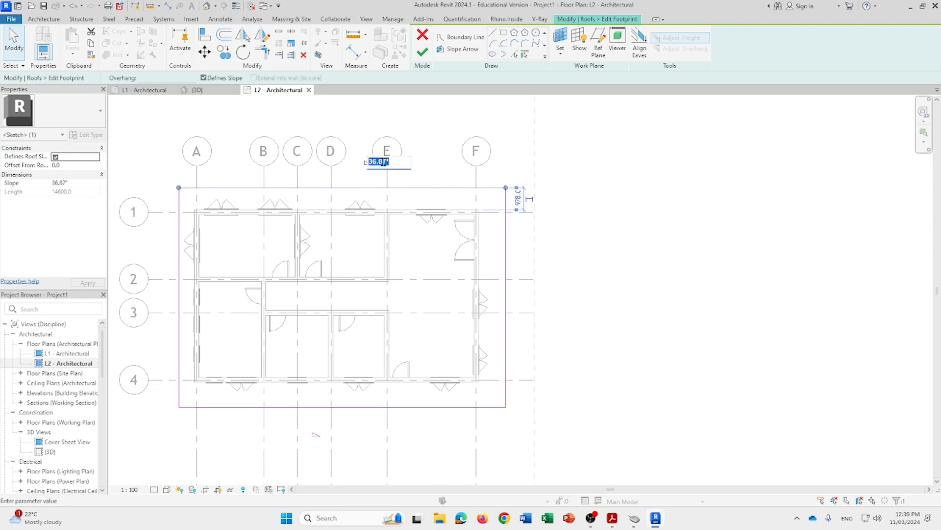
type("0")
key("Return")
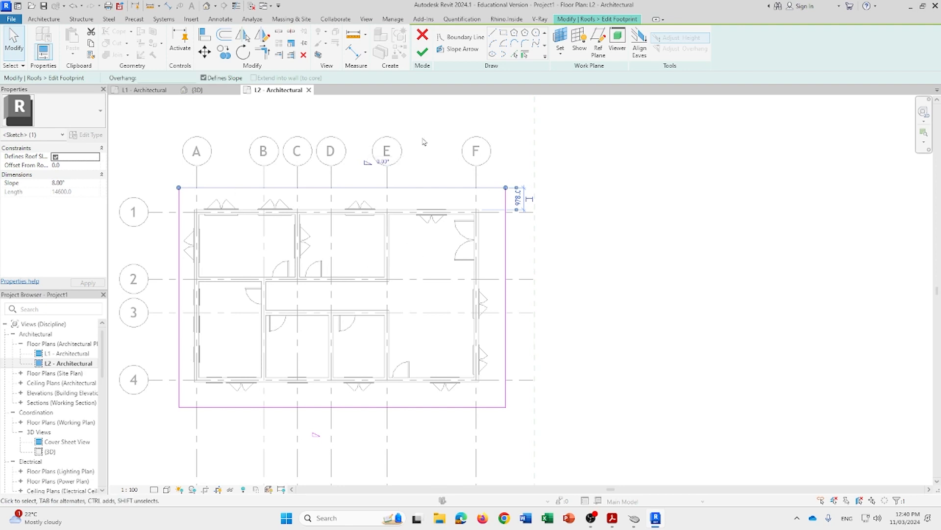
left_click(421, 52)
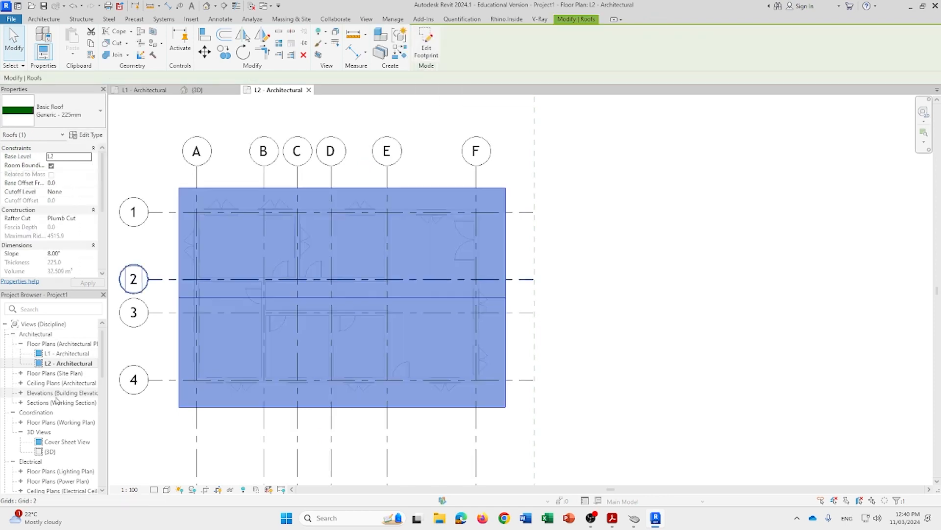
Open the {3D} view and examine the gable roof over the walls from the end and back of the house
double_click(54, 451)
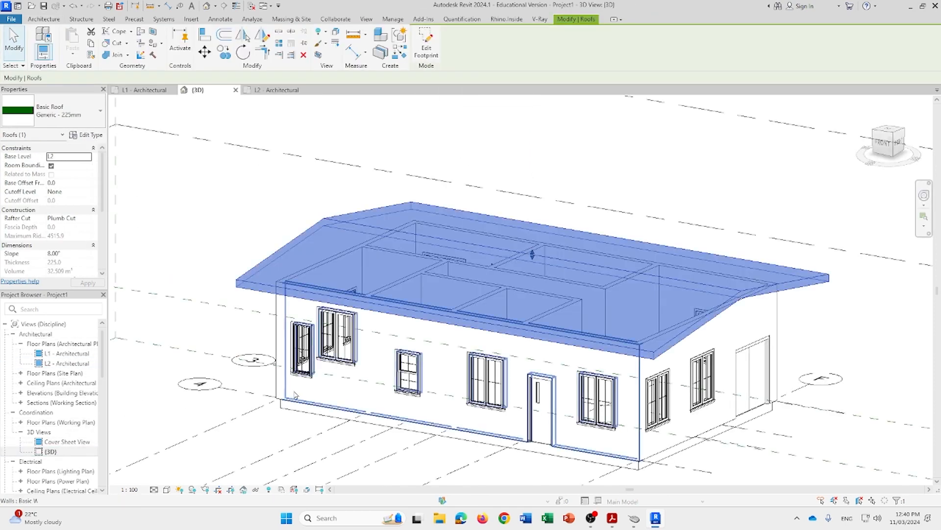
middle_click_drag(488, 377, 418, 247, "shift")
middle_click_drag(467, 229, 488, 299, "shift")
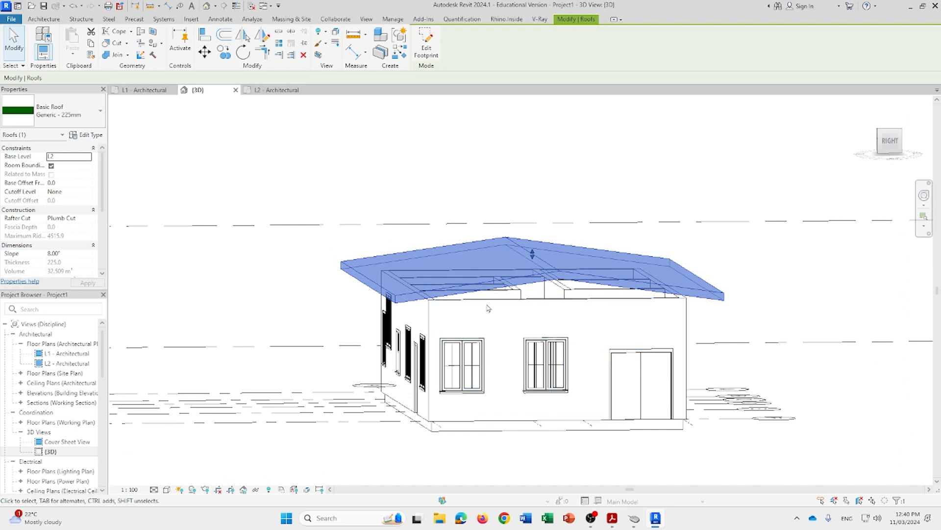
middle_click_drag(494, 310, 206, 345, "shift")
scroll(544, 343, "down", 2)
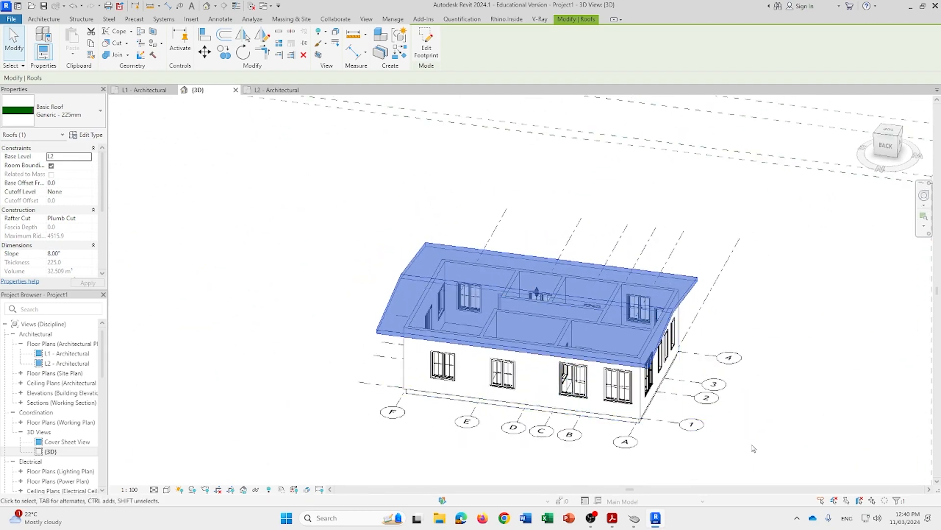
left_click(745, 440)
scroll(750, 436, "down", 1)
middle_click_drag(762, 417, 730, 381)
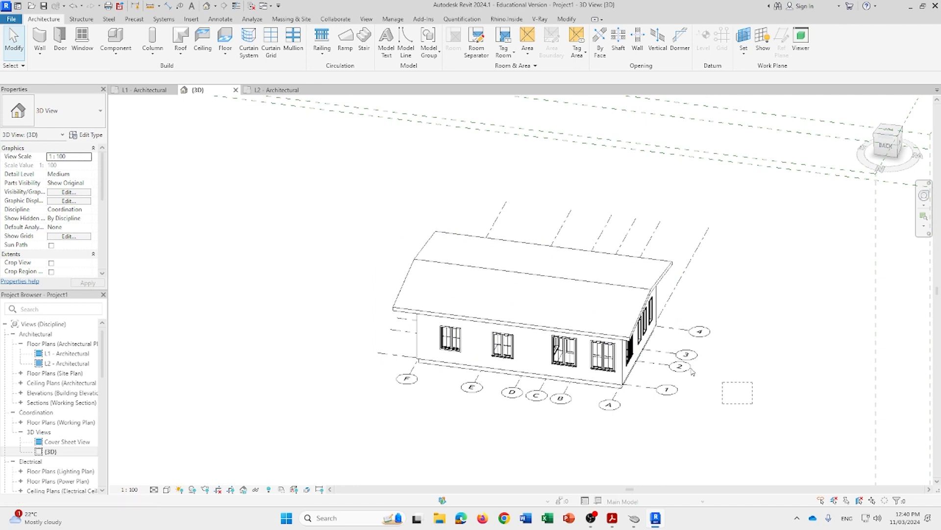
Select the whole house with its grids, filter the selection to Walls only, and clear it after checking
left_click_drag(756, 409, 303, 194)
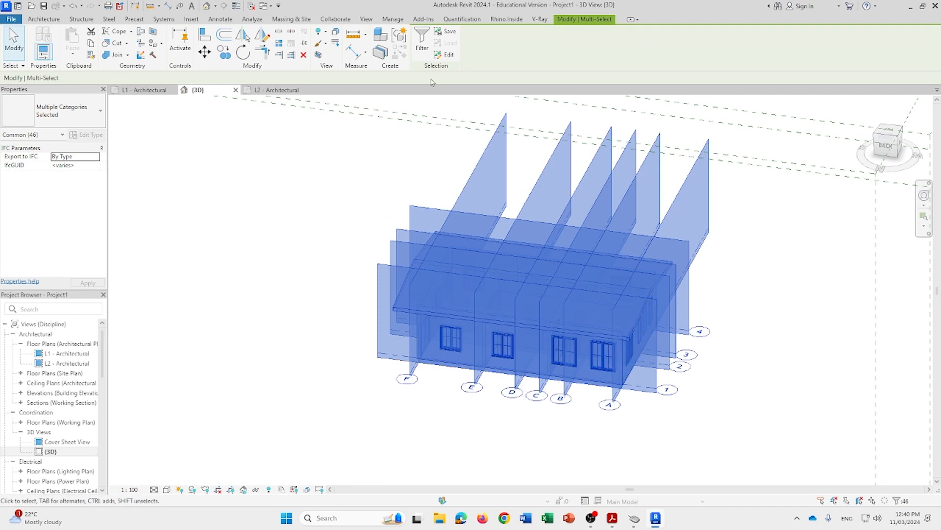
left_click(424, 44)
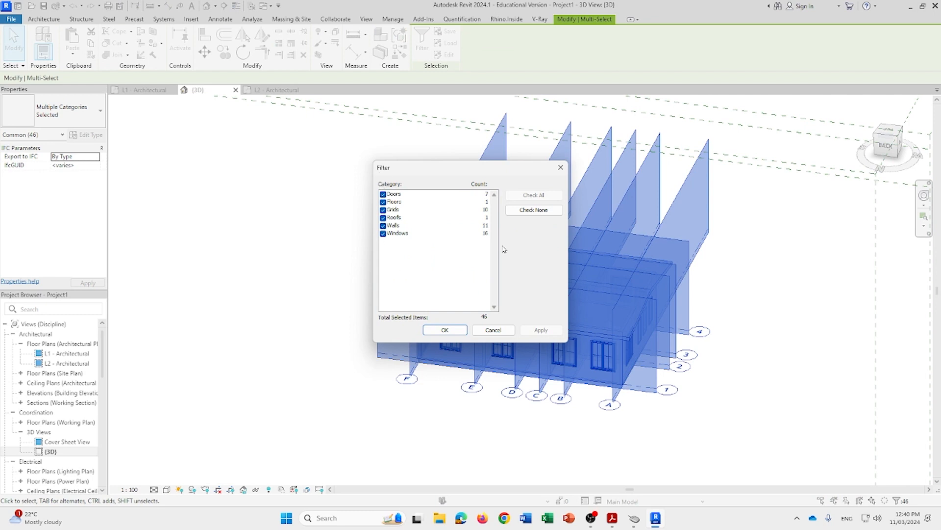
left_click(548, 212)
left_click(383, 226)
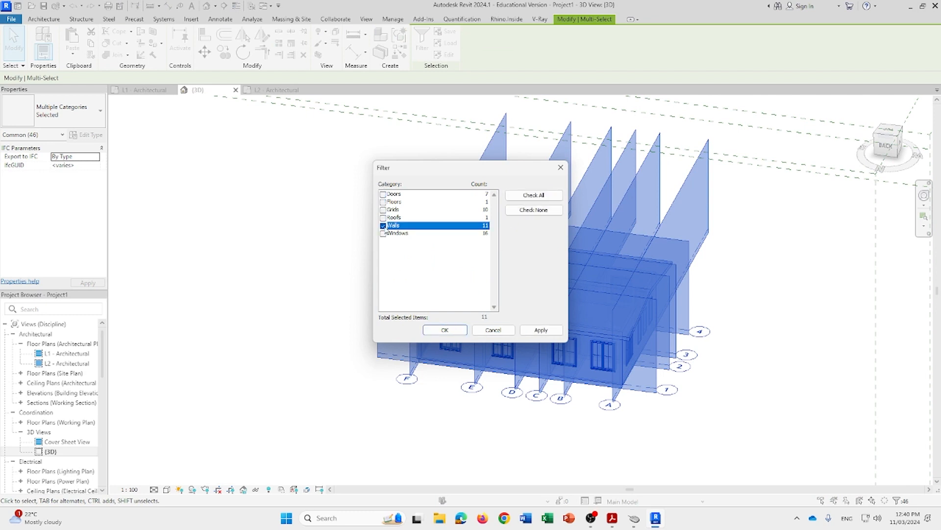
left_click(541, 329)
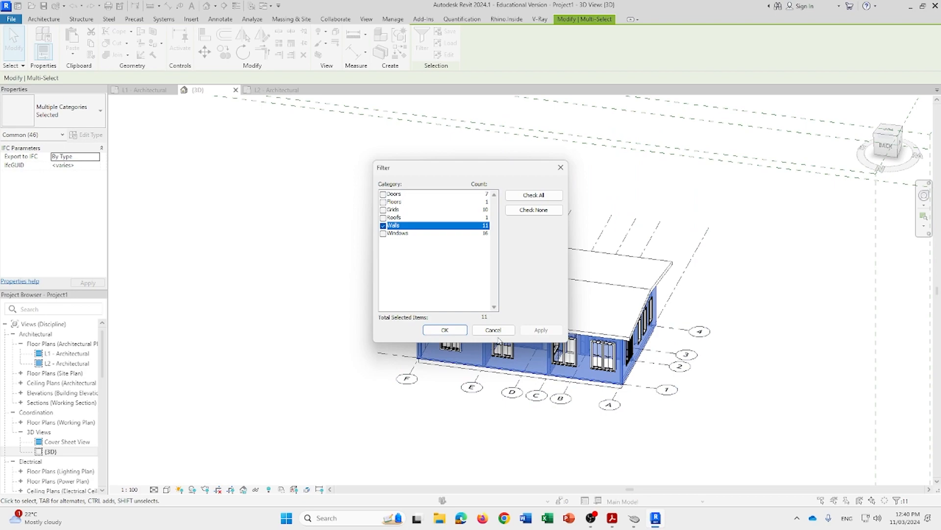
left_click(445, 330)
middle_click_drag(602, 348, 556, 425, "shift")
left_click(556, 424)
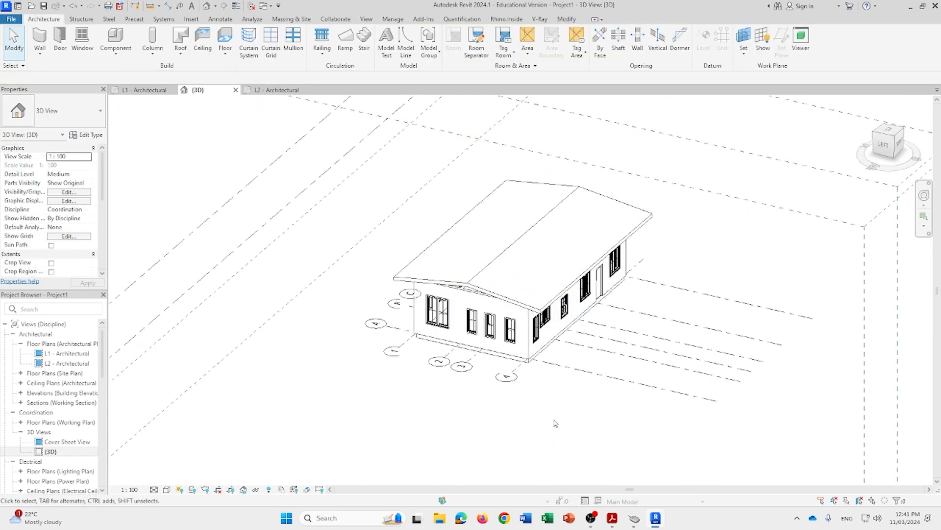
Select all instances of the Generic - 200mm wall in the entire project, starting from the end wall, and clear the selection
right_click(529, 324)
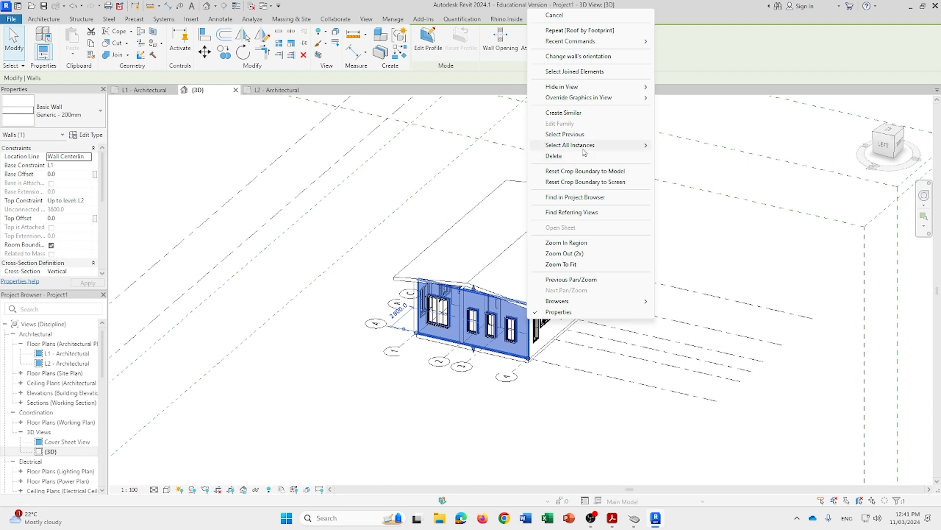
mouse_move(584, 149)
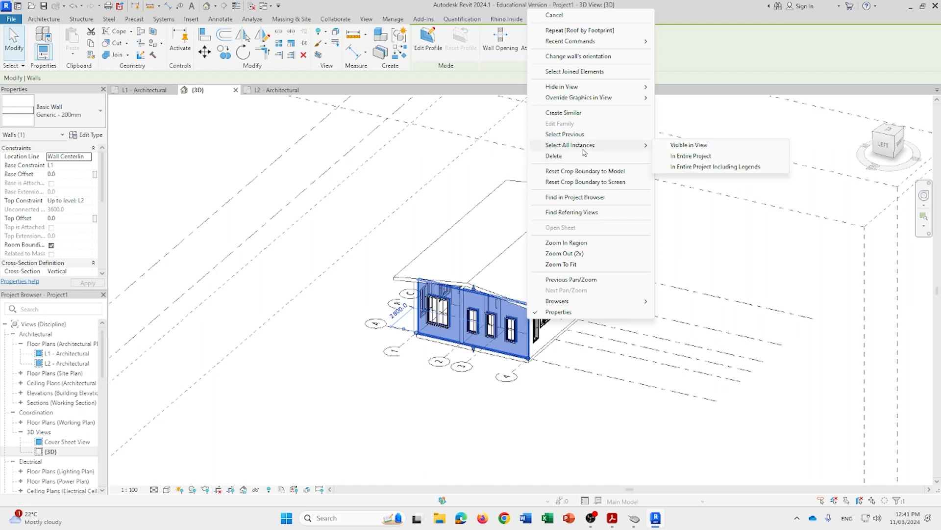
left_click(690, 156)
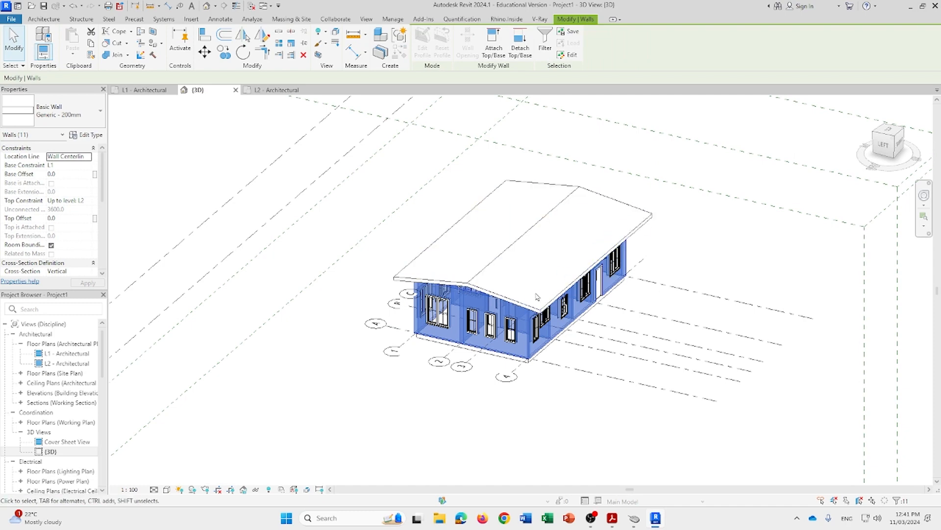
left_click(538, 401)
scroll(525, 325, "up", 2)
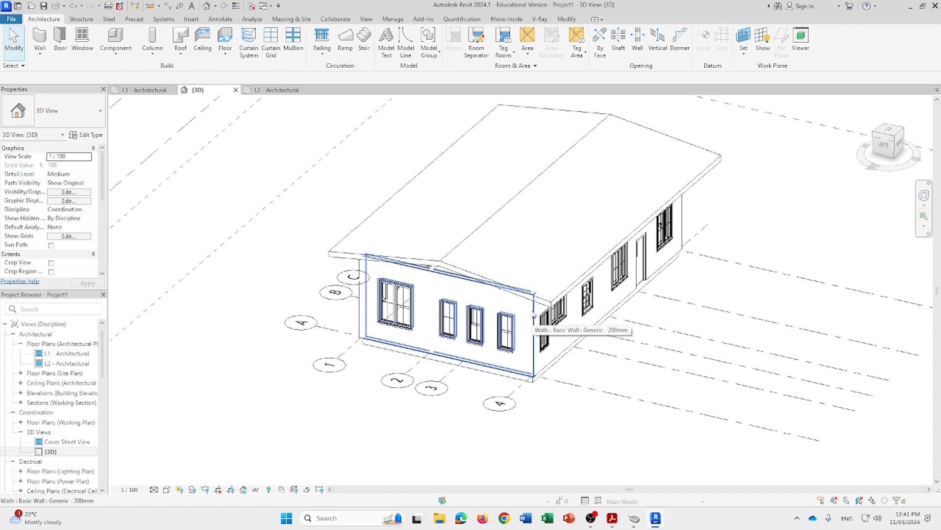
right_click(534, 314)
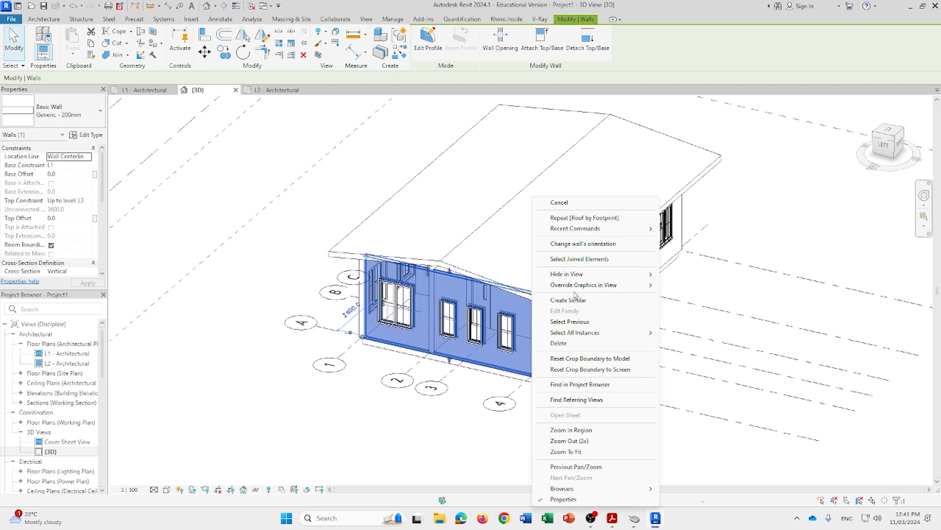
mouse_move(587, 335)
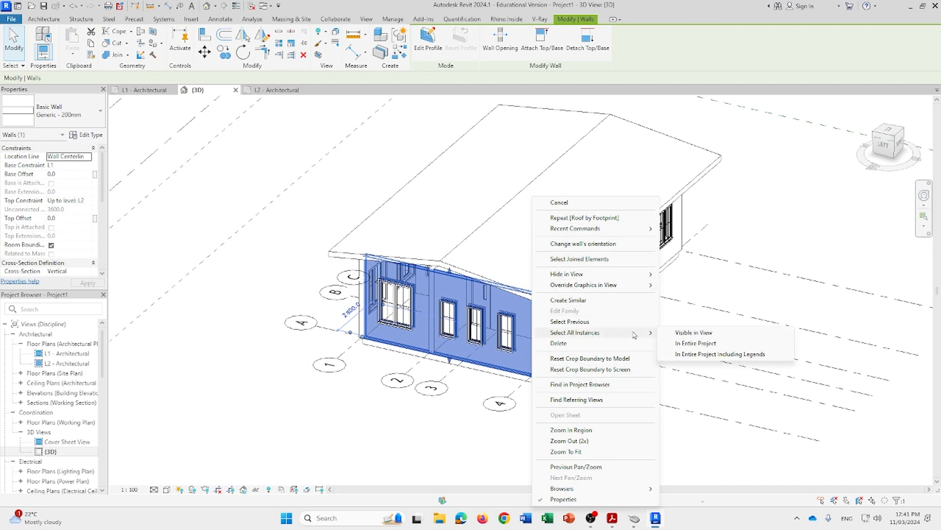
left_click(699, 344)
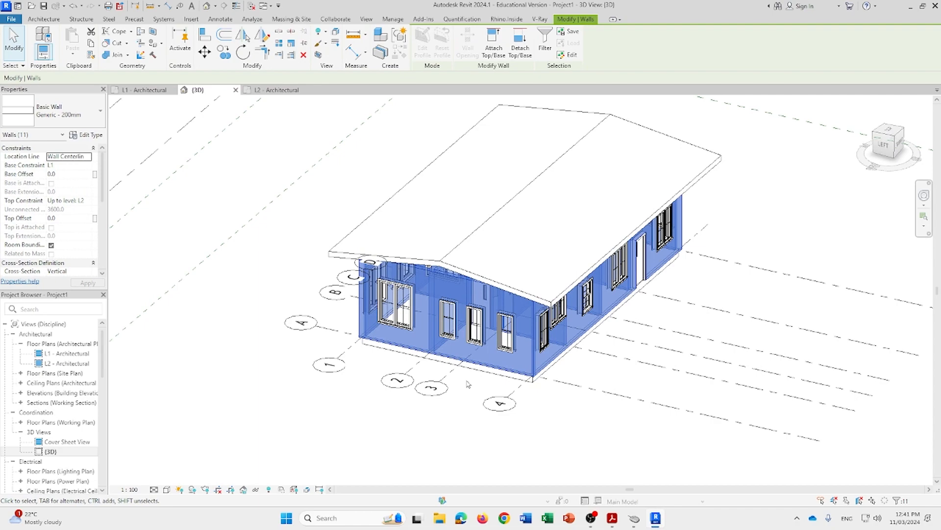
left_click(381, 447)
Select the entire model from the back of the house and reduce the selection to the Walls category
middle_click_drag(414, 395, 564, 406, "shift")
scroll(563, 406, "down", 3)
middle_click_drag(487, 410, 605, 403, "shift")
left_click_drag(734, 416, 341, 210)
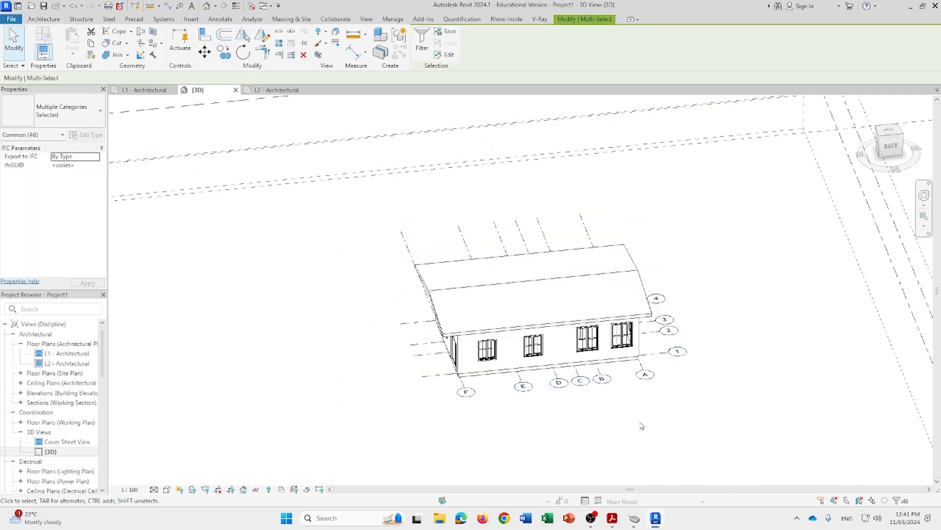
left_click(690, 428)
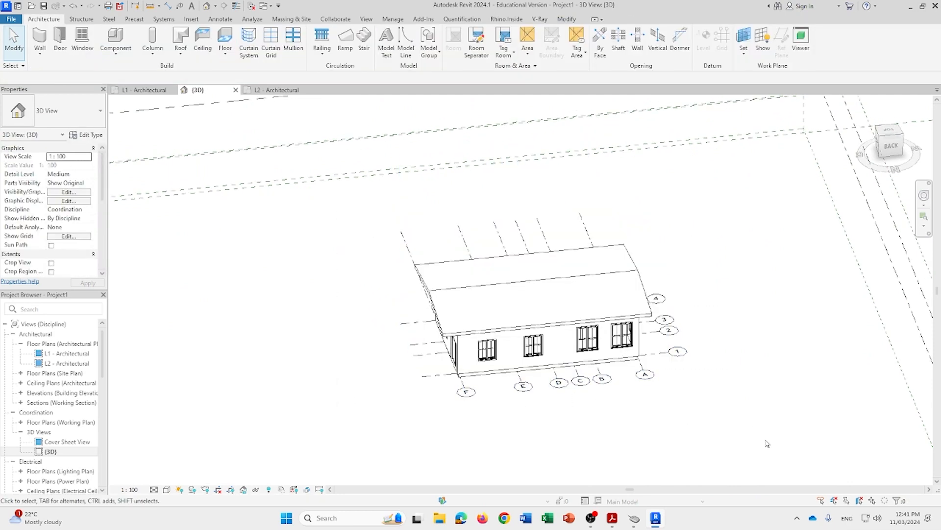
left_click_drag(790, 440, 343, 206)
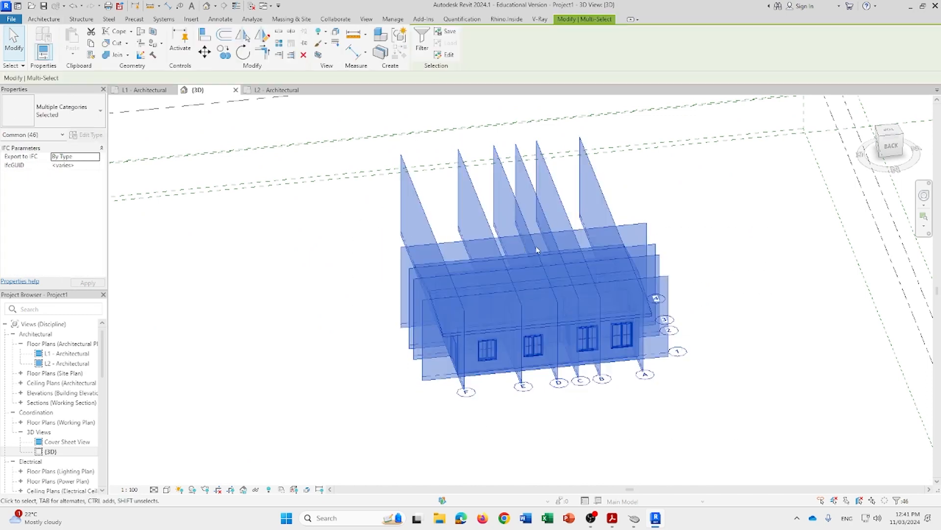
left_click(422, 40)
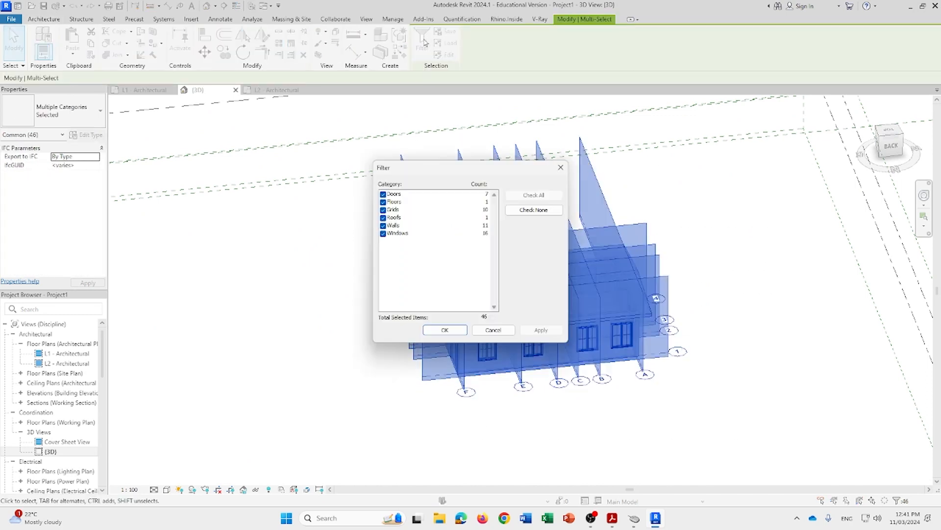
left_click(539, 210)
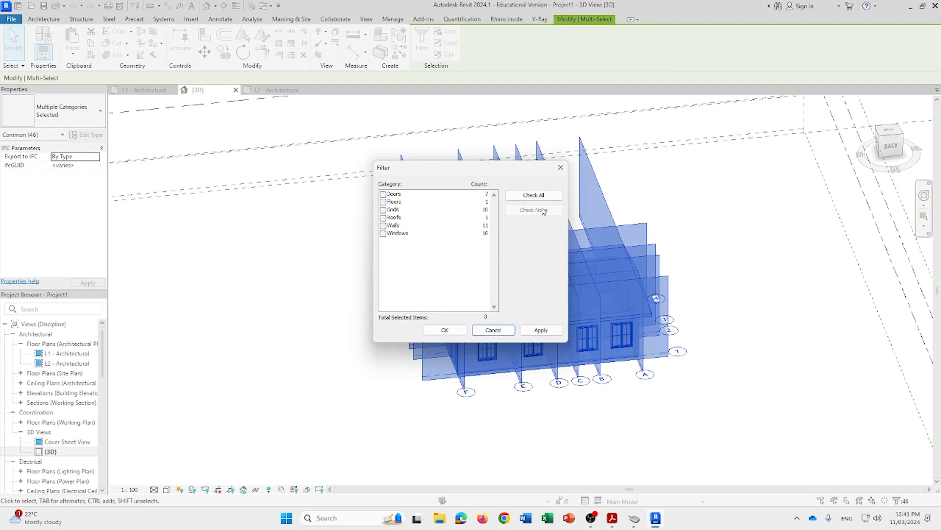
left_click(384, 226)
left_click(541, 329)
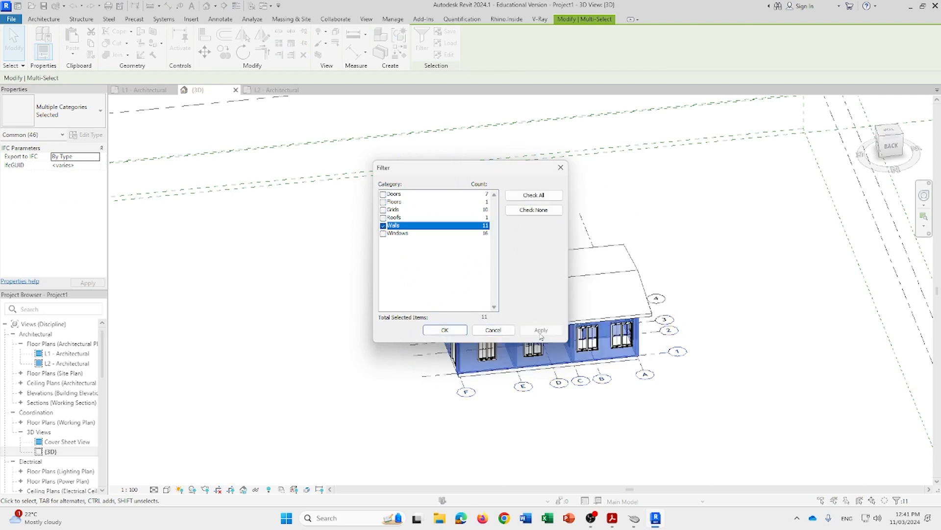
left_click(445, 331)
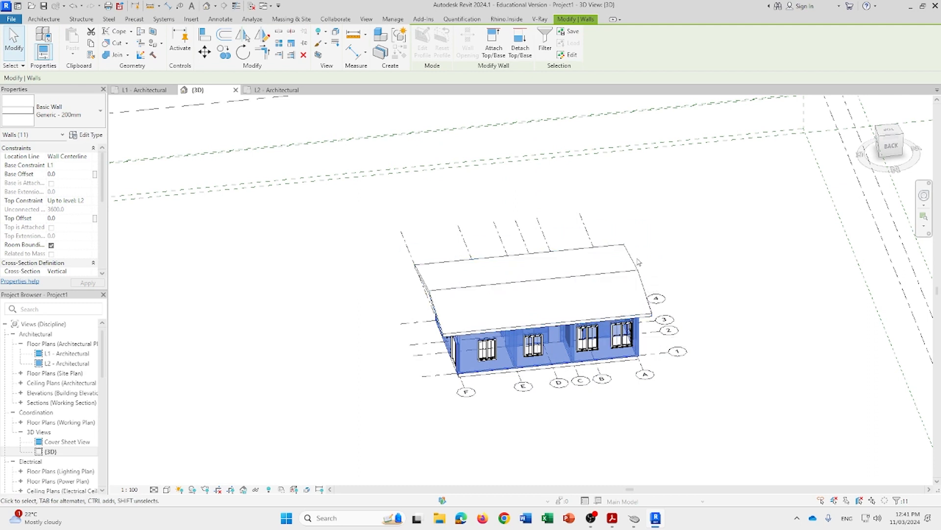
Reselect all house elements and grids and filter them so that only the walls stay selected
left_click_drag(730, 405, 350, 215)
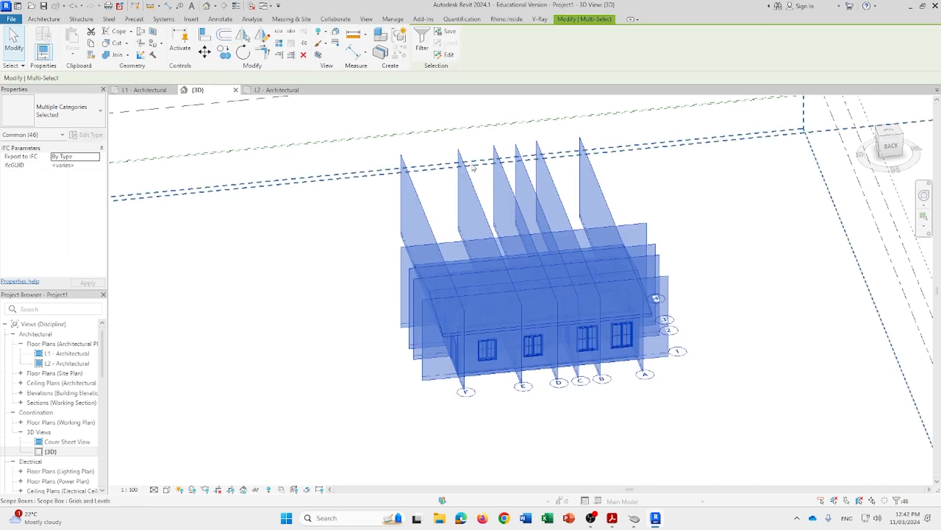
left_click(422, 41)
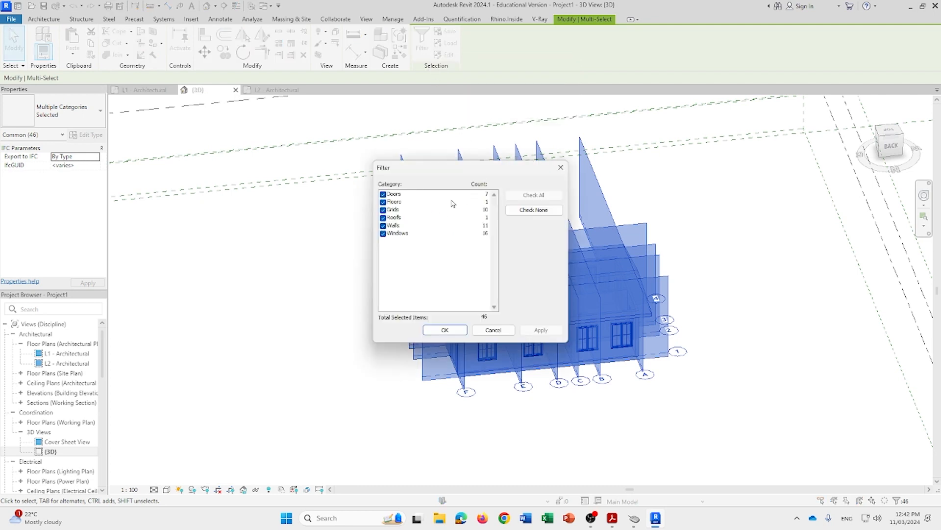
left_click(531, 210)
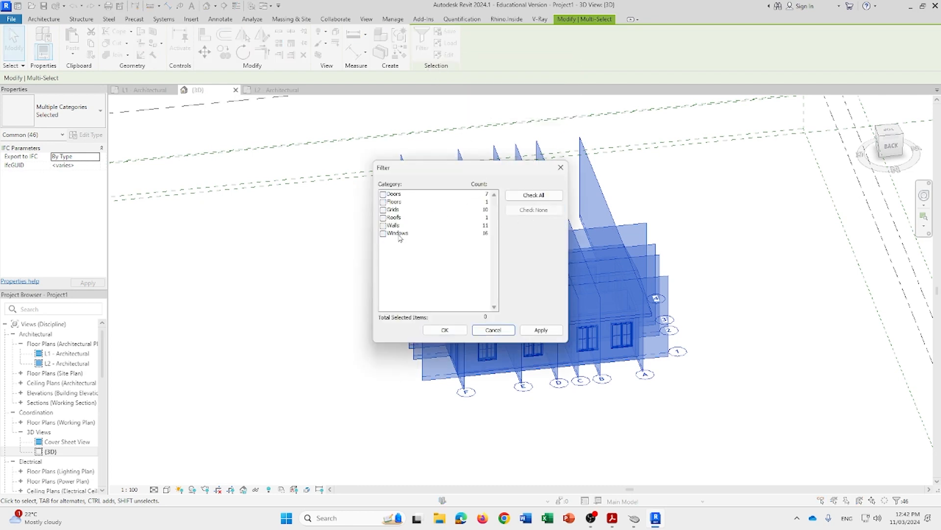
left_click(384, 226)
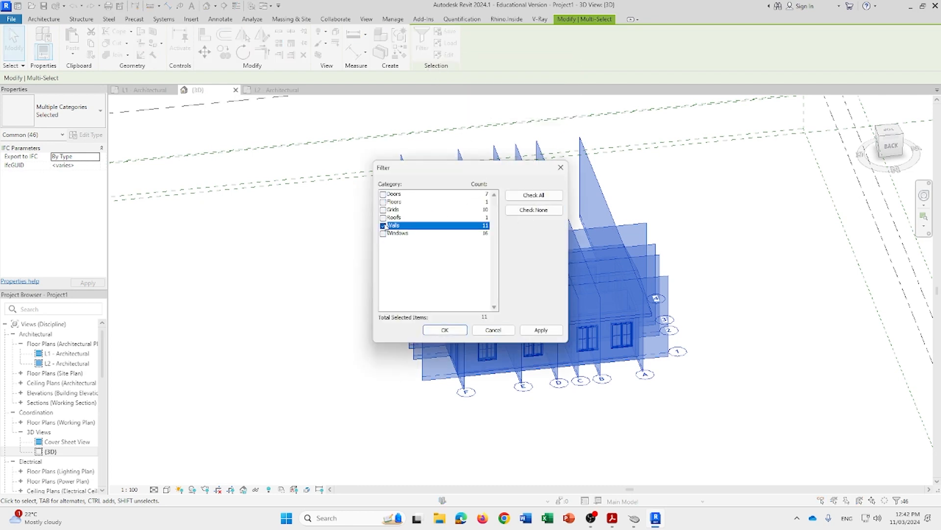
left_click(539, 332)
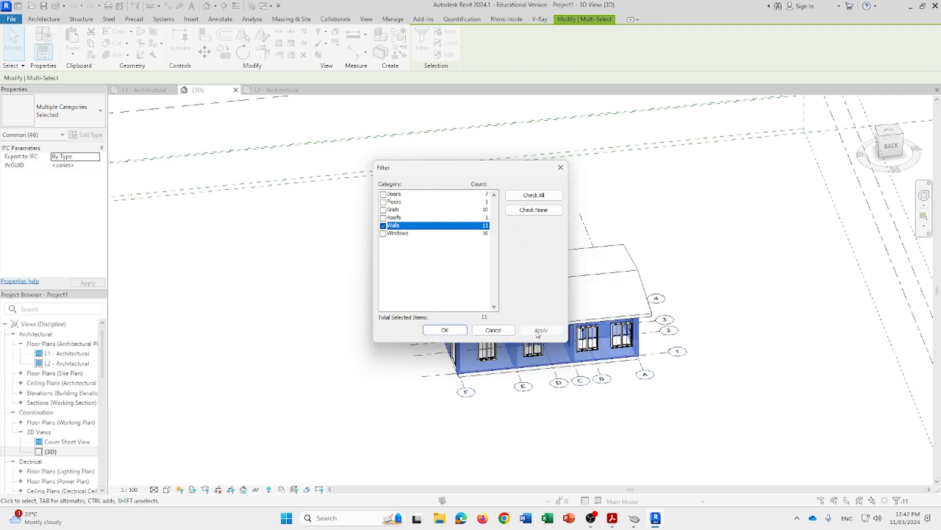
left_click(444, 330)
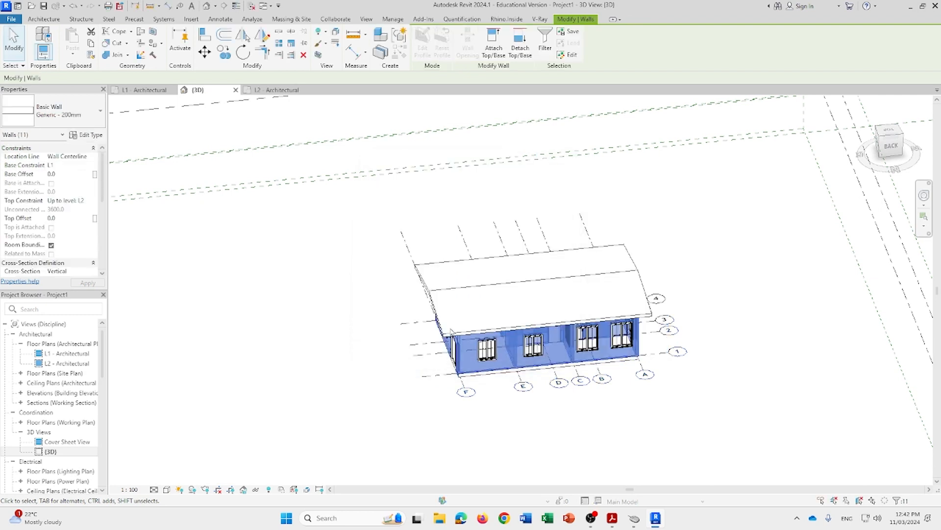
Attach the tops of the selected walls to the Generic - 225mm gable roof
middle_click_drag(643, 359, 527, 182, "shift")
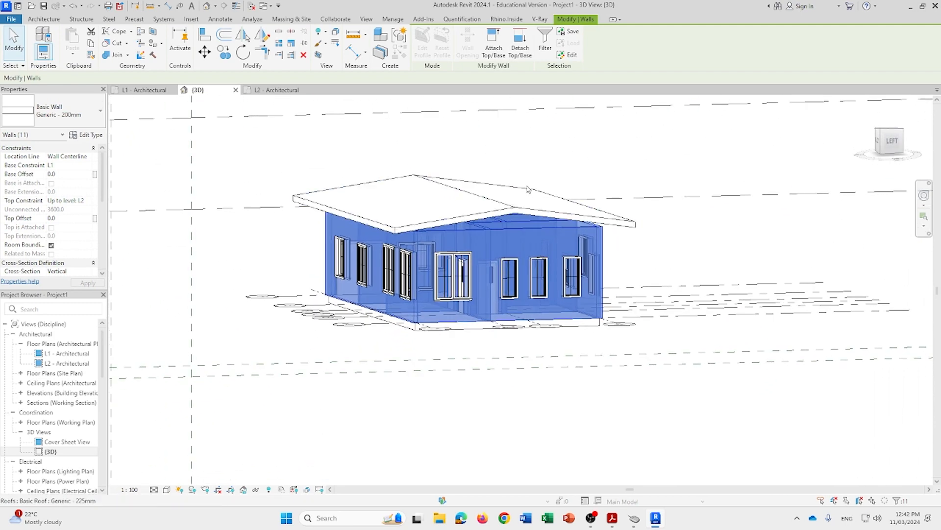
left_click(495, 38)
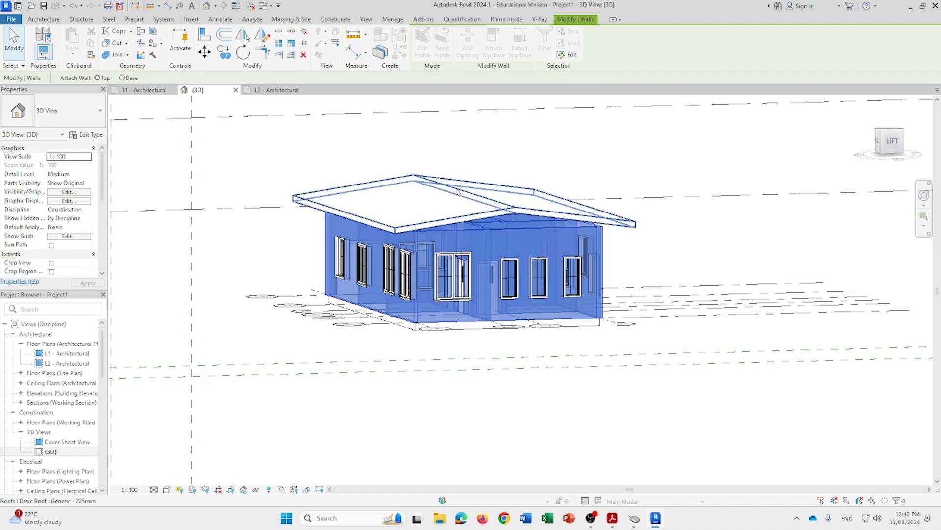
left_click(458, 192)
middle_click_drag(503, 263, 498, 284, "shift")
left_click(503, 163)
scroll(462, 198, "up", 2)
Select the roof to examine the walls beneath it from above, and clear the selection
left_click(462, 200)
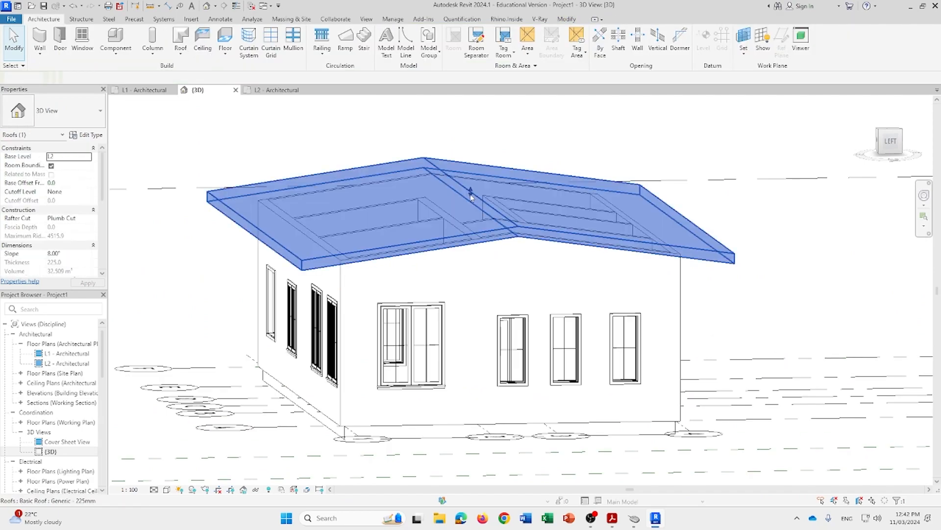
middle_click_drag(462, 200, 518, 330, "shift")
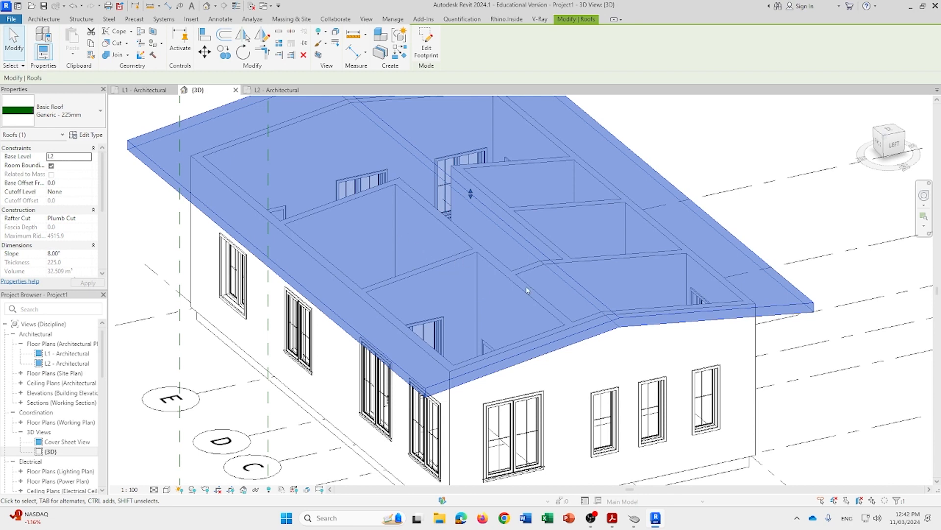
scroll(527, 290, "down", 3)
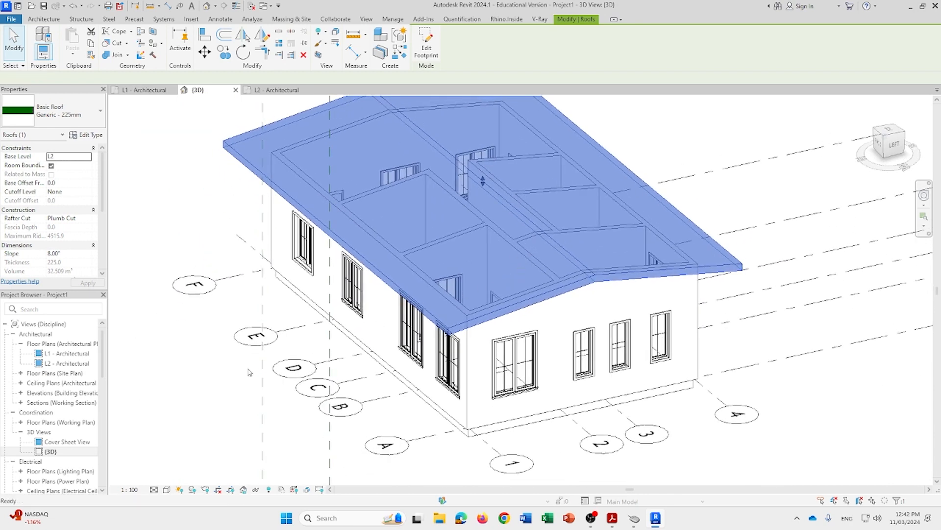
left_click(224, 386)
Select the whole house with its grids from the back, reduce the selection to Walls only, and clear it
middle_click_drag(555, 440, 518, 336, "shift")
left_click_drag(593, 372, 235, 144)
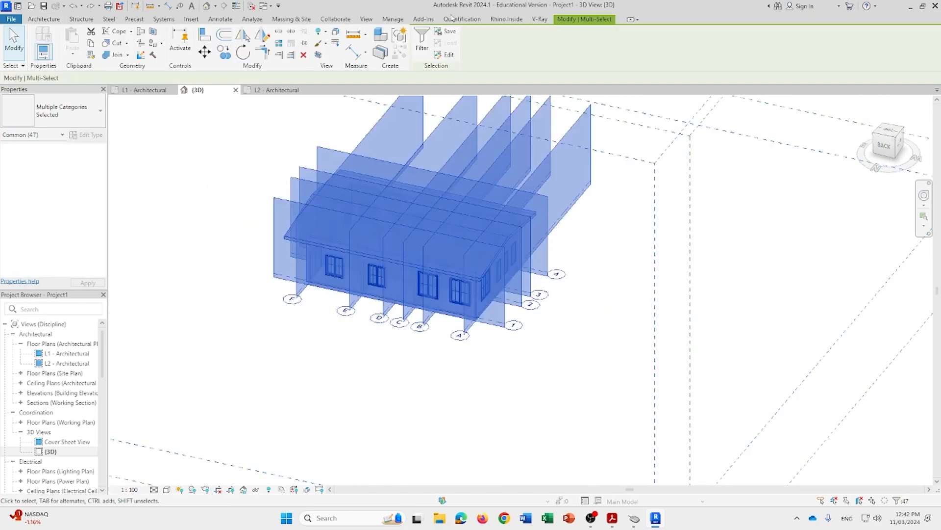
left_click(422, 38)
left_click(533, 209)
left_click(383, 233)
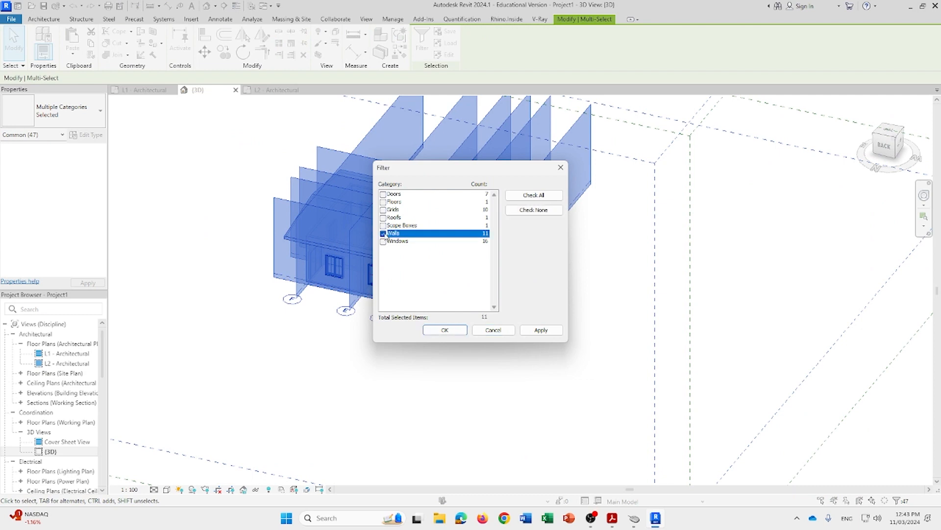
left_click(541, 330)
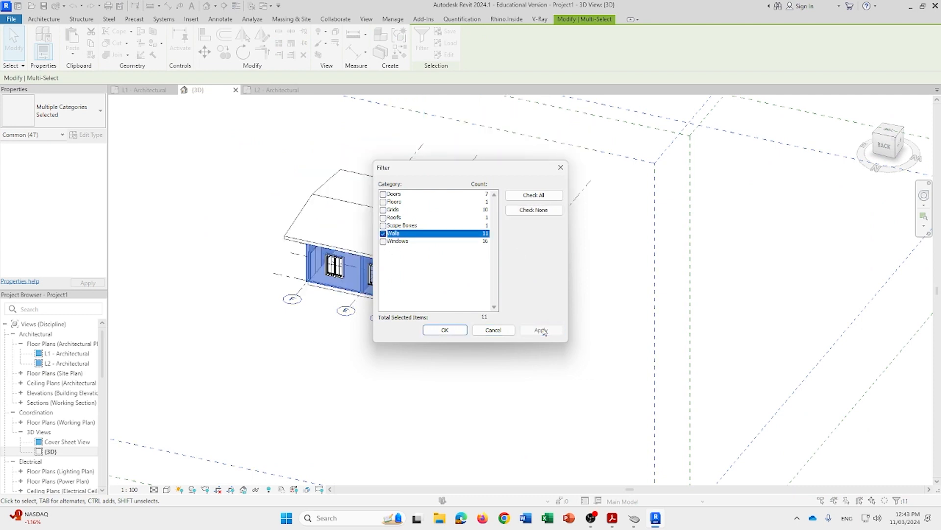
left_click(447, 331)
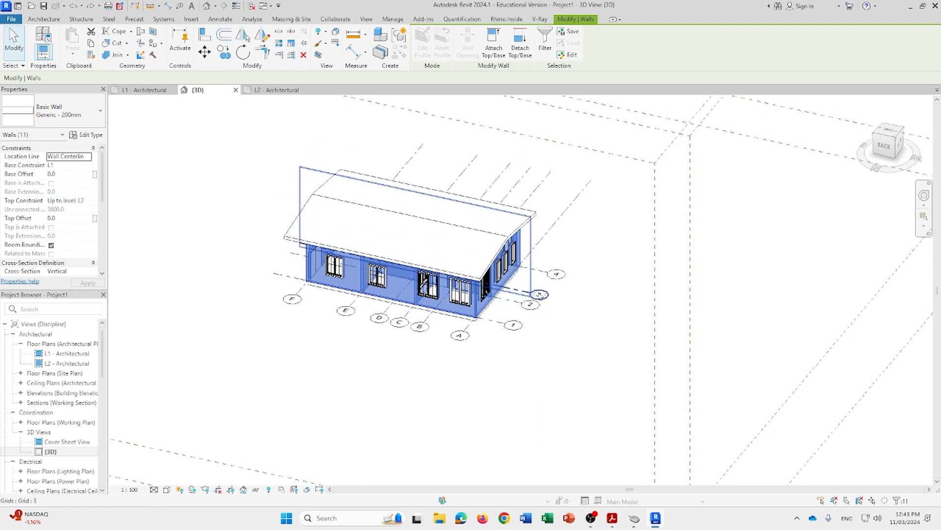
left_click(557, 382)
Reselect all house elements and grids and filter the selection down to the Walls category
left_click_drag(637, 343, 195, 153)
left_click(422, 41)
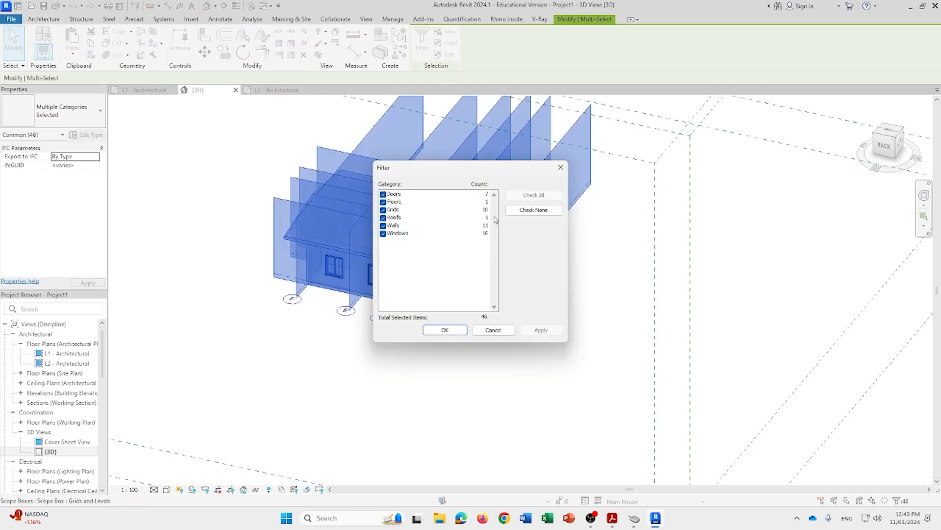
left_click(528, 209)
left_click(383, 225)
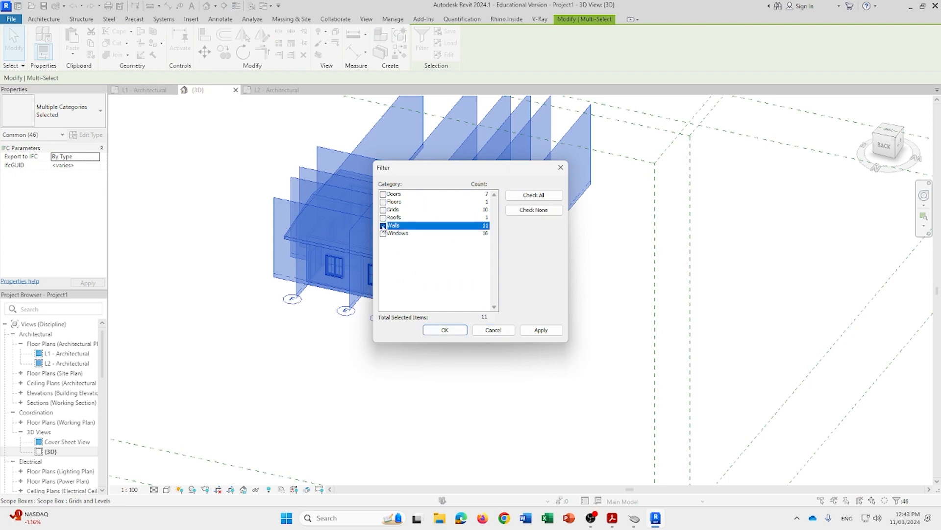
left_click(542, 329)
left_click(443, 330)
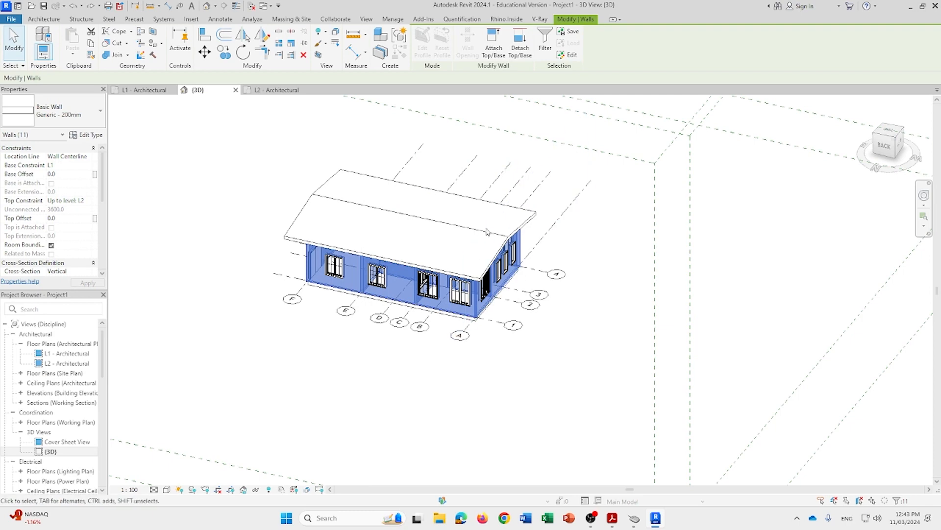
Attach the tops of all filtered walls to the gable roof and view the house from the back
middle_click_drag(582, 365, 518, 279, "shift")
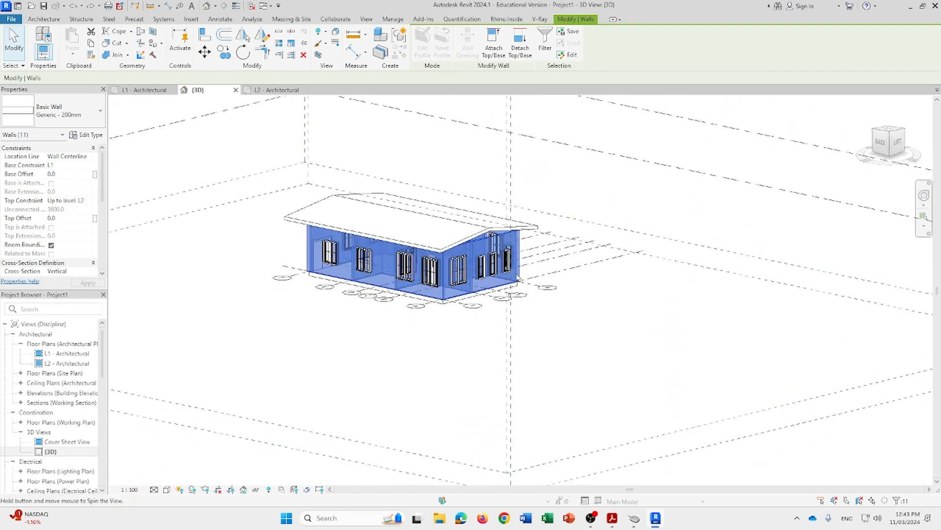
left_click(497, 41)
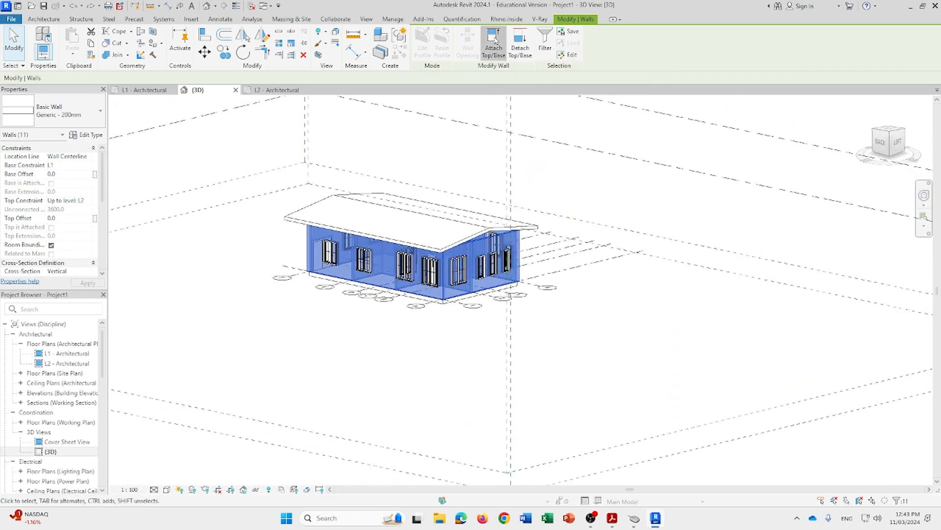
left_click(417, 196)
scroll(417, 195, "up", 3)
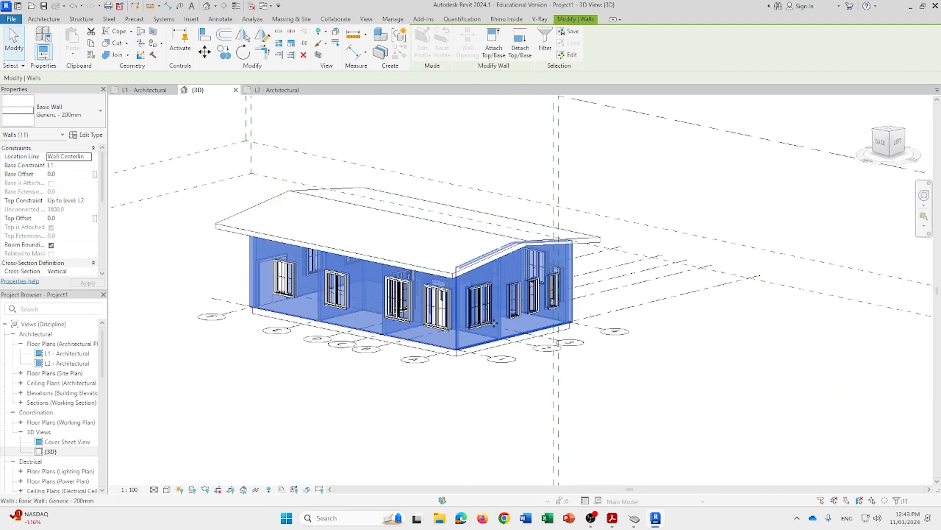
middle_click_drag(494, 323, 662, 410, "shift")
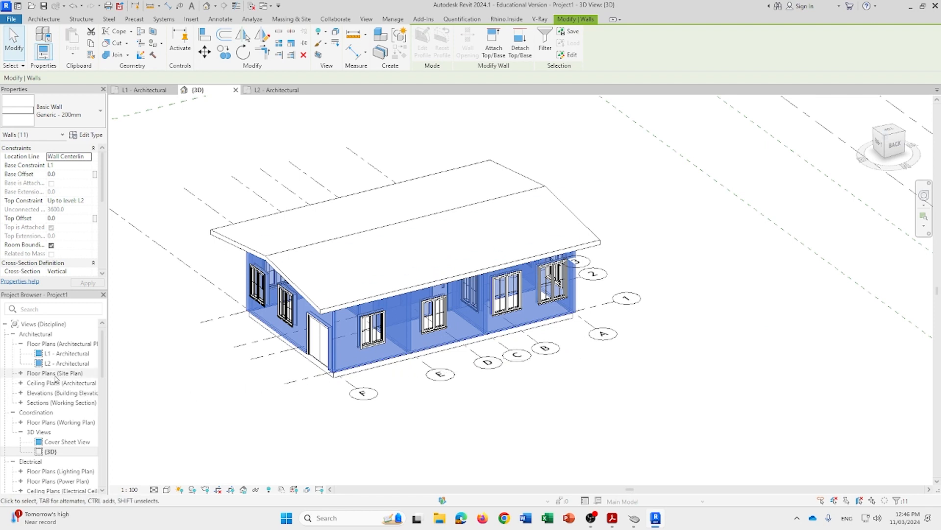
Open the L1 - Architectural floor plan and cancel saving the project
double_click(69, 354)
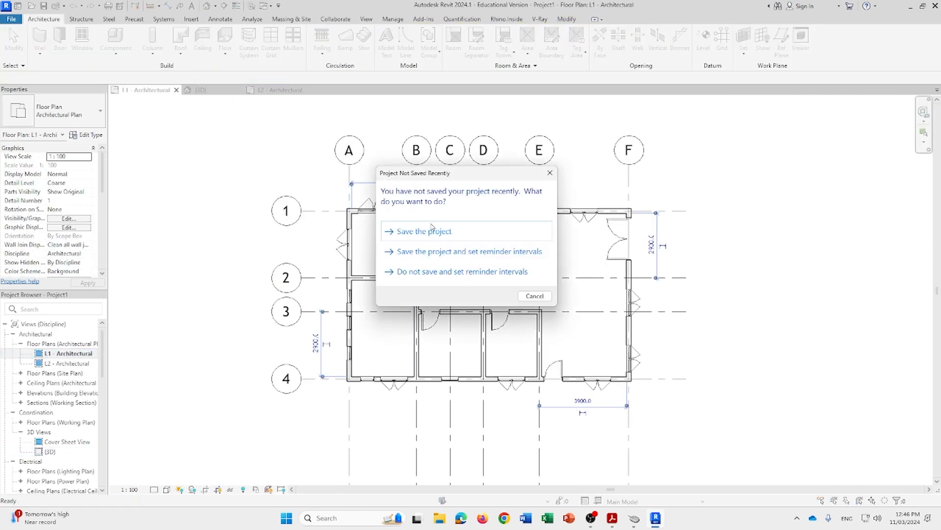
left_click(424, 233)
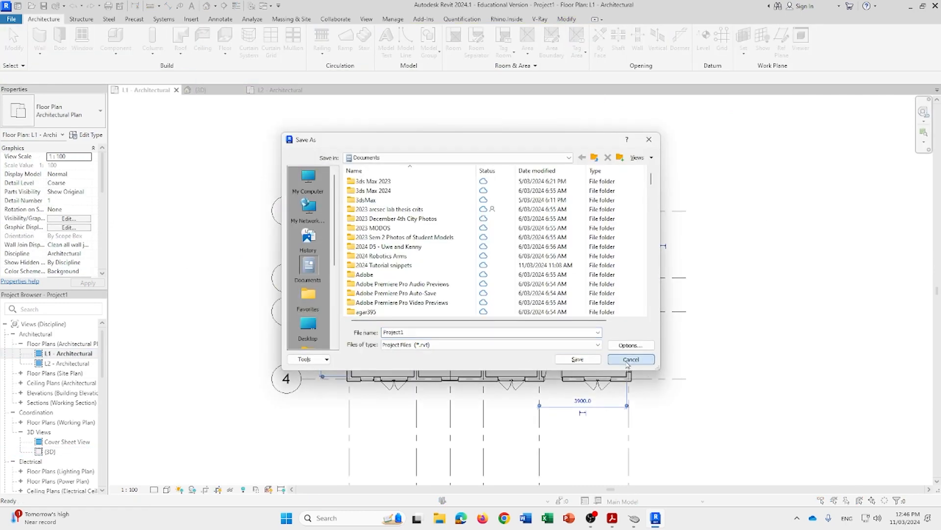
left_click(628, 360)
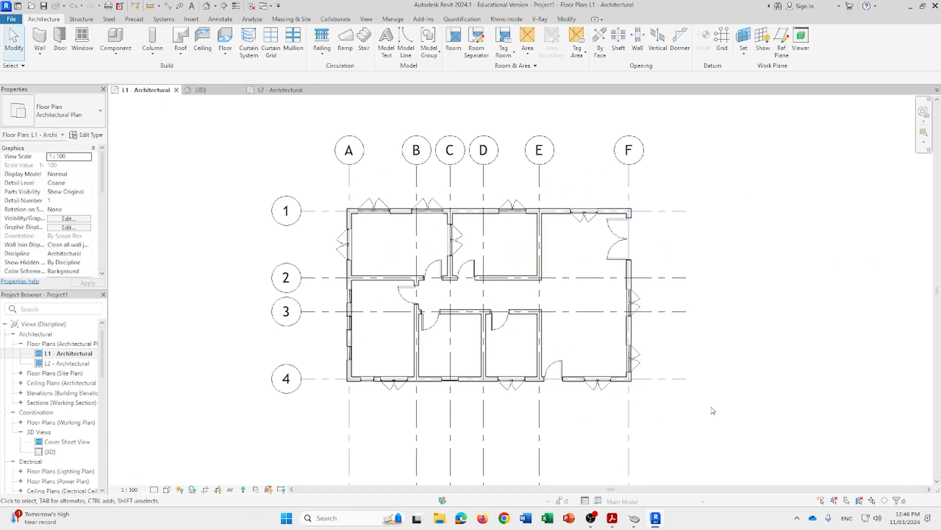
middle_click_drag(734, 412, 691, 384)
scroll(169, 438, "up", 1)
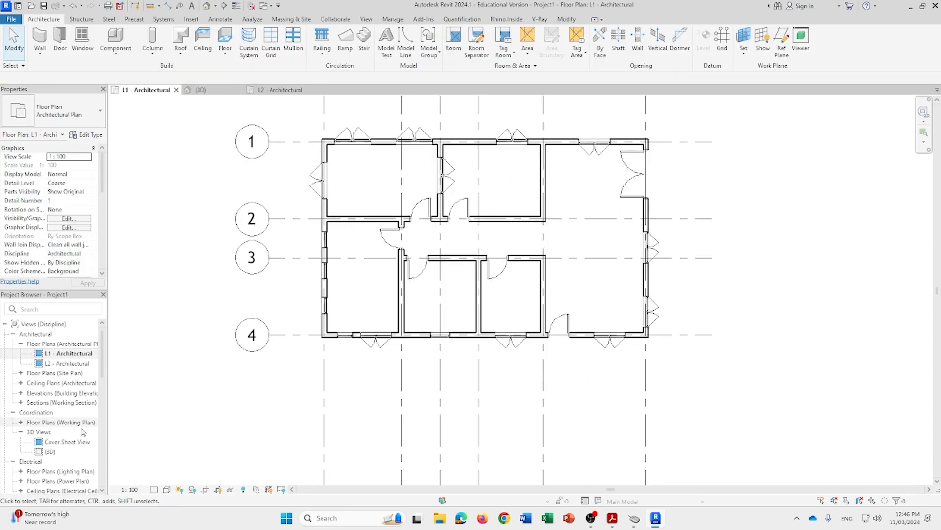
scroll(323, 367, "down", 4)
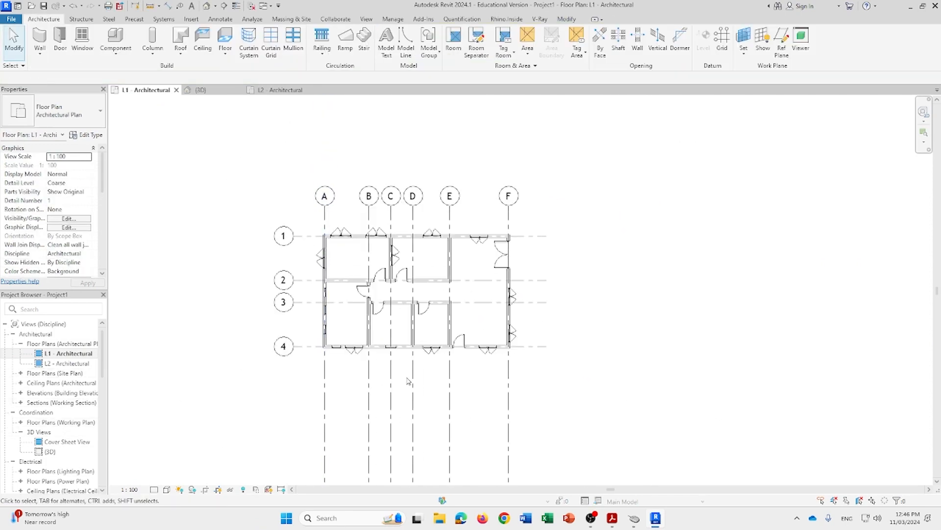
Try hiding the Grids category in the L1 floor plan, starting from grid F, and restore the grids
right_click(510, 372)
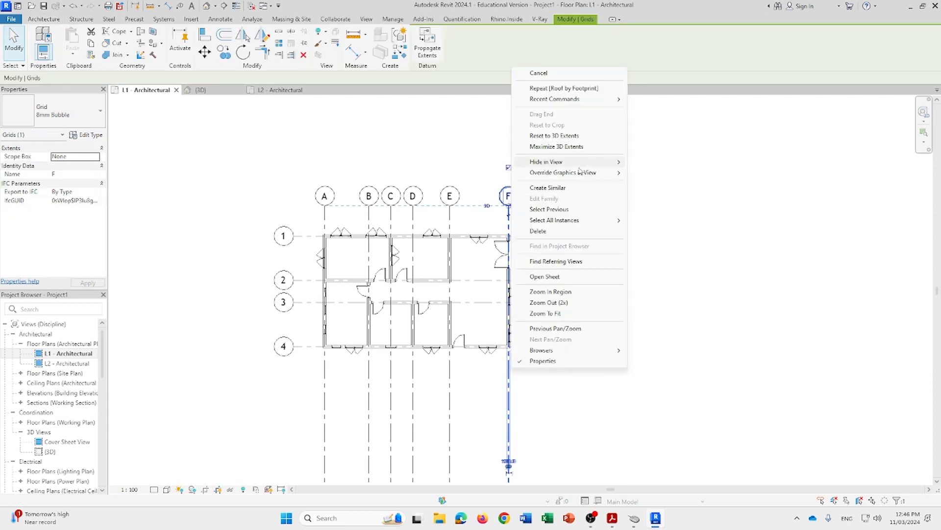
mouse_move(580, 165)
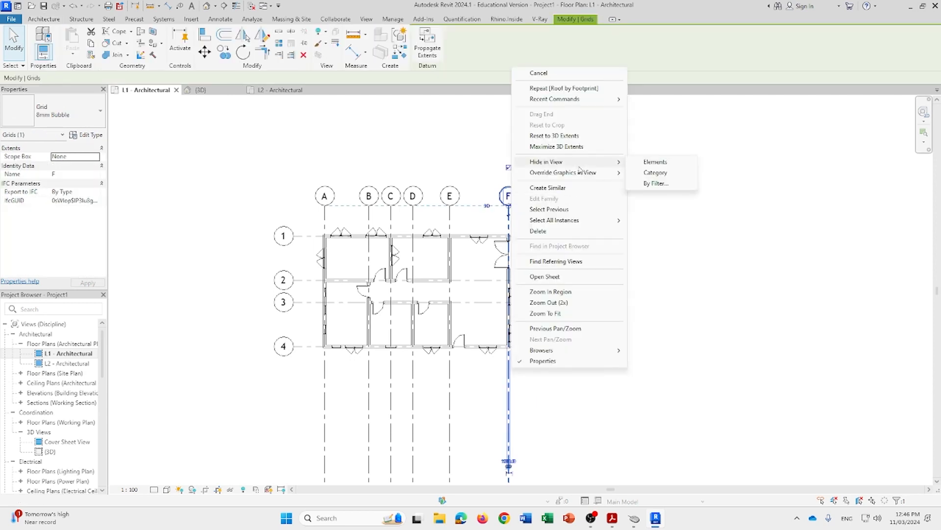
left_click(660, 174)
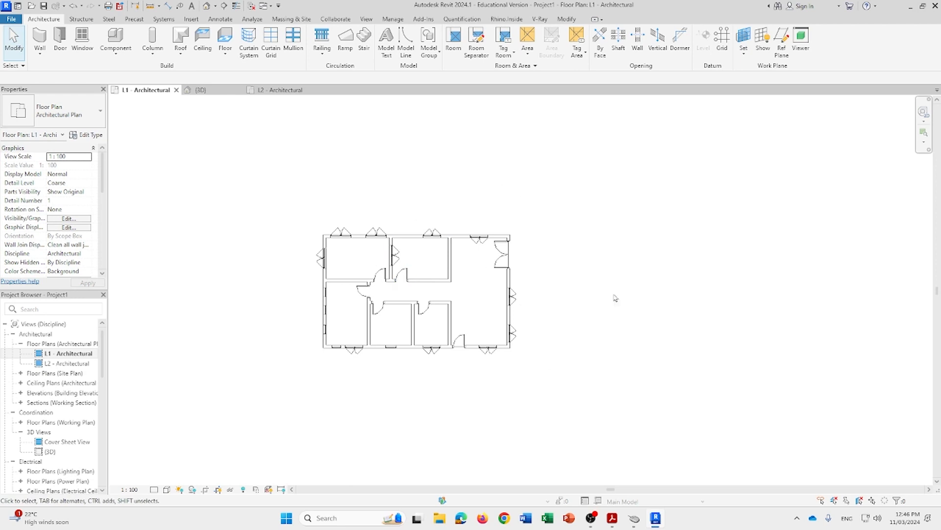
scroll(316, 229, "down", 3)
middle_click_drag(265, 304, 325, 304)
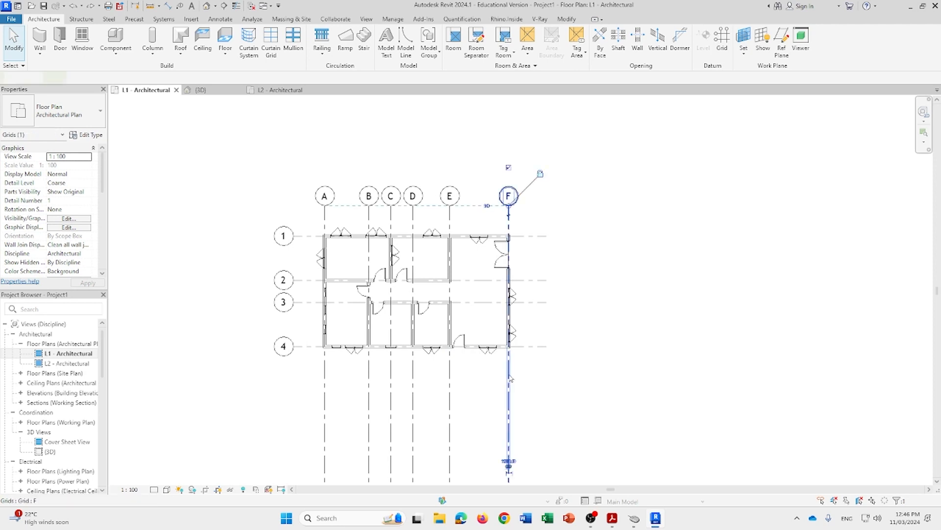
Hide all grids by category in the L1 - Architectural floor plan, using grid F
right_click(510, 377)
mouse_move(559, 167)
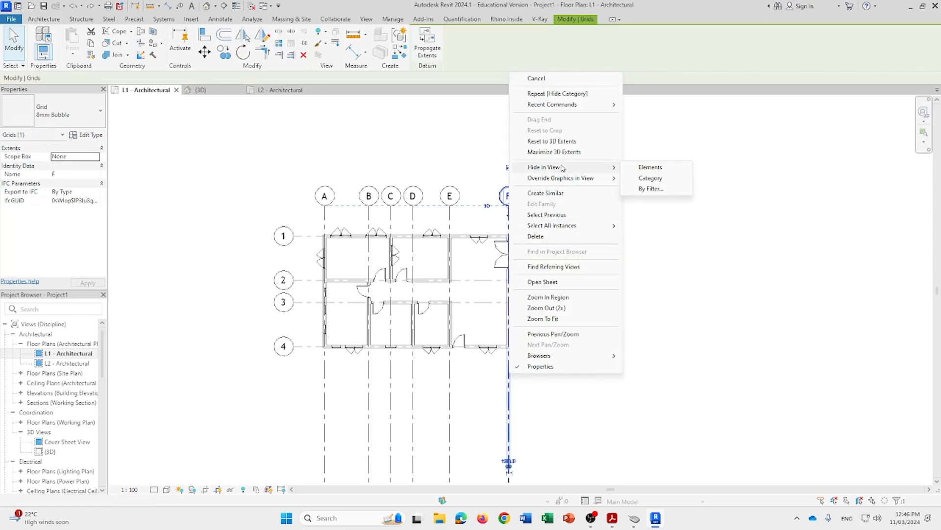
left_click(646, 178)
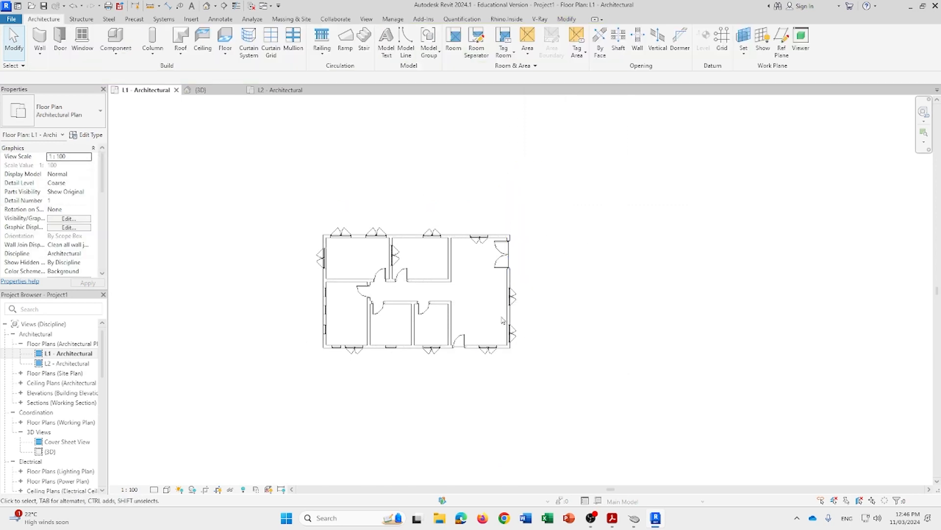
Start creating a new sheet under Sheets (all) in the project
scroll(30, 423, "down", 2)
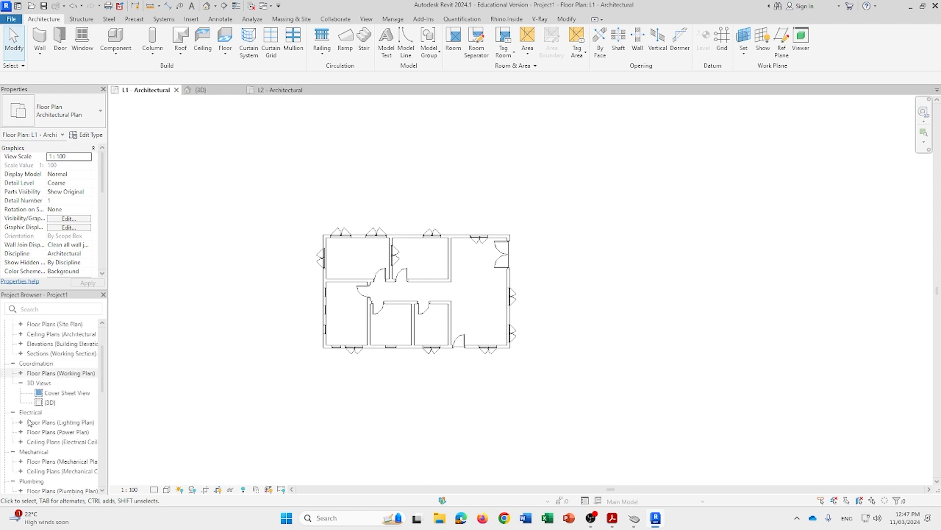
scroll(29, 423, "down", 5)
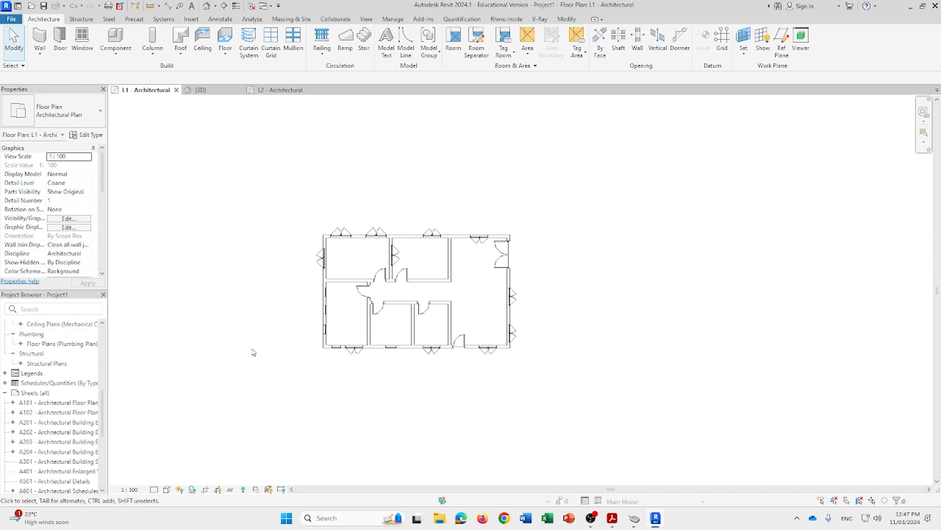
middle_click_drag(253, 349, 307, 361)
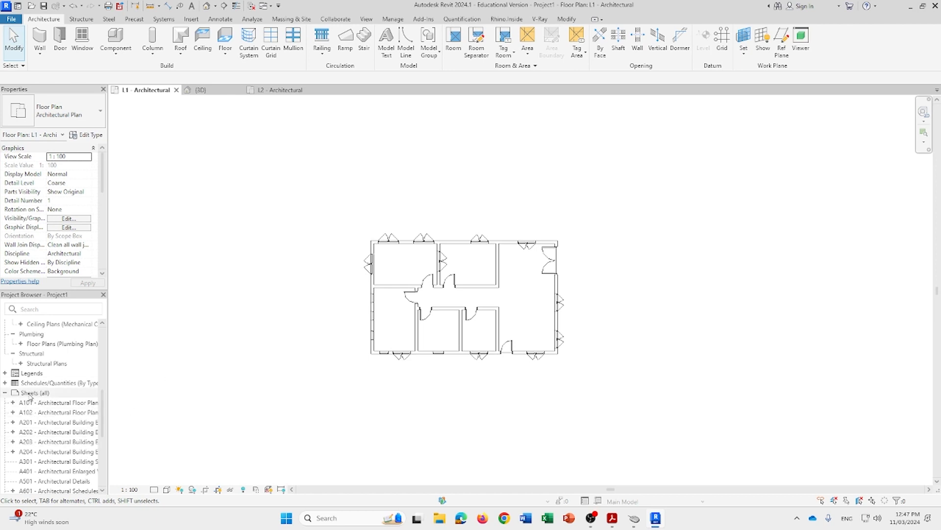
scroll(30, 397, "up", 3)
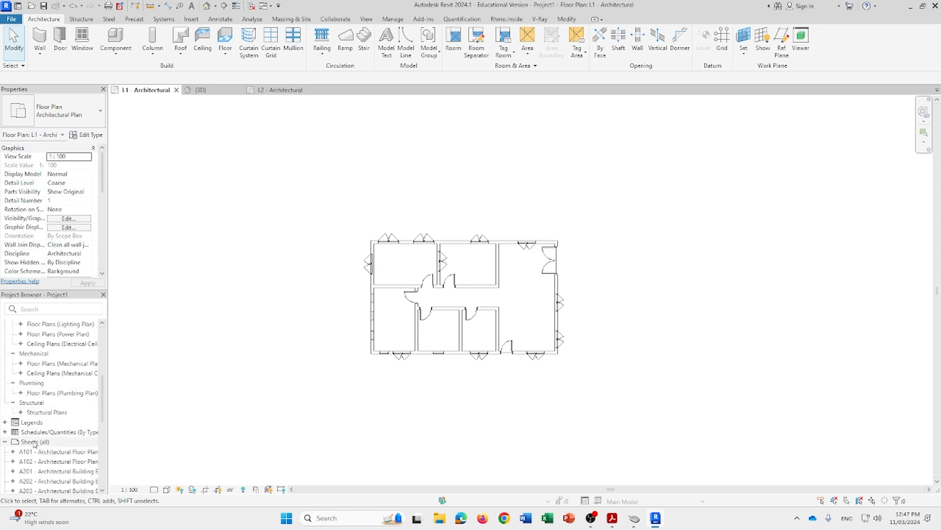
right_click(35, 443)
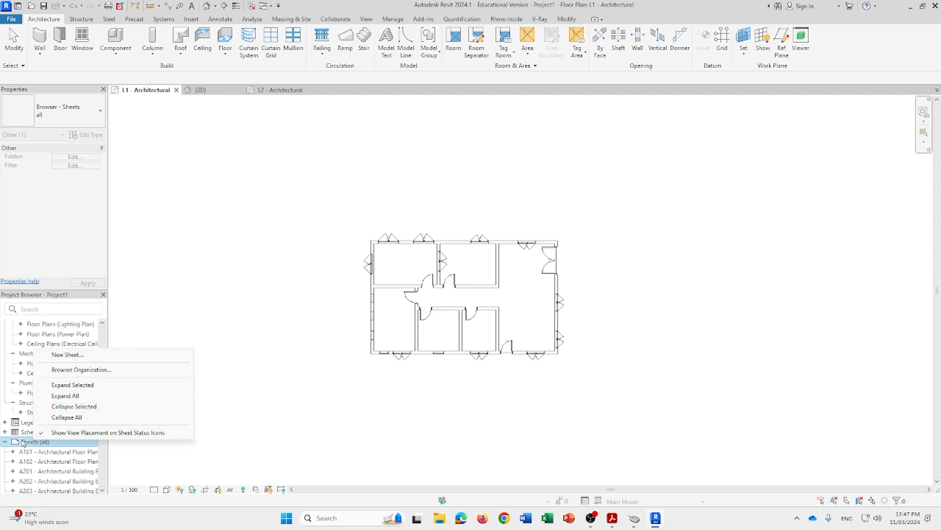
left_click(65, 355)
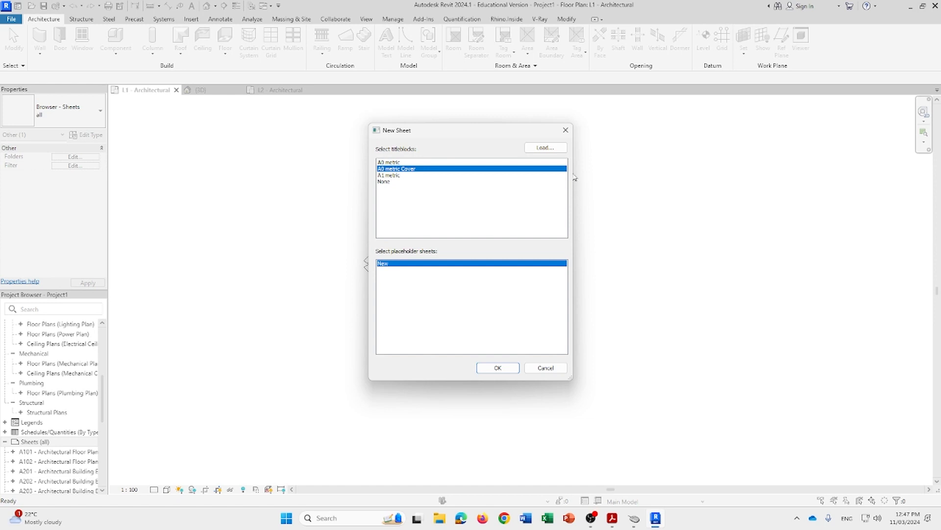
Browse to the Titleblocks folder of the Metric Library to load a titleblock family for the new sheet
left_click(545, 148)
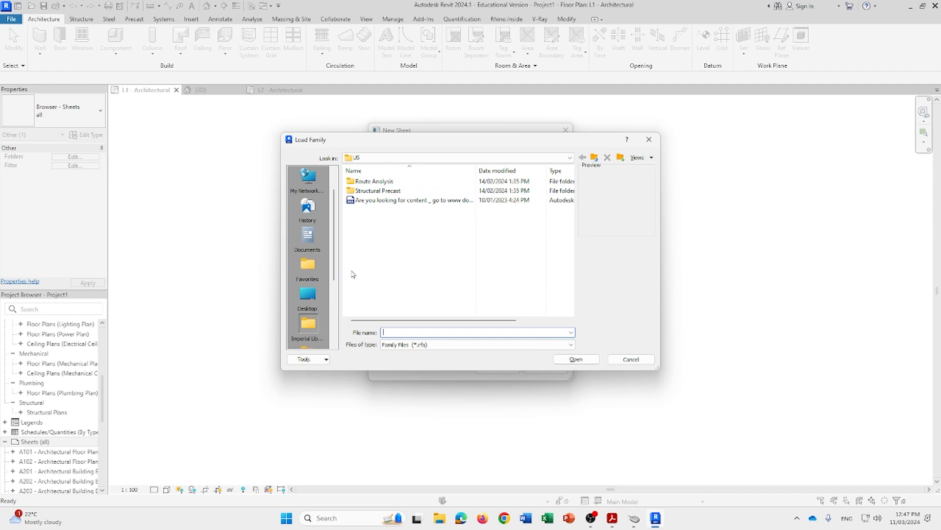
scroll(316, 275, "down", 3)
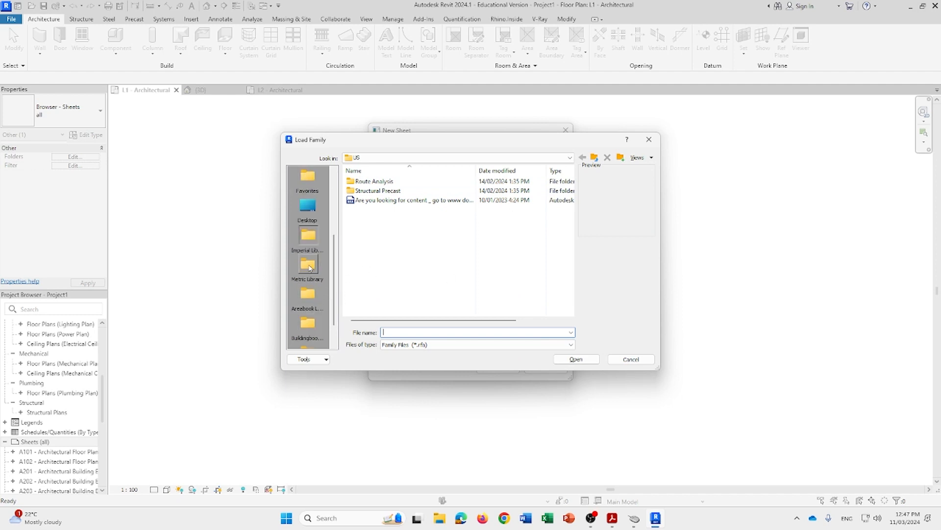
left_click(308, 266)
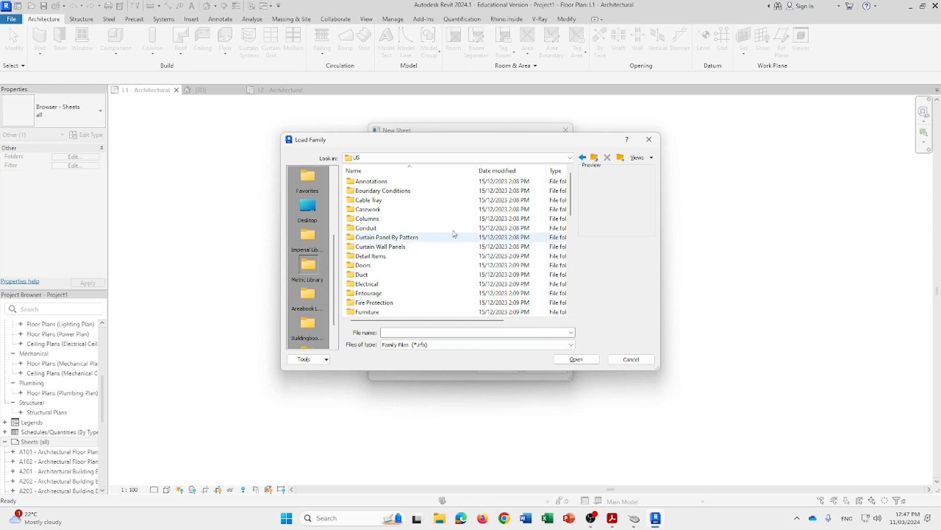
scroll(437, 213, "down", 10)
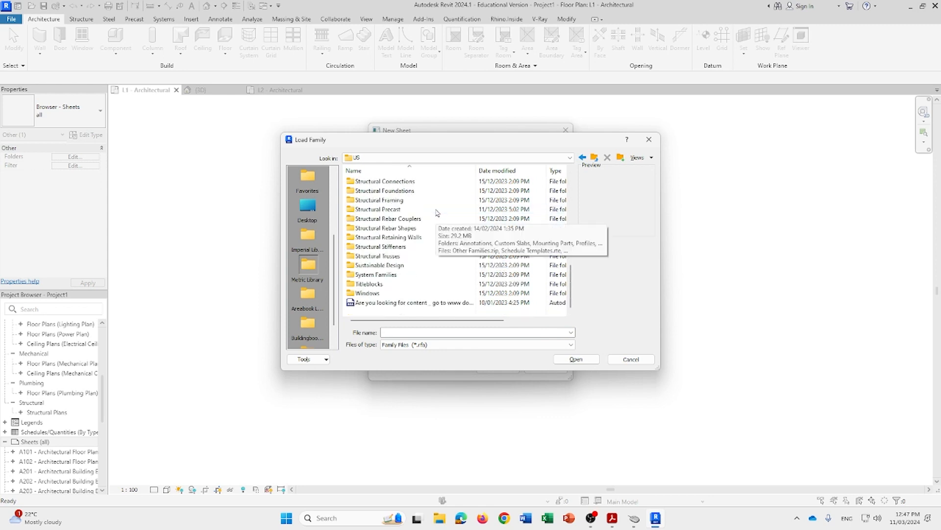
double_click(368, 284)
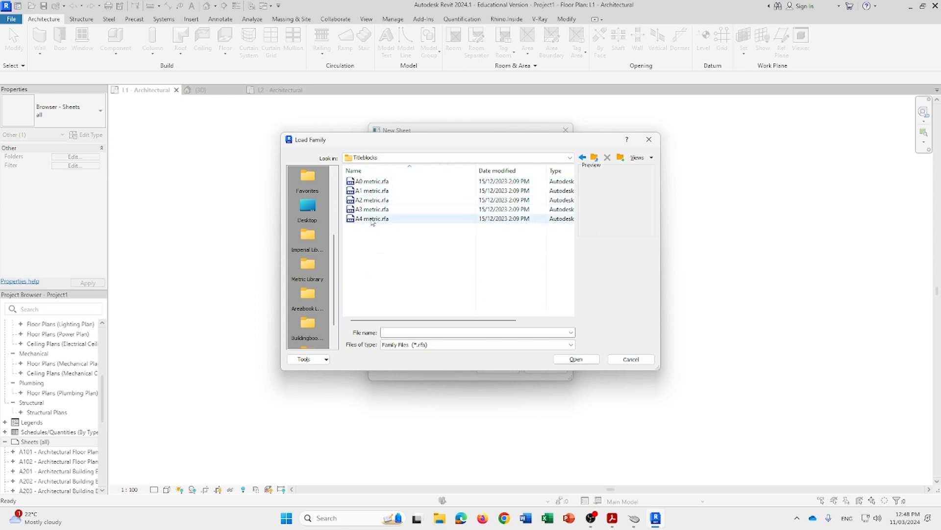
Load A3 metric.rfa from the Metric Library's Titleblocks folder and create the new sheet with the A3 metric titleblock
left_click(594, 157)
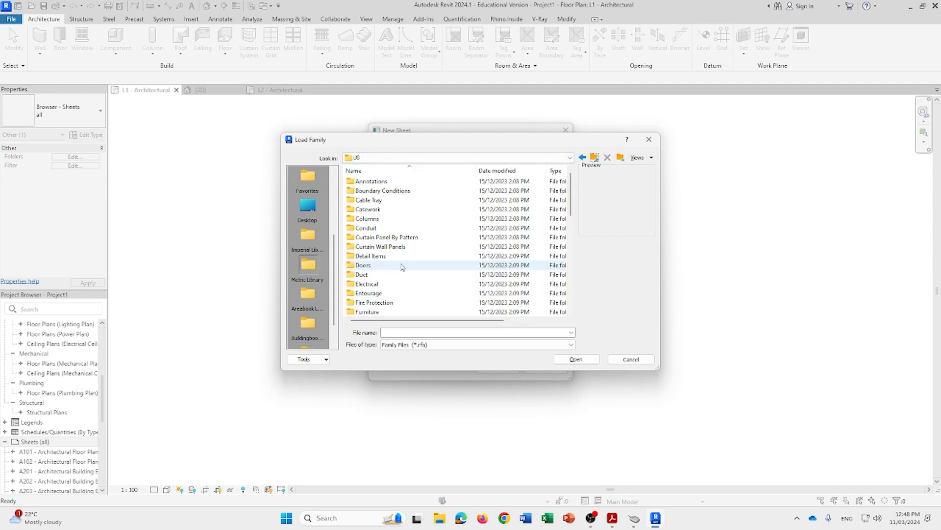
scroll(402, 266, "down", 10)
scroll(412, 262, "up", 3)
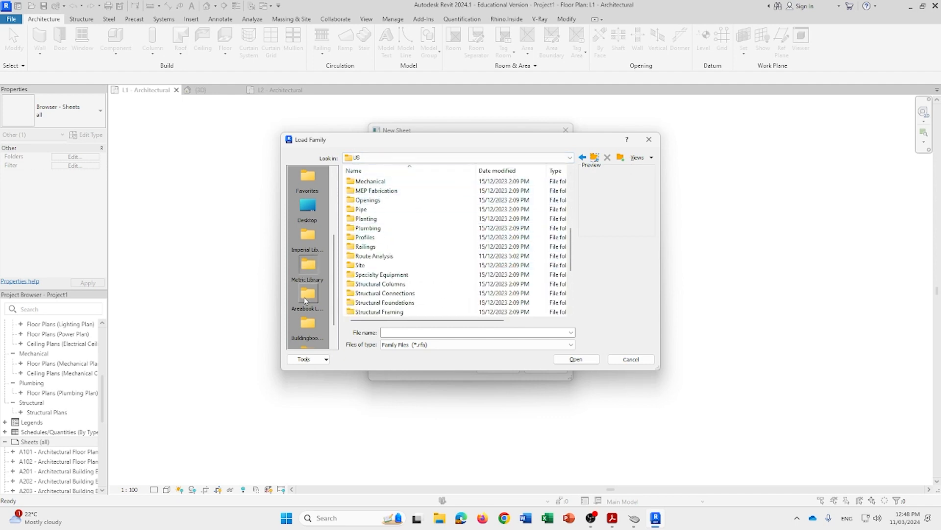
scroll(372, 285, "down", 4)
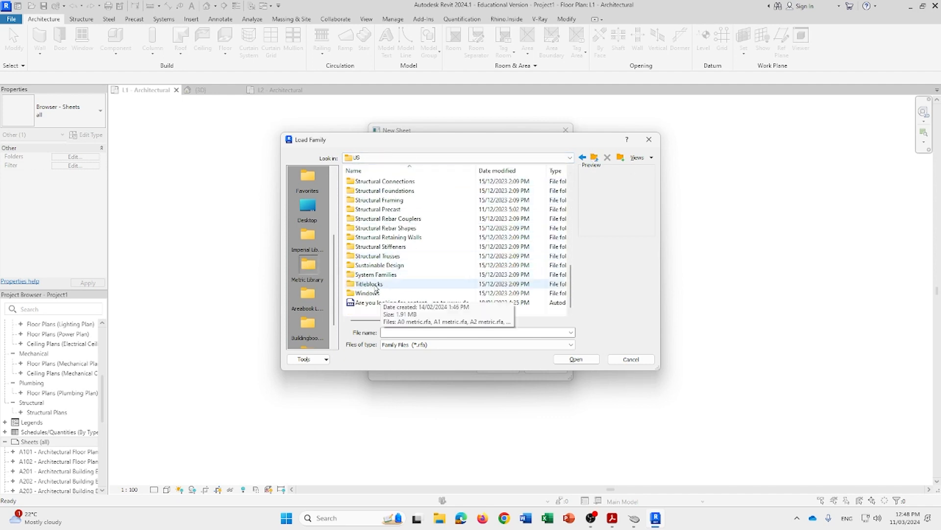
double_click(374, 286)
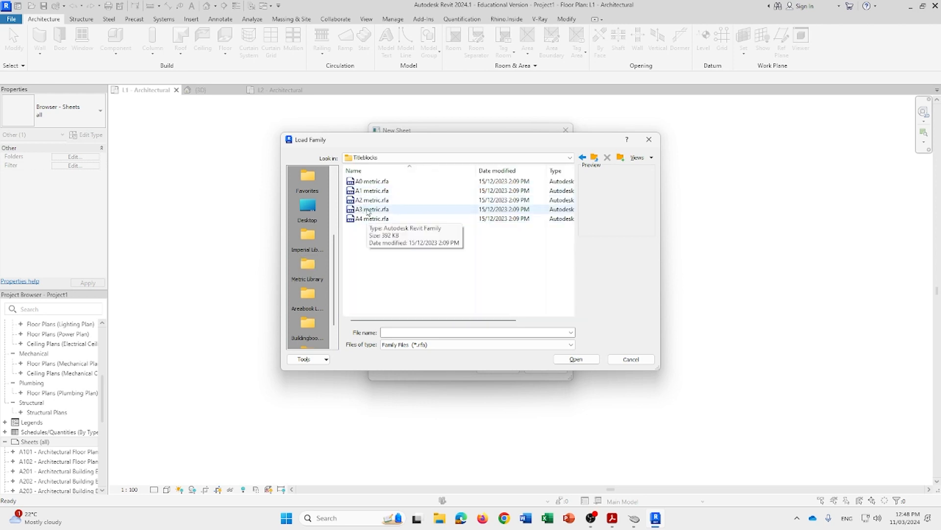
left_click(368, 211)
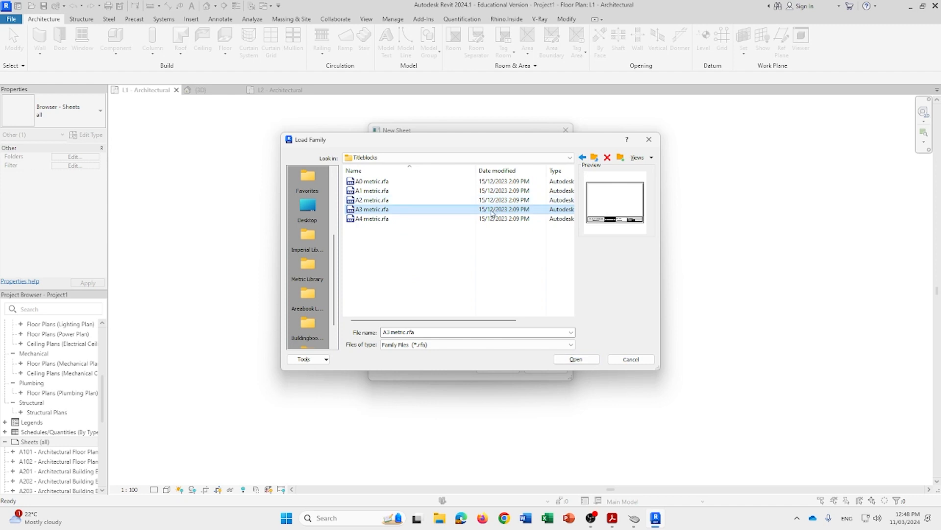
left_click(588, 362)
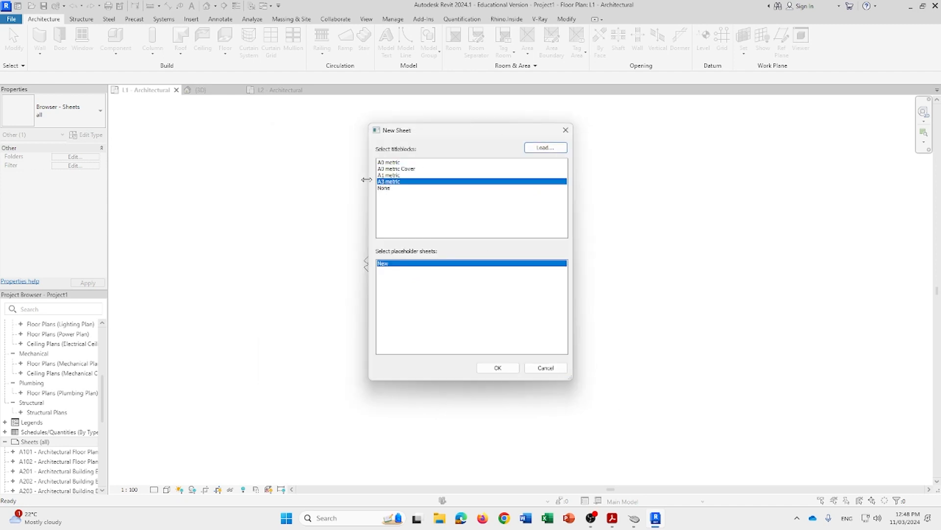
left_click(497, 368)
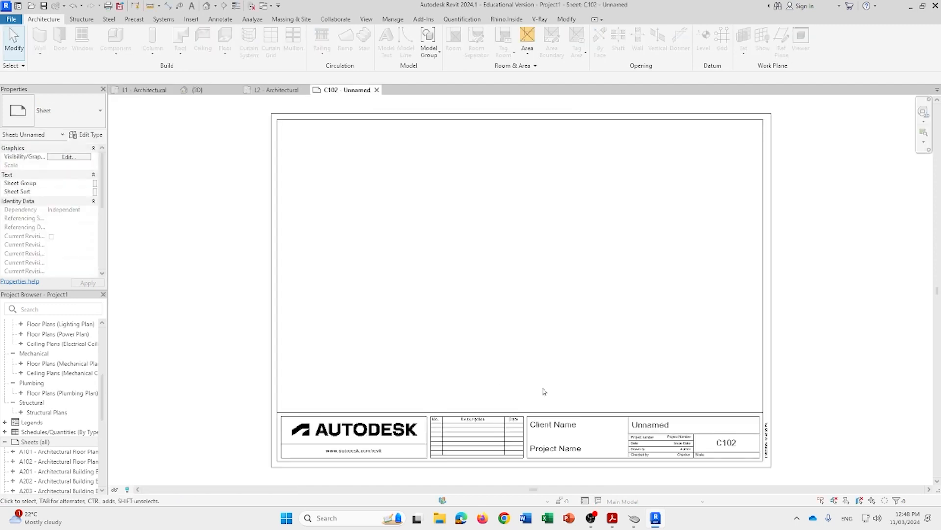
Open the A3 metric titleblock of the new sheet C102 for family editing
scroll(577, 390, "down", 3)
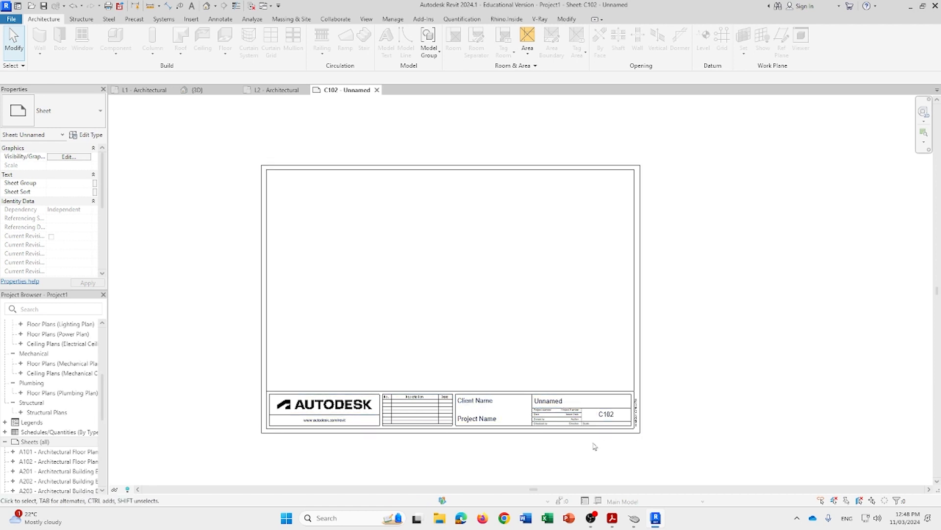
left_click(532, 430)
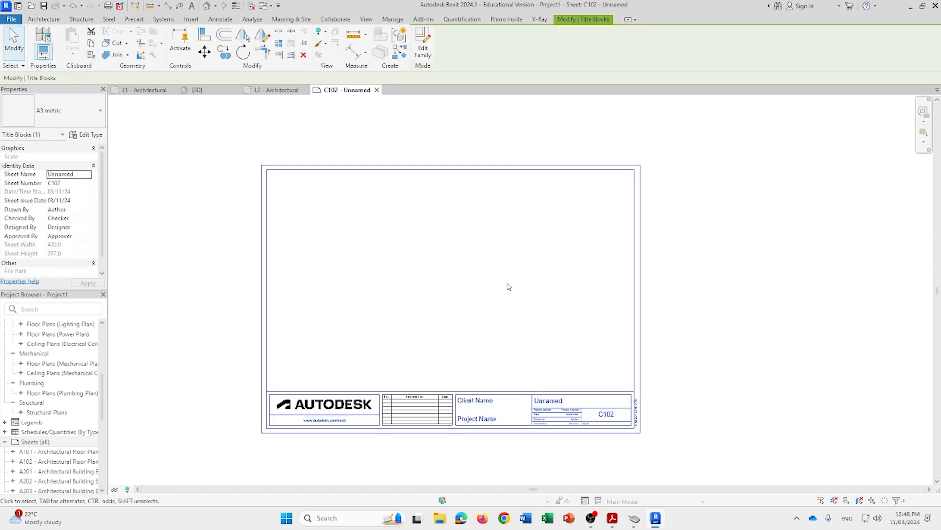
left_click(424, 51)
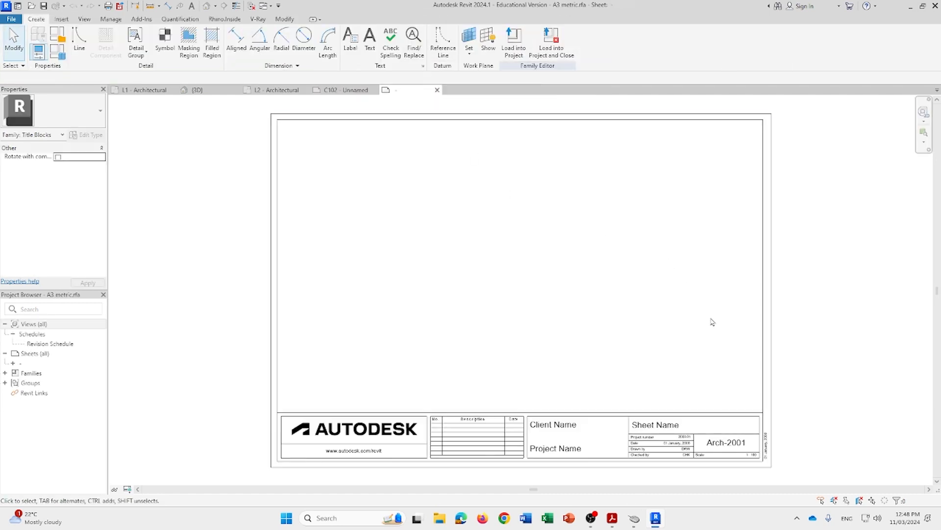
Delete all content inside the A3 titleblock family and load it into the project, overwriting the existing version and its parameter values
scroll(712, 328, "down", 2)
middle_click_drag(712, 331, 647, 317)
left_click(465, 394)
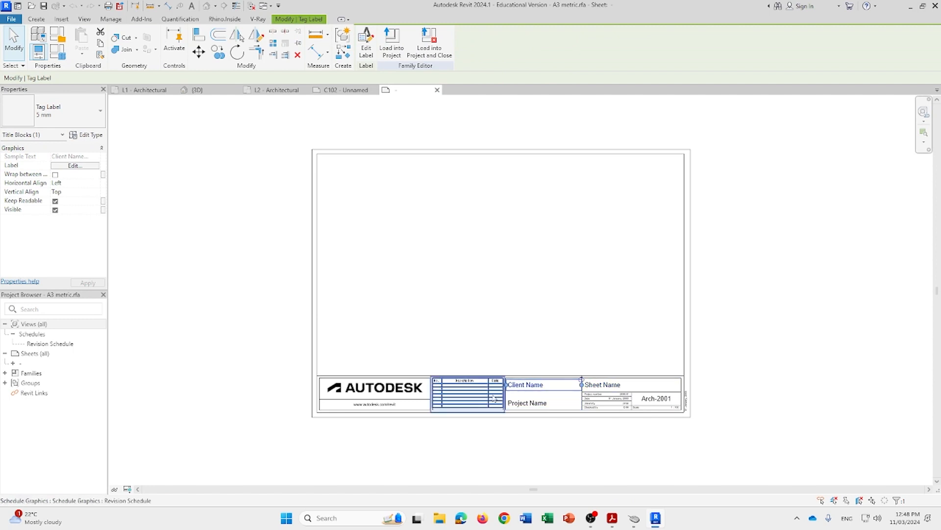
left_click(411, 399)
left_click(388, 304)
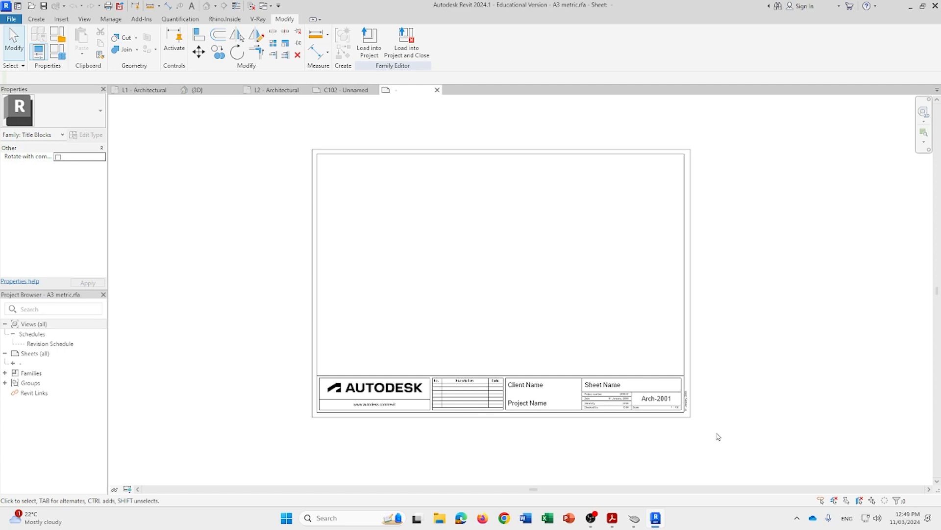
left_click_drag(727, 440, 269, 114)
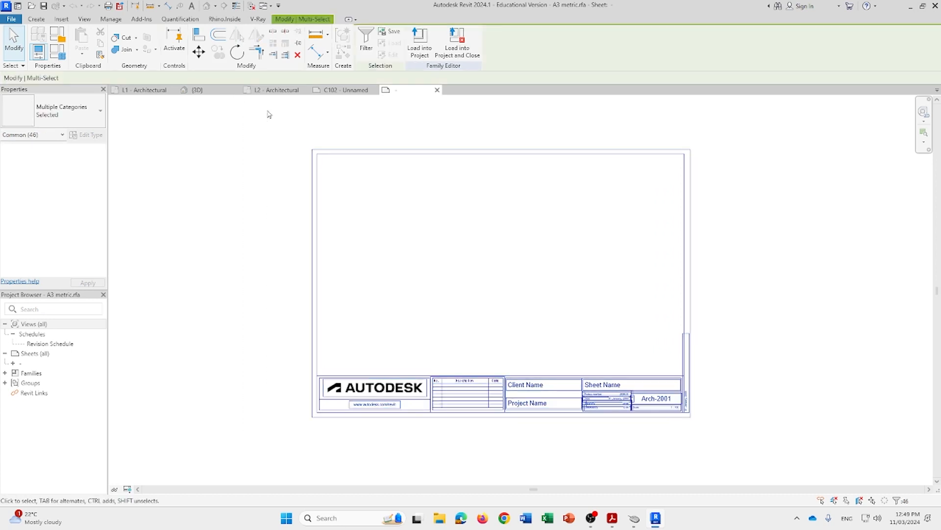
key("Delete")
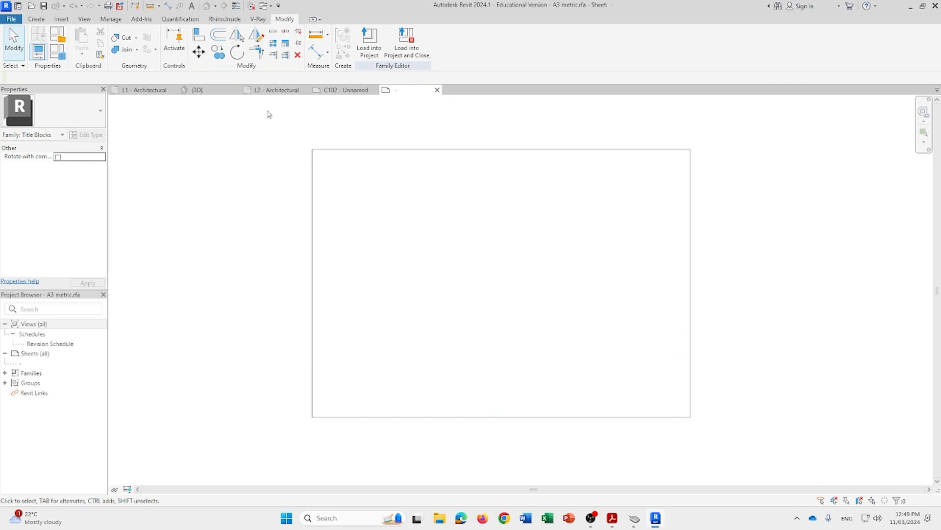
left_click(369, 44)
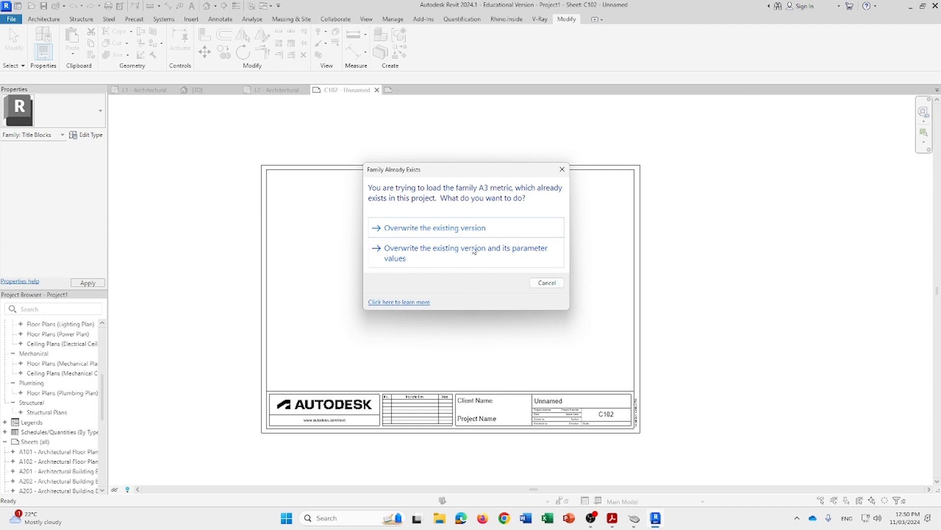
left_click(428, 255)
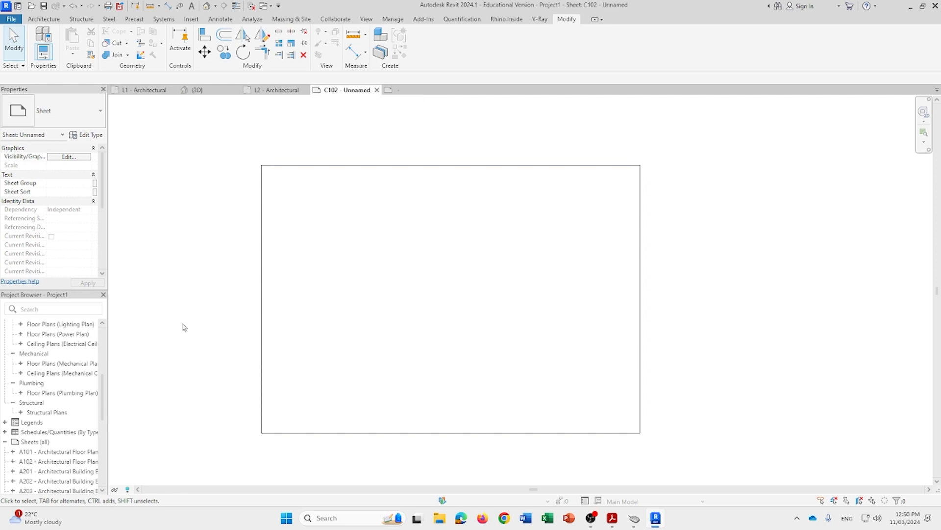
Rename sheet C102 as Tutorial, keeping its sheet number
scroll(35, 396, "down", 7)
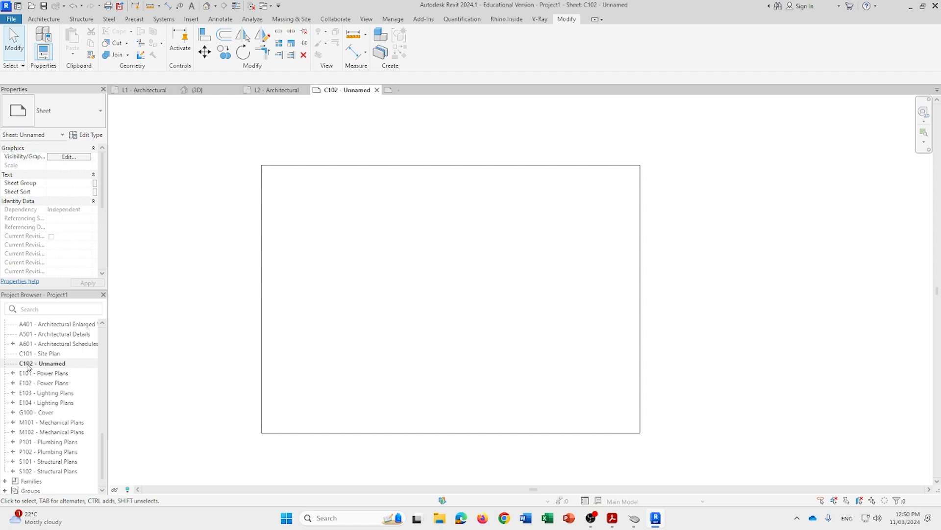
right_click(28, 367)
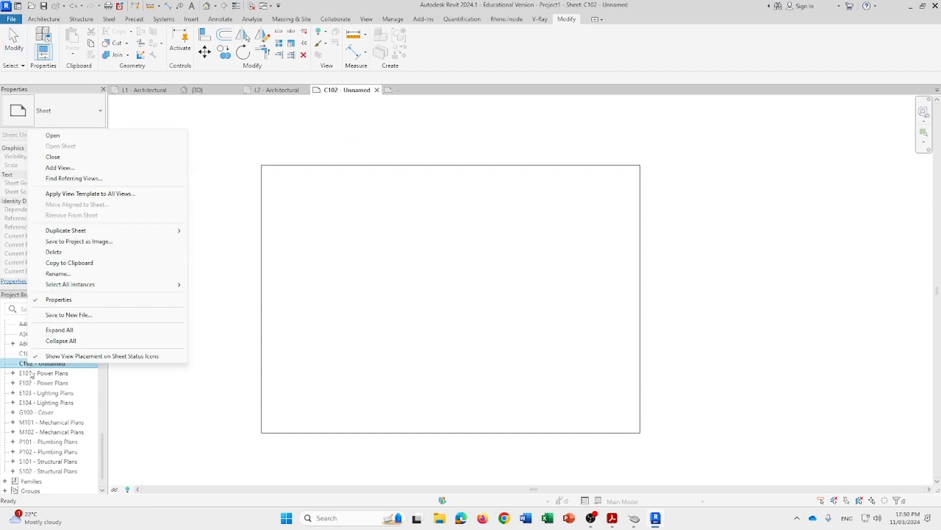
left_click(59, 276)
double_click(463, 265)
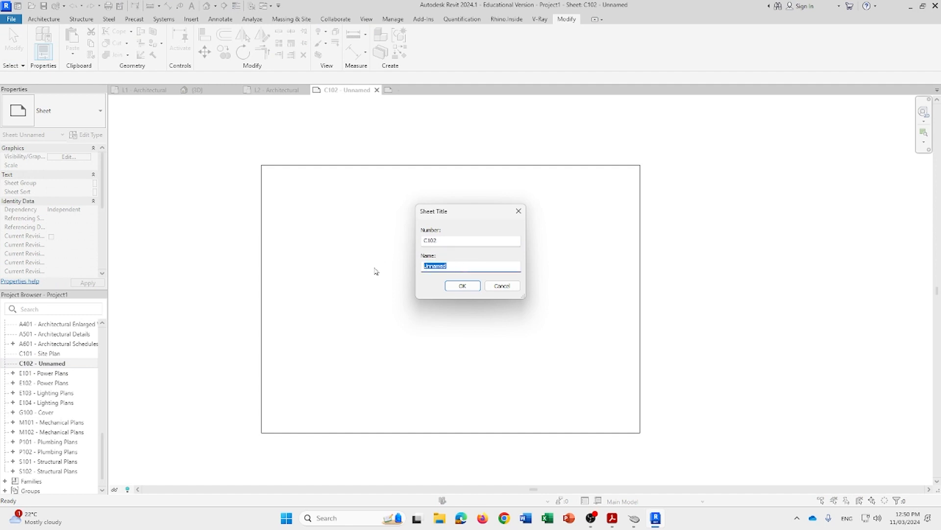
type("torial")
left_click(462, 286)
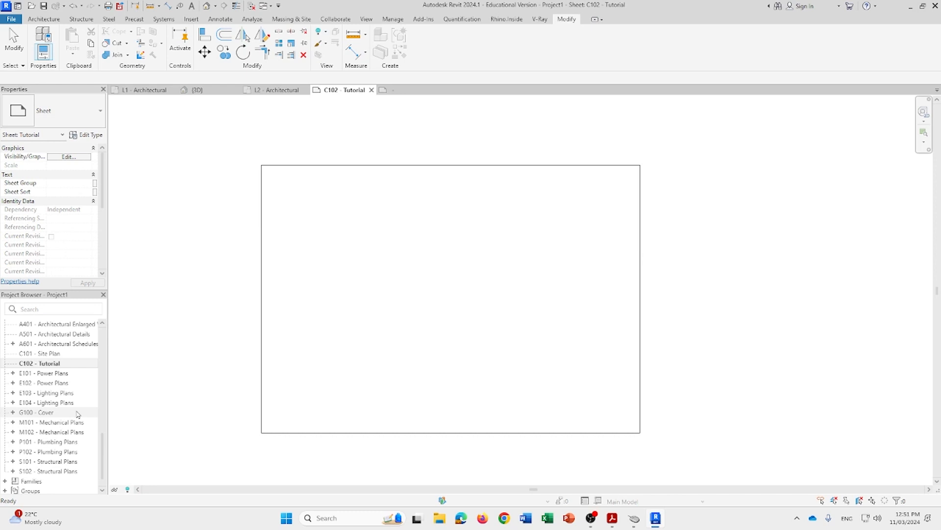
Try to place the L1 - Architectural floor plan on the C102 - Tutorial sheet
scroll(78, 412, "up", 15)
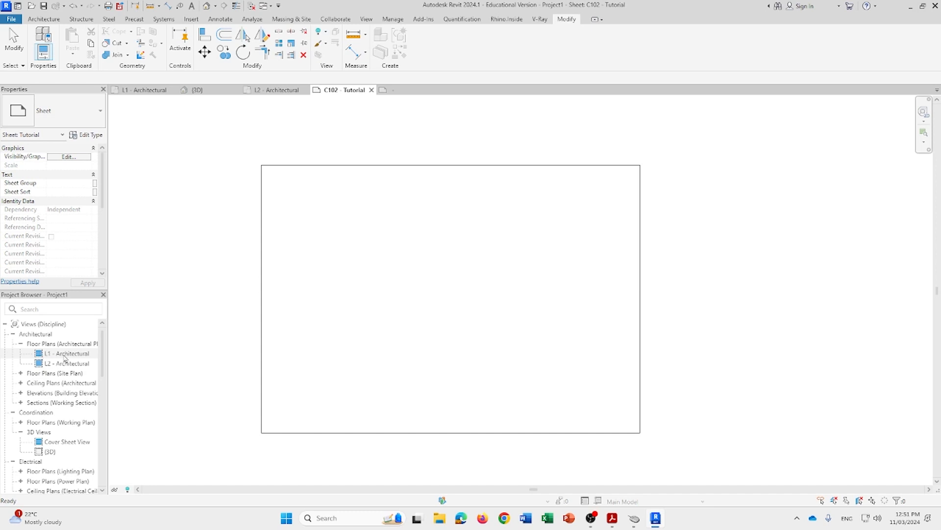
left_click(62, 353)
left_click_drag(424, 303, 425, 304)
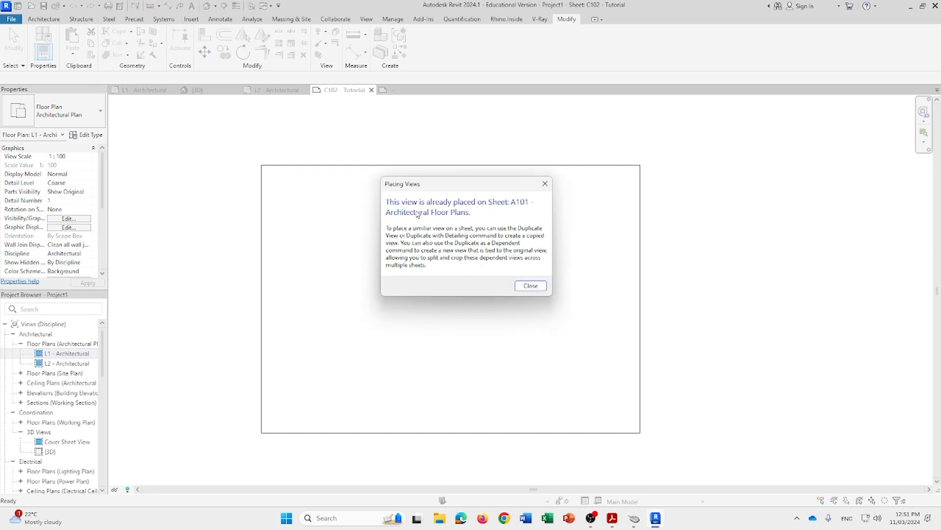
left_click(545, 189)
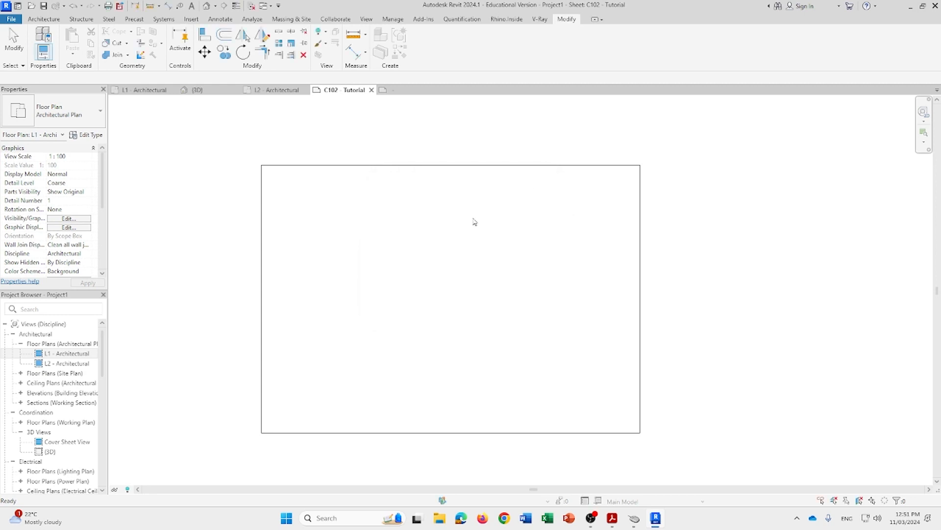
Delete the L1 floor plan viewport from sheet A101 - Architectural Floor Plans and return to sheet C102 - Tutorial
scroll(73, 444, "down", 5)
double_click(46, 452)
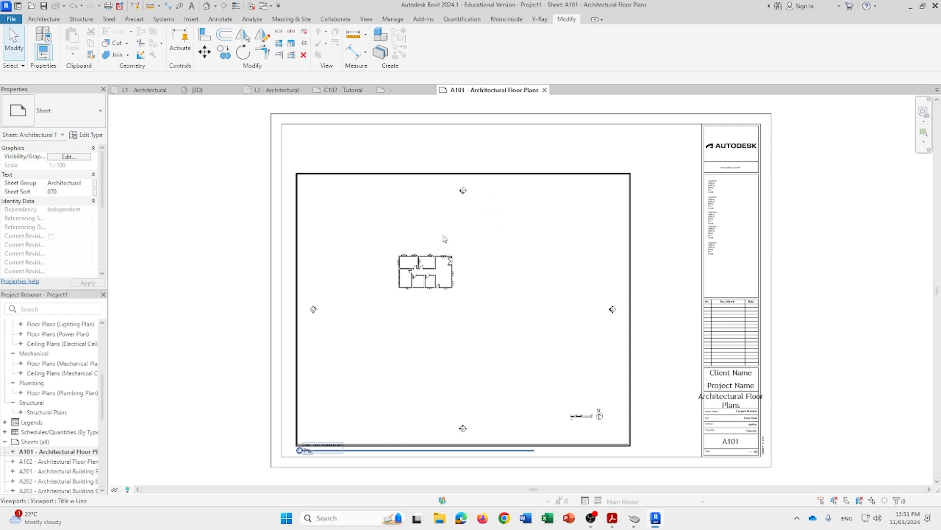
left_click(471, 182)
key("Delete")
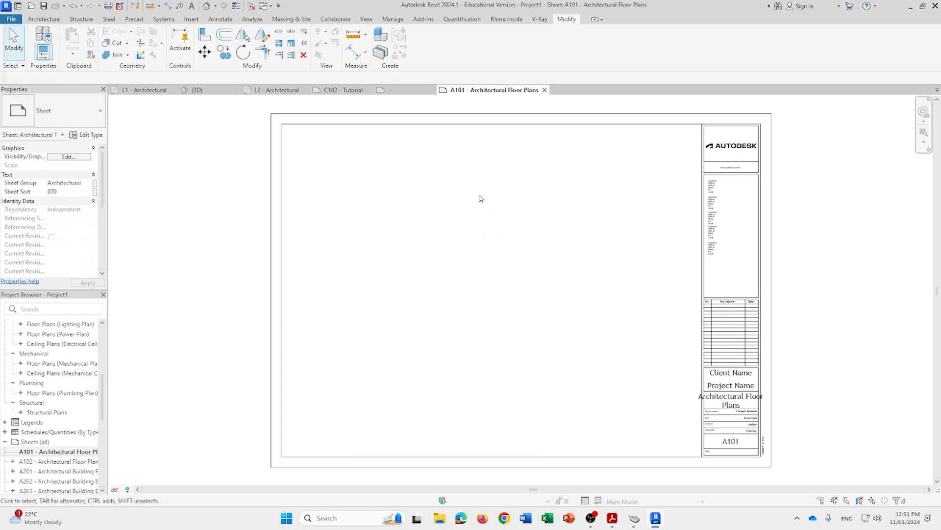
scroll(35, 459, "down", 5)
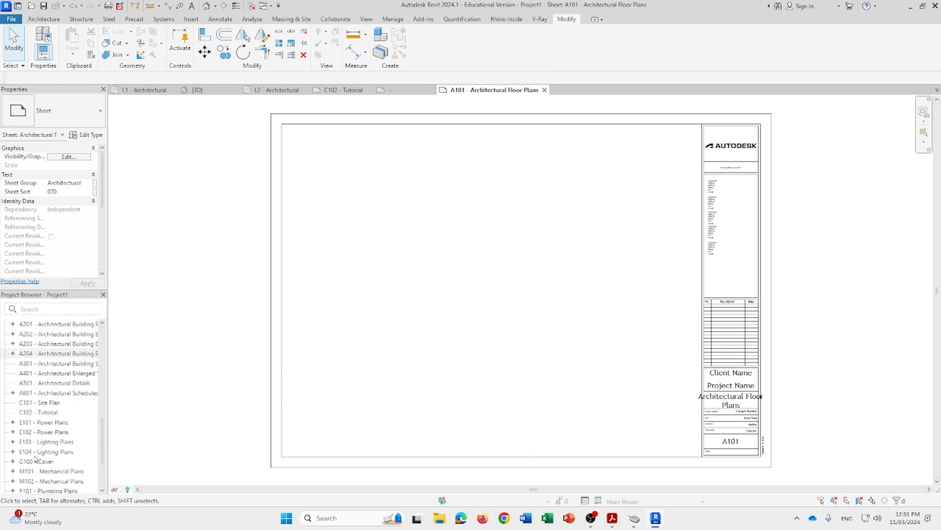
double_click(47, 413)
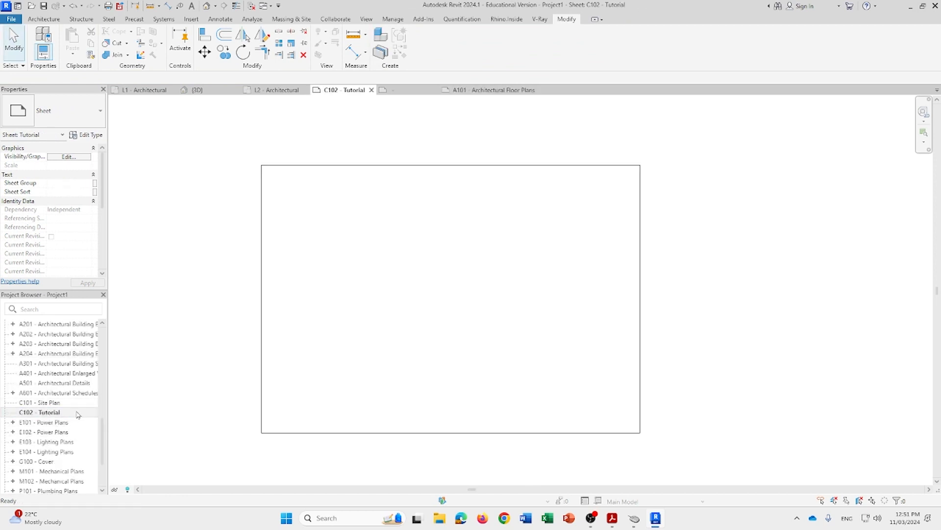
Open sheet A101 - Architectural Floor Plans, remove its L1 - Architectural viewport, and reopen sheet C102 - Tutorial
scroll(44, 392, "up", 10)
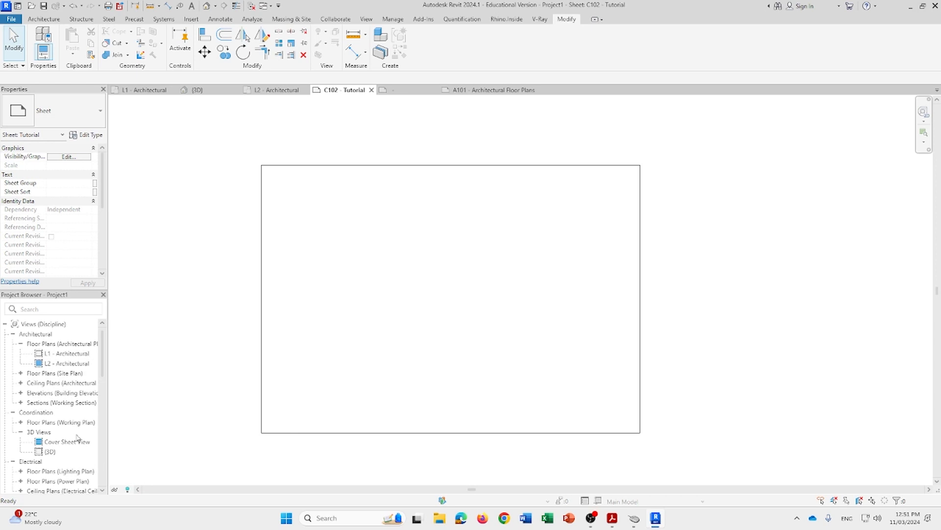
scroll(77, 438, "down", 10)
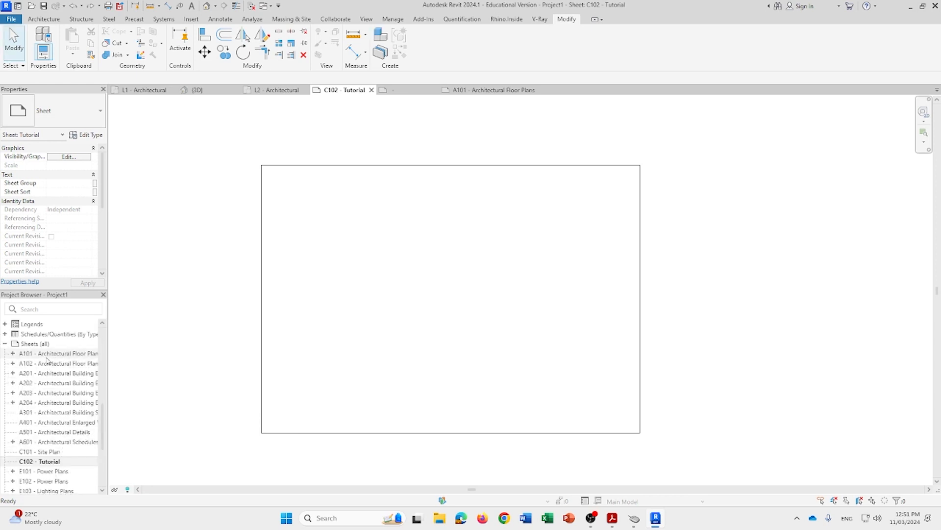
double_click(49, 353)
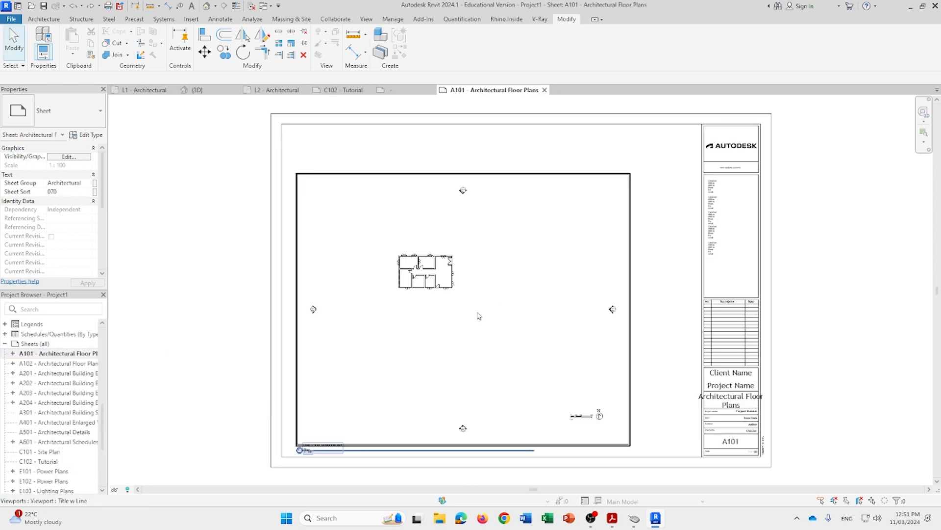
left_click(565, 177)
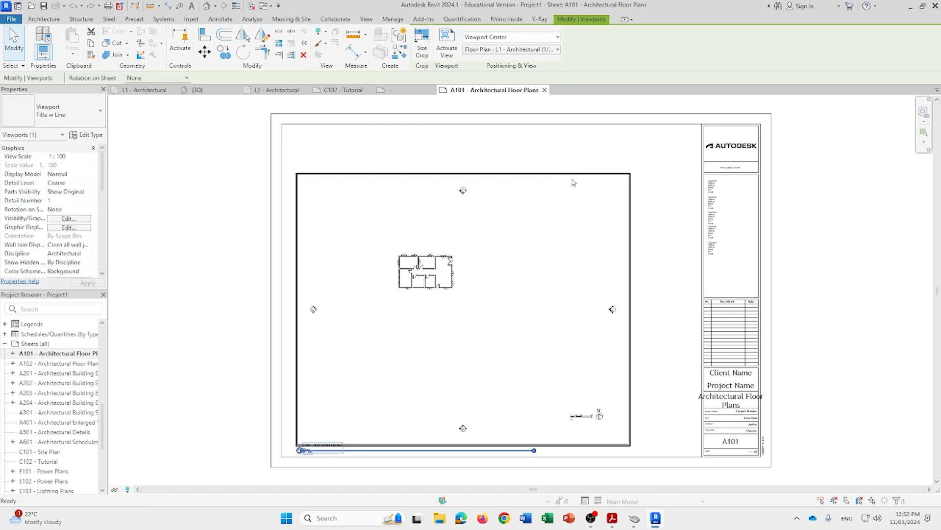
key("Delete")
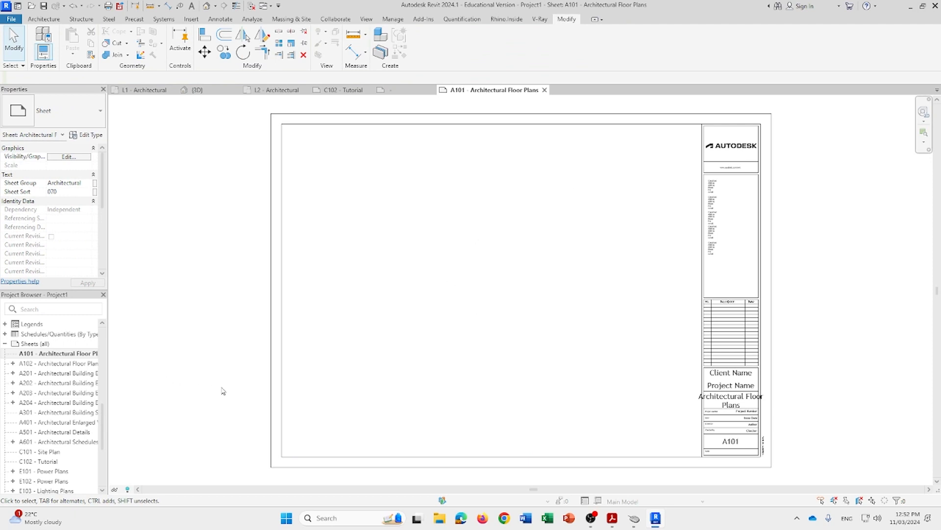
double_click(47, 462)
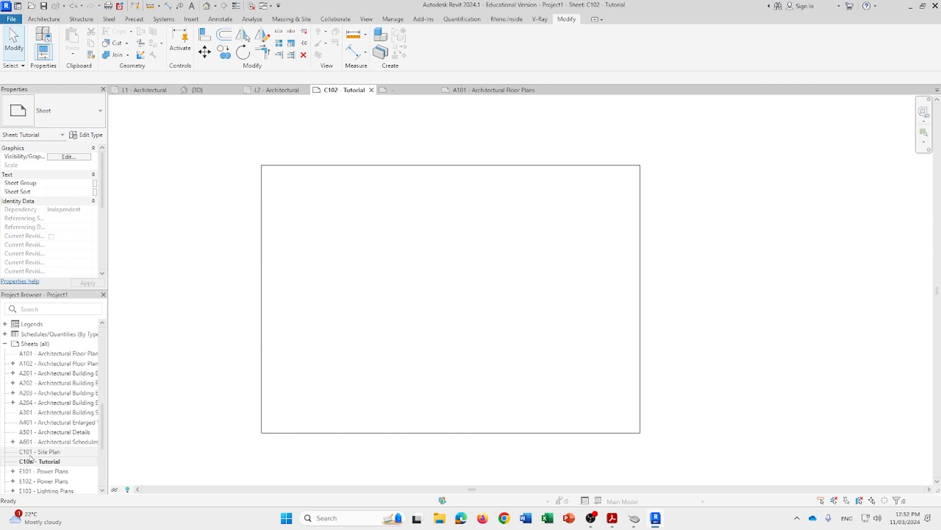
Place the L1 - Architectural floor plan on the Tutorial sheet and move its viewport so the building sits inside the A3 border
scroll(30, 456, "up", 1)
scroll(47, 419, "down", 2)
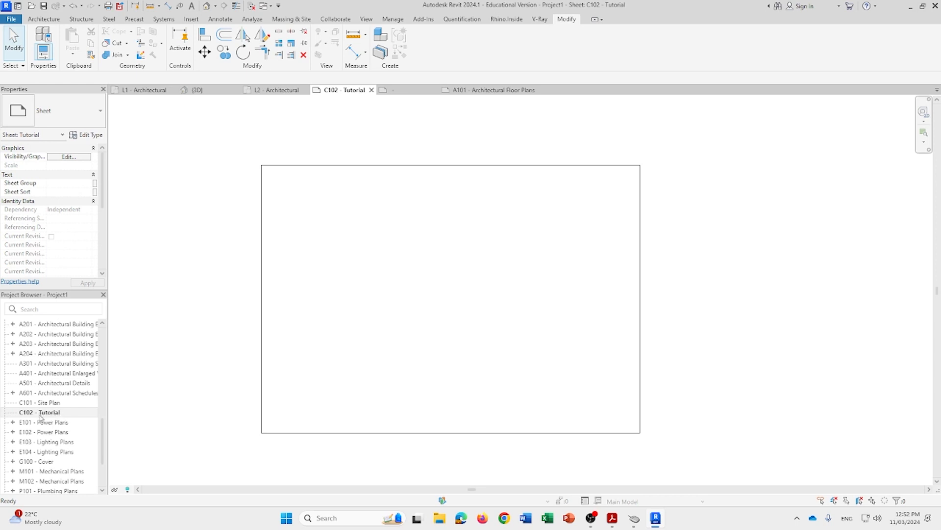
scroll(47, 418, "up", 5)
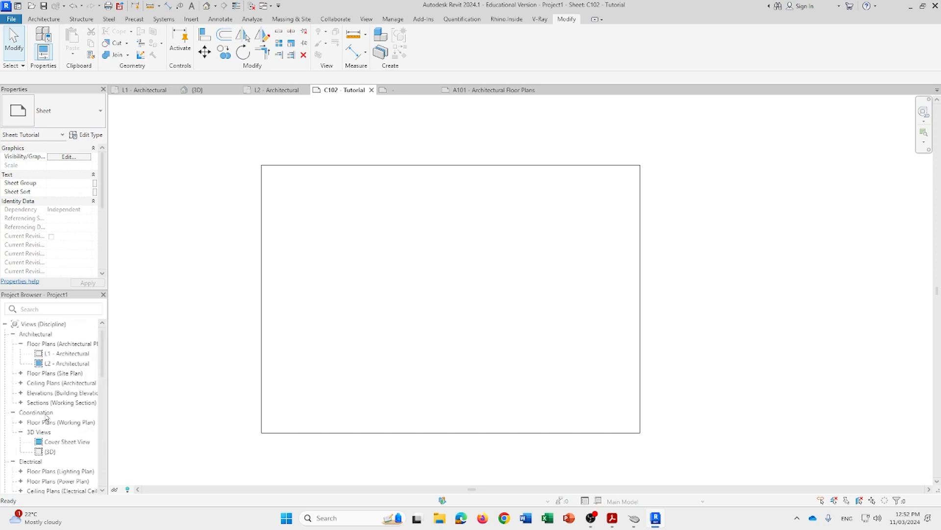
left_click_drag(59, 354, 443, 298)
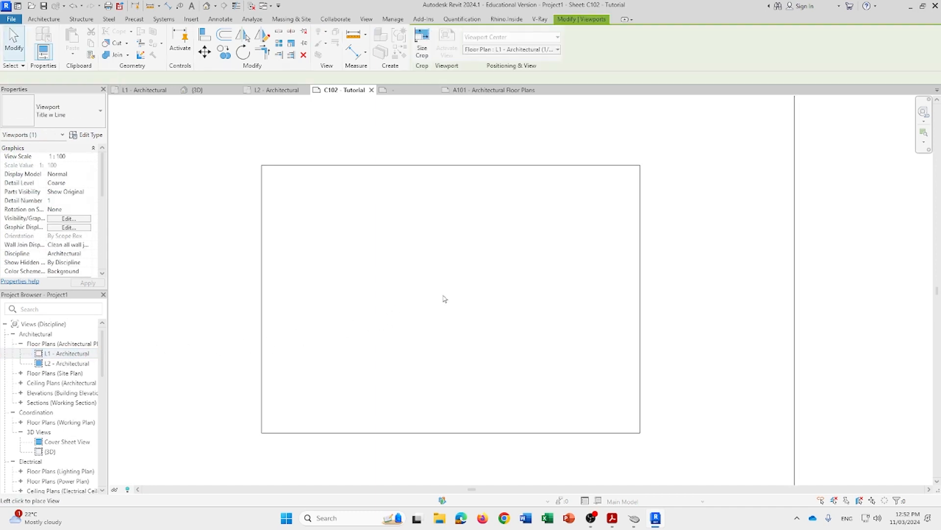
left_click(487, 276)
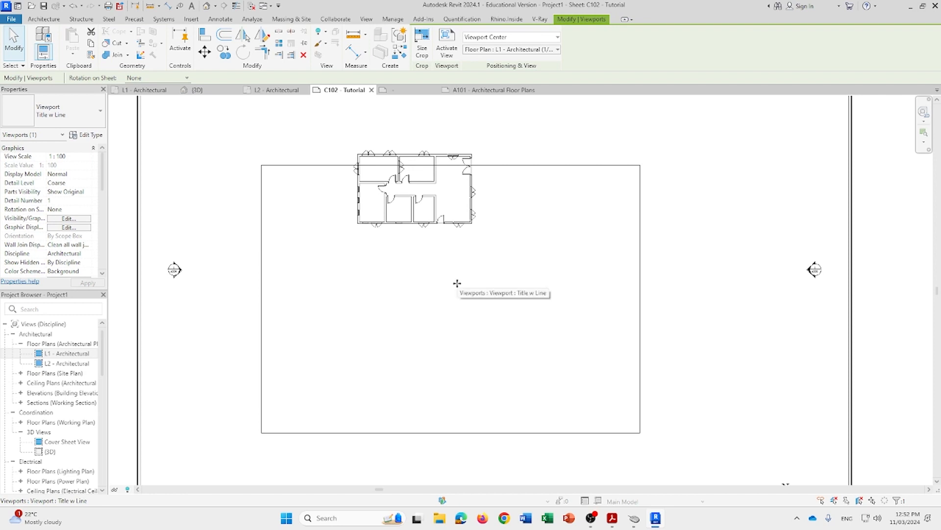
scroll(457, 282, "down", 2)
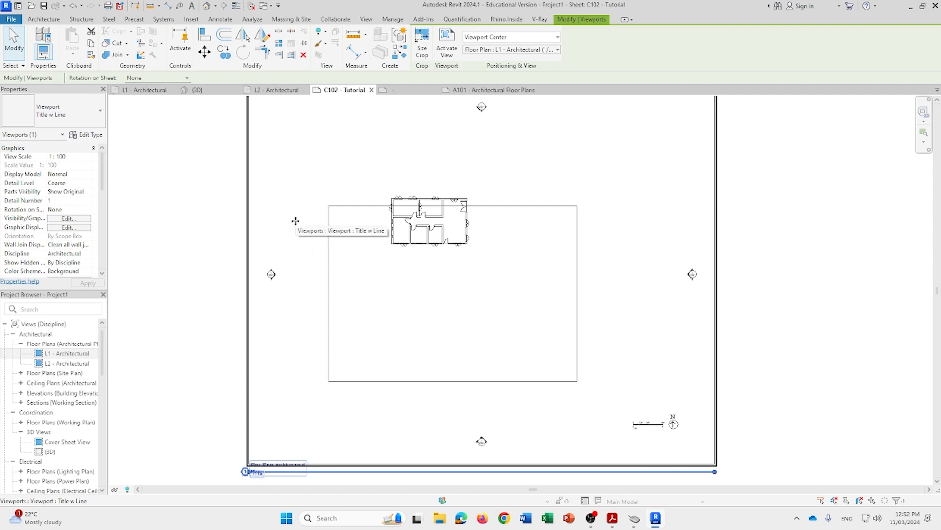
left_click_drag(361, 218, 364, 290)
scroll(364, 291, "down", 2)
middle_click_drag(361, 316, 345, 272)
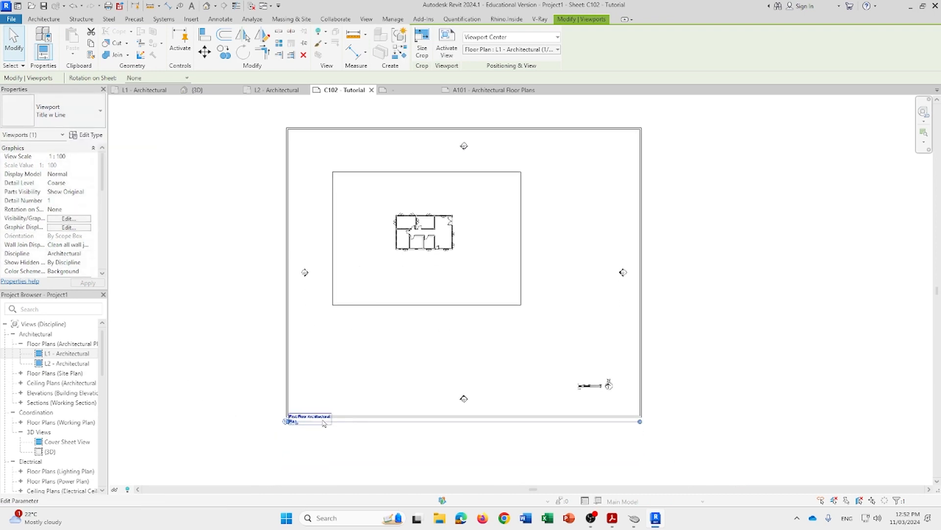
Change the floor plan viewport's type to No Title and activate the view on the sheet for editing
left_click(71, 117)
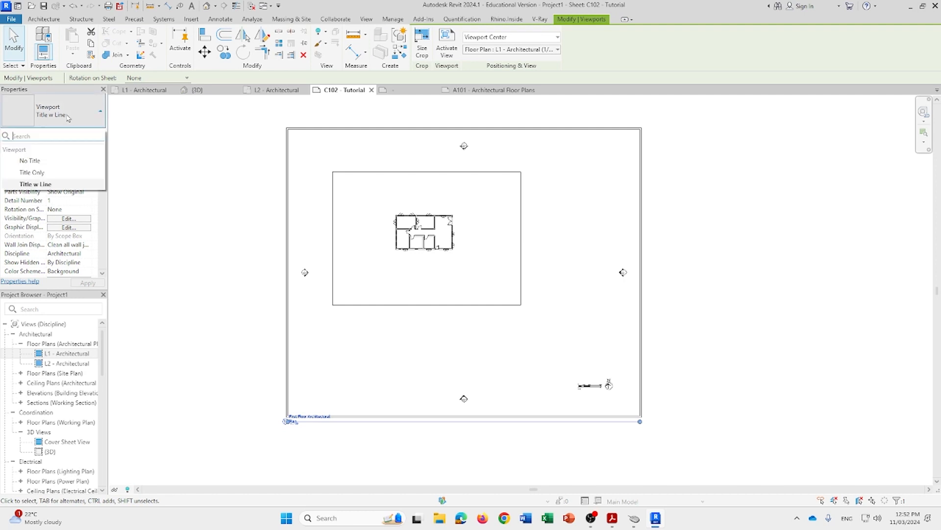
left_click(24, 164)
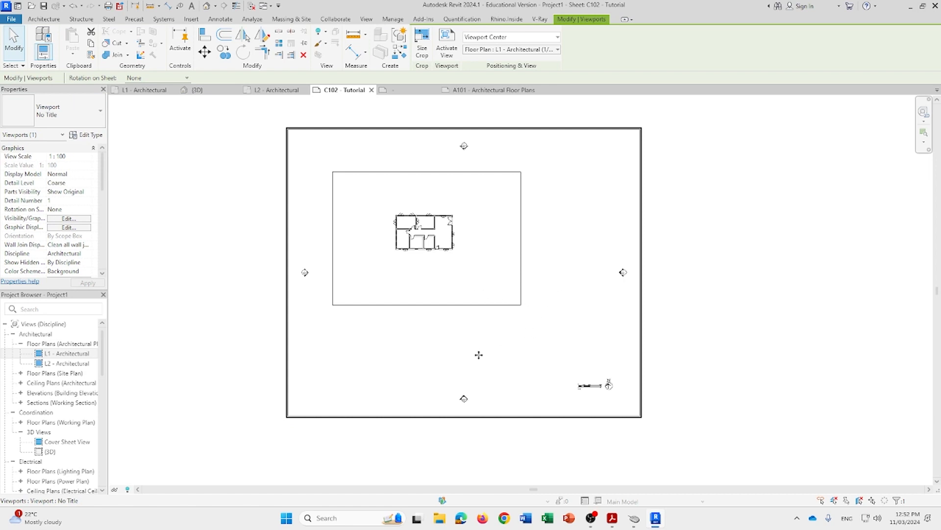
double_click(444, 273)
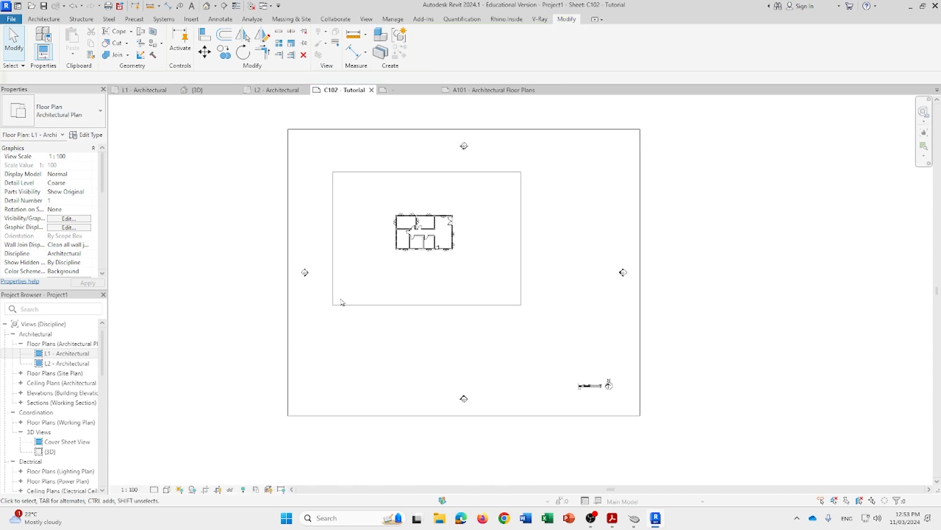
left_click(424, 242)
scroll(423, 243, "up", 4)
left_click(496, 262)
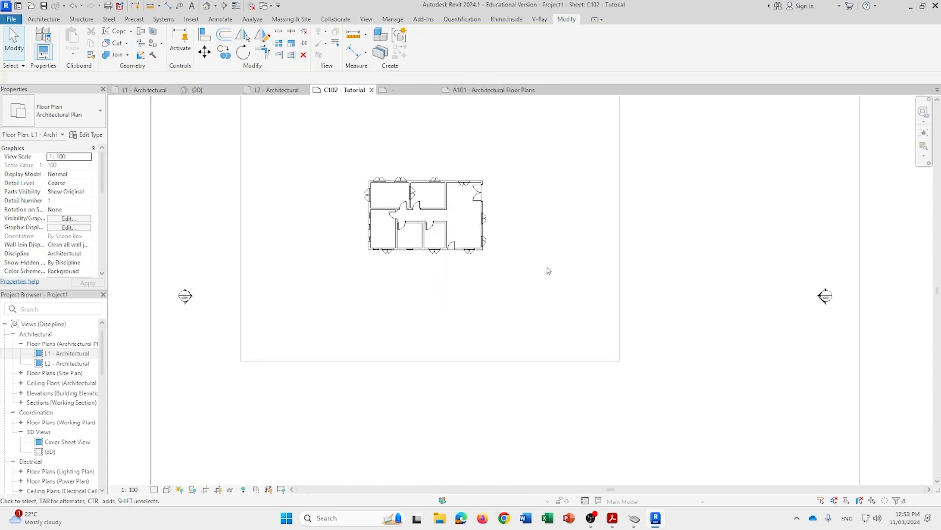
scroll(616, 328, "down", 2)
middle_click_drag(662, 348, 612, 354)
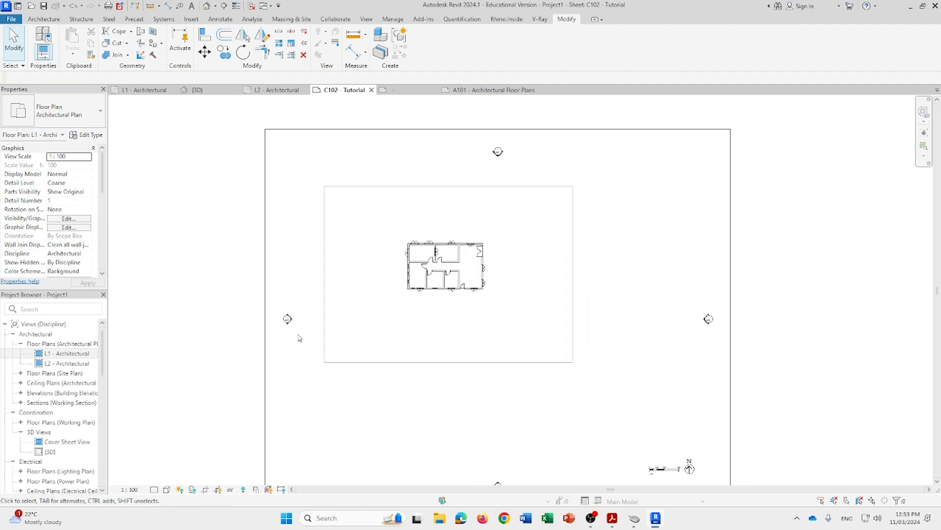
left_click(227, 319)
left_click(424, 334)
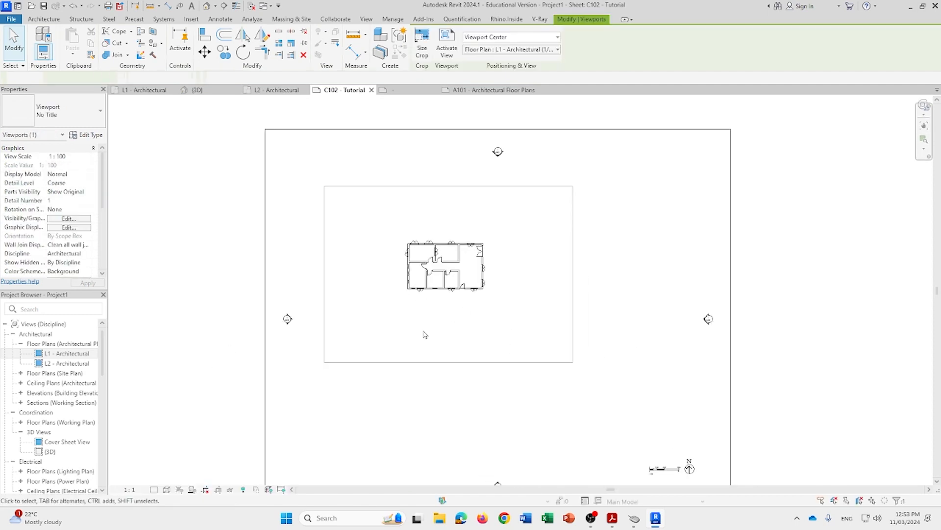
double_click(425, 334)
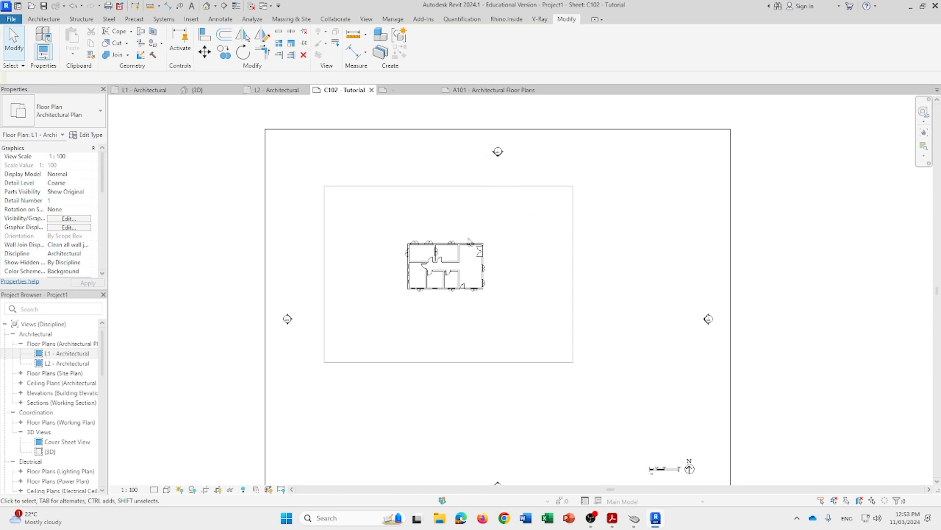
Turn off the crop region's visibility in the active L1 - Architectural view
scroll(66, 222, "down", 4)
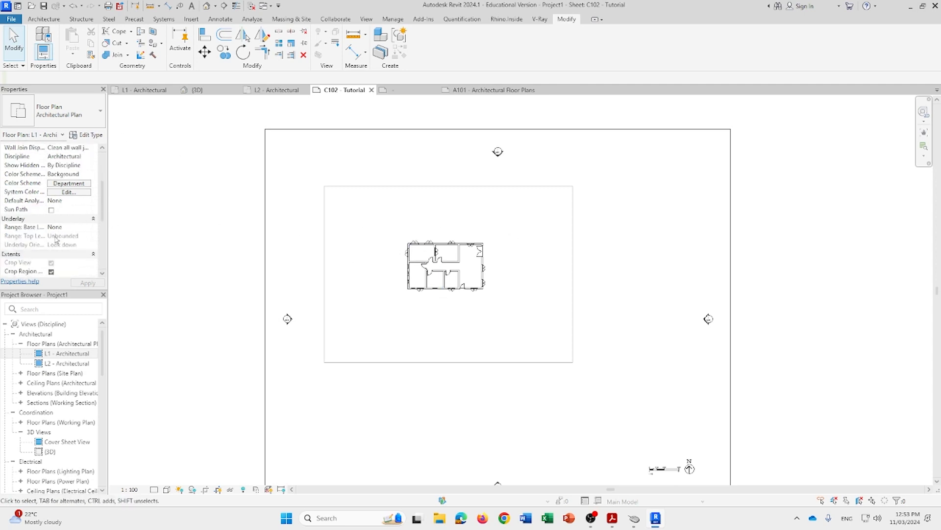
scroll(54, 245, "down", 1)
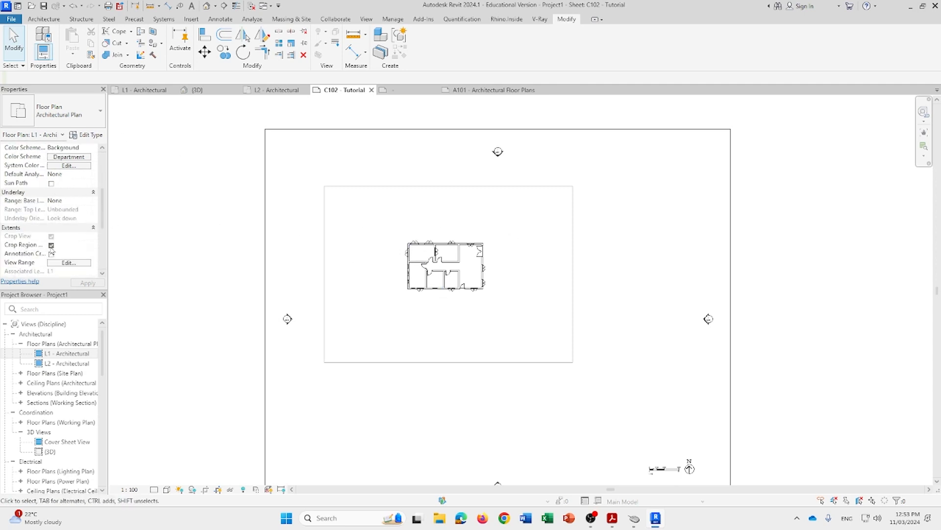
left_click(51, 245)
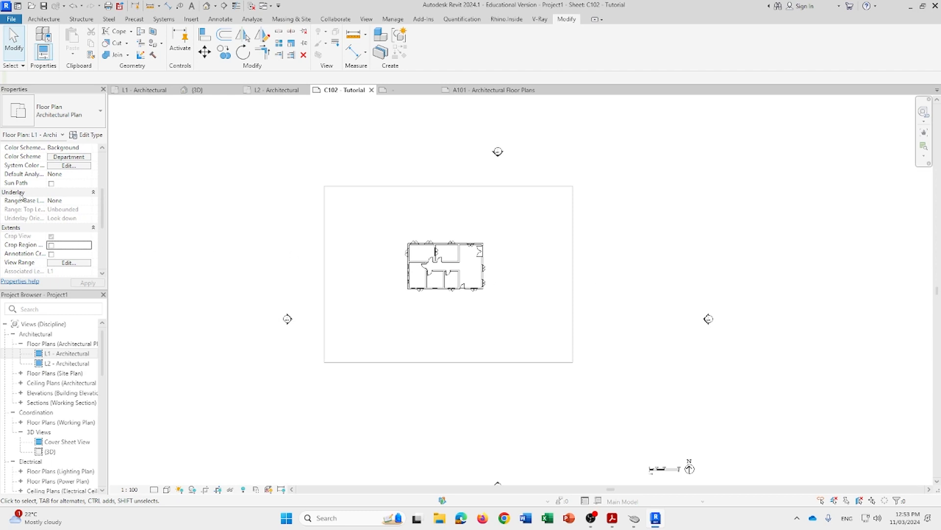
Set the L1 - Architectural view's Scope Box to None and turn off Crop View
scroll(21, 205, "down", 1)
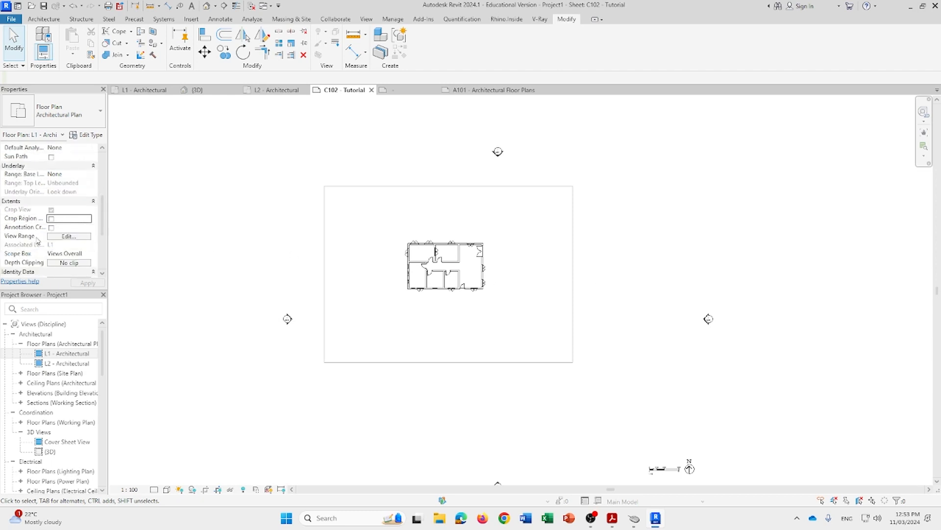
left_click(63, 256)
left_click(89, 253)
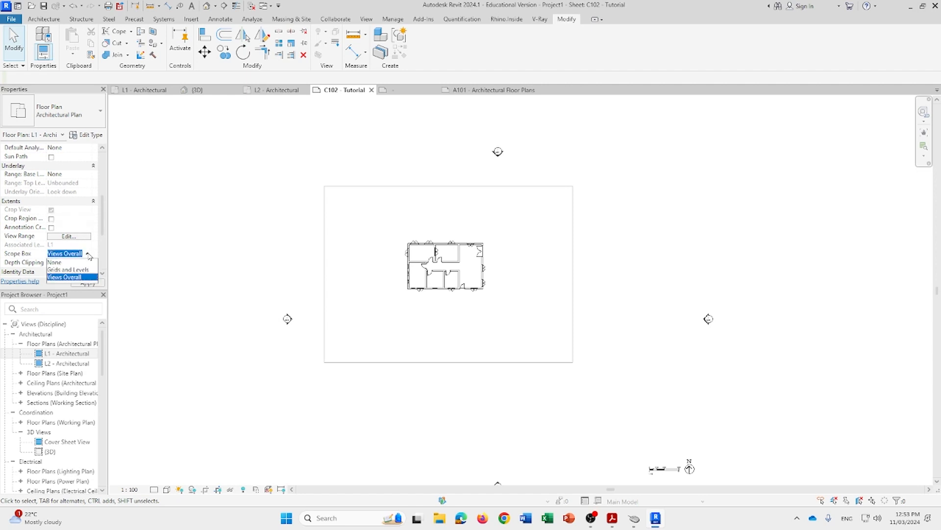
left_click(61, 263)
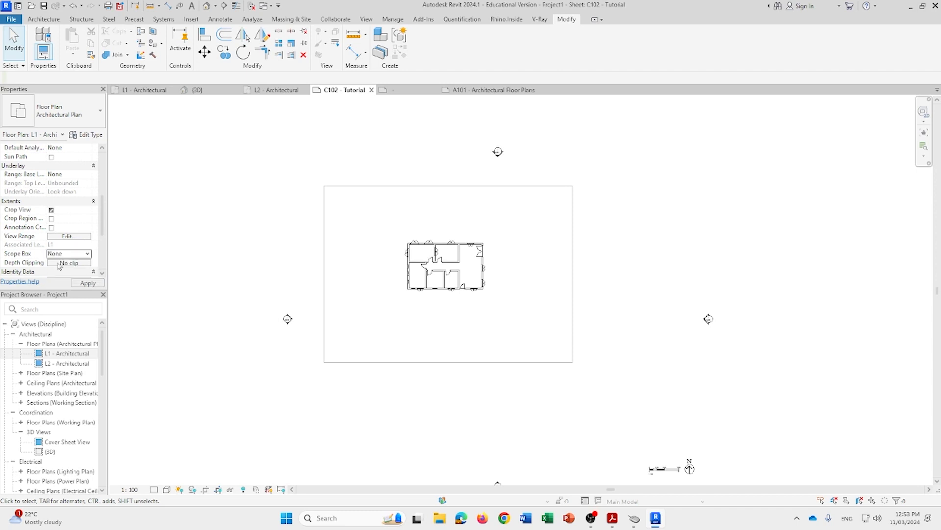
left_click(88, 254)
left_click(49, 257)
left_click(51, 211)
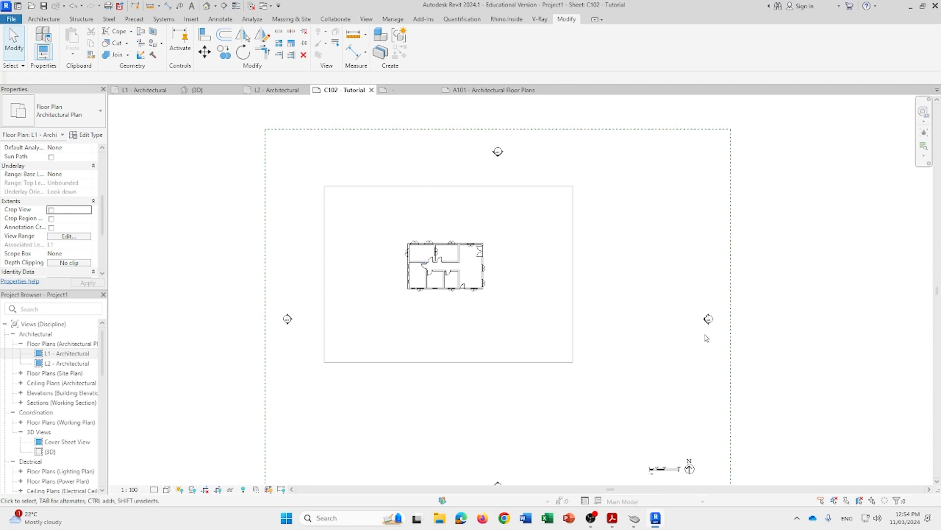
Select the north elevation marker above the plan and hide its category in the active view
left_click_drag(523, 159, 477, 147)
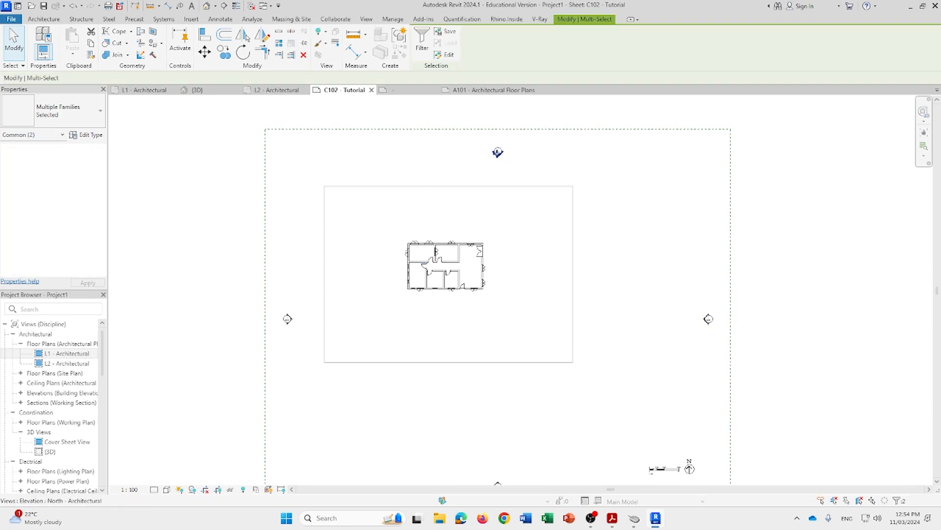
right_click(497, 152)
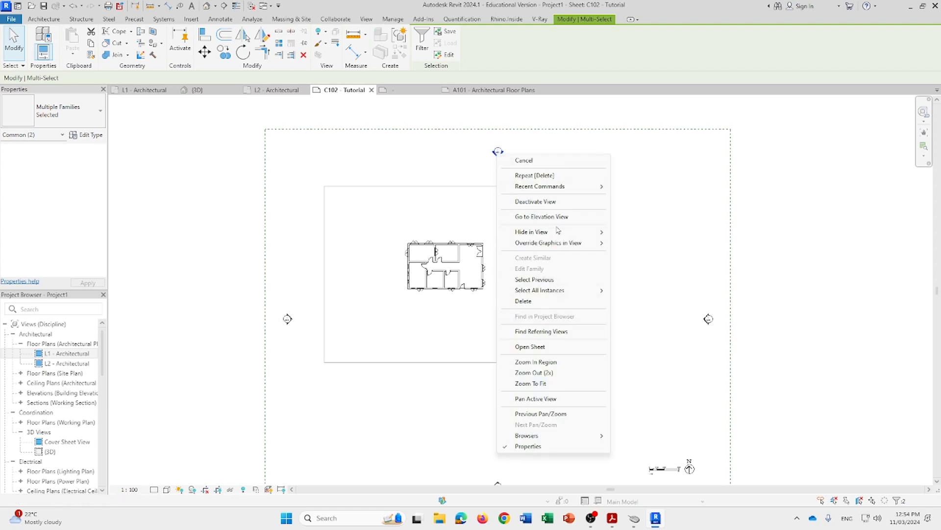
mouse_move(558, 232)
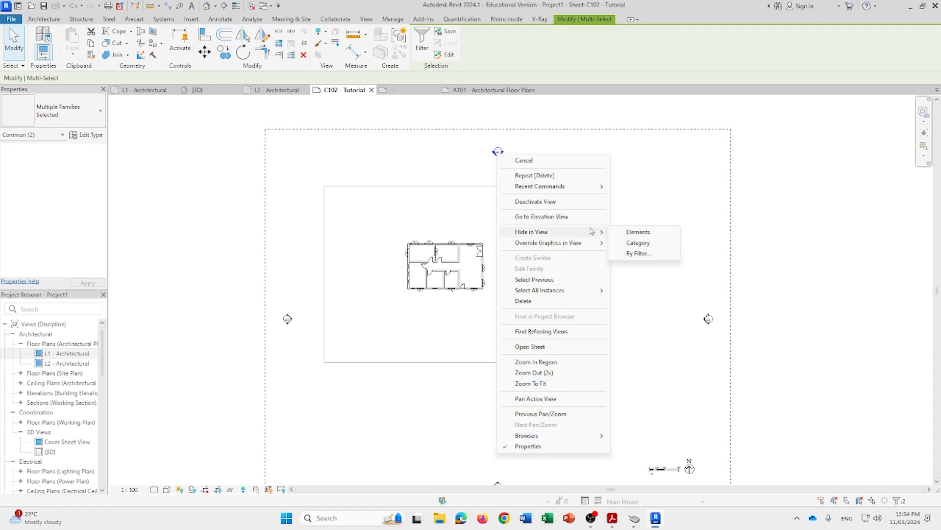
left_click(645, 245)
Hide the categories of the scale bar and north arrow below the plan in the active view
scroll(611, 342, "down", 1)
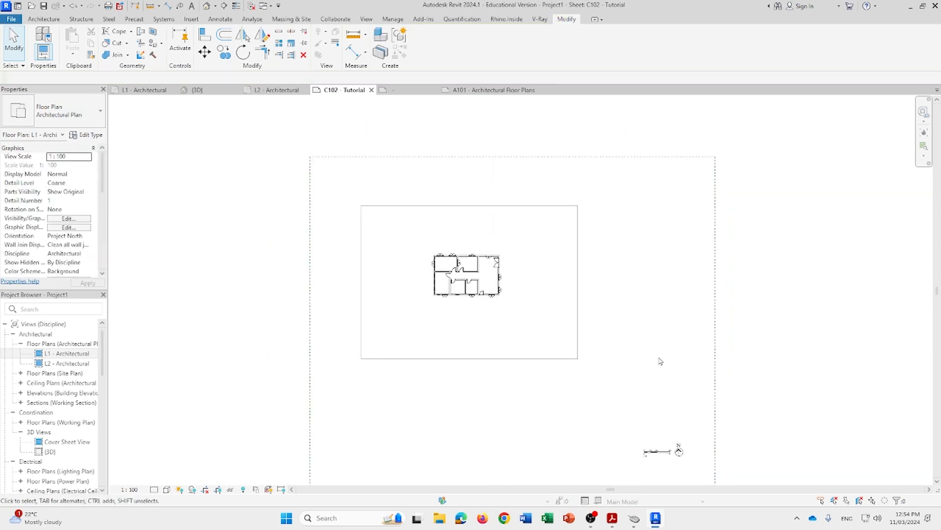
middle_click_drag(775, 384, 712, 313)
left_click(585, 367)
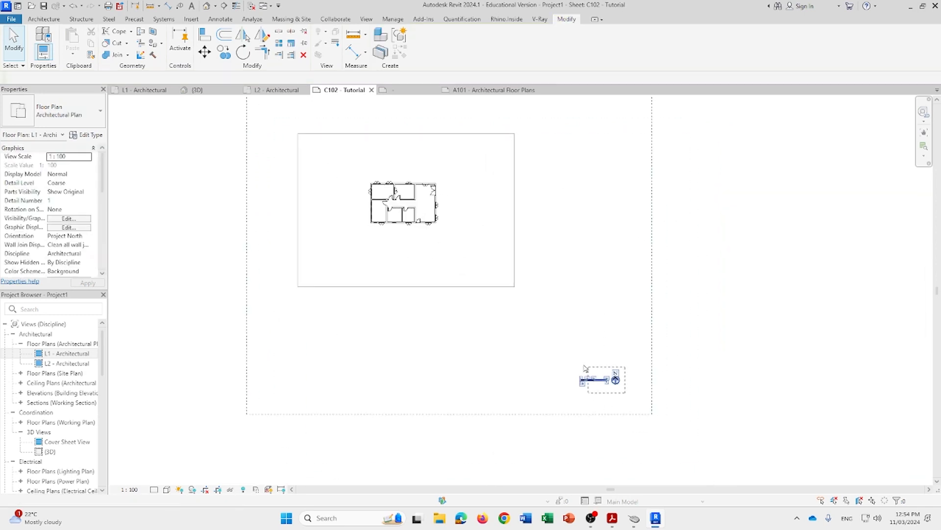
left_click_drag(677, 426, 559, 359)
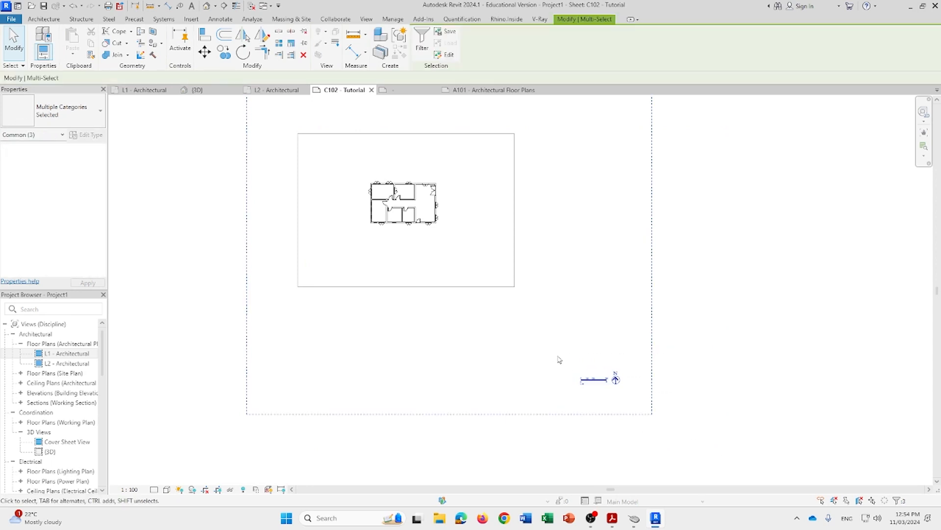
right_click(591, 381)
mouse_move(649, 165)
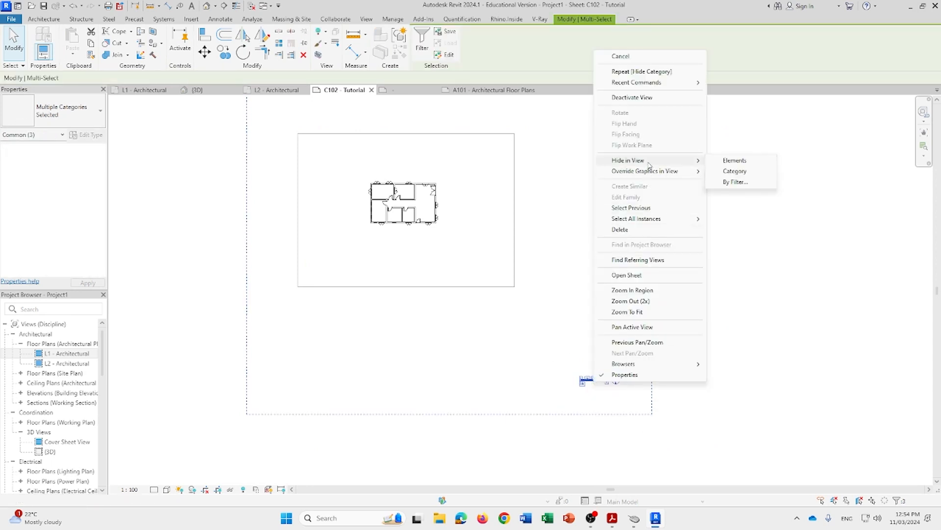
left_click(735, 171)
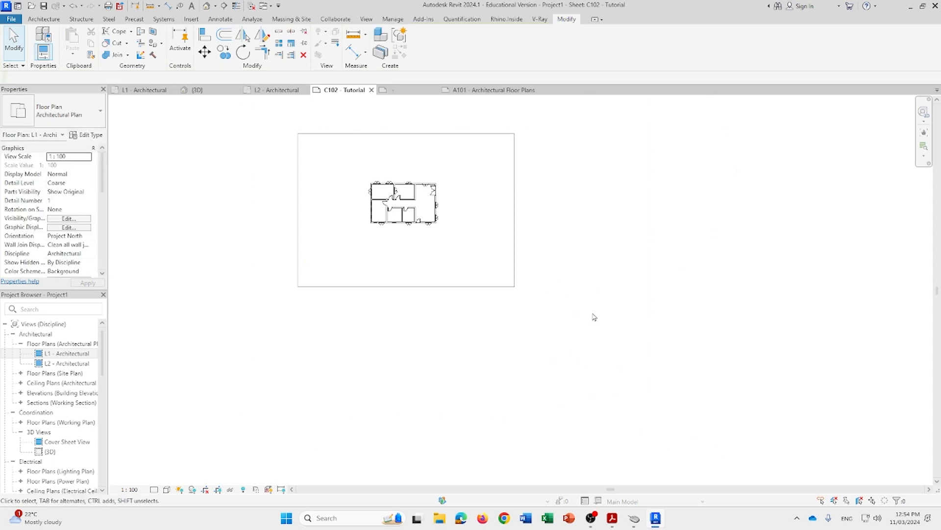
middle_click_drag(618, 319, 669, 382)
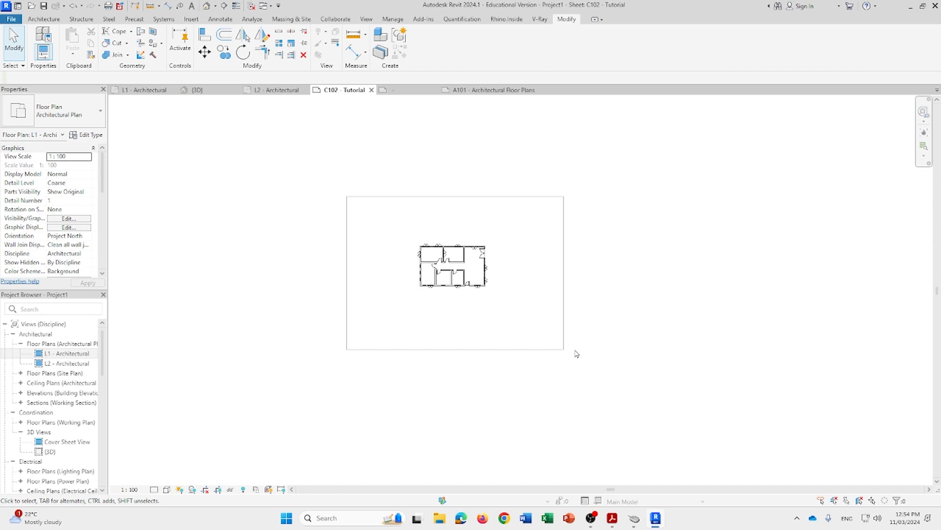
middle_click_drag(495, 321, 488, 340)
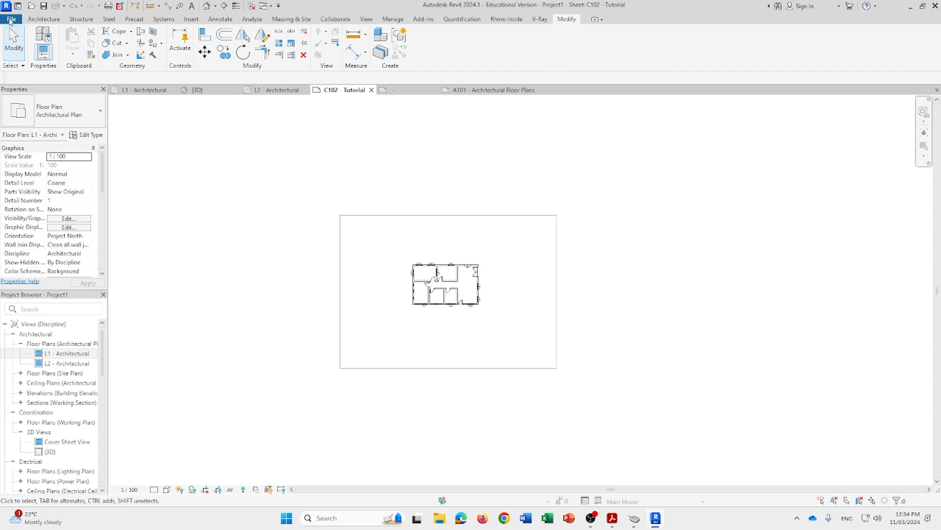
left_click(11, 21)
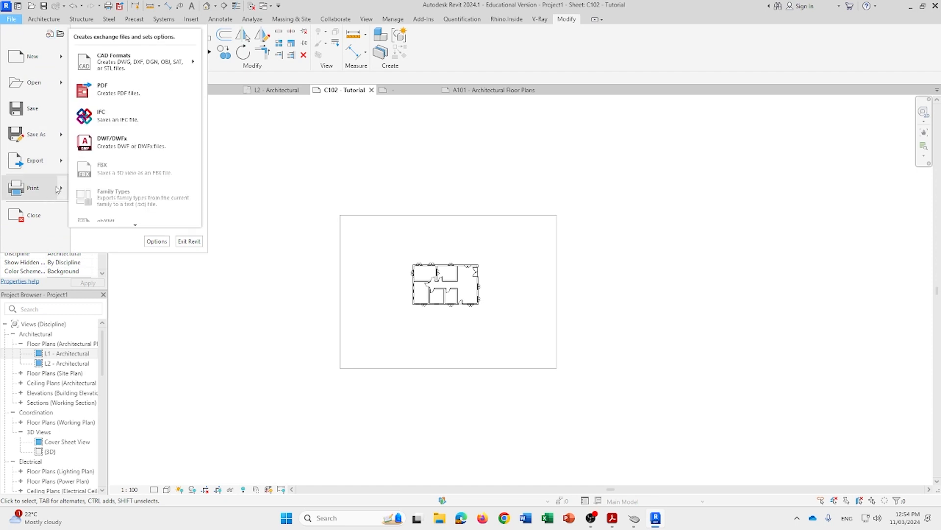
mouse_move(58, 189)
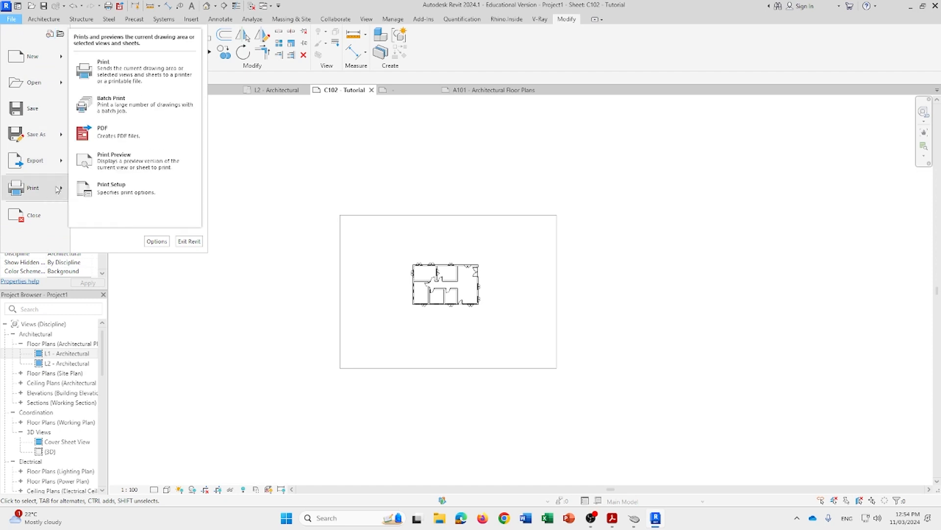
left_click(140, 82)
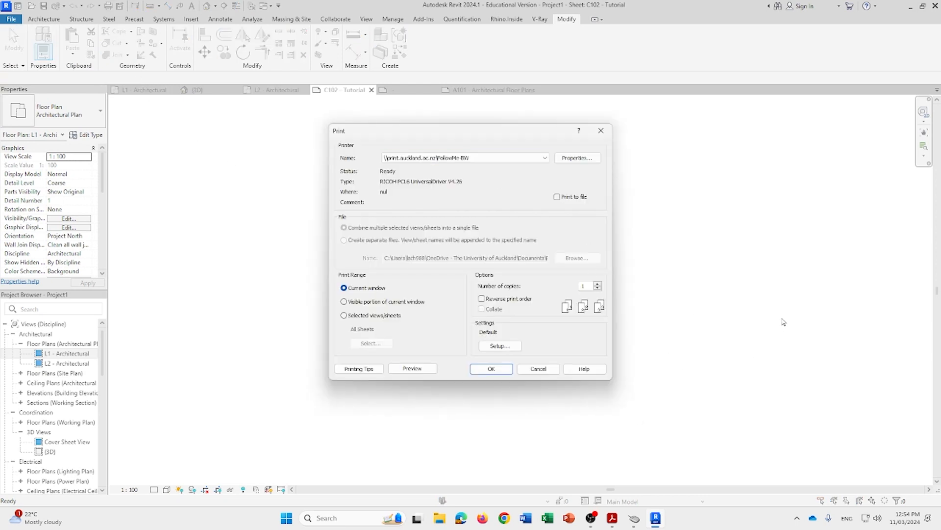
left_click(527, 159)
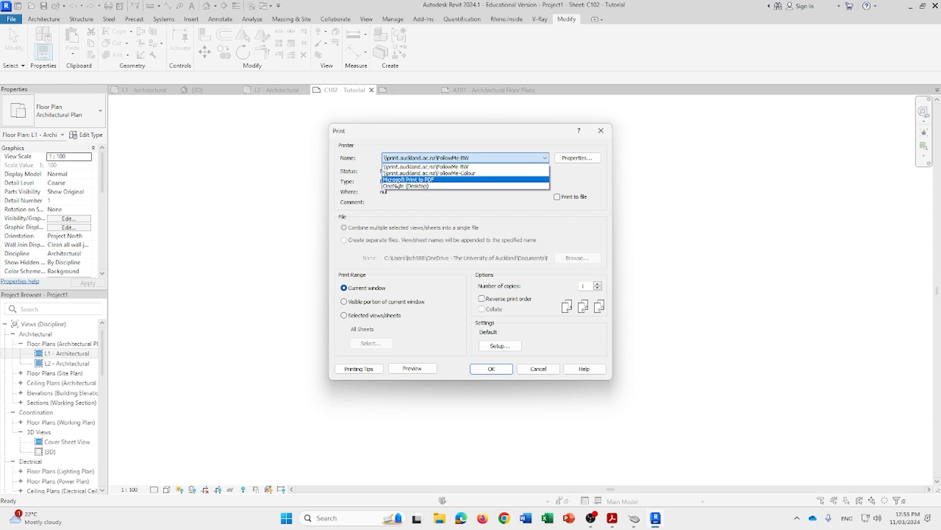
left_click(397, 181)
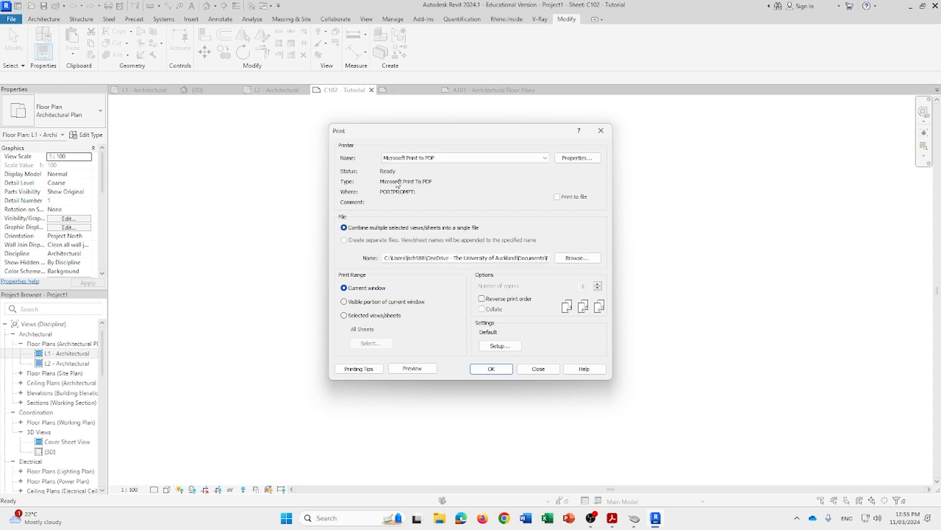
left_click(495, 348)
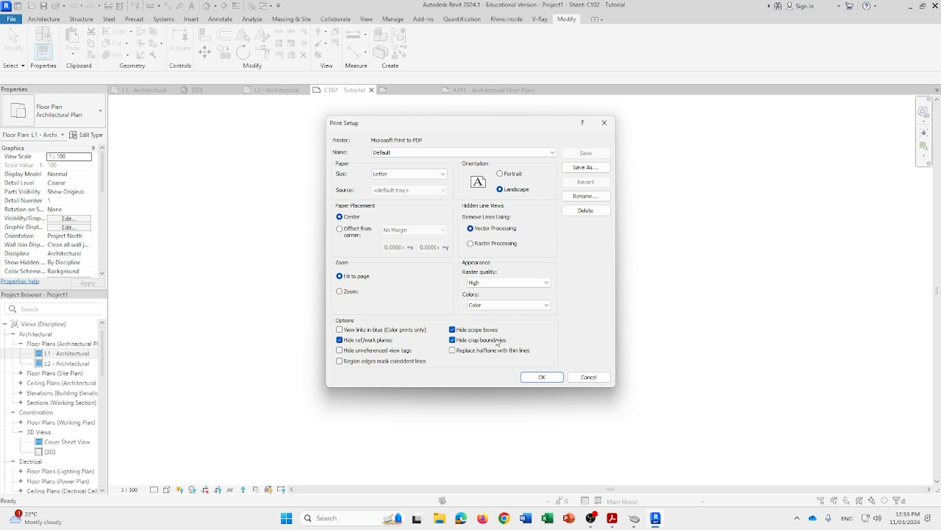
left_click(605, 124)
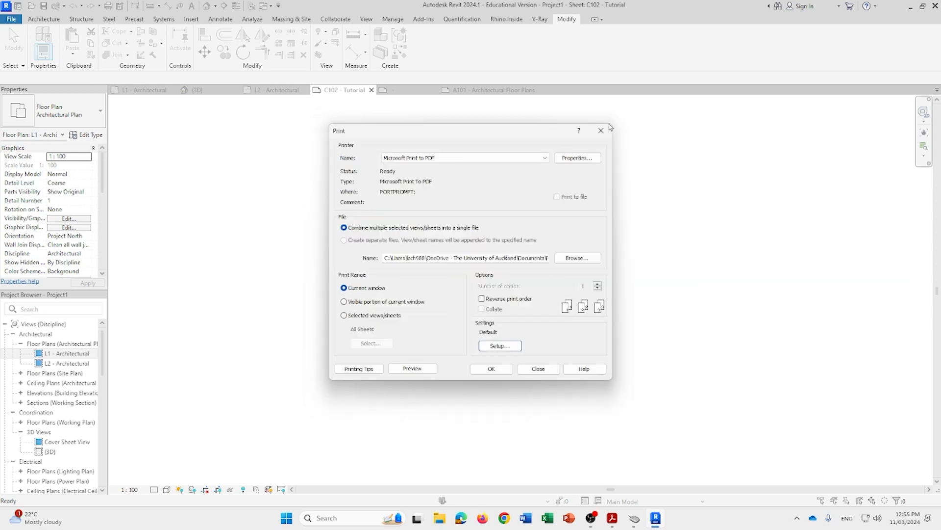
left_click(603, 129)
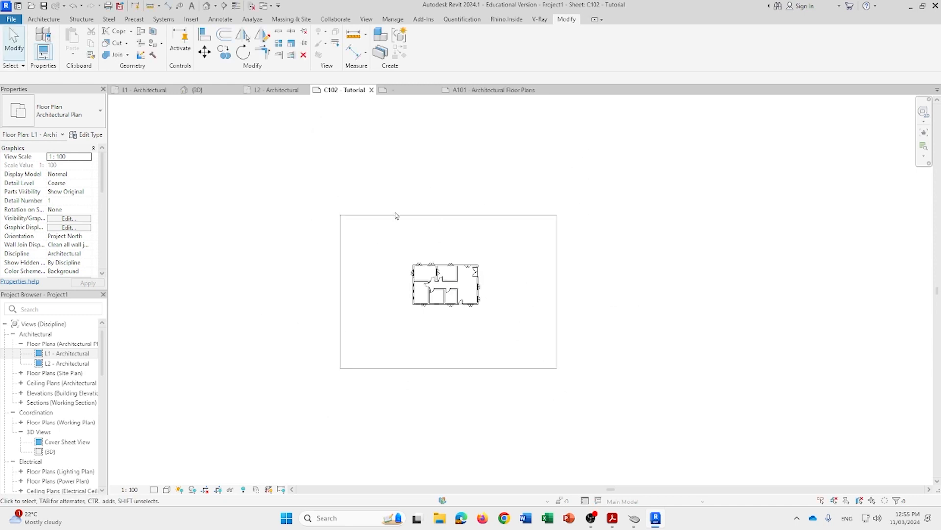
Start printing the C102 - Tutorial sheet with Microsoft Print to PDF as the printer
left_click(12, 19)
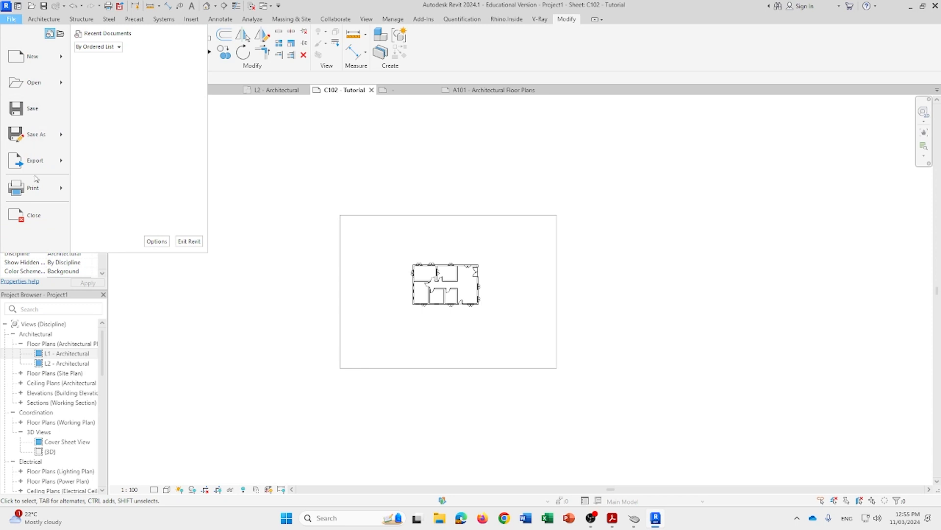
mouse_move(37, 186)
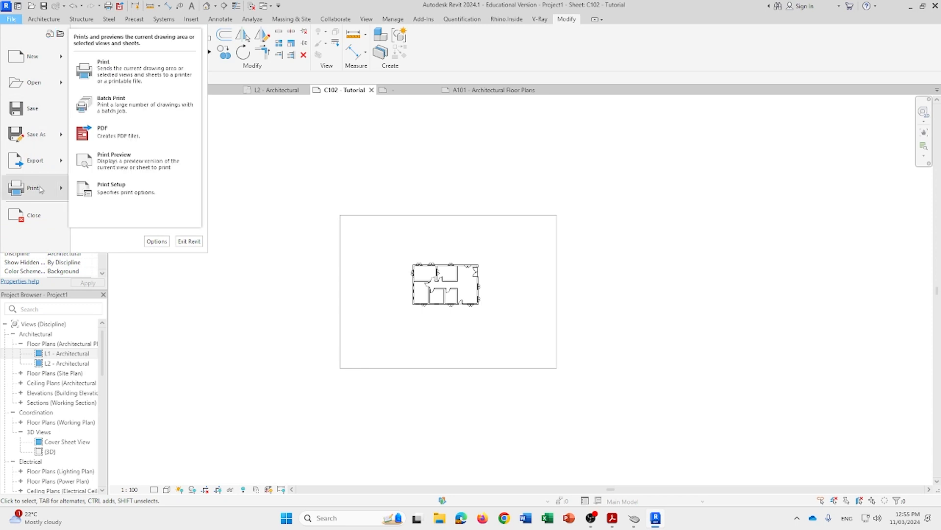
left_click(123, 80)
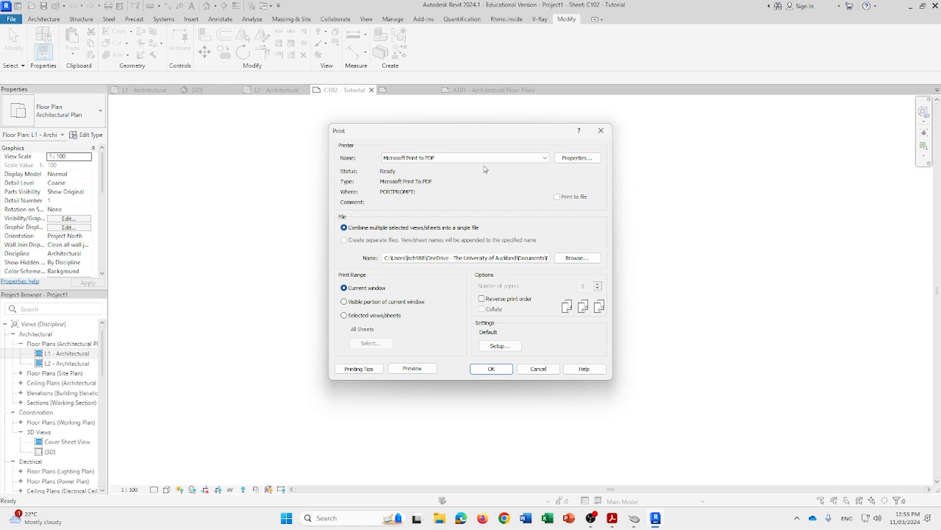
left_click(480, 159)
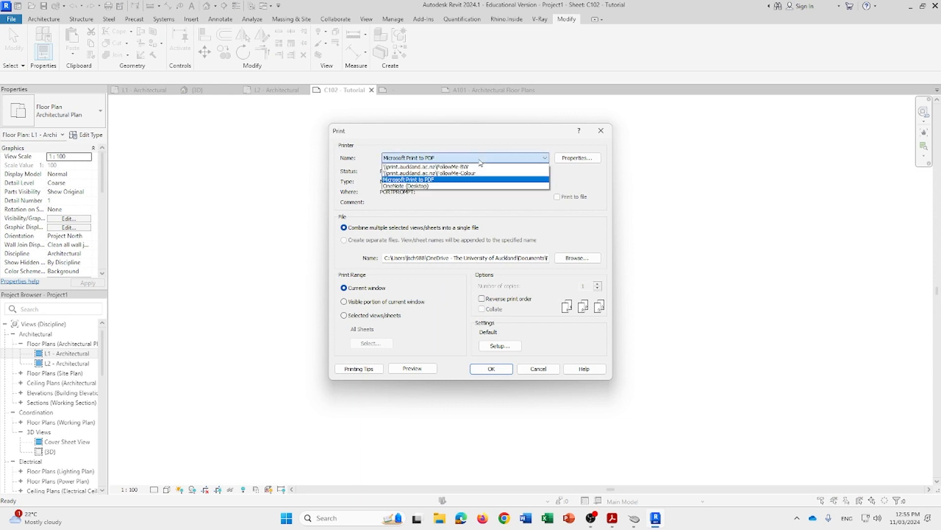
left_click(422, 181)
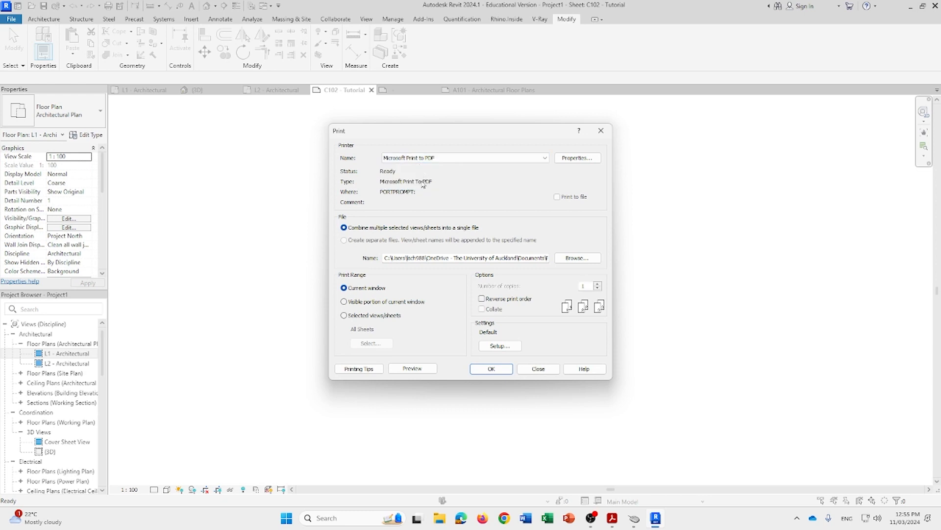
In the print setup, set the paper size to A3, zoom to 100% and paper placement to Center
left_click(500, 345)
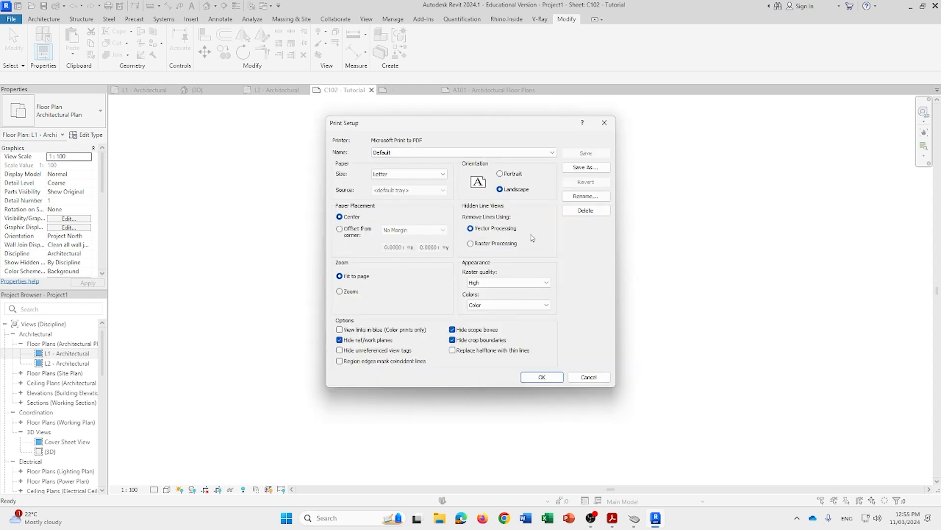
left_click(423, 178)
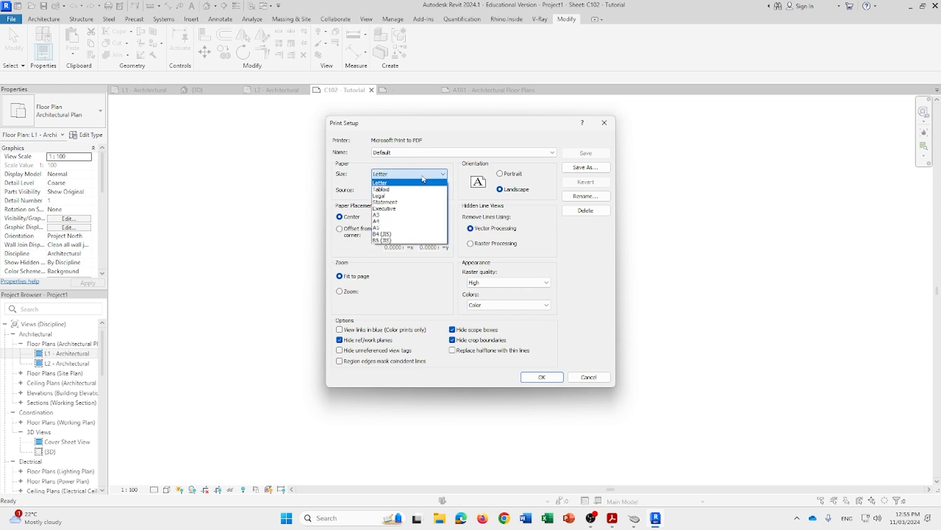
left_click(397, 216)
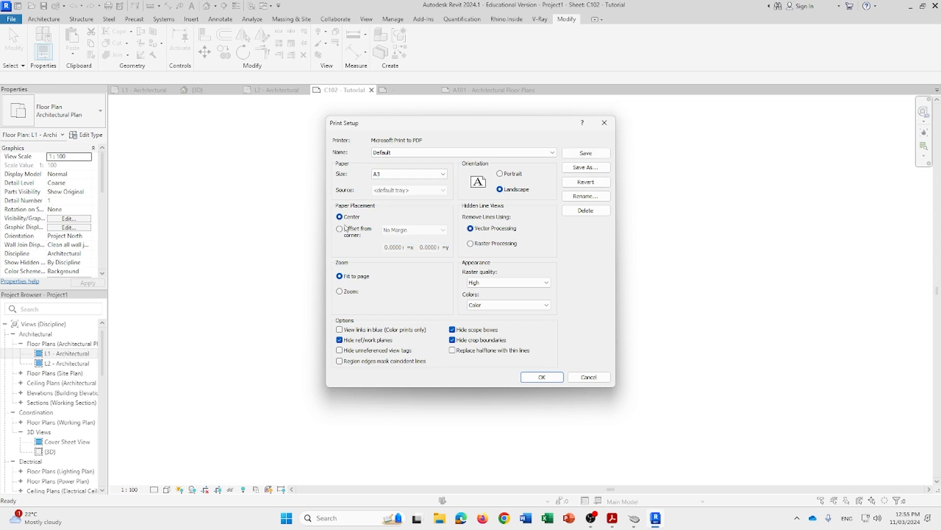
left_click(342, 295)
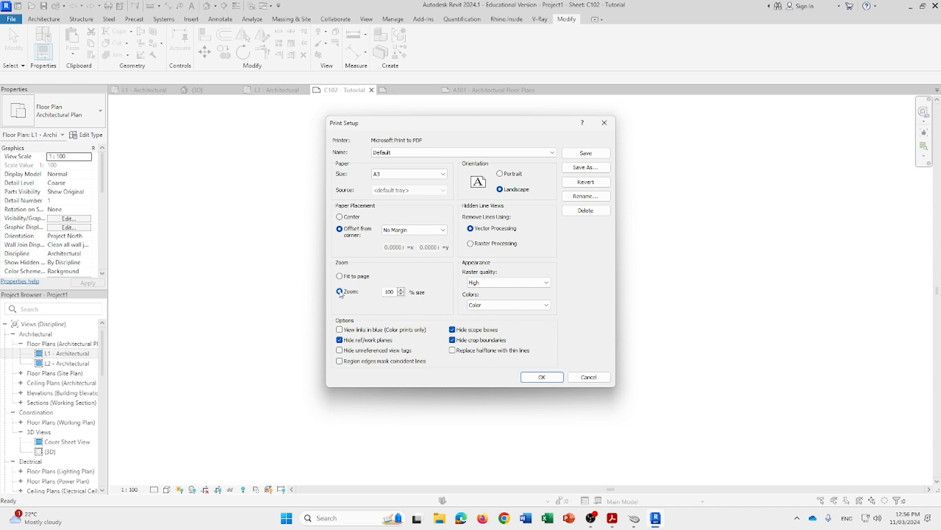
left_click(340, 217)
Set the print's raster quality to Presentation and its colors to Black Lines, and accept the print setup
left_click(504, 283)
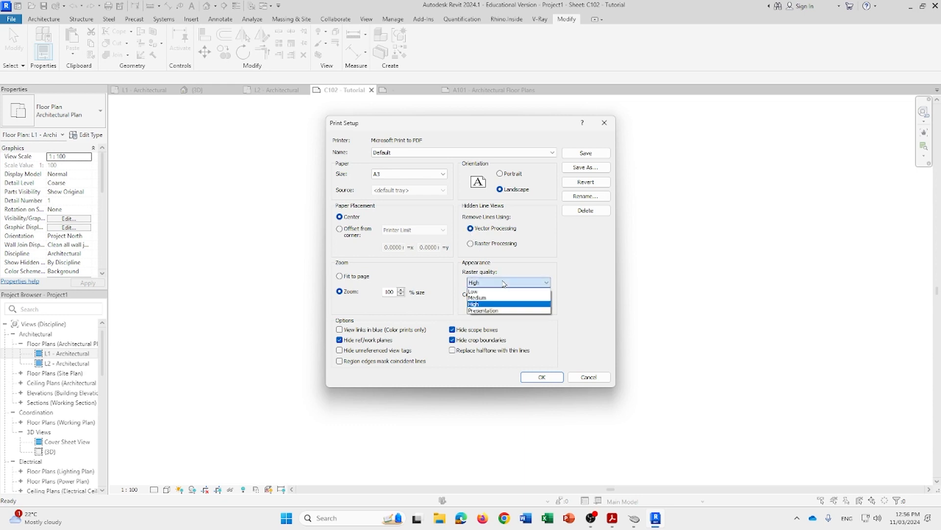
left_click(496, 310)
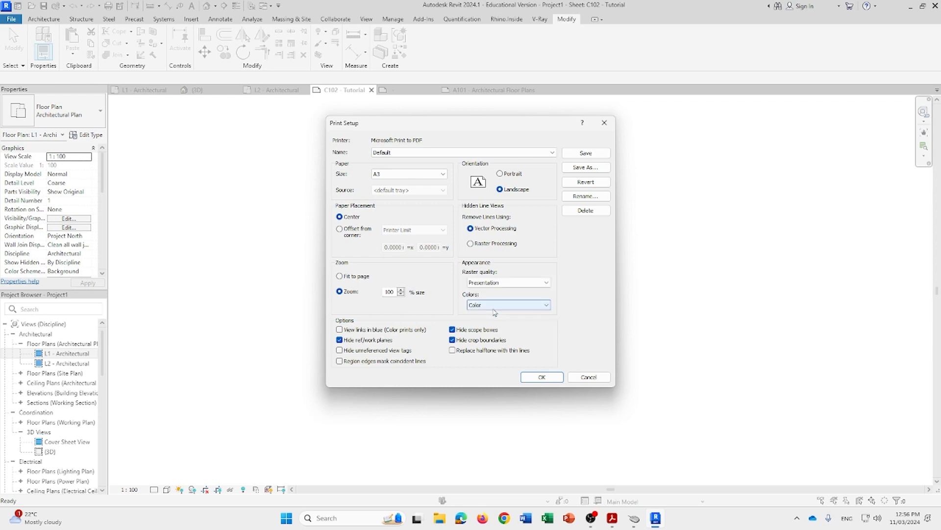
left_click(497, 304)
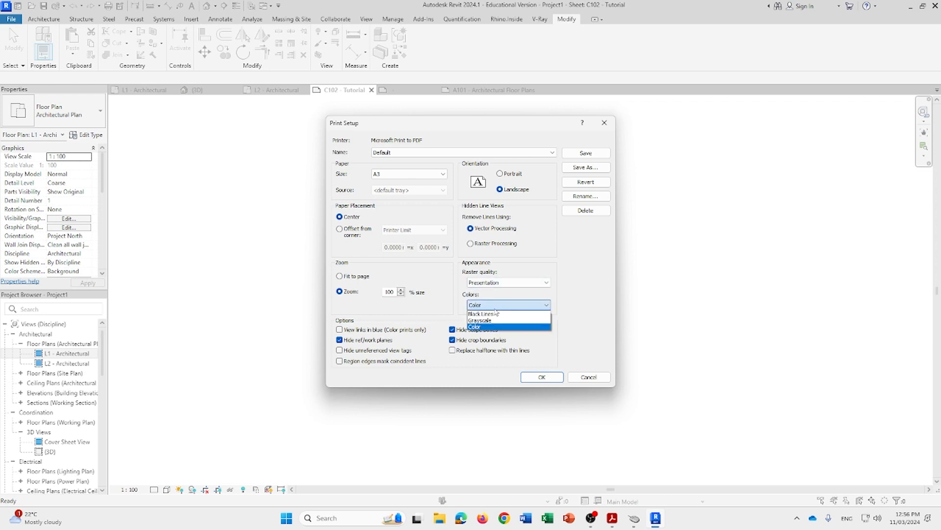
left_click(486, 315)
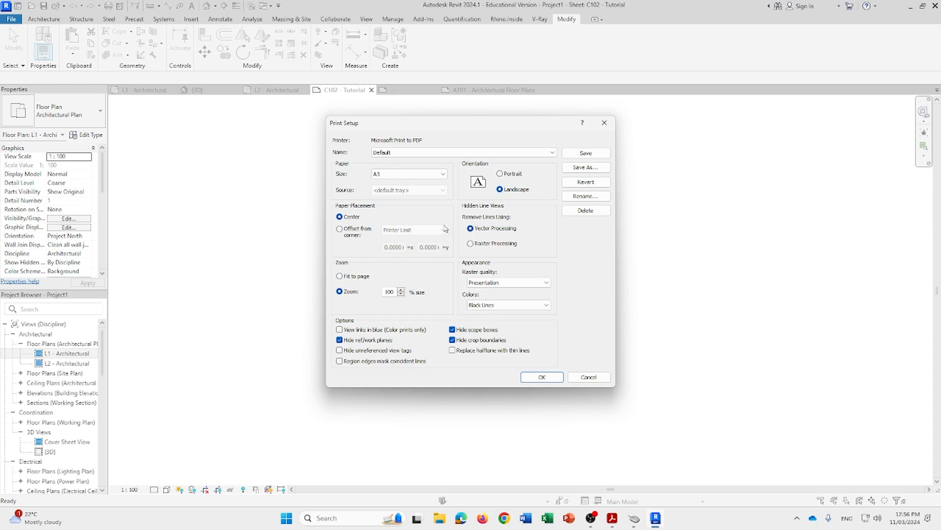
left_click(543, 377)
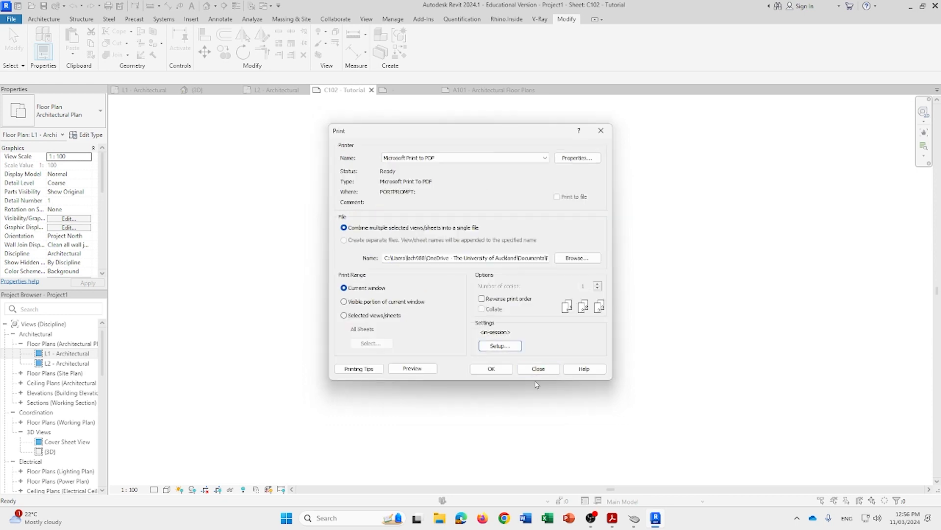
Print the sheet to a PDF named Test in the Documents folder, replacing the existing file
left_click(491, 369)
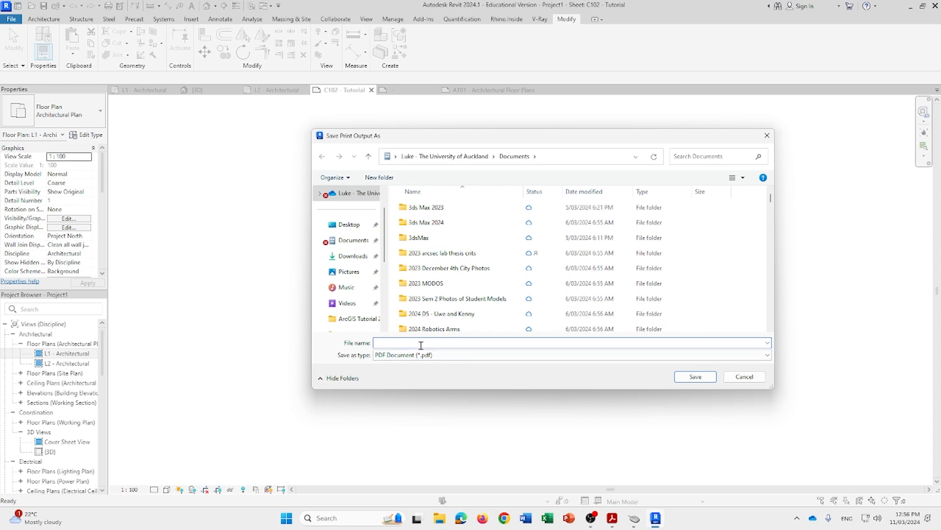
type("Test")
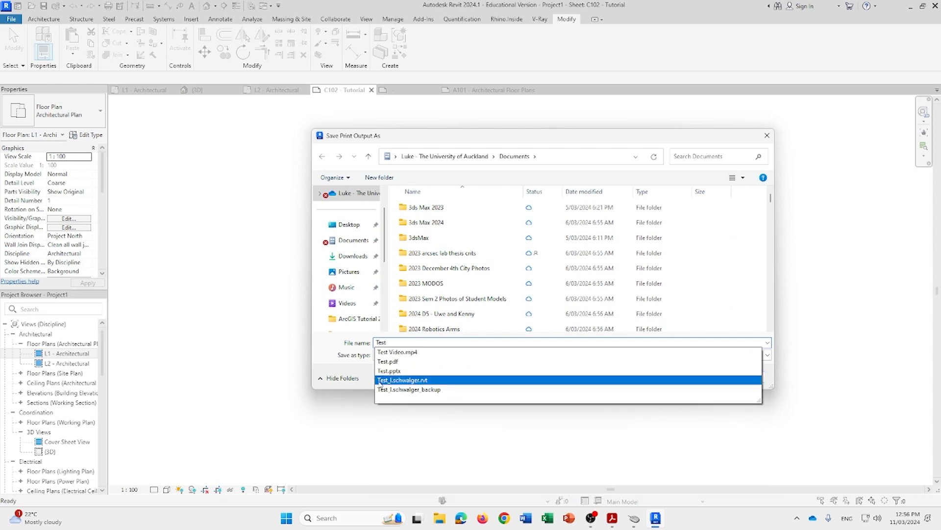
left_click(355, 378)
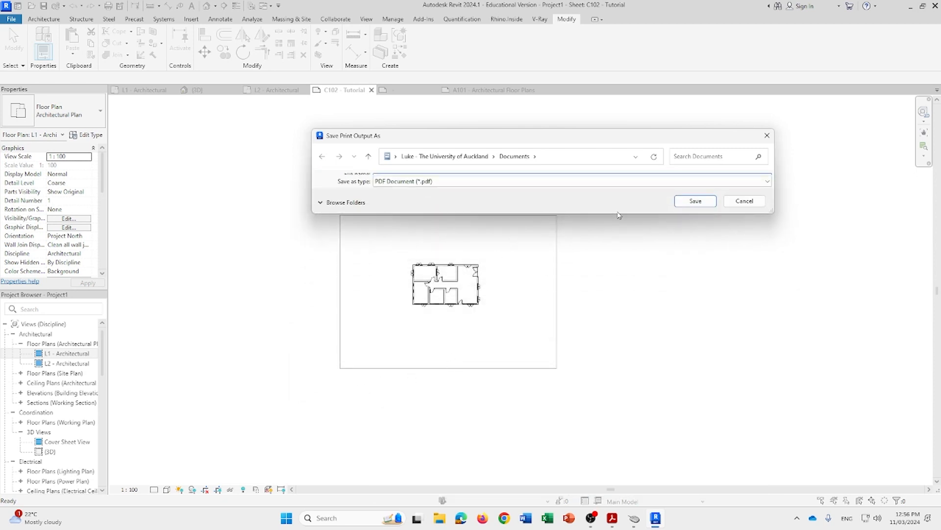
left_click_drag(616, 214, 598, 442)
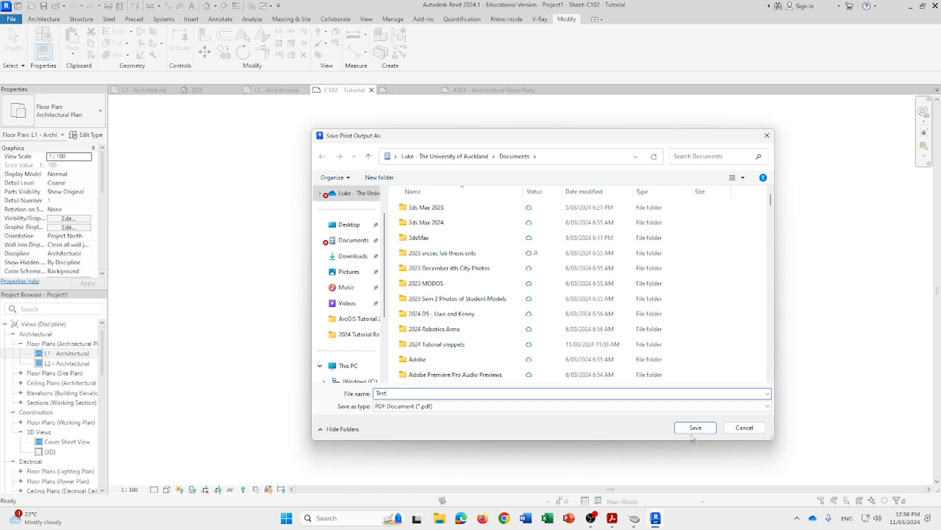
left_click(696, 427)
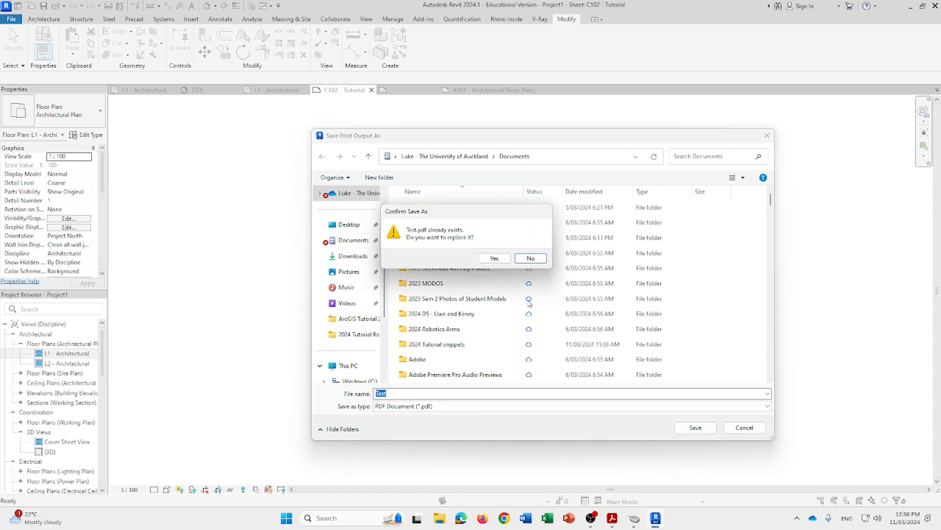
left_click(495, 259)
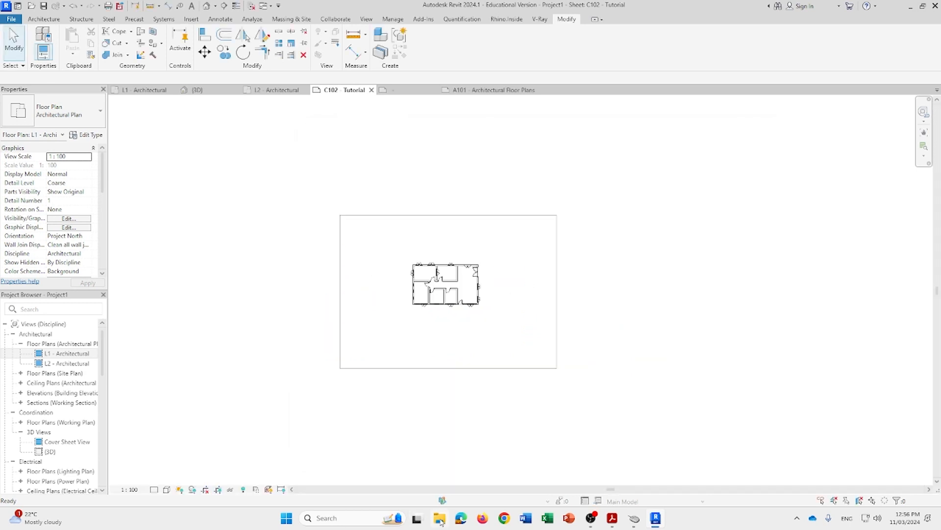
Switch to File Explorer and open Test.pdf from the Documents folder to check the printed floor plan
left_click(439, 517)
left_click(273, 263)
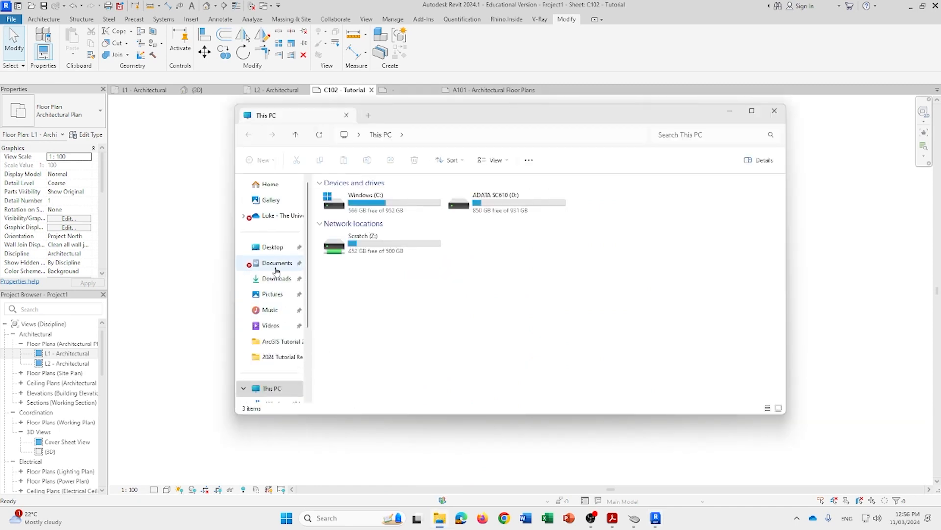
scroll(426, 280, "down", 10)
scroll(431, 286, "down", 15)
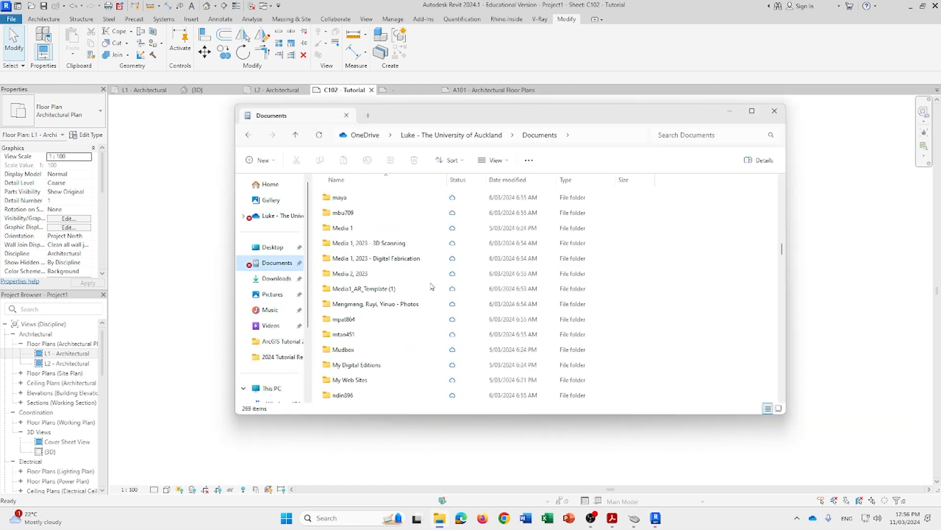
scroll(431, 286, "down", 20)
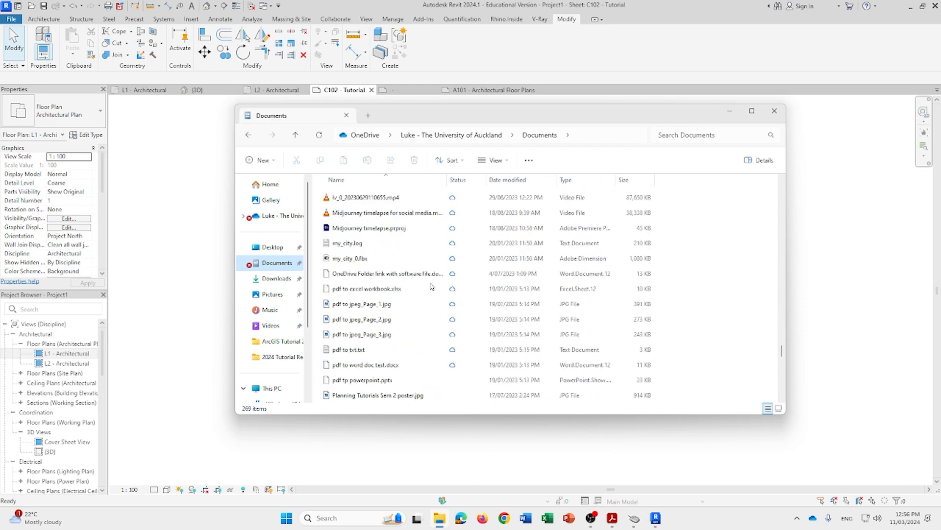
scroll(373, 365, "up", 1)
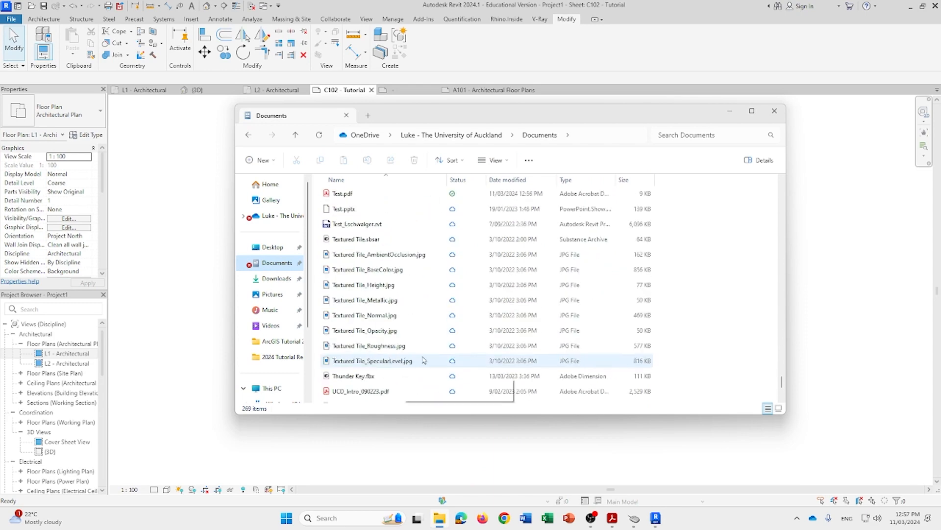
double_click(343, 194)
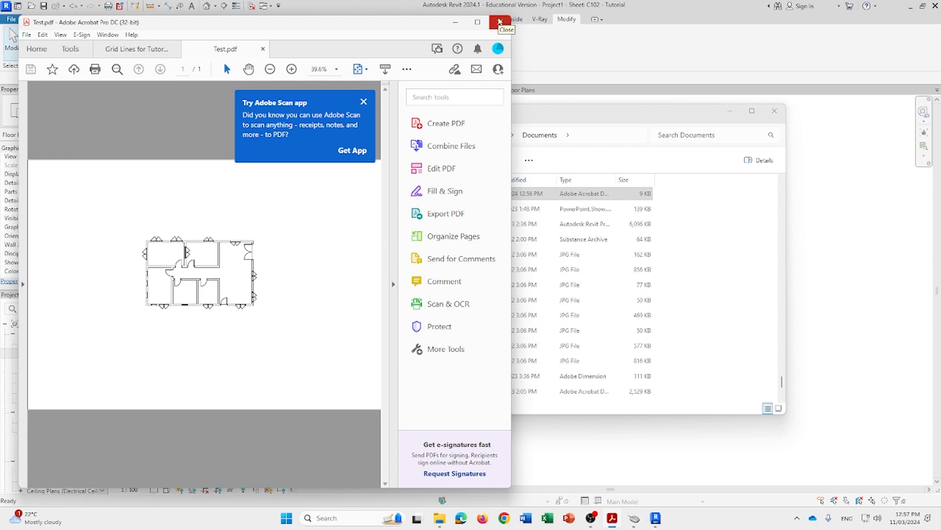
left_click(500, 21)
left_click(312, 278)
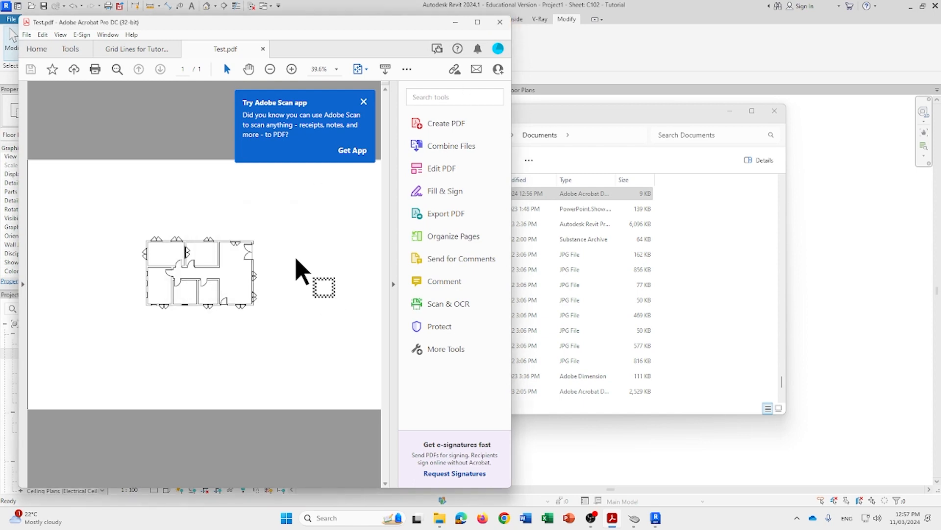
Close the open PDF documents and the Documents folder window to return to the Tutorial sheet in Revit
left_click(500, 22)
left_click(266, 276)
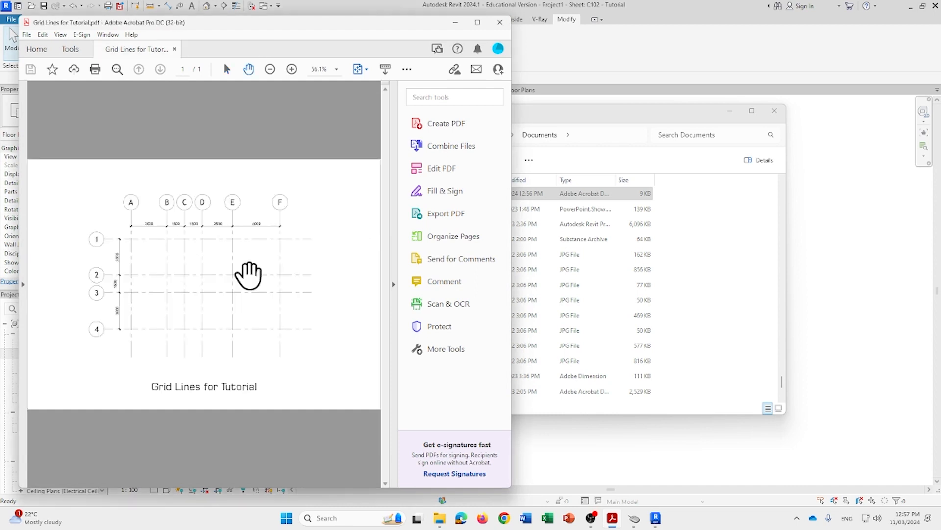
left_click(500, 22)
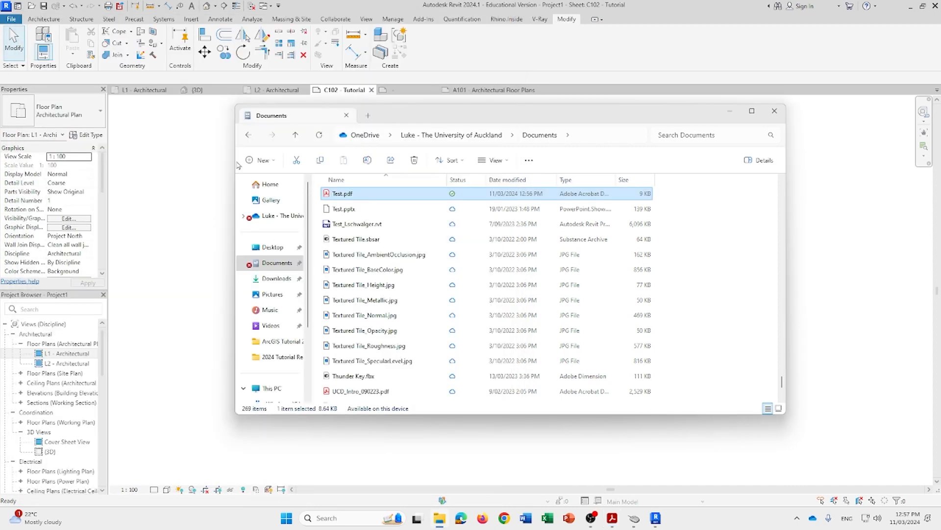
left_click(775, 111)
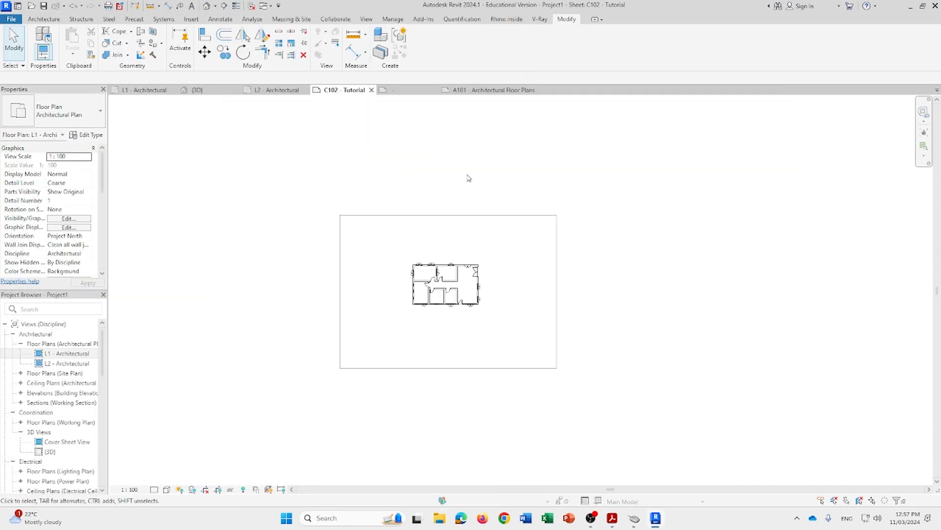
Start a PDF export of the Tutorial sheet, keeping the page size at <Use Sheet Size> and setting the zoom to 100%
left_click(15, 20)
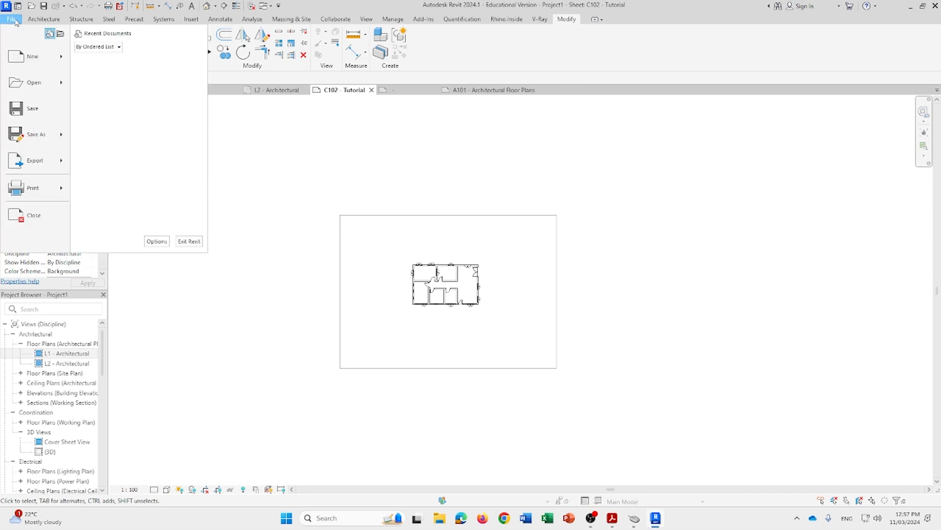
mouse_move(48, 162)
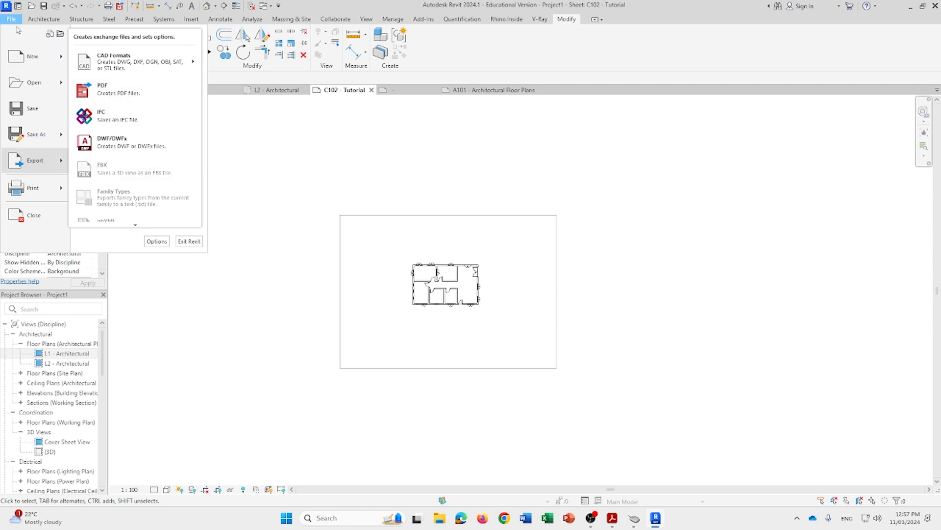
left_click(123, 93)
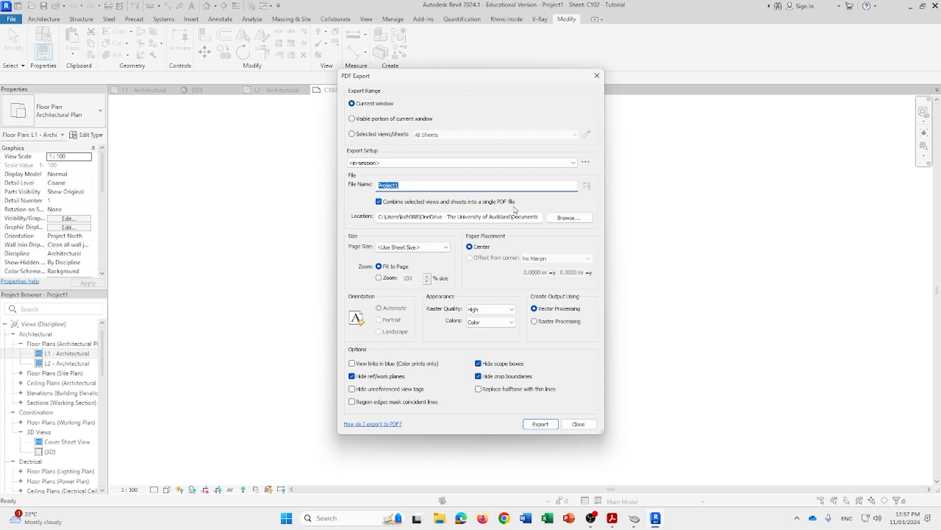
left_click(395, 248)
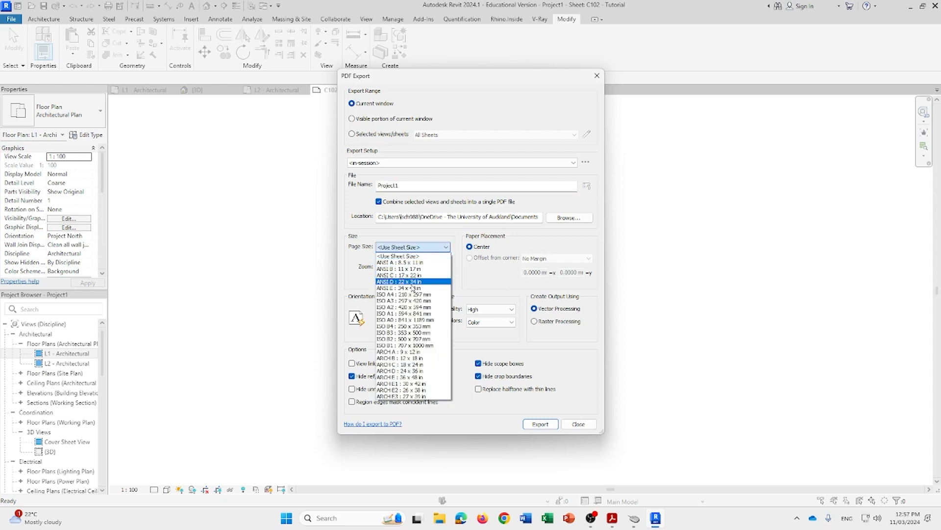
left_click(415, 256)
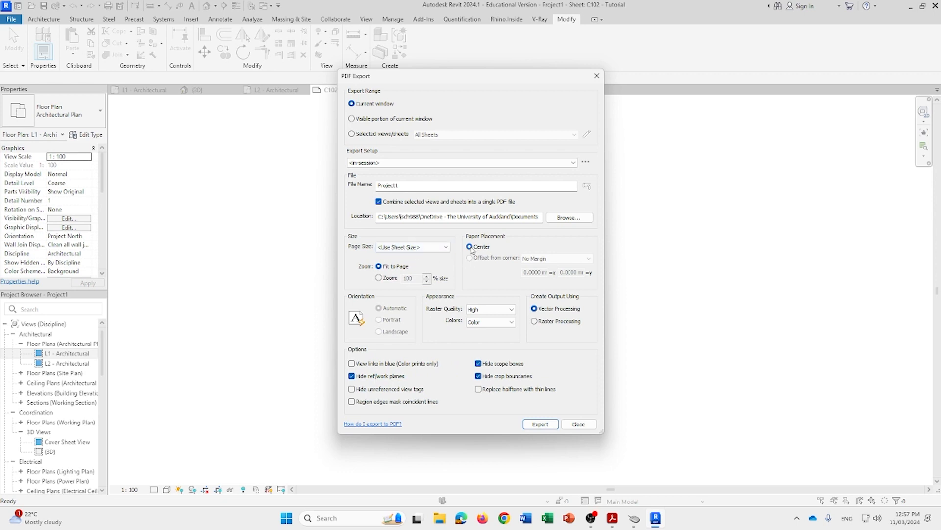
left_click(379, 278)
Set the PDF export's raster quality to Presentation and its colors to Black Lines
left_click(510, 310)
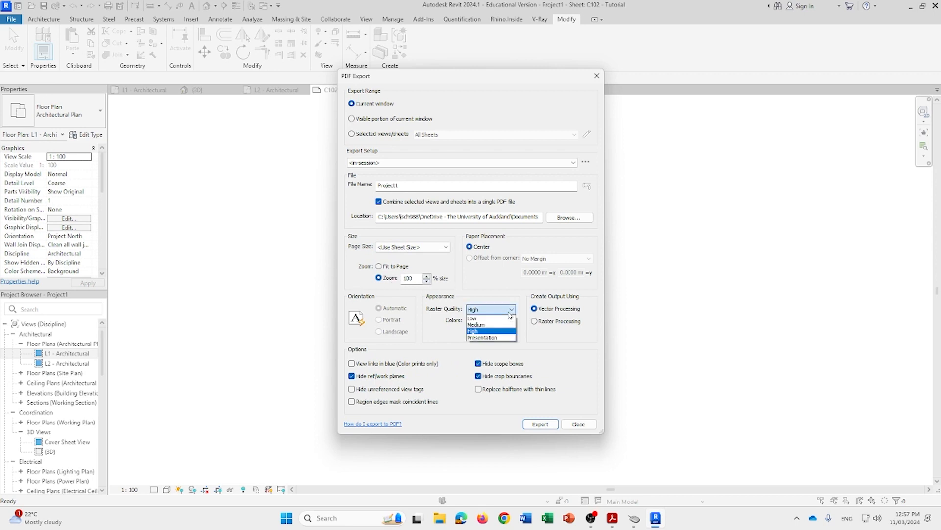
left_click(496, 338)
left_click(490, 322)
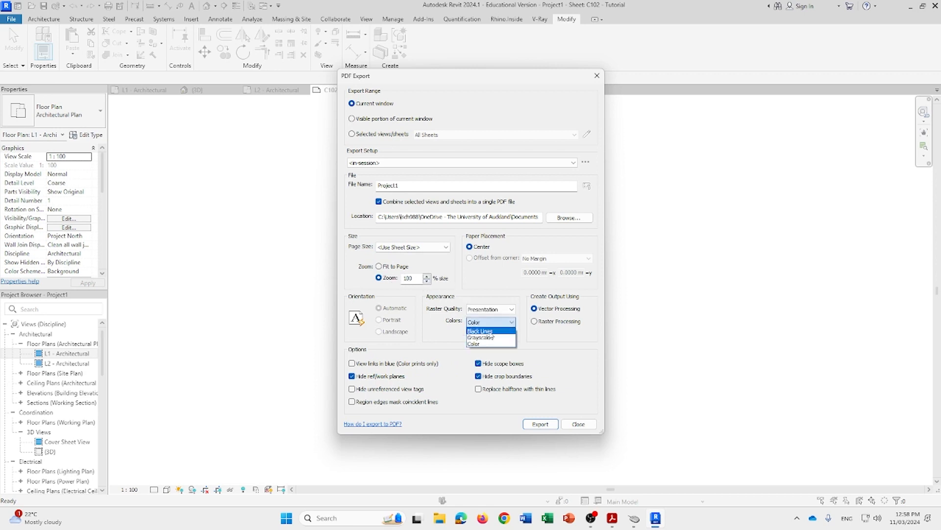
left_click(492, 332)
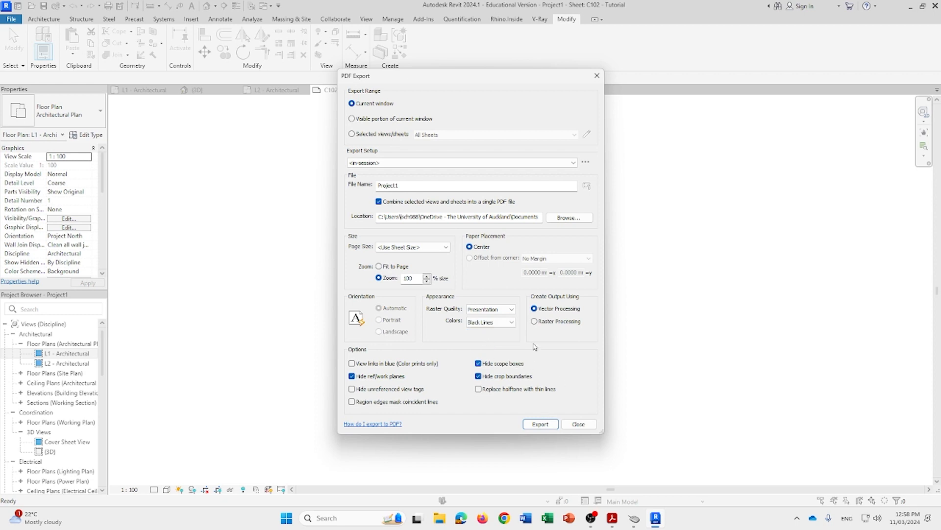
Export the sheet to PDF, saving the export settings for future sessions under the suggested name
left_click(540, 424)
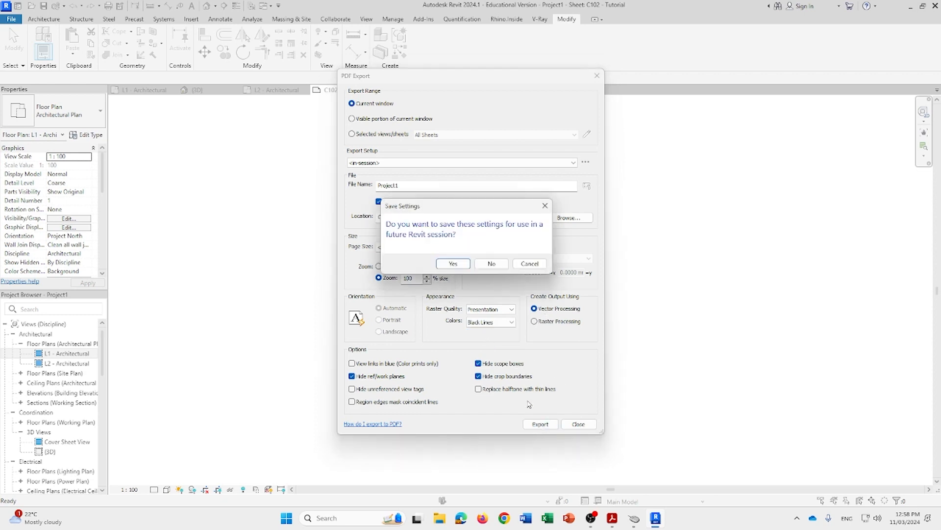
left_click(453, 264)
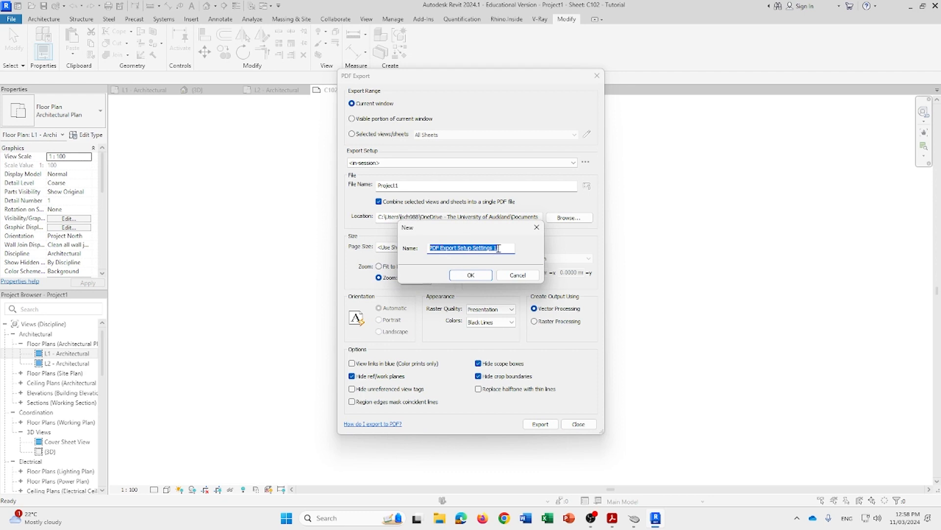
left_click(483, 277)
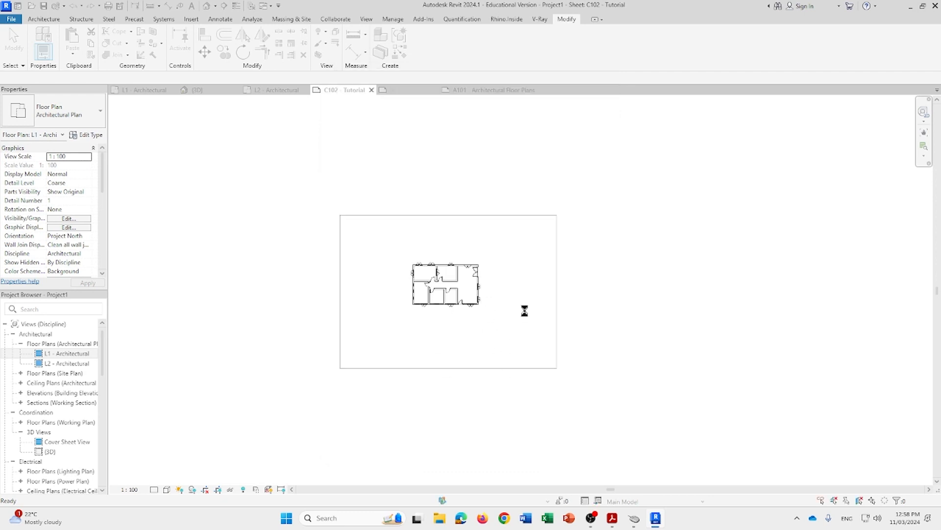
Switch to File Explorer, sort the Documents folder by date modified and open Project1.pdf to check the export
left_click(441, 518)
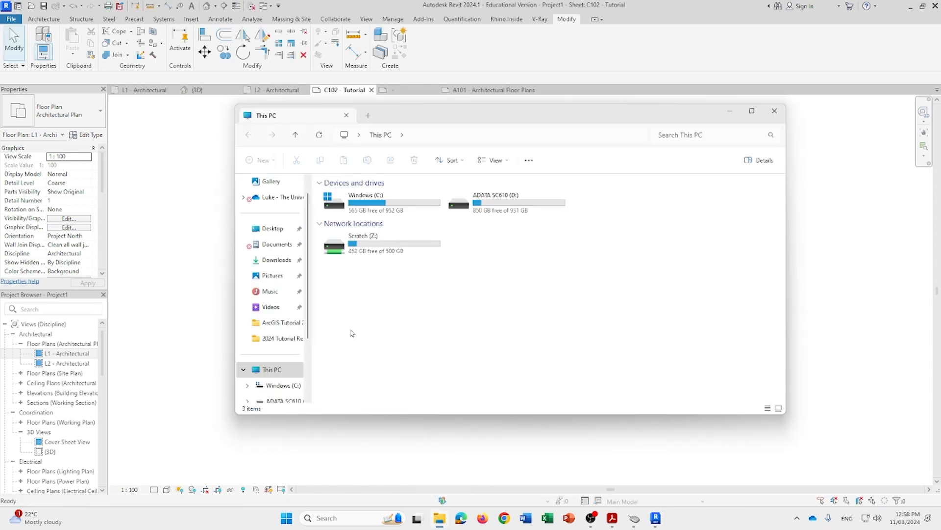
left_click(273, 243)
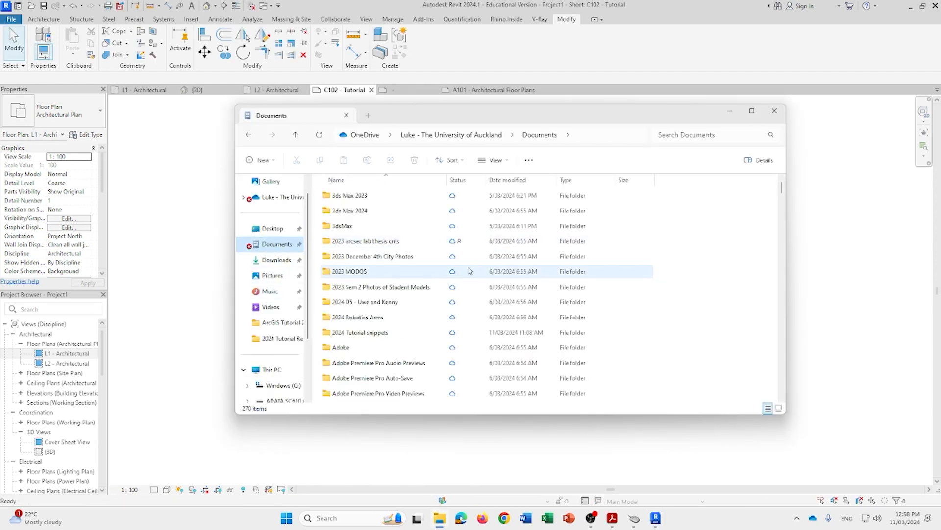
scroll(500, 280, "down", 4)
scroll(499, 279, "down", 15)
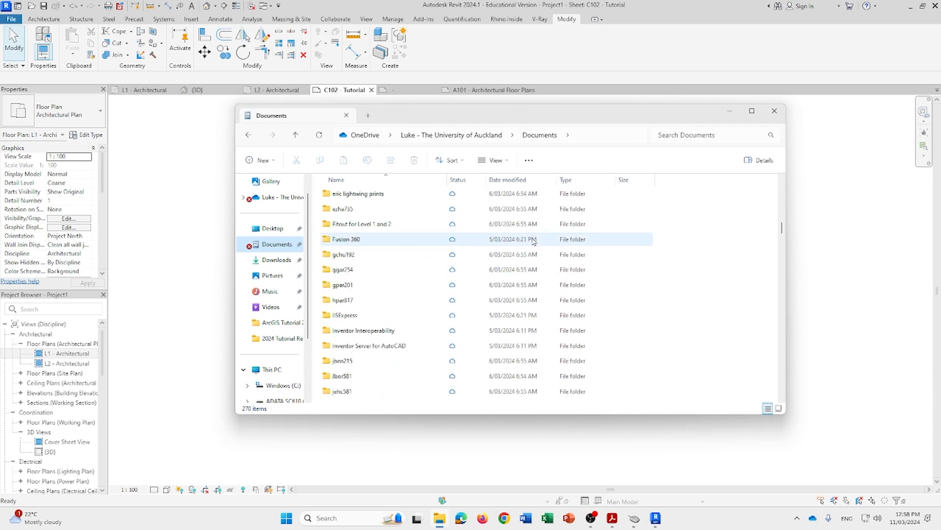
left_click(513, 180)
double_click(384, 195)
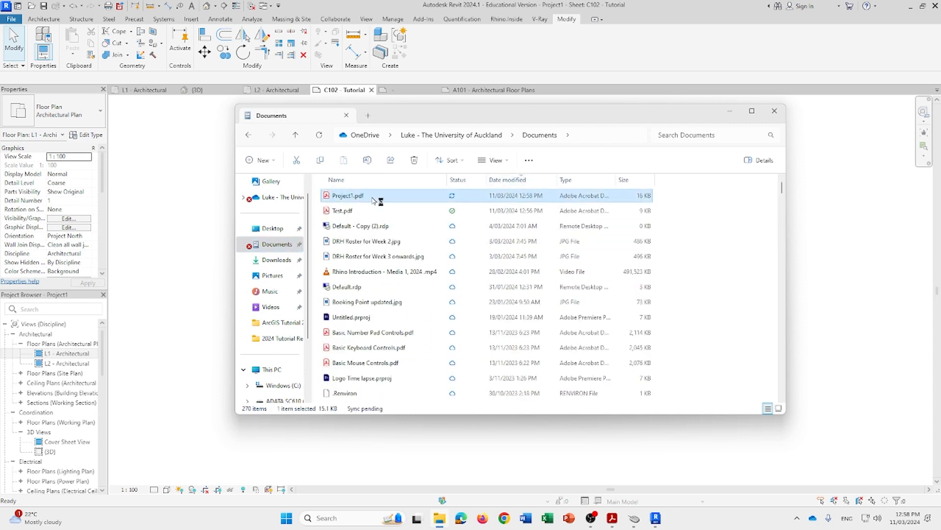